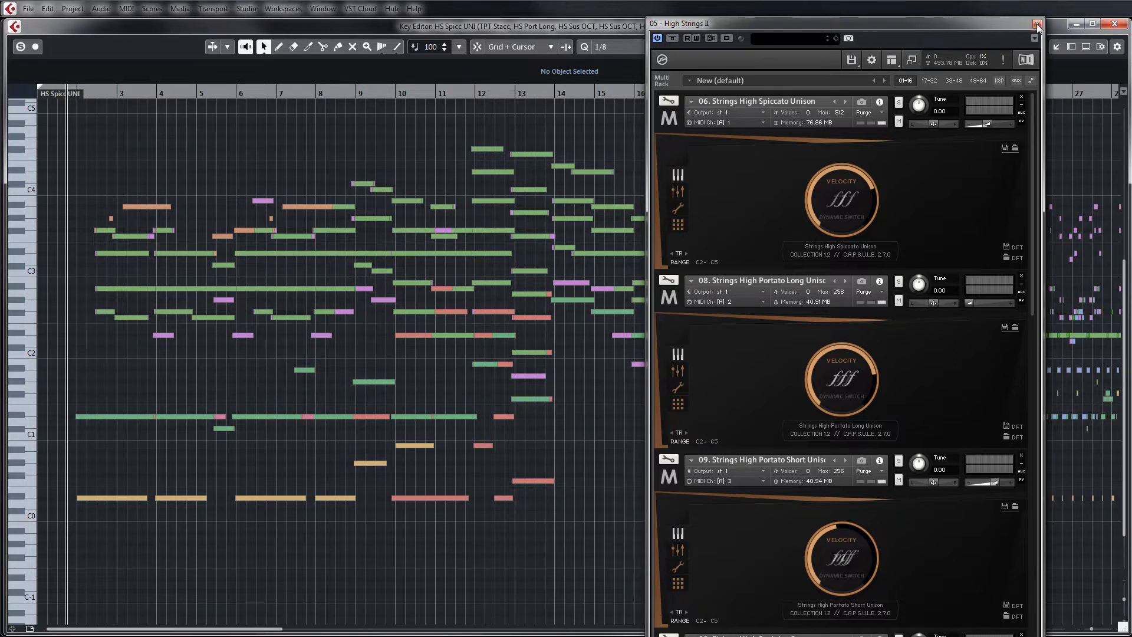
Clear away the High Strings II instrument window and examine the full arrangement's notes in the Key Editor through to the last bar
left_click_drag(952, 20, 1131, 21)
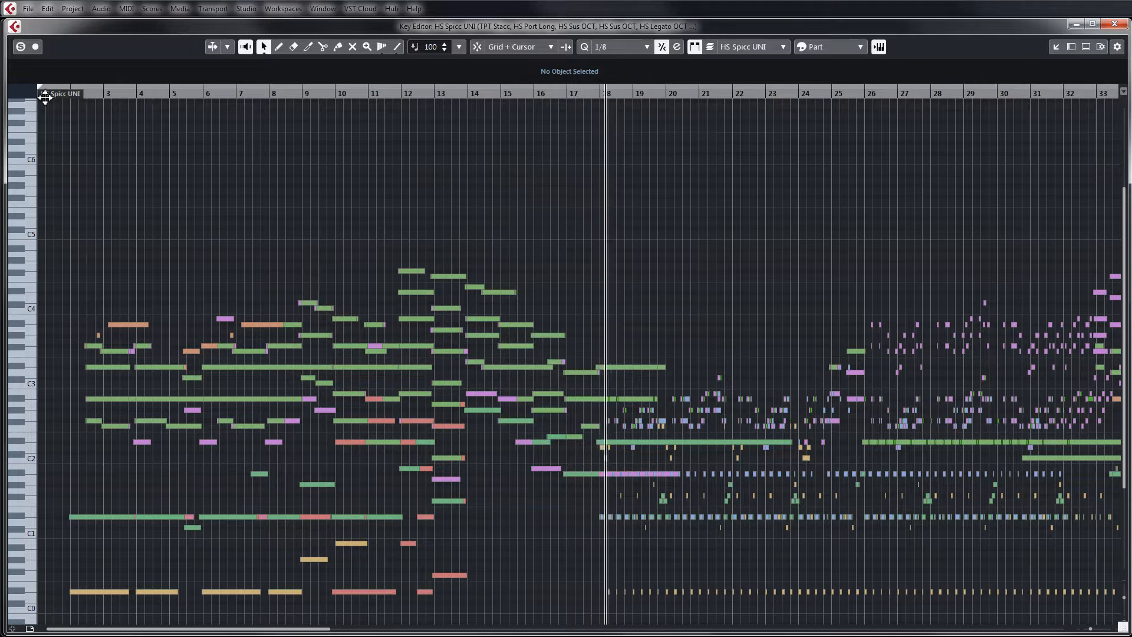
key("h")
key("h")
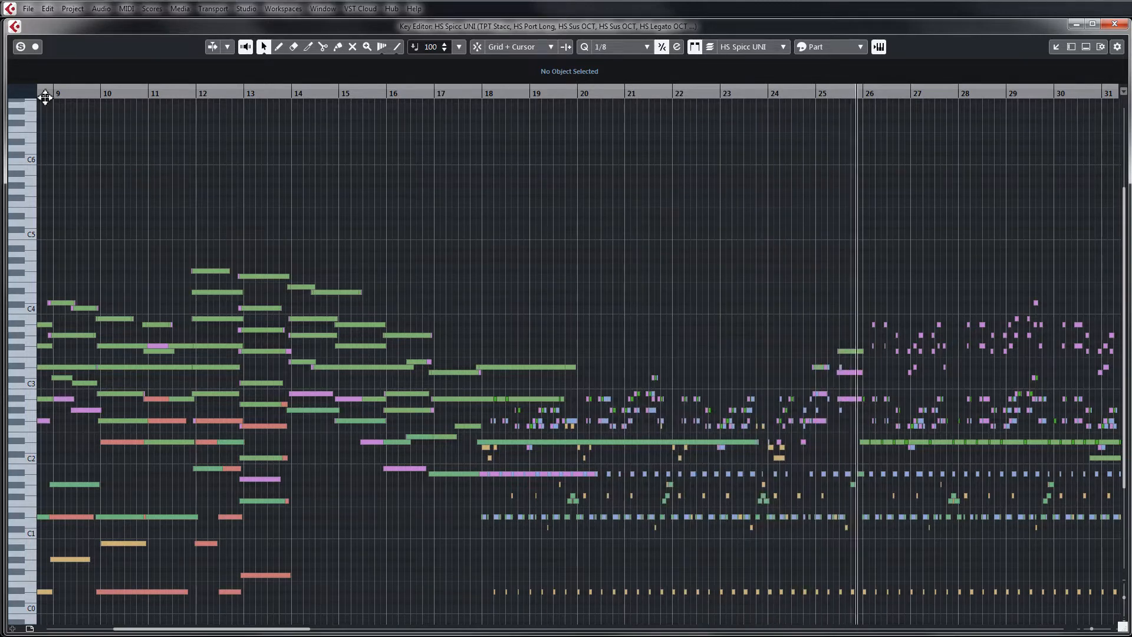
key("g")
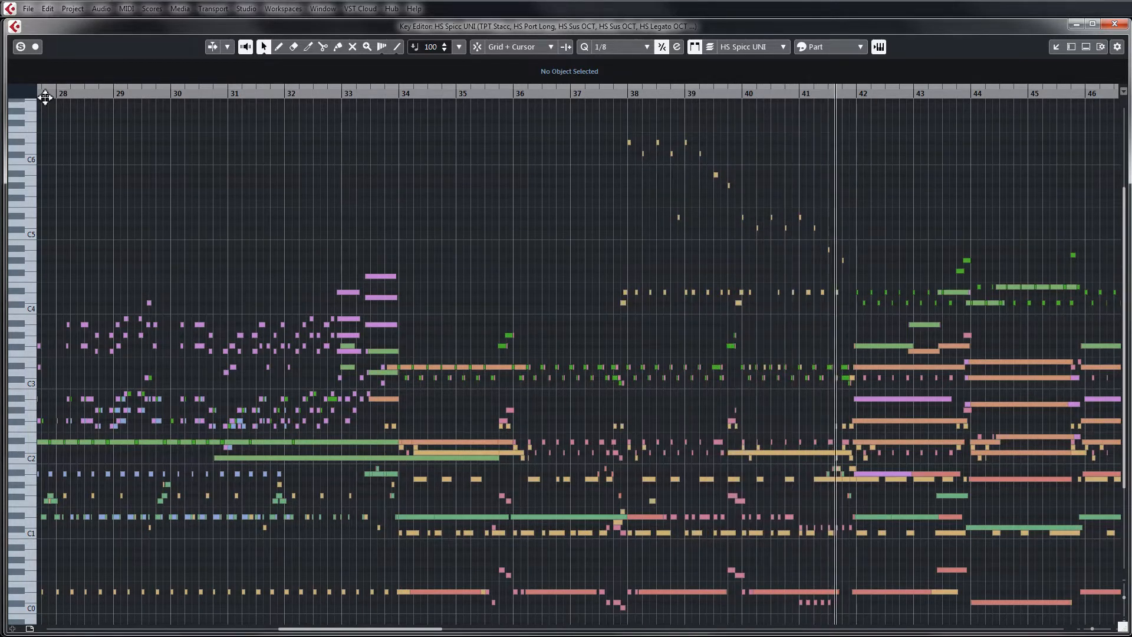
key("g")
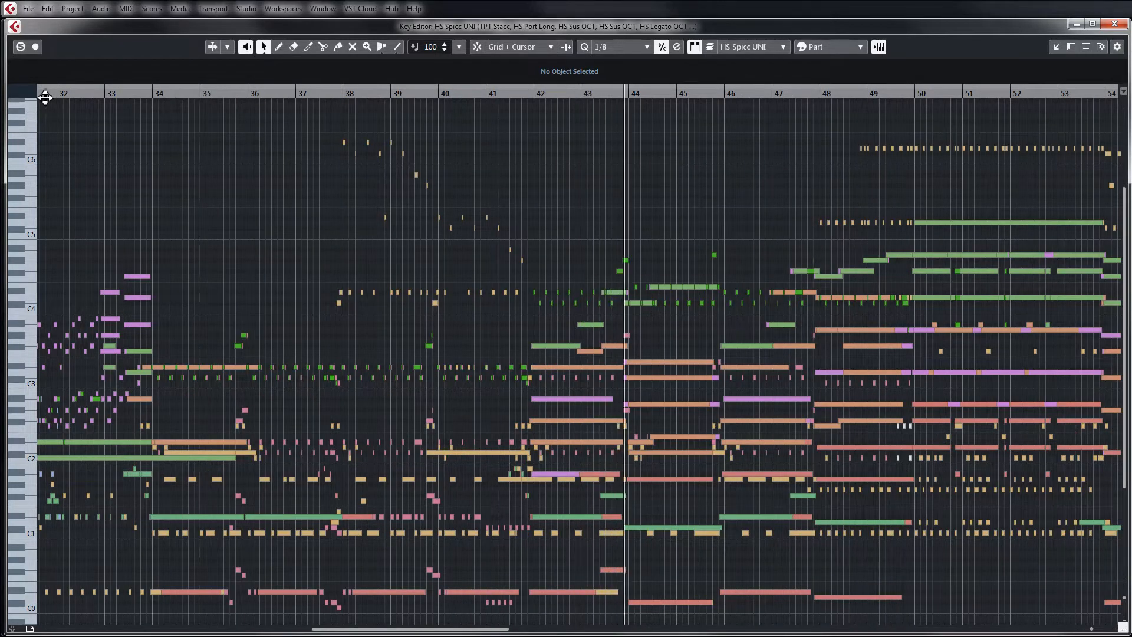
key("g")
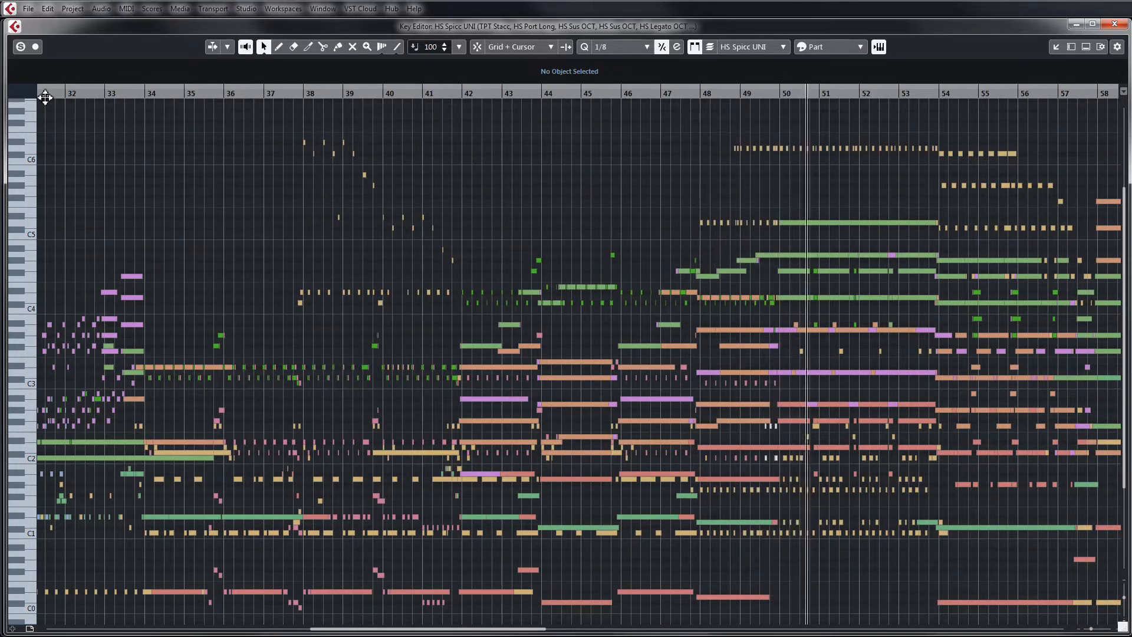
key("g")
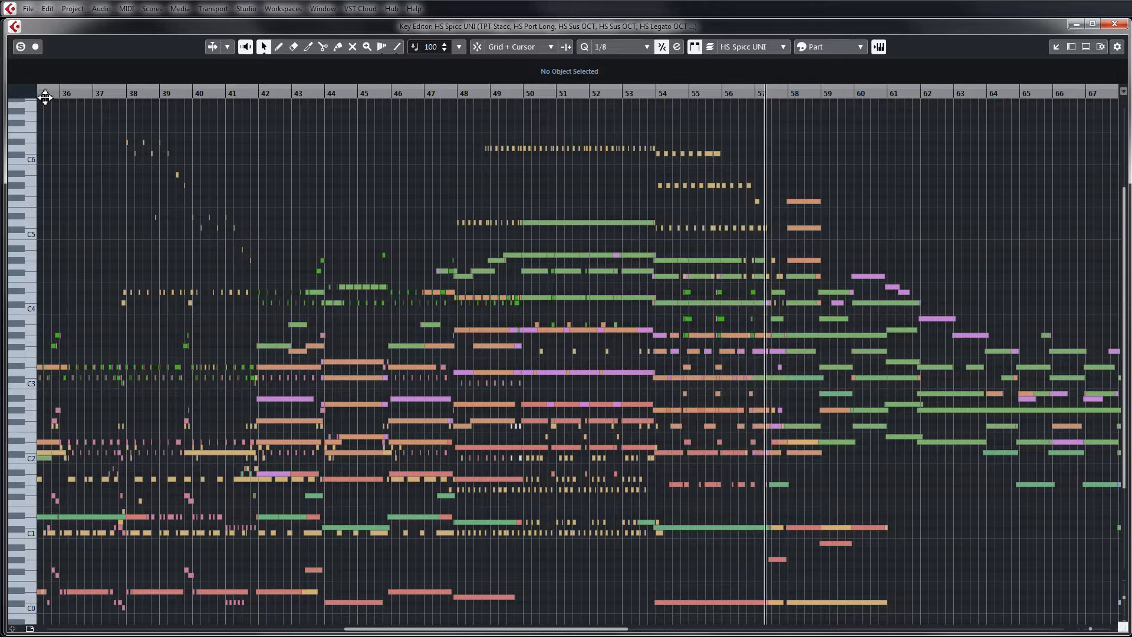
key("h")
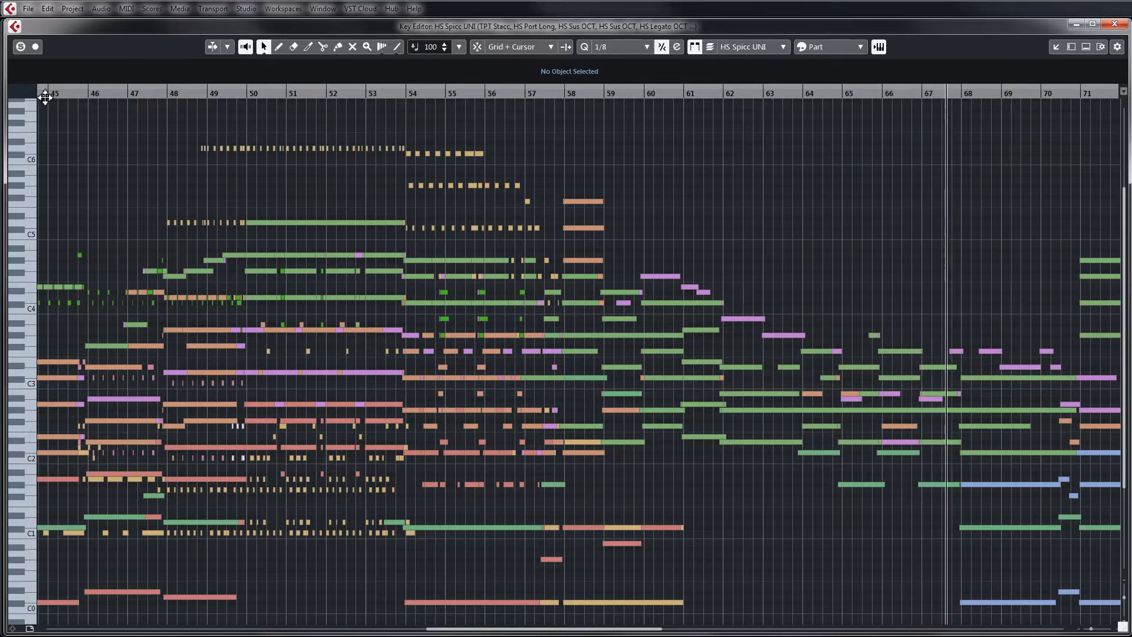
key("g")
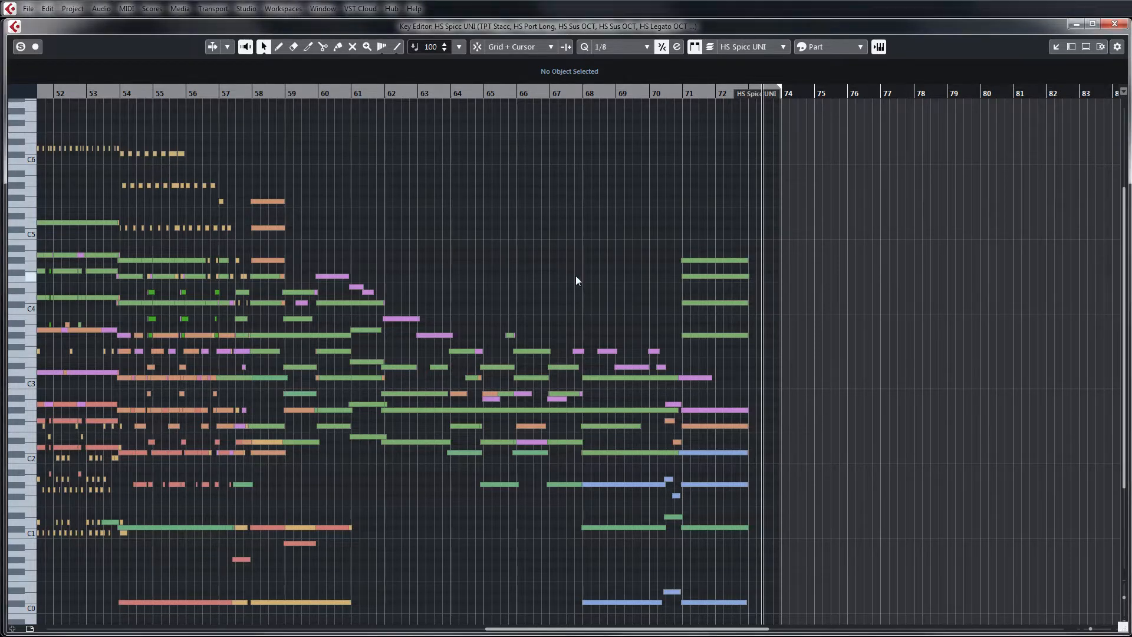
key("g")
key("g")
key("g")
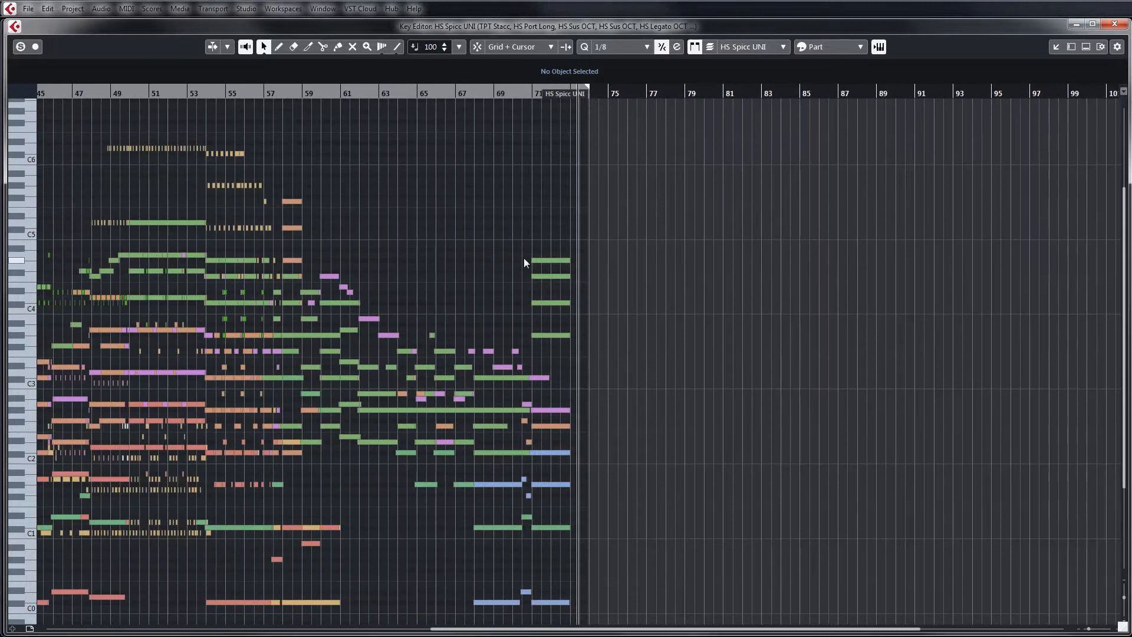
key("g")
Close the separate Key Editor window and hide the docked editor so the project's track list fills the view
left_click_drag(1020, 26, 1023, 137)
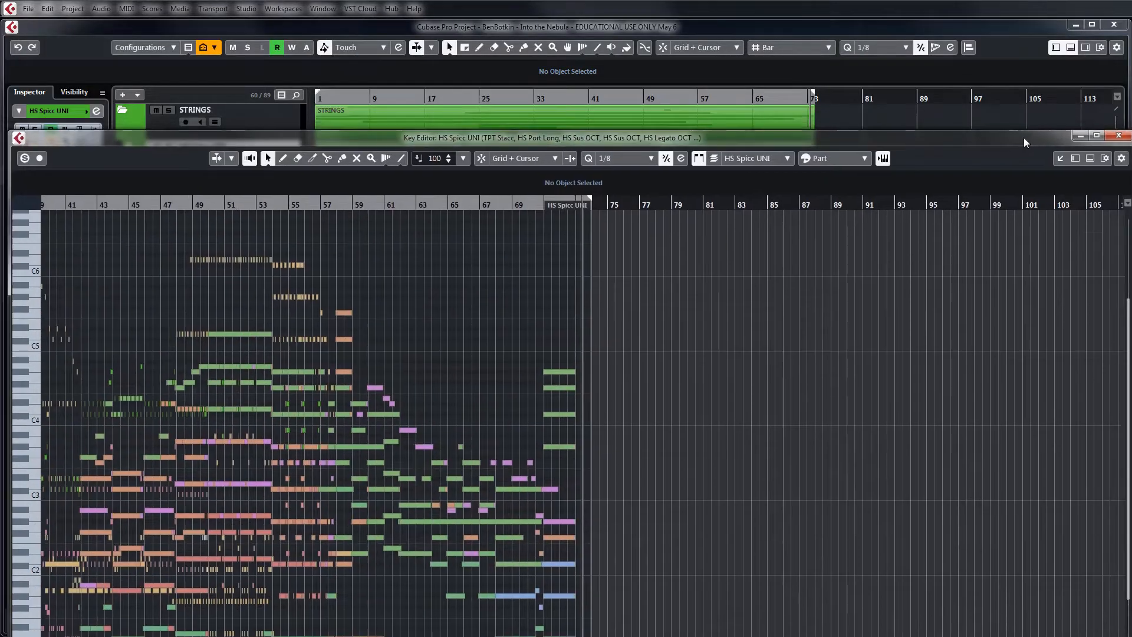
left_click(1118, 135)
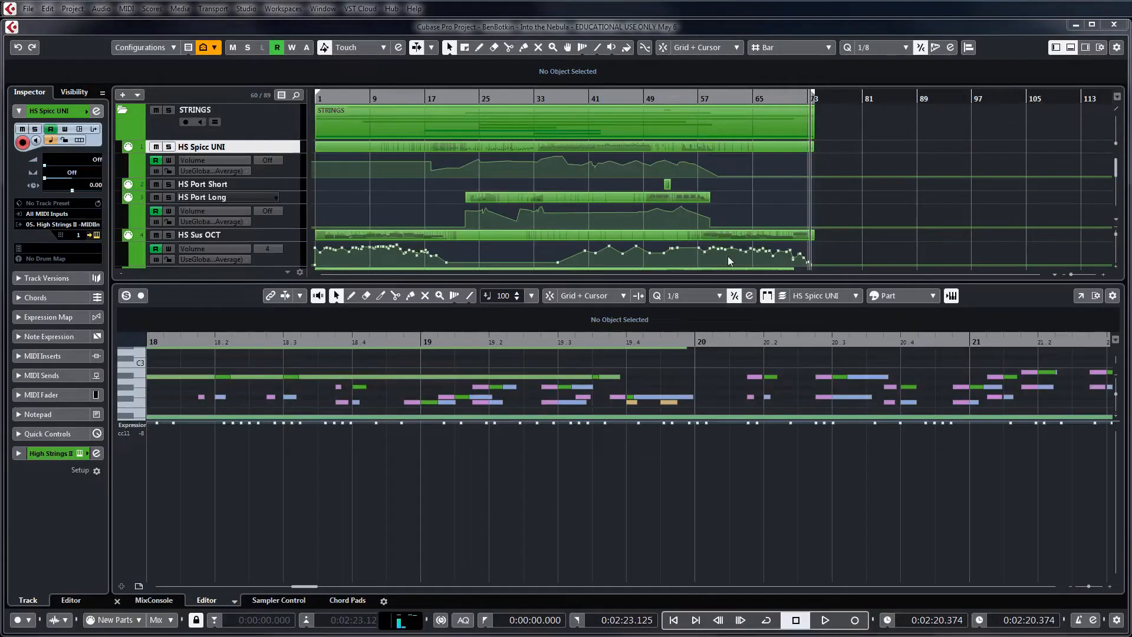
left_click(1071, 46)
Survey the whole template's track folders, from STRINGS through WOODWINDS, BRASS, CHOIR and PERCUSSION to GUITAR + BASS
scroll(885, 177, "down", 10)
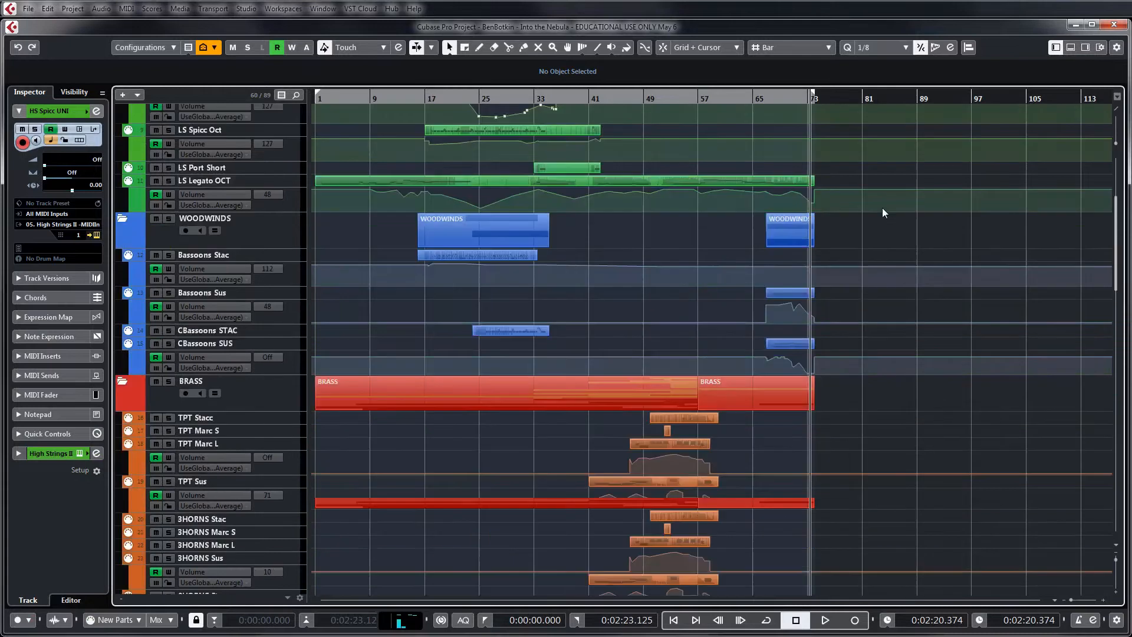
scroll(882, 208, "down", 15)
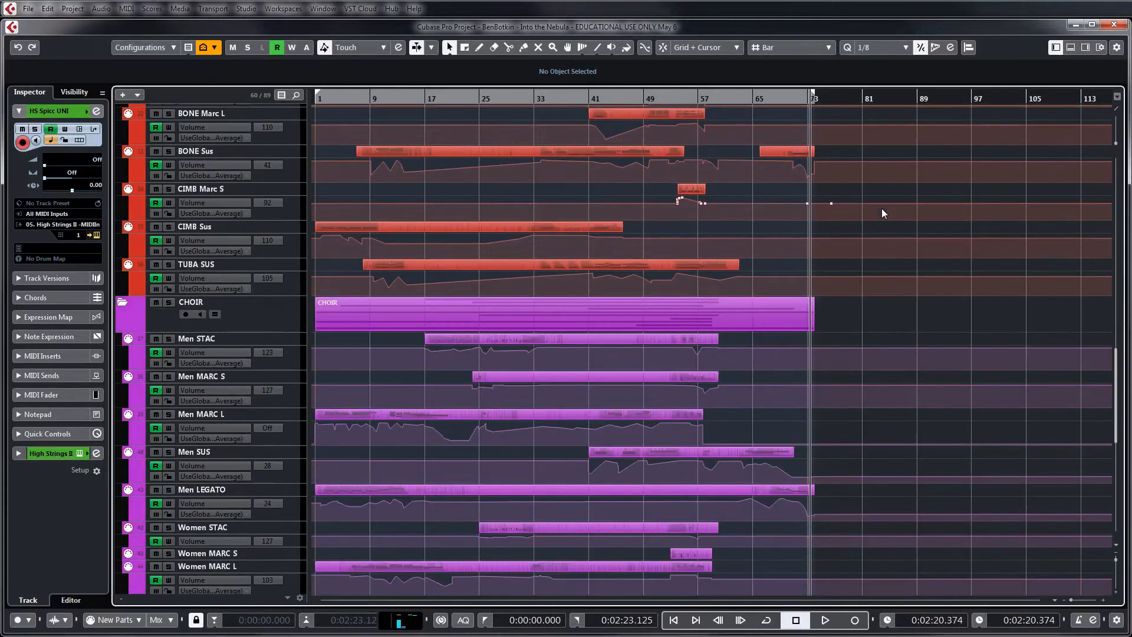
scroll(882, 210, "up", 20)
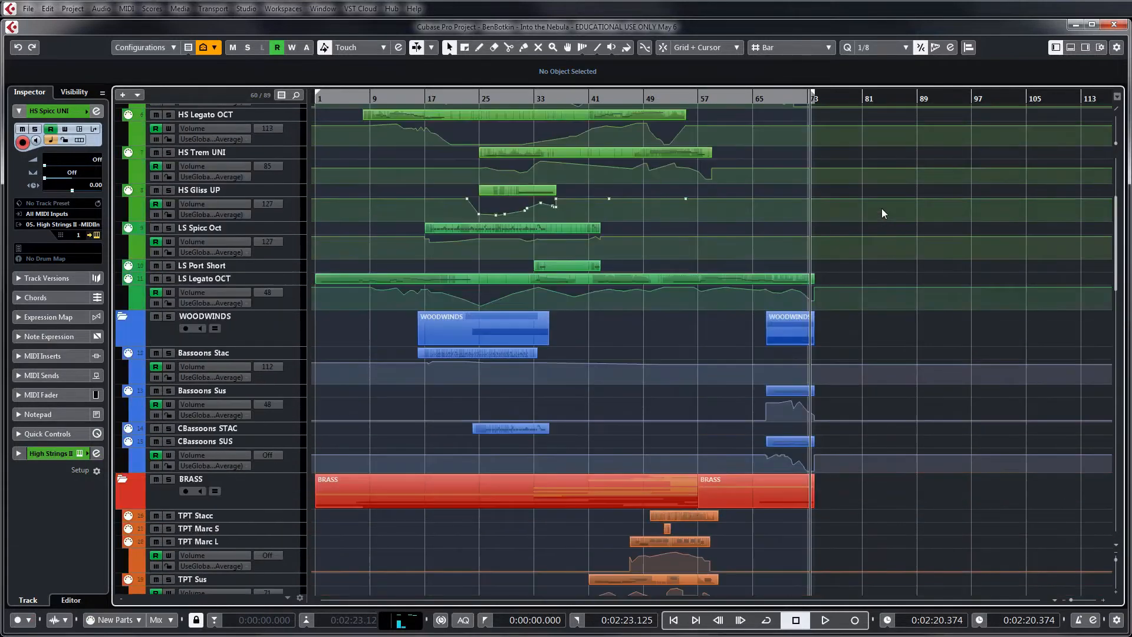
scroll(882, 207, "up", 5)
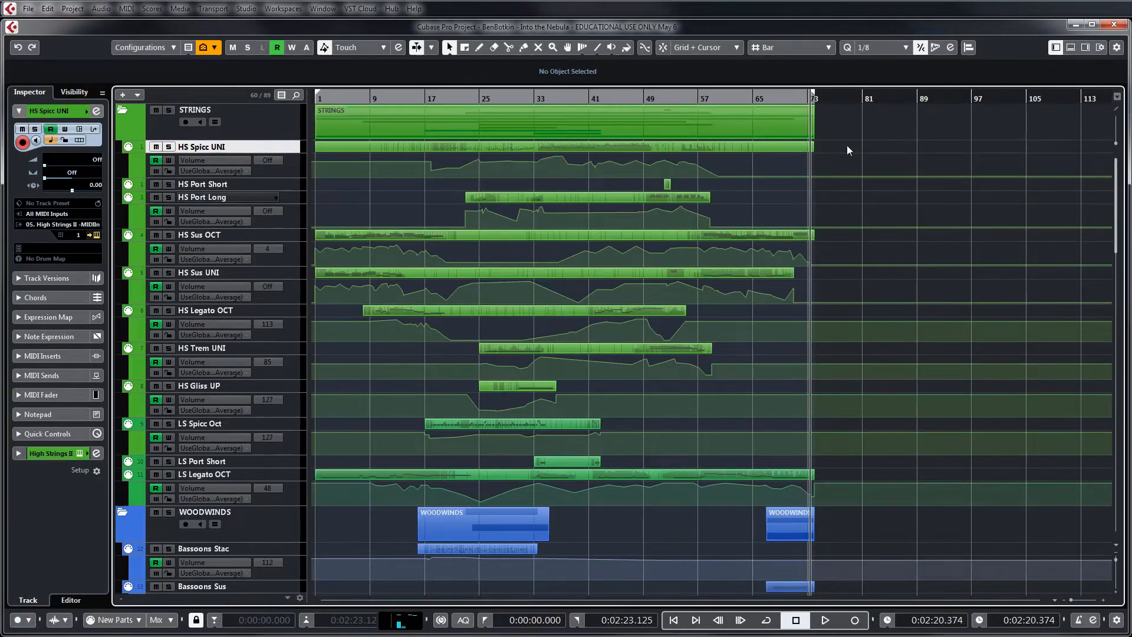
scroll(849, 147, "down", 20)
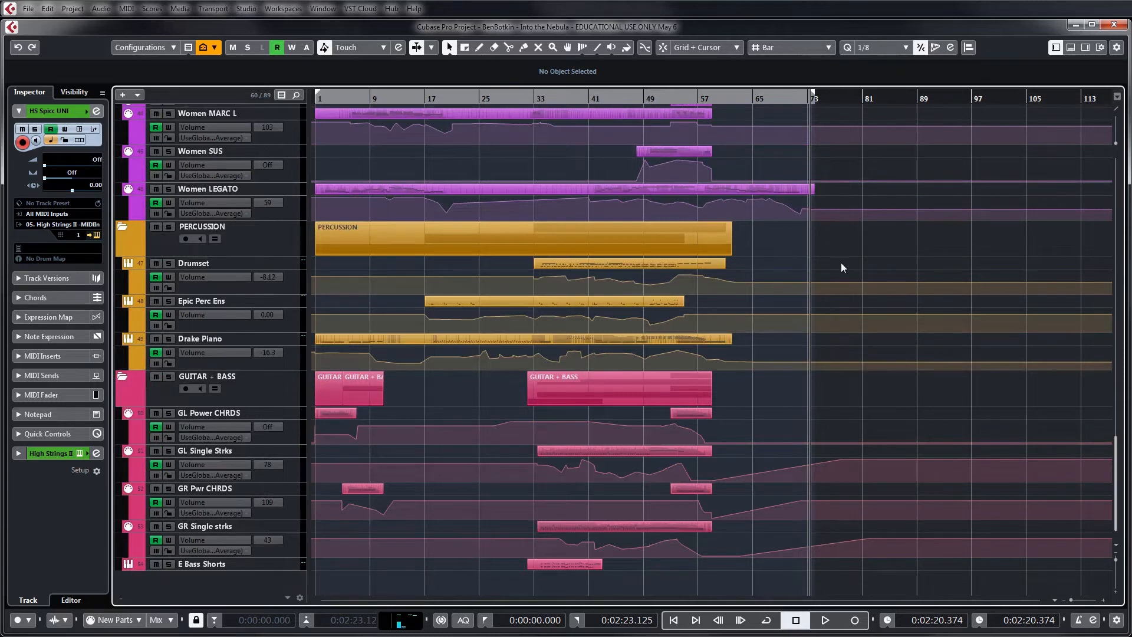
scroll(772, 300, "up", 15)
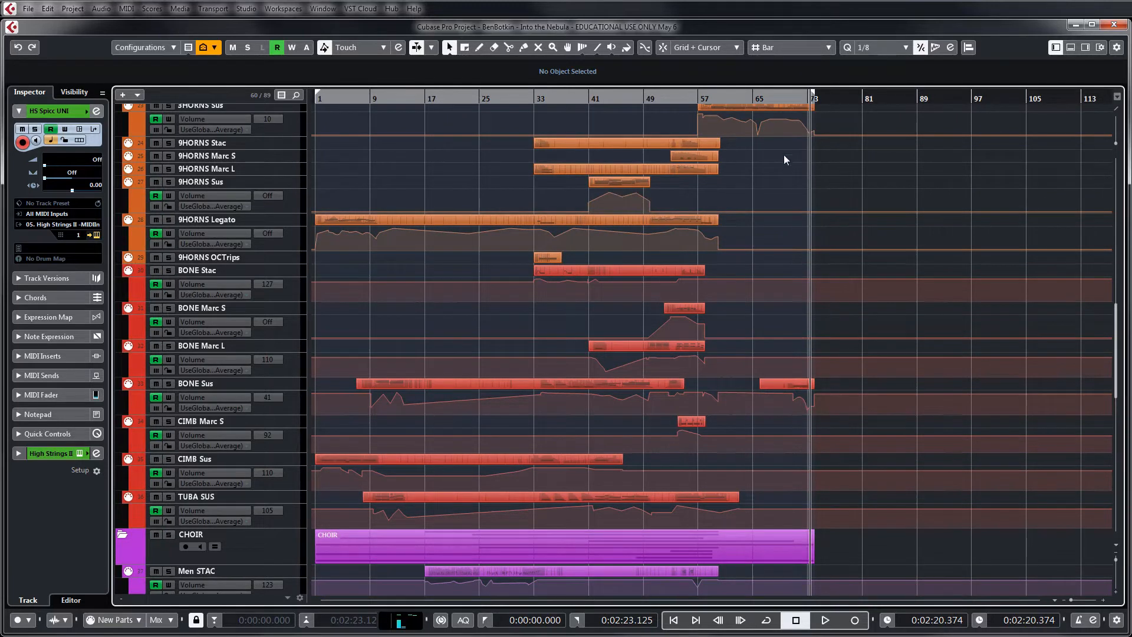
left_click_drag(826, 197, 823, 172)
scroll(663, 237, "up", 15)
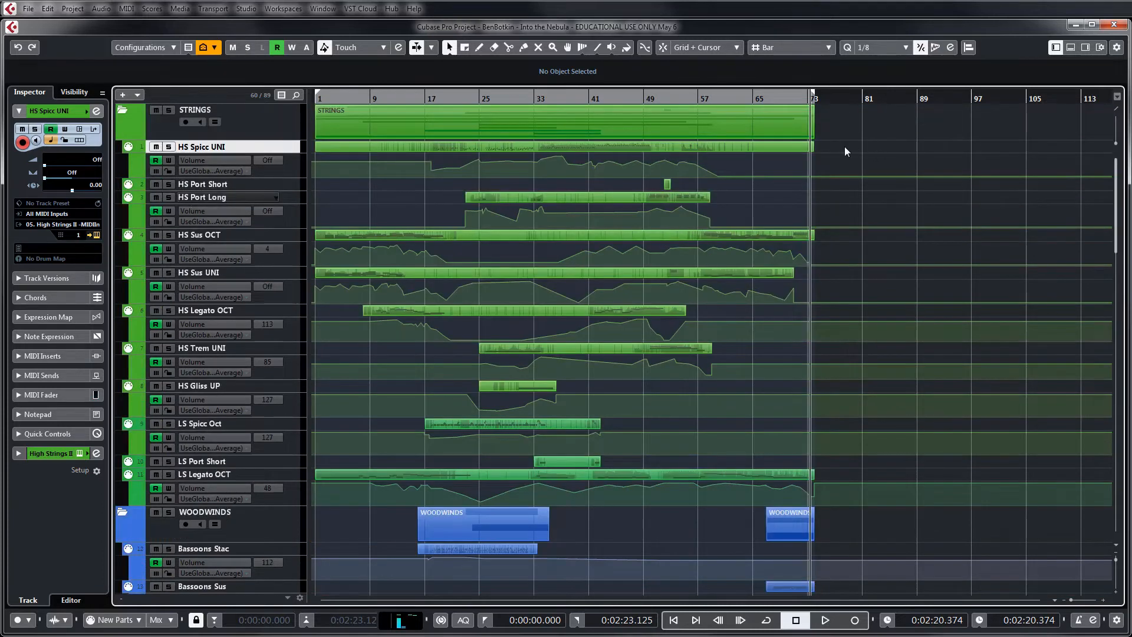
scroll(887, 282, "down", 6)
scroll(887, 281, "up", 6)
scroll(802, 326, "down", 3)
scroll(802, 326, "down", 3)
scroll(786, 404, "up", 6)
scroll(841, 244, "down", 5)
scroll(841, 239, "down", 3)
scroll(841, 239, "up", 8)
scroll(841, 183, "down", 10)
scroll(841, 184, "down", 12)
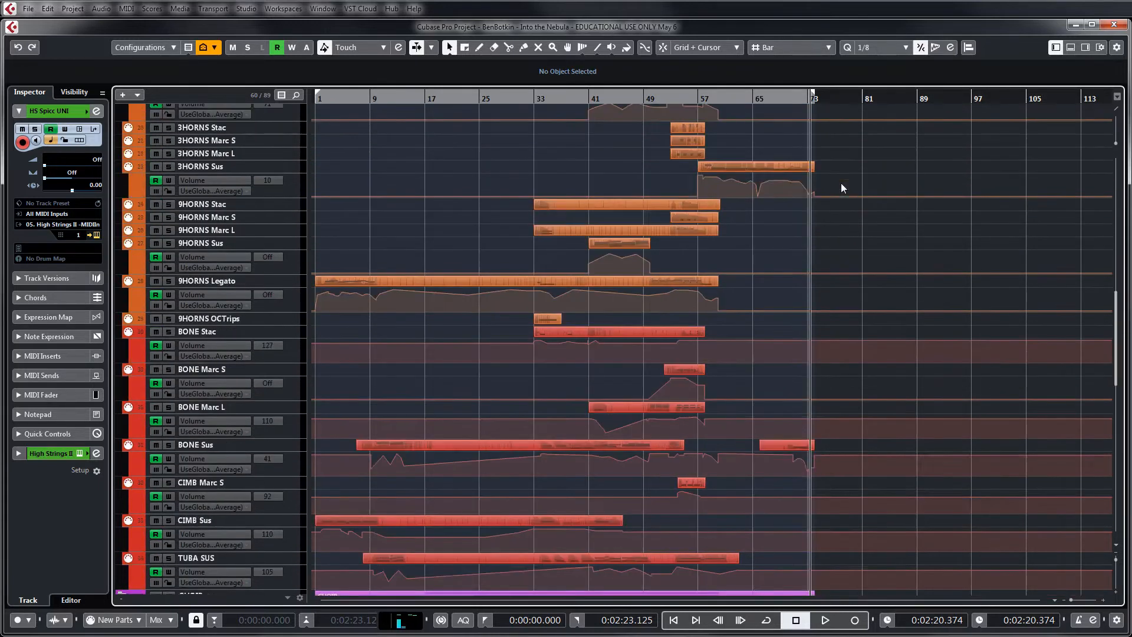
scroll(841, 188, "down", 10)
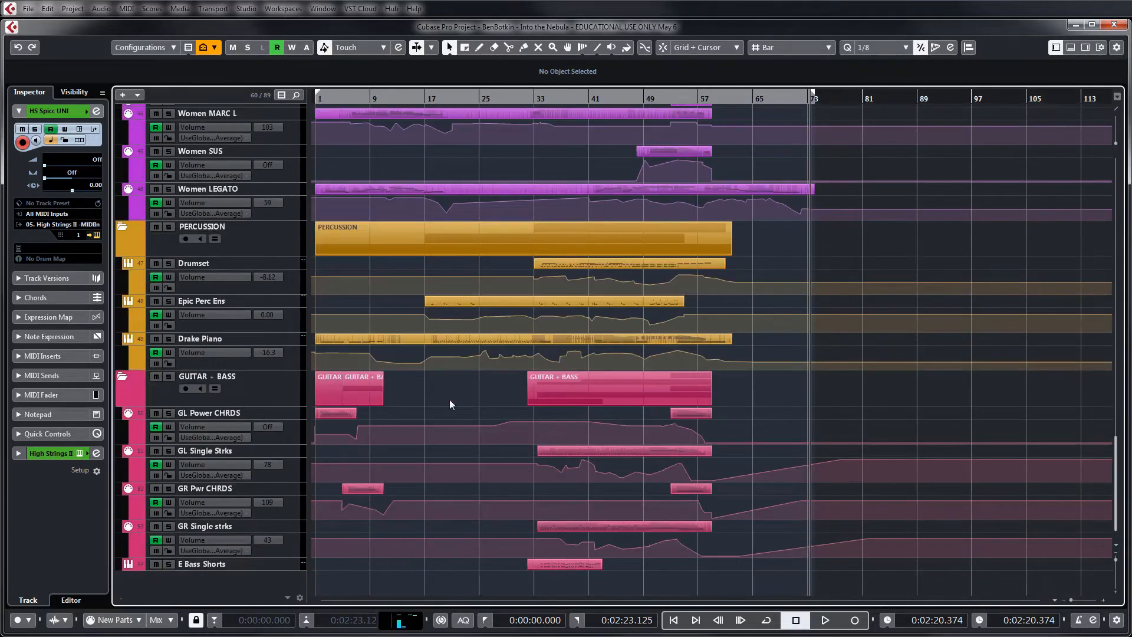
Examine the articulation tracks and volume automation inside each instrument folder, working from the strings down to E Bass Shorts
scroll(450, 397, "up", 20)
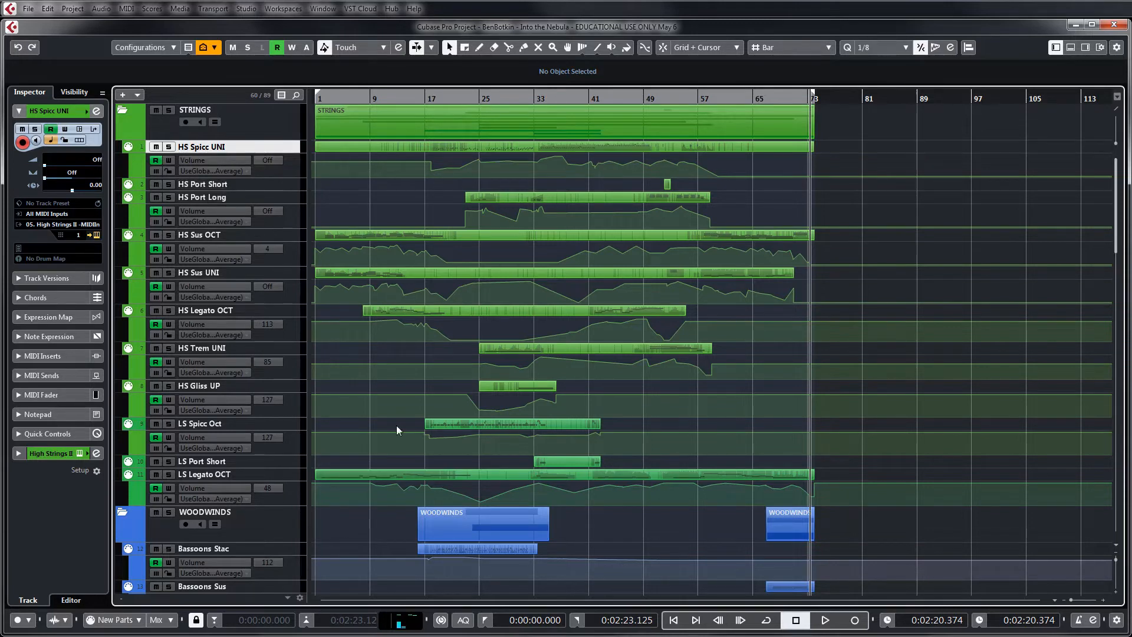
scroll(396, 425, "down", 6)
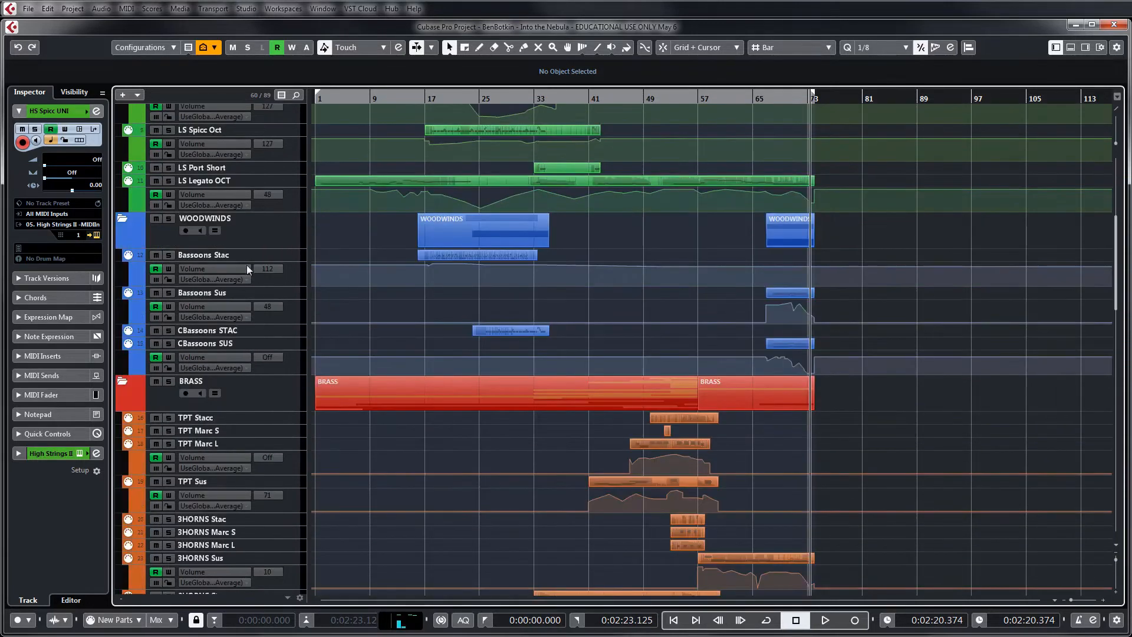
scroll(347, 330, "down", 4)
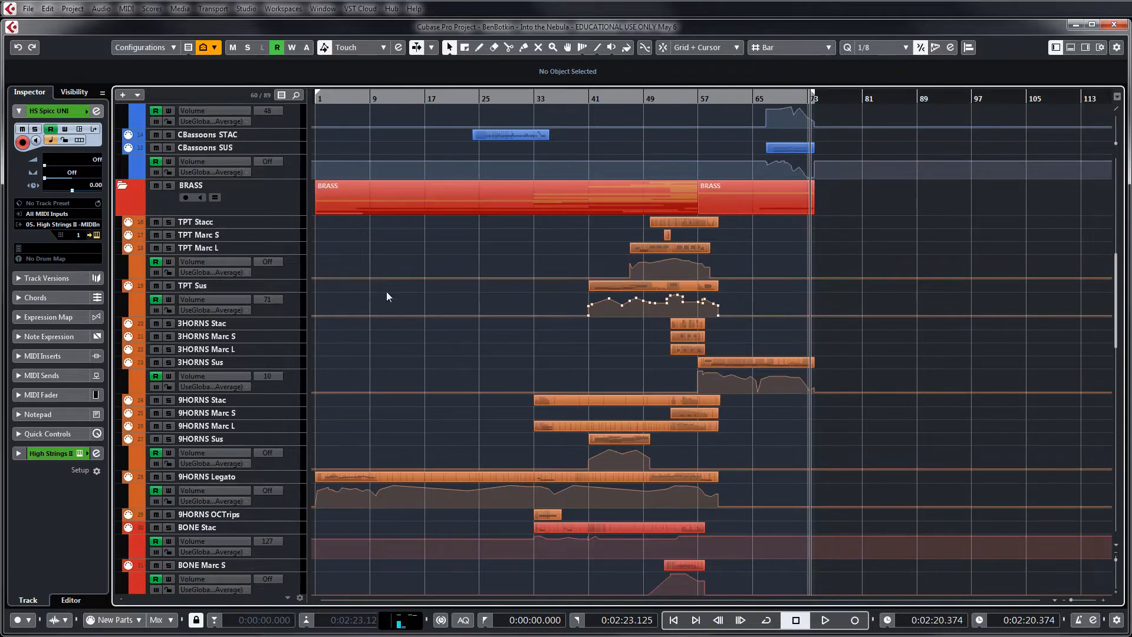
scroll(318, 239, "down", 2)
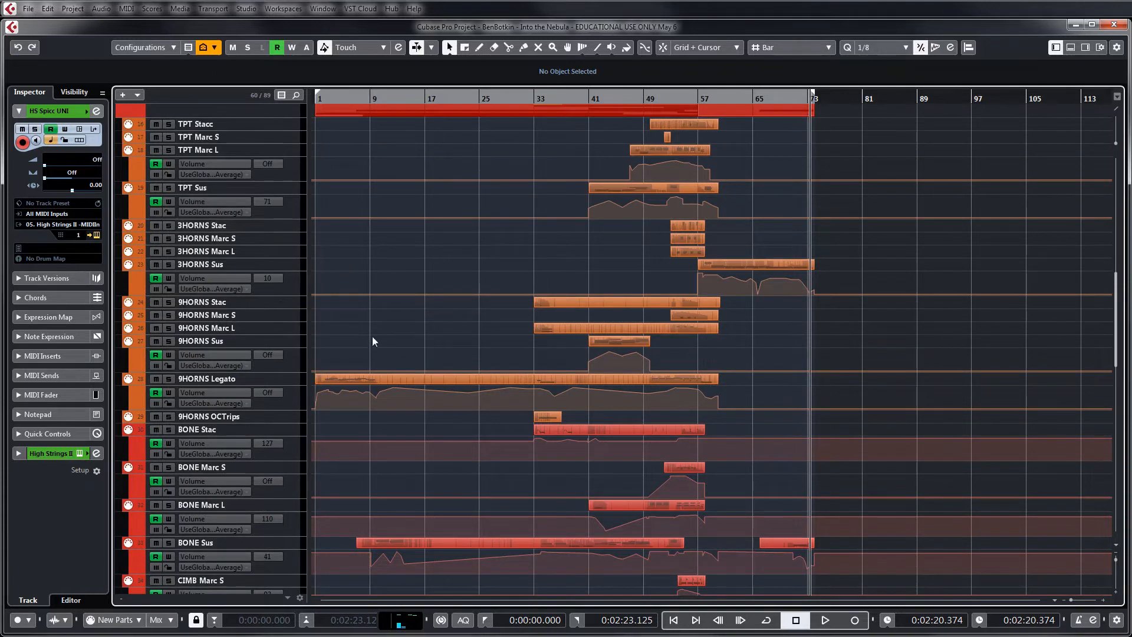
scroll(371, 334, "down", 2)
scroll(371, 334, "down", 2)
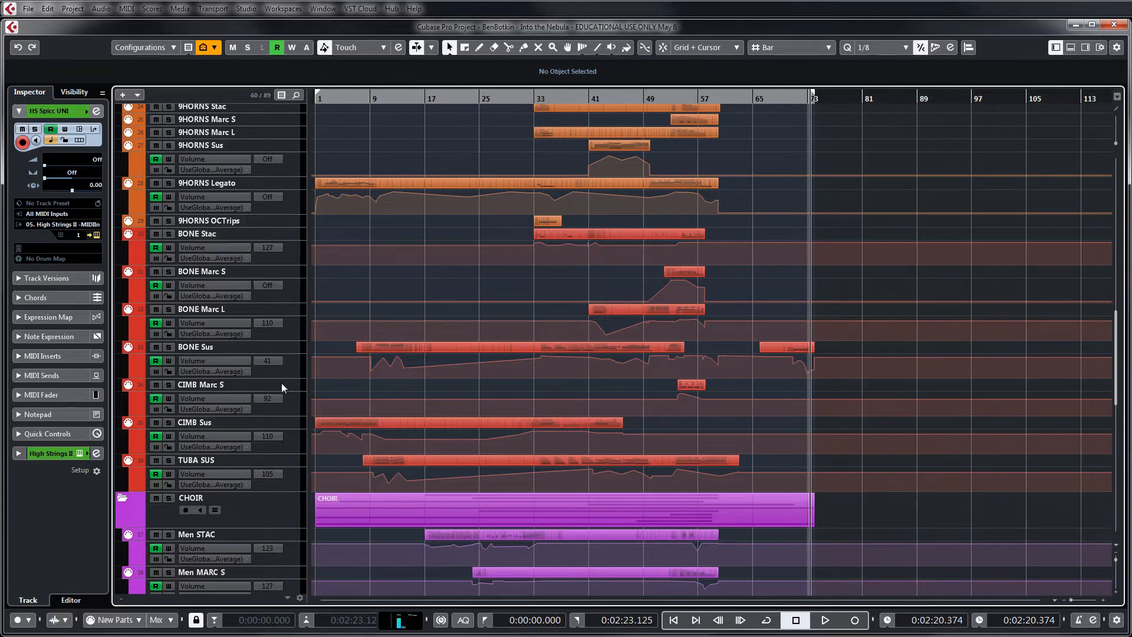
scroll(391, 292, "down", 8)
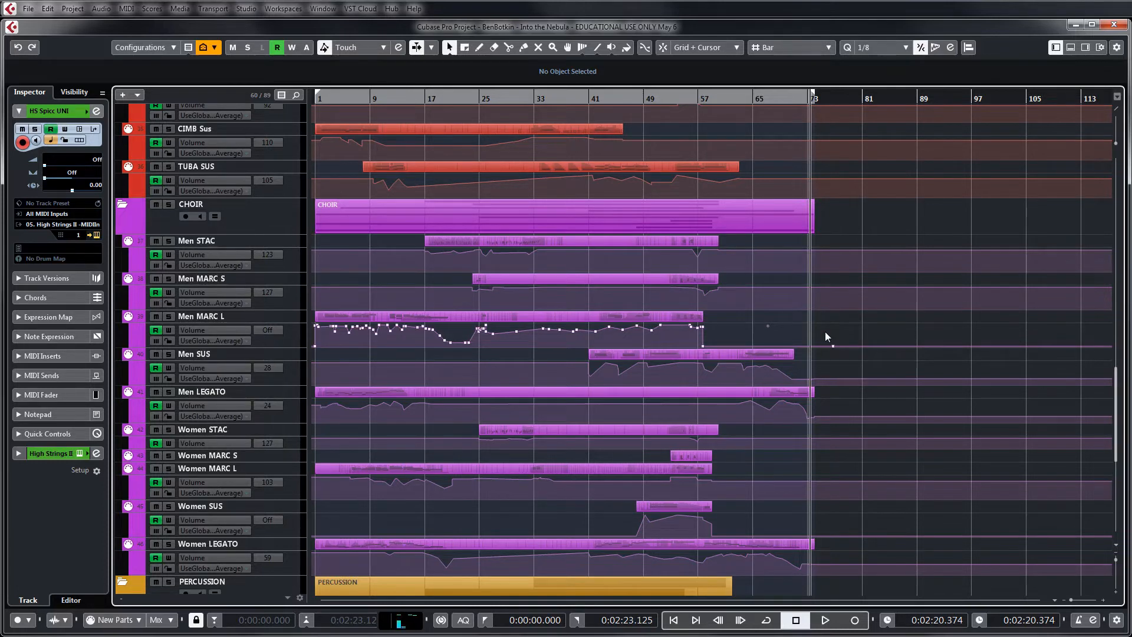
scroll(826, 331, "down", 3)
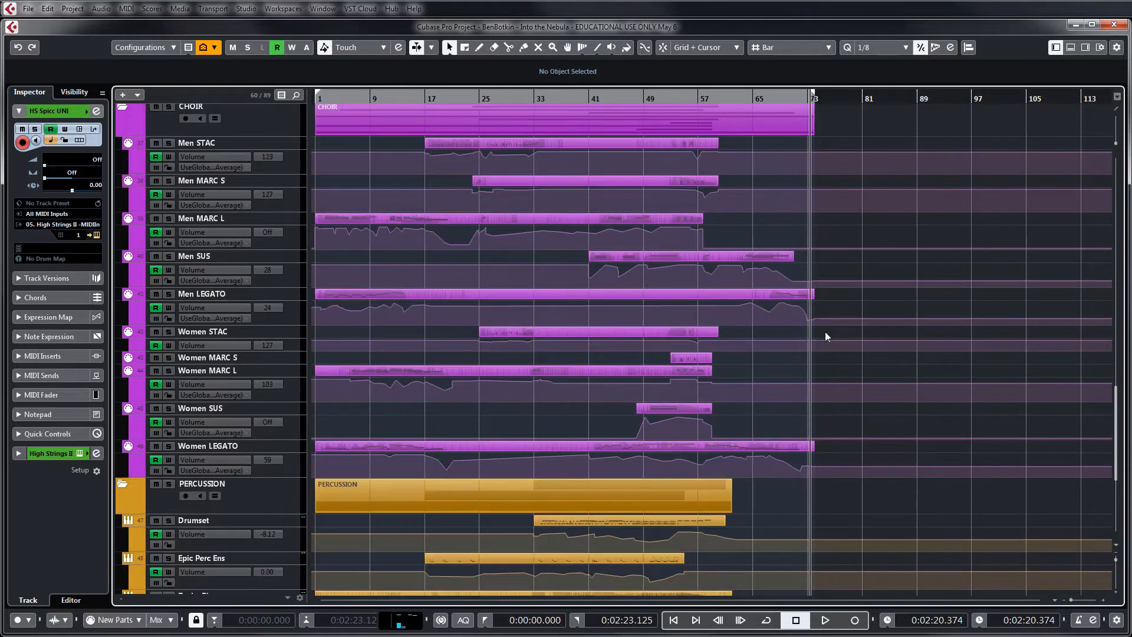
scroll(839, 272, "down", 6)
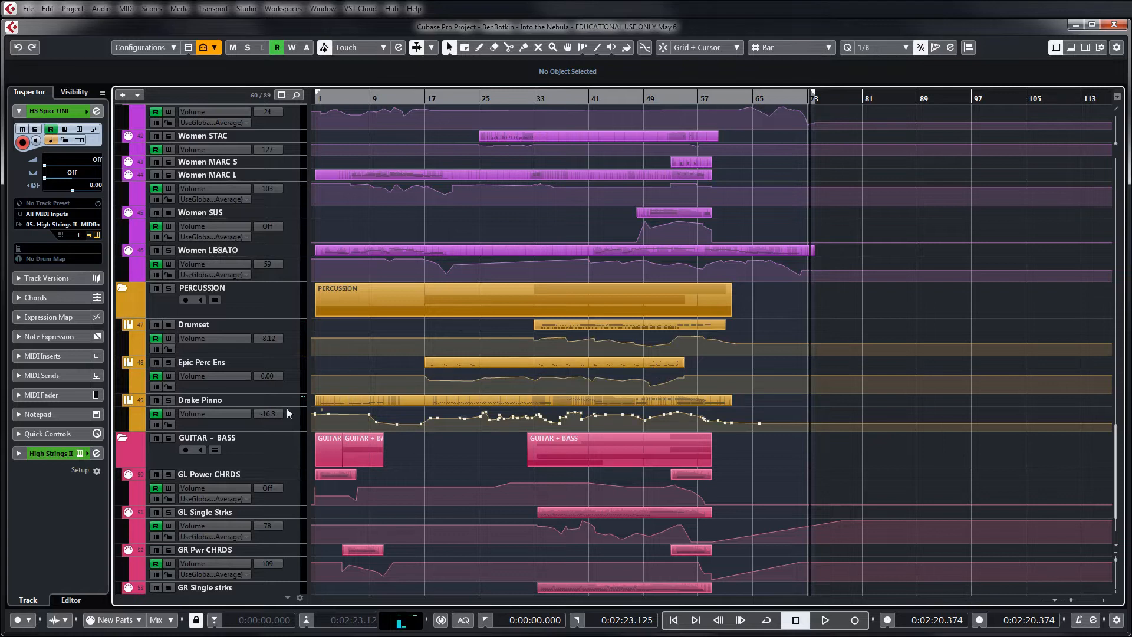
scroll(567, 402, "down", 2)
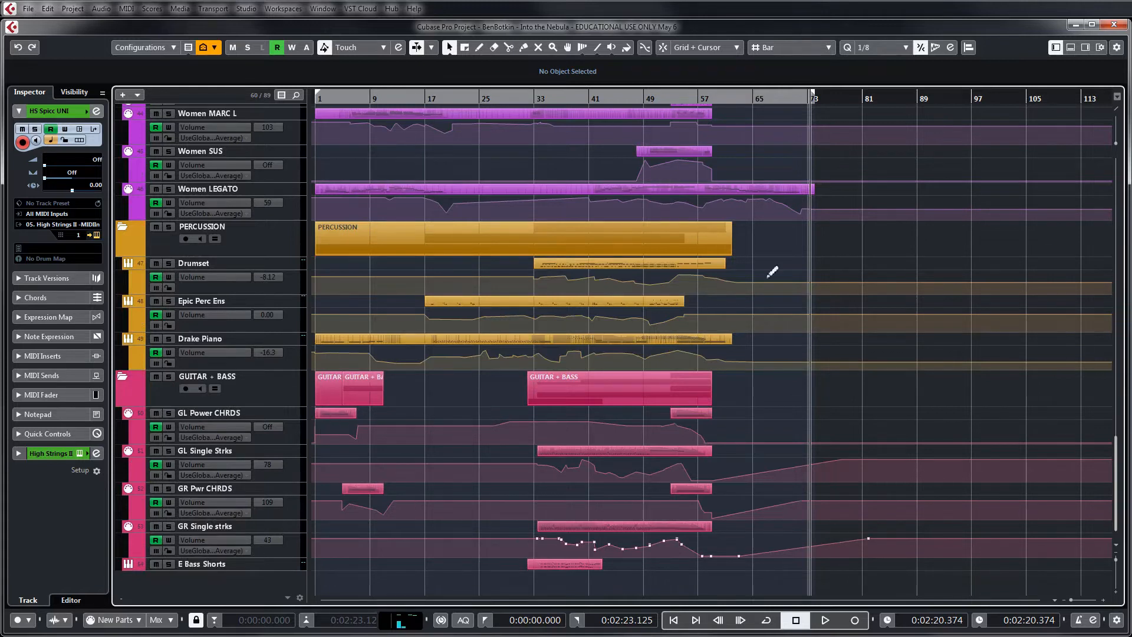
Solo the STRINGS folder track
scroll(784, 272, "up", 20)
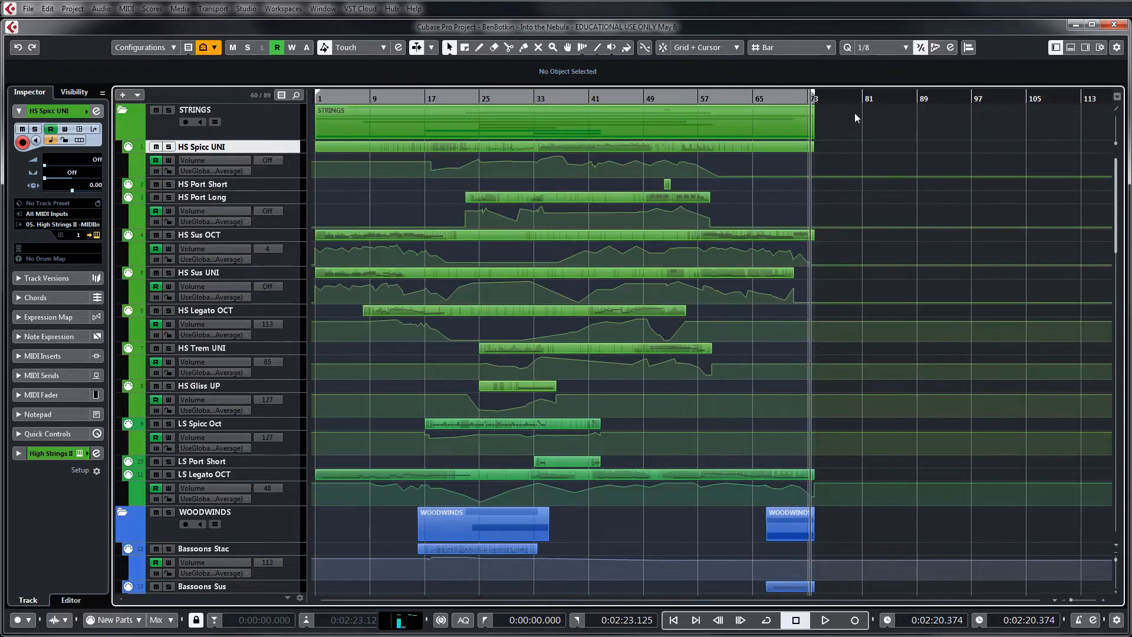
left_click(169, 111)
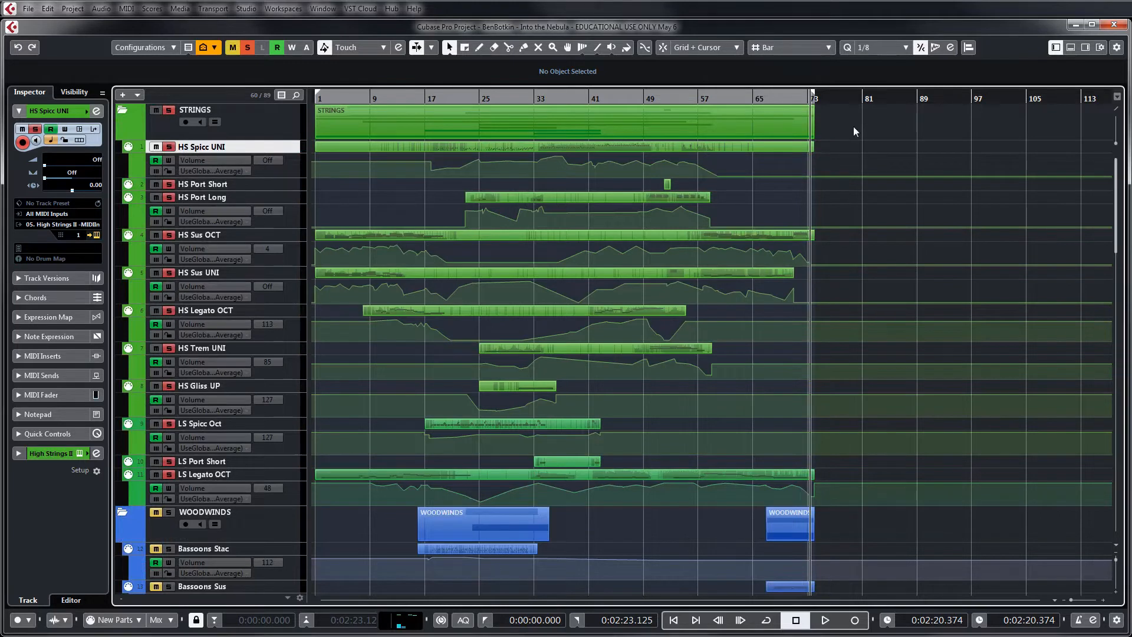
key("h")
key("g")
Select all the string parts from HS Spicc UNI through LS Legato OCT and open them together in the docked Key Editor
left_click_drag(857, 477, 334, 145)
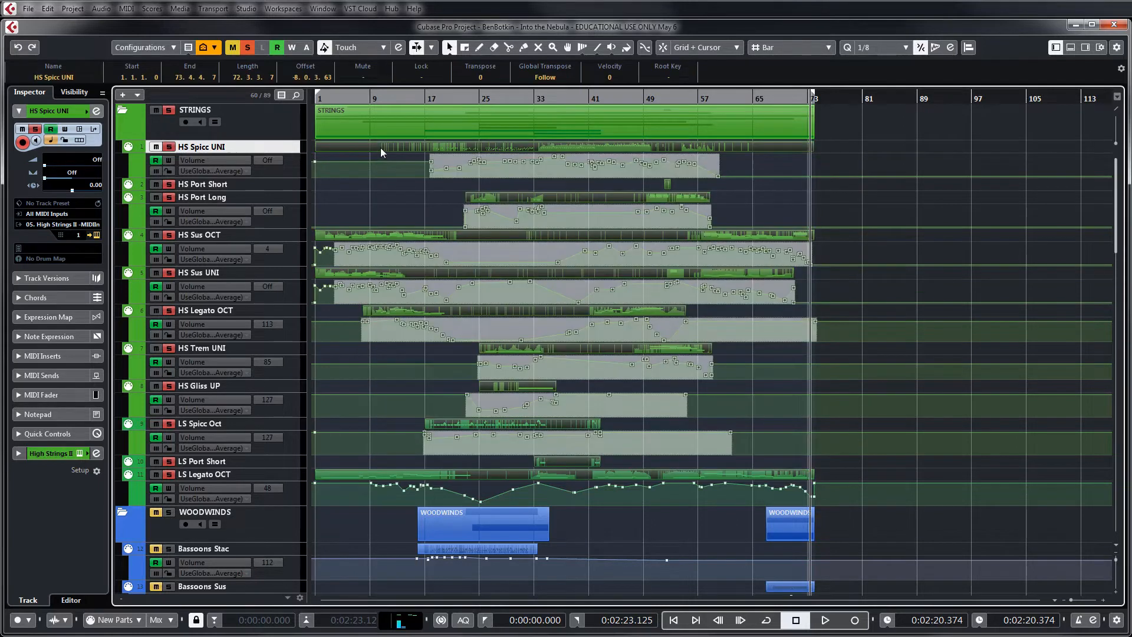
double_click(380, 147)
key("g")
key("g")
key("g")
key("g")
Shrink the Expression controller lane to enlarge the note area and bring the strings' upper notes into view
key("g")
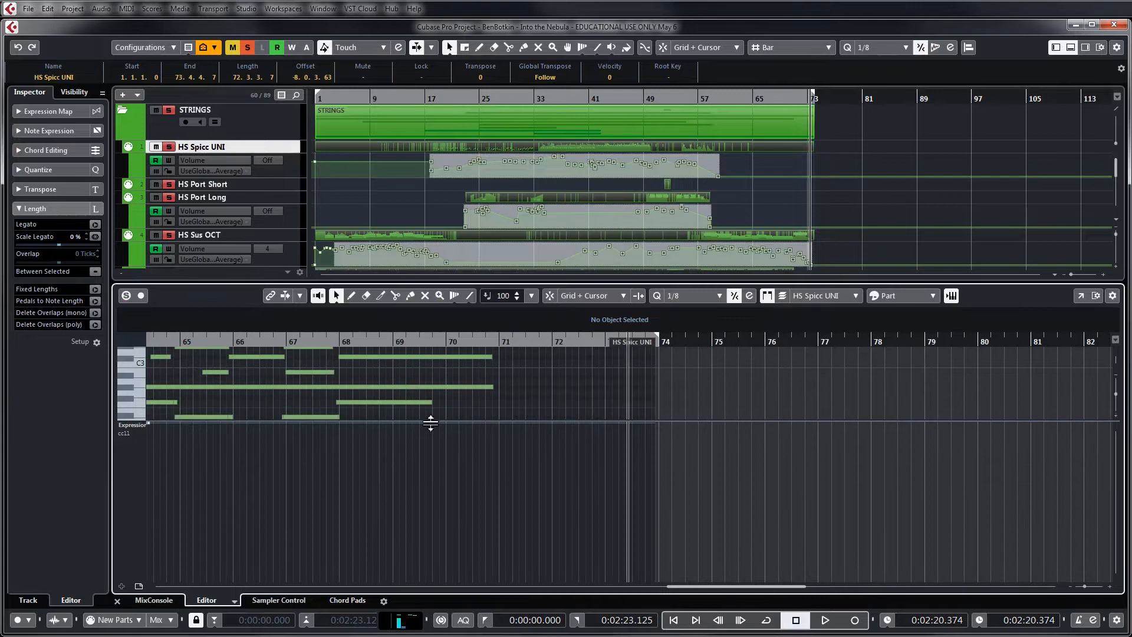
left_click_drag(430, 421, 423, 548)
scroll(427, 513, "up", 1)
key("g")
key("g")
key("g")
key("g")
key("g")
key("g")
key("g")
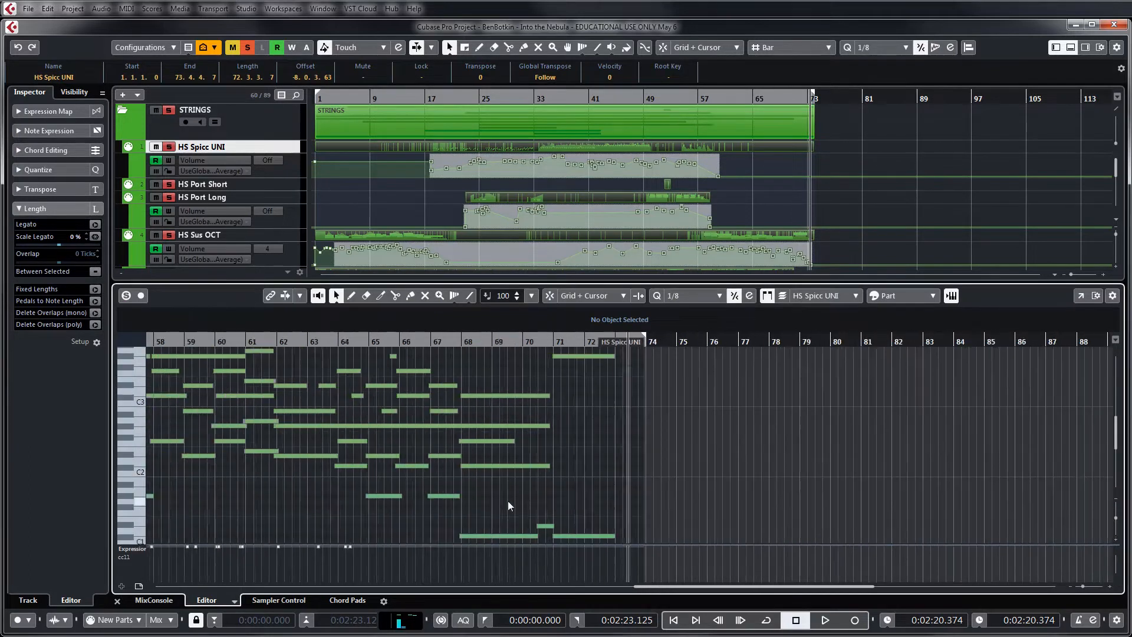
scroll(447, 455, "up", 5)
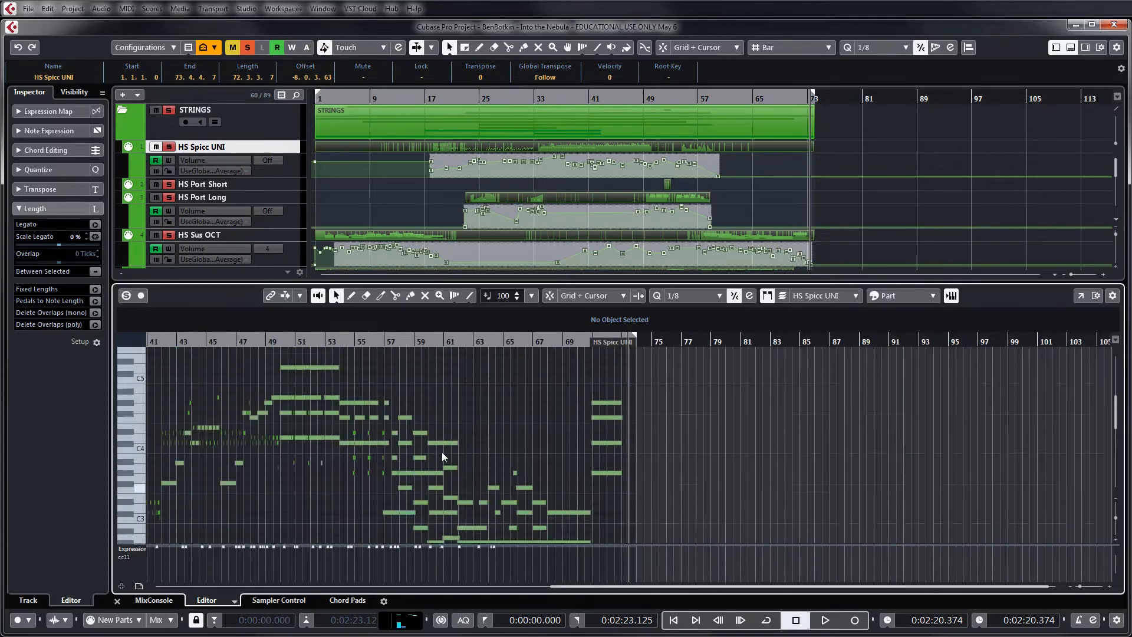
Examine the combined notes of all the string parts across the whole piece, from the upper register down to C1
scroll(441, 452, "down", 3)
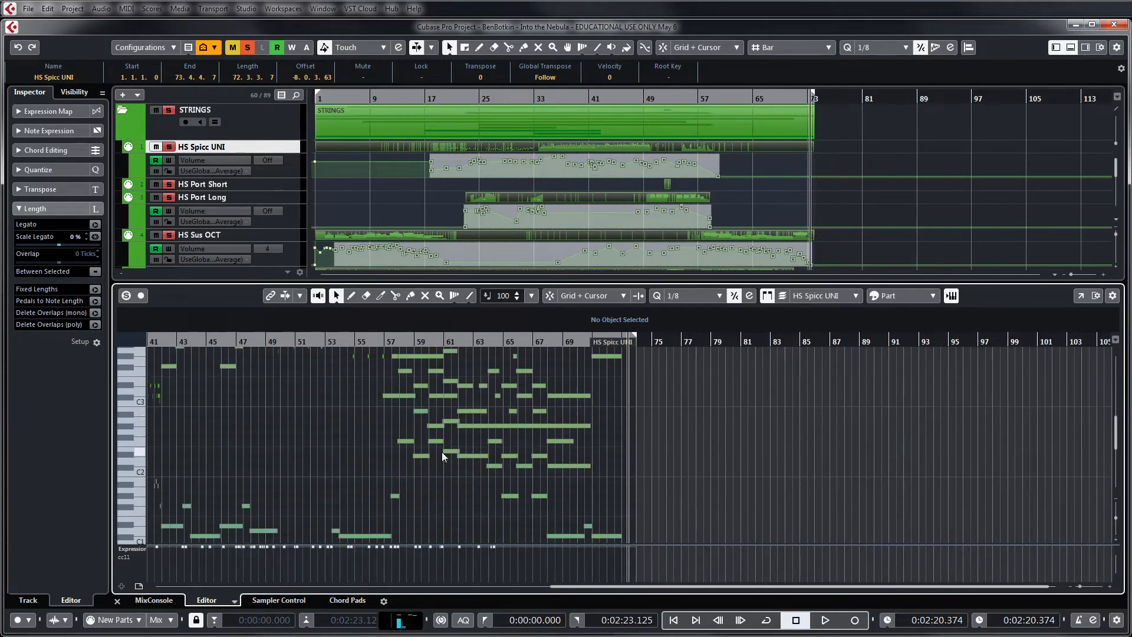
scroll(441, 452, "up", 1)
key("g")
key("g")
key("g")
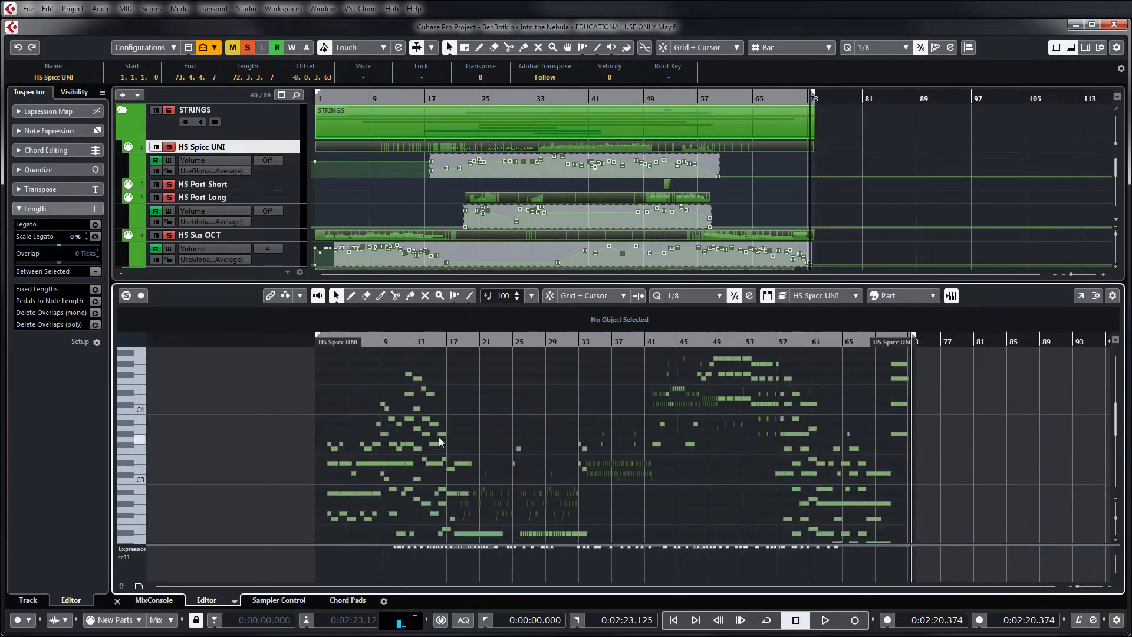
scroll(563, 446, "down", 2)
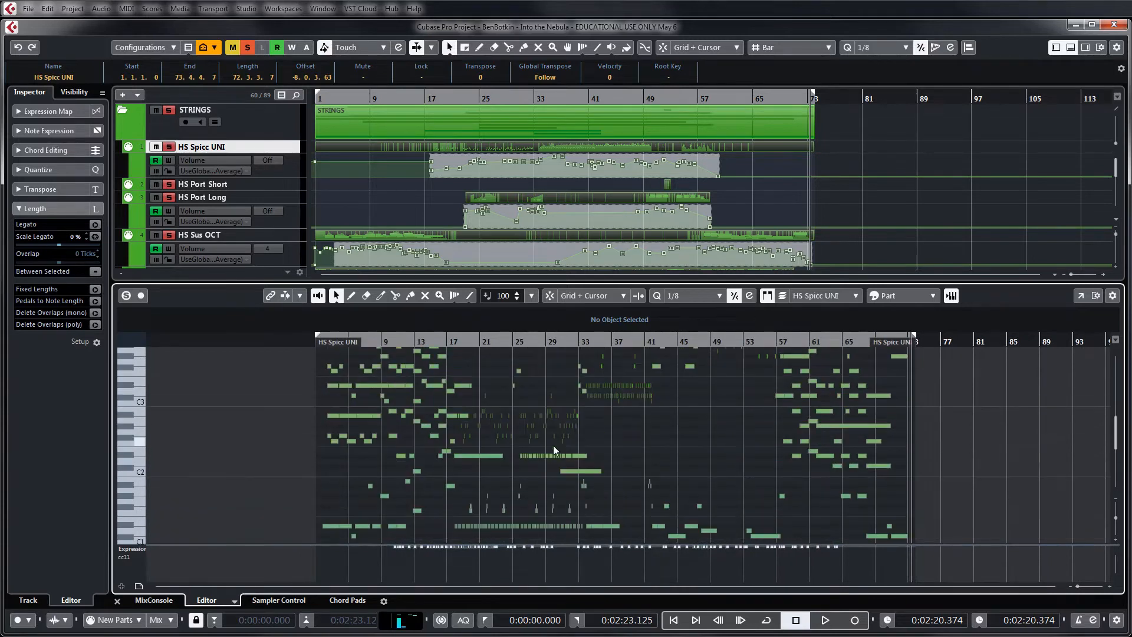
Remove the Expression controller lane so the strings' notes fill the Key Editor
left_click(141, 549)
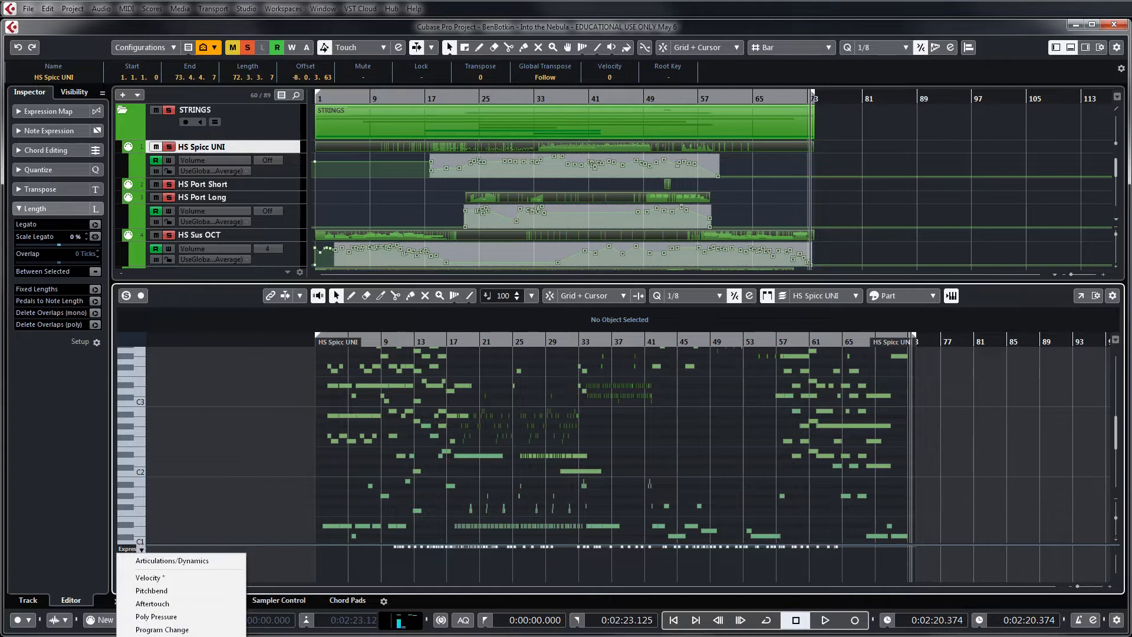
left_click(177, 635)
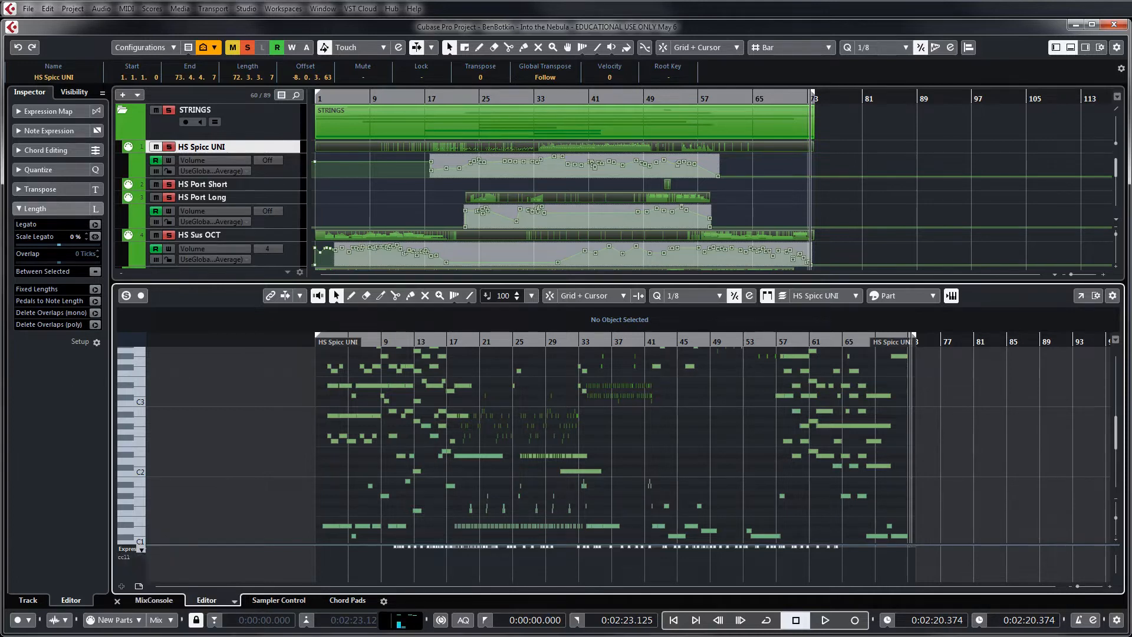
scroll(346, 525, "up", 3)
scroll(345, 521, "down", 2)
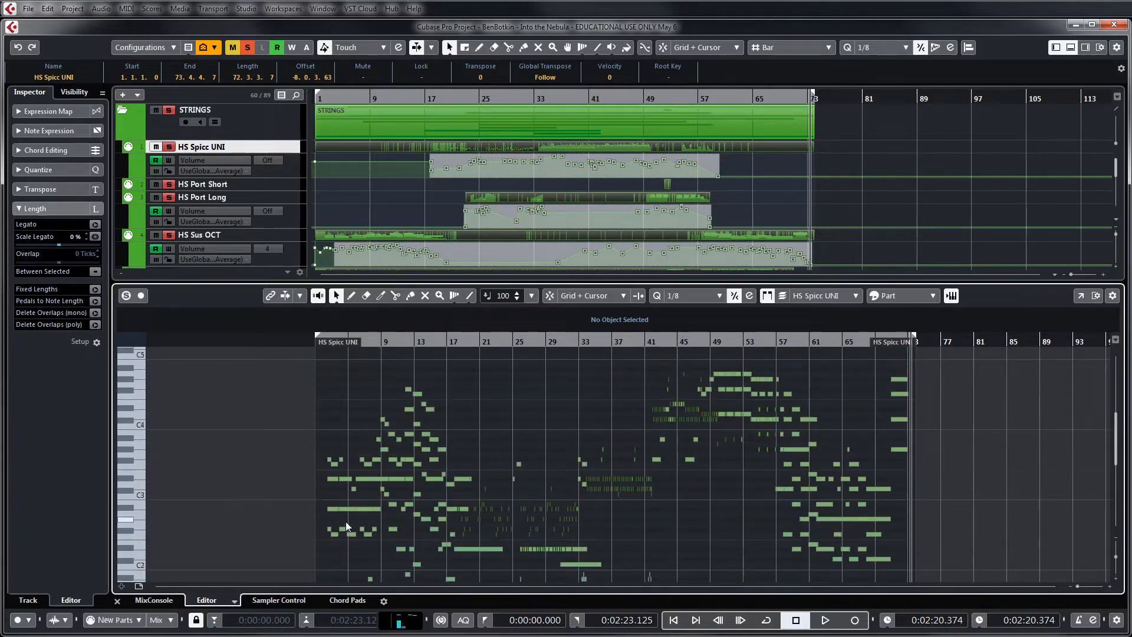
Deselect the string parts in the arrangement and select the opening D#1 note in the Key Editor to highlight the LS Legato OCT part
left_click(896, 134)
left_click(324, 388)
scroll(334, 393, "down", 4)
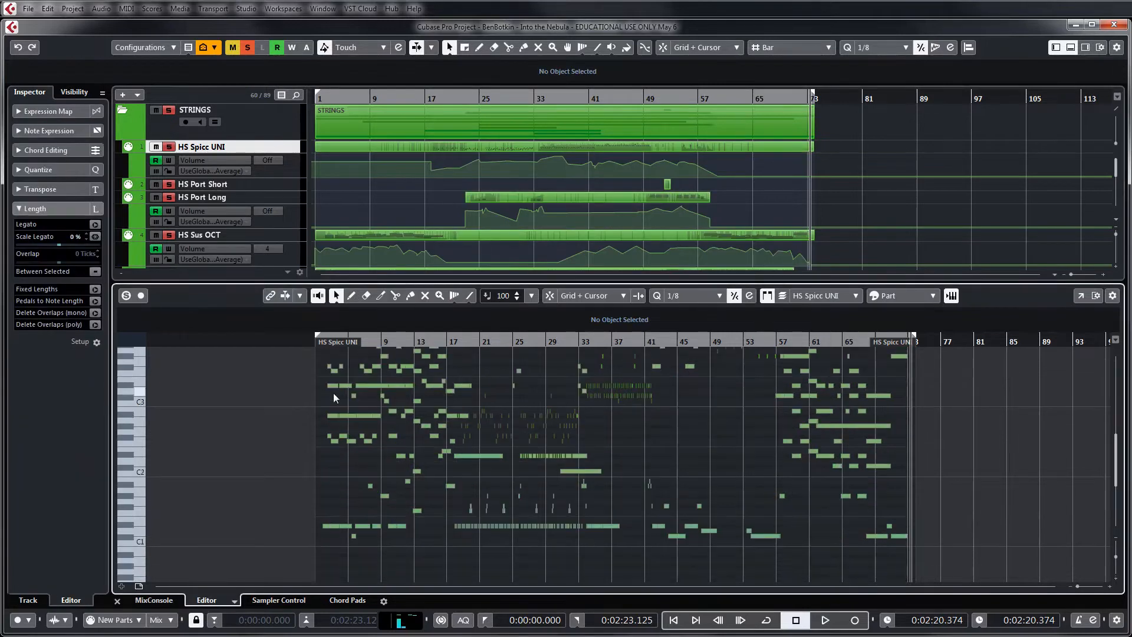
left_click(329, 526)
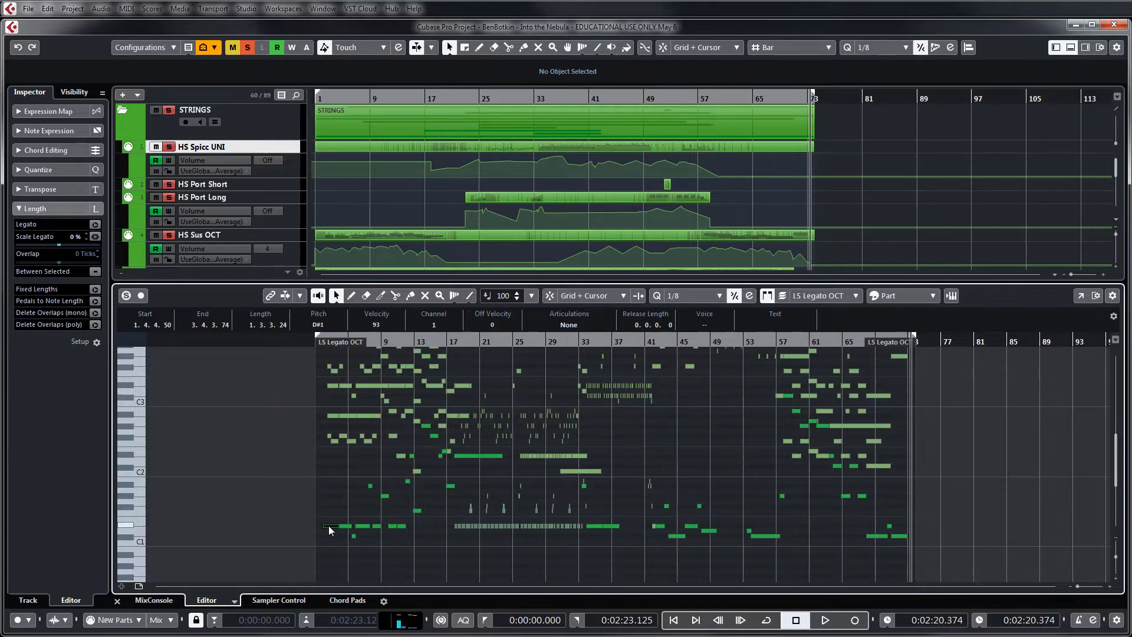
Compare the high string tracks from HS Sus OCT to HS Gliss UP with the combined notes in the Key Editor
left_click(886, 143)
scroll(753, 157, "down", 3)
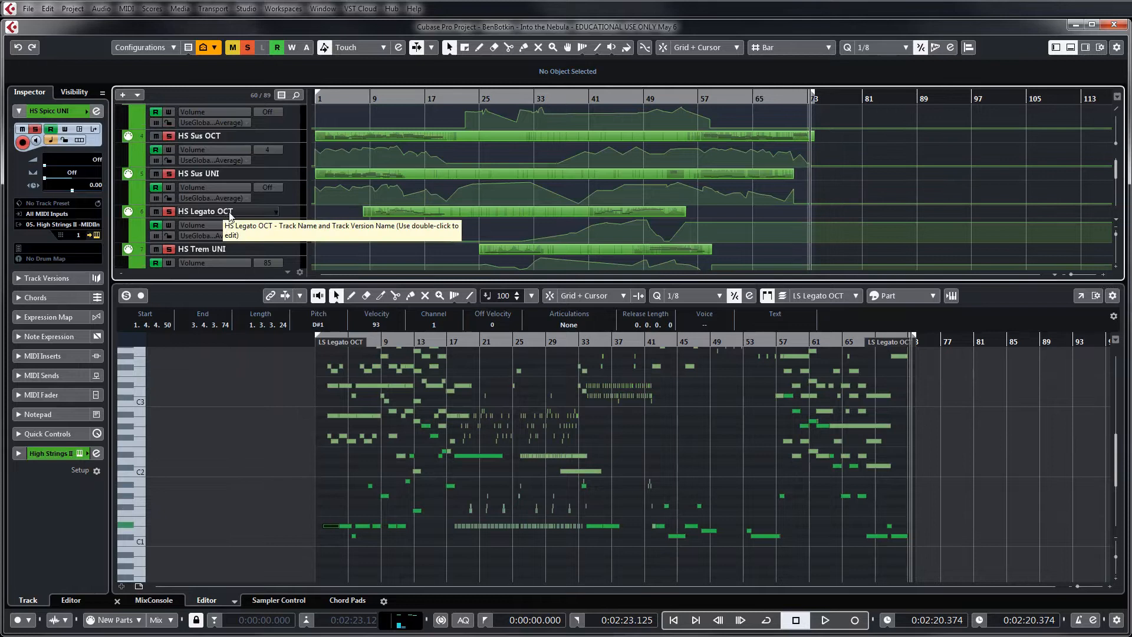
scroll(682, 178, "down", 1)
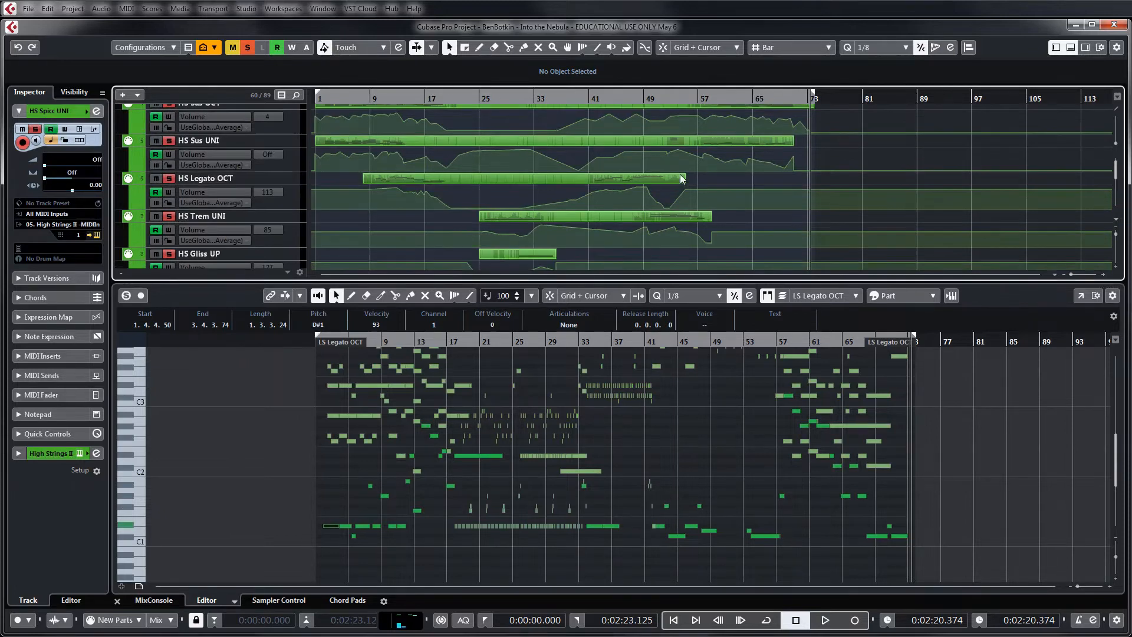
scroll(682, 179, "down", 1)
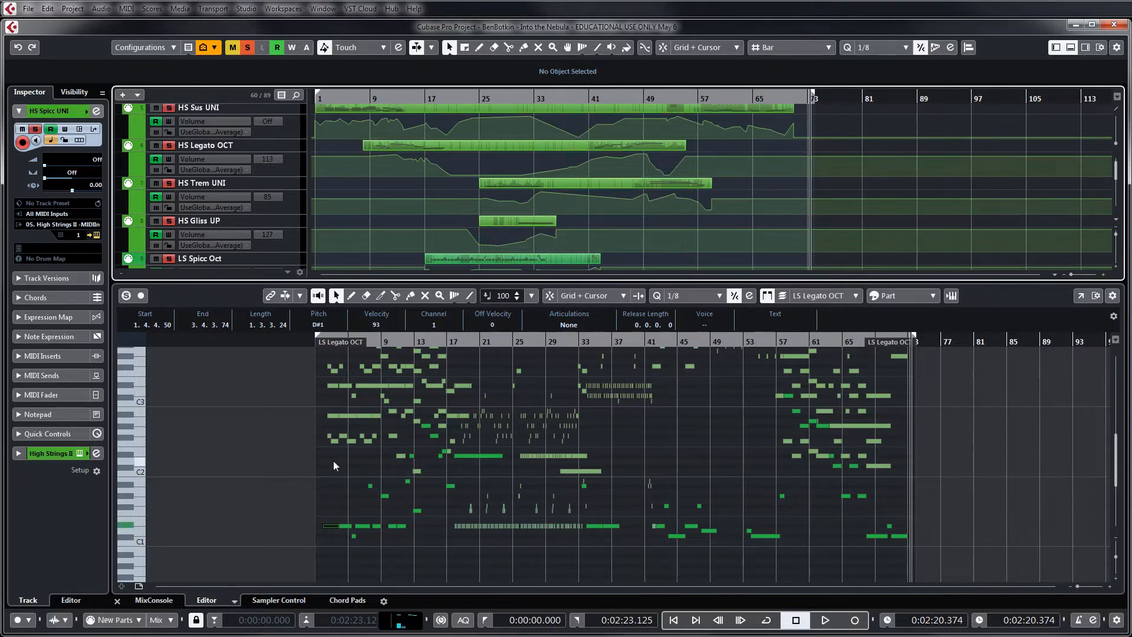
scroll(339, 460, "up", 3)
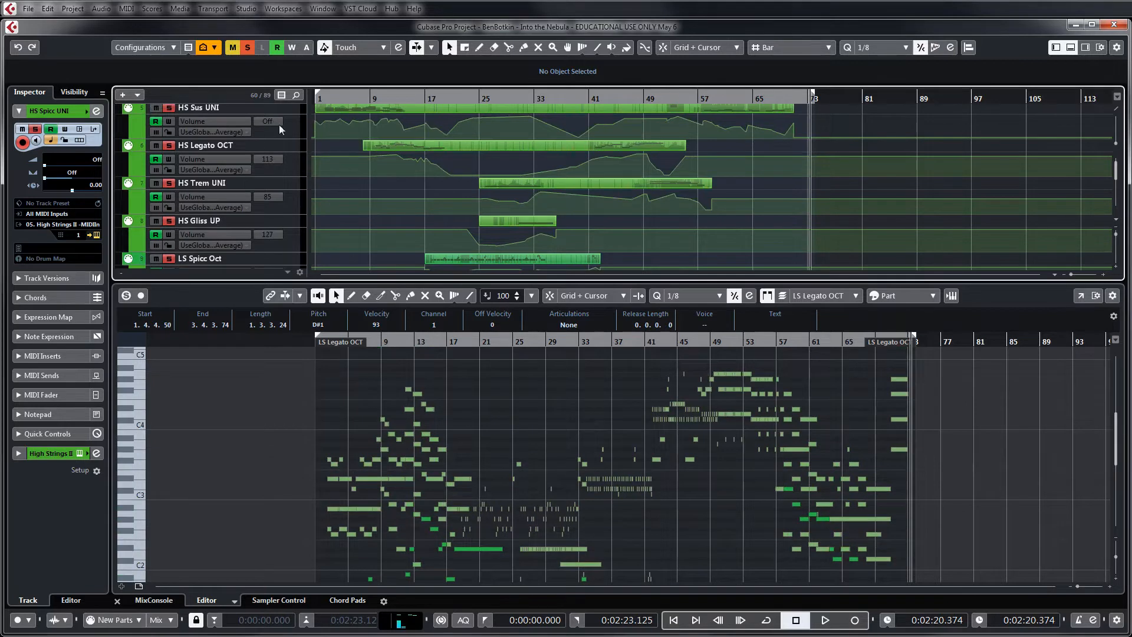
scroll(344, 175, "up", 2)
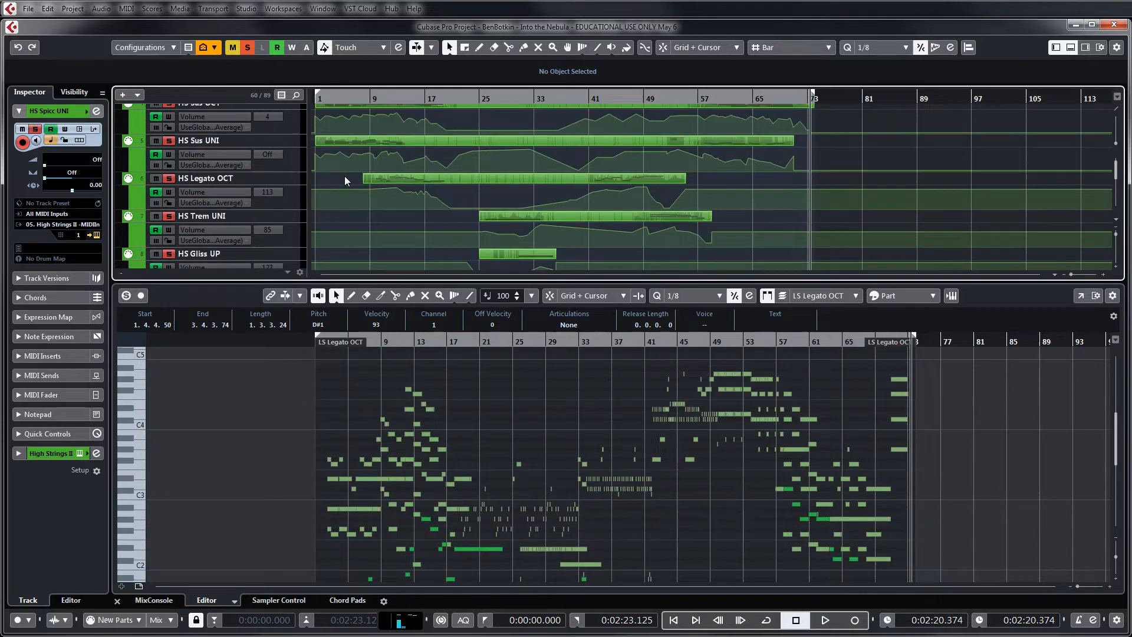
Show only the HS Sus OCT part in the Key Editor and shrink its Modulation lane to reveal more notes
left_click(341, 138)
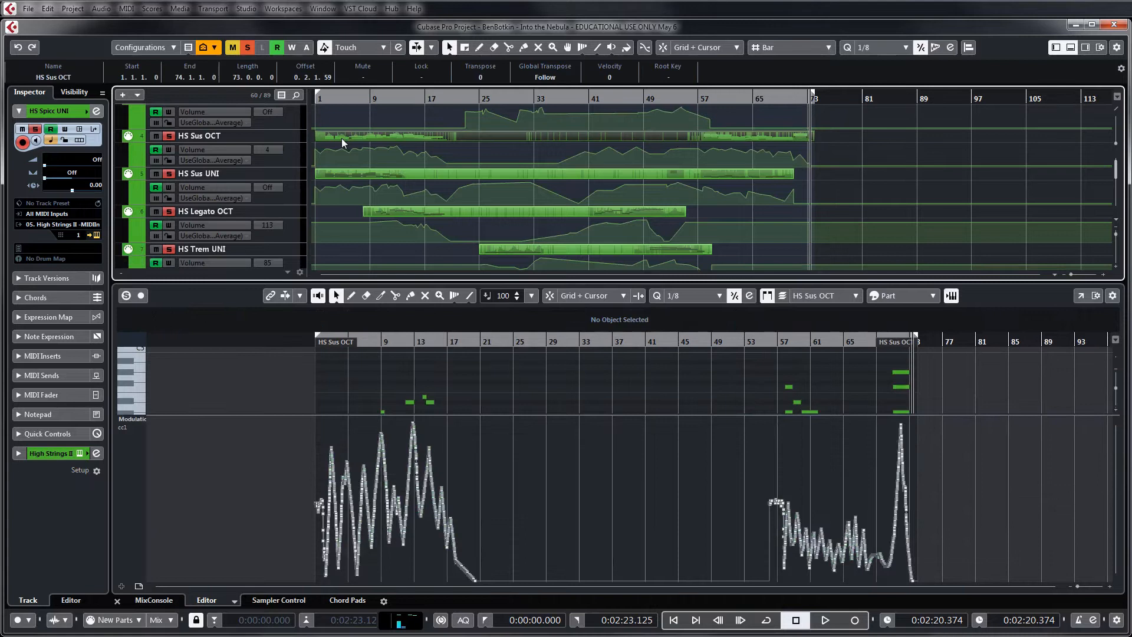
left_click_drag(161, 417, 168, 539)
scroll(433, 466, "down", 1)
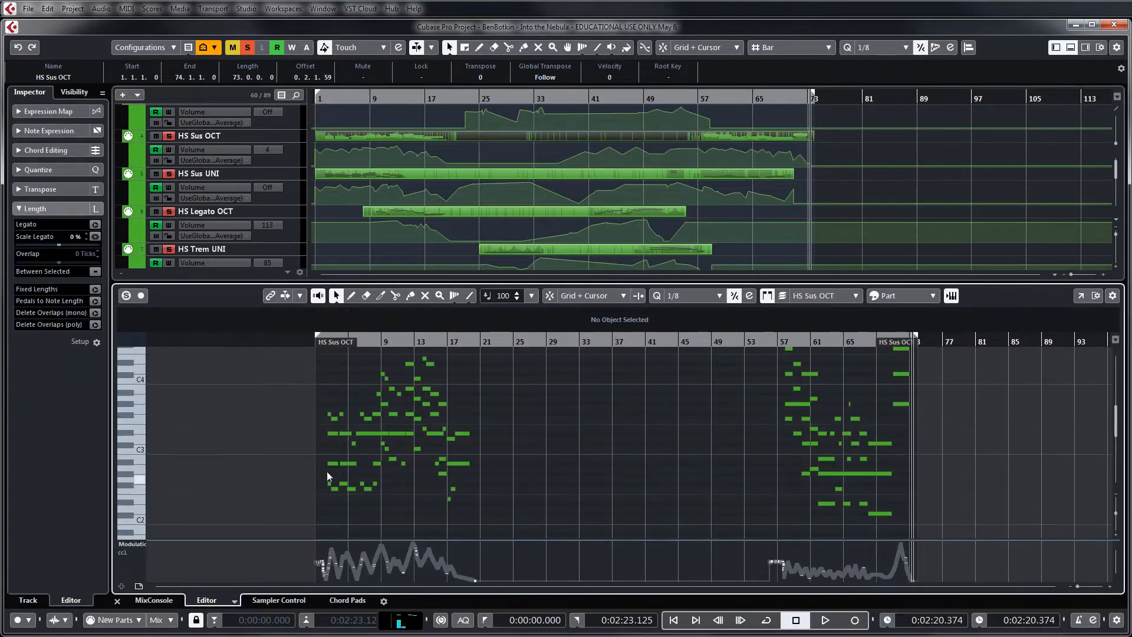
scroll(866, 206, "up", 2)
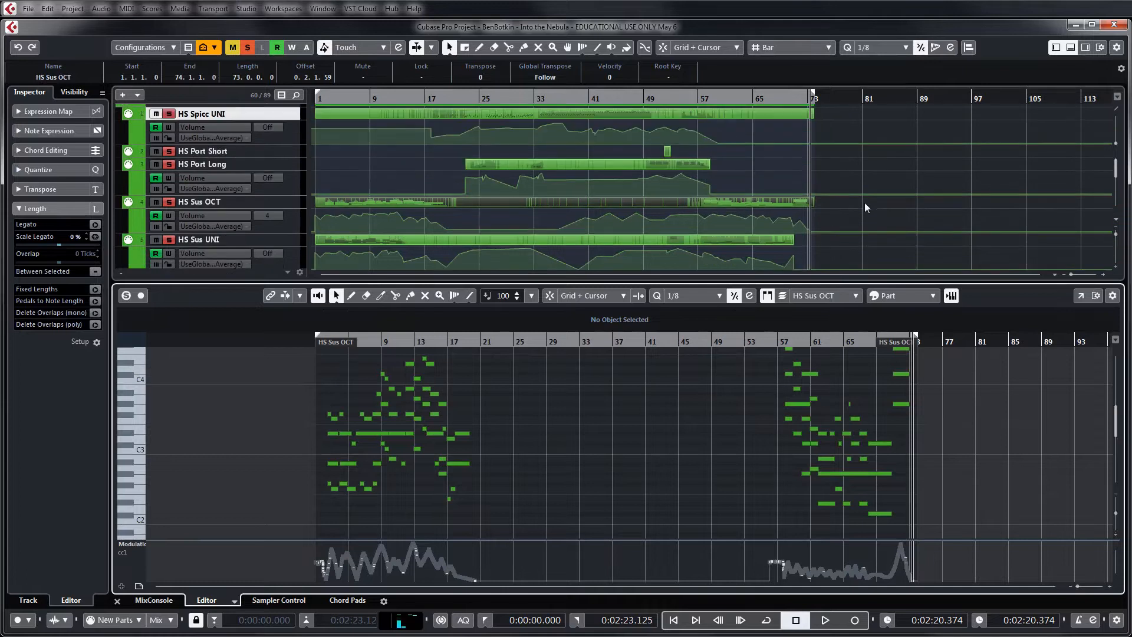
Examine the volume automation of the high string tracks and place the playhead near bar 2
left_click(871, 176)
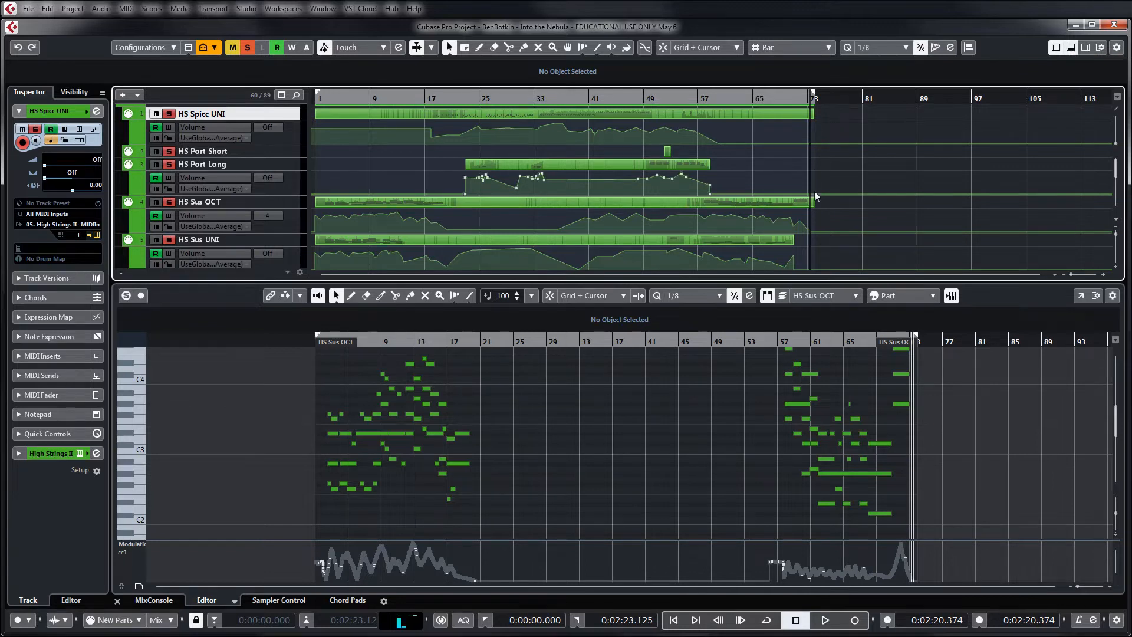
scroll(815, 191, "down", 2)
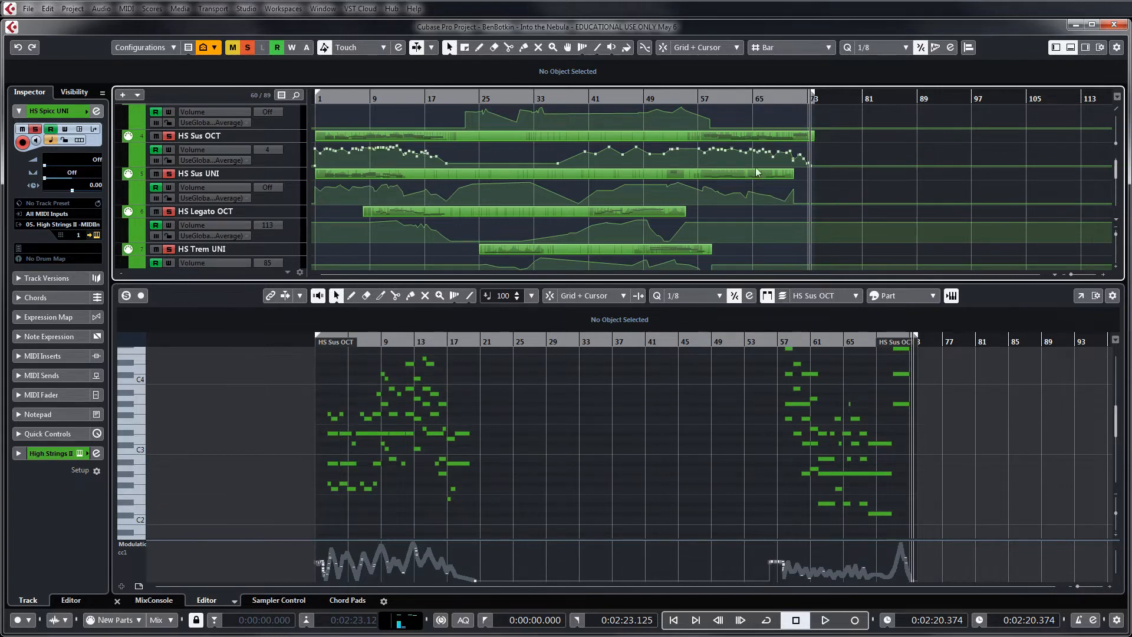
scroll(335, 137, "up", 2)
left_click(325, 98)
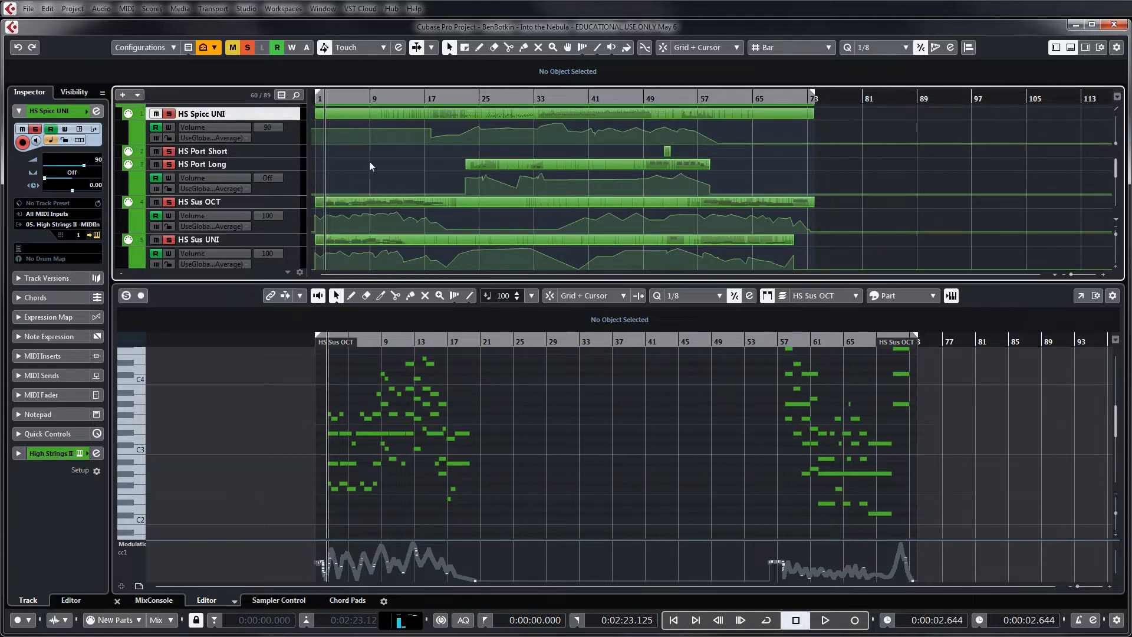
scroll(369, 161, "down", 3)
scroll(369, 161, "down", 2)
scroll(369, 161, "up", 3)
scroll(372, 161, "up", 2)
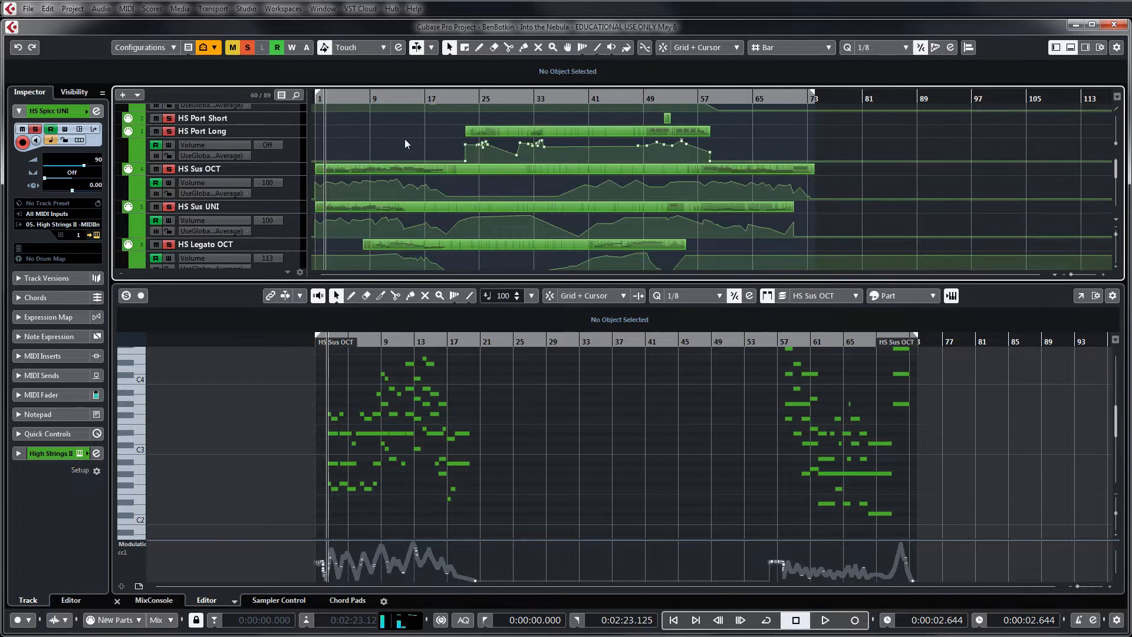
Hide the docked Key Editor and enlarge the arrangement's view of the string tracks from the STRINGS folder down
left_click(1070, 47)
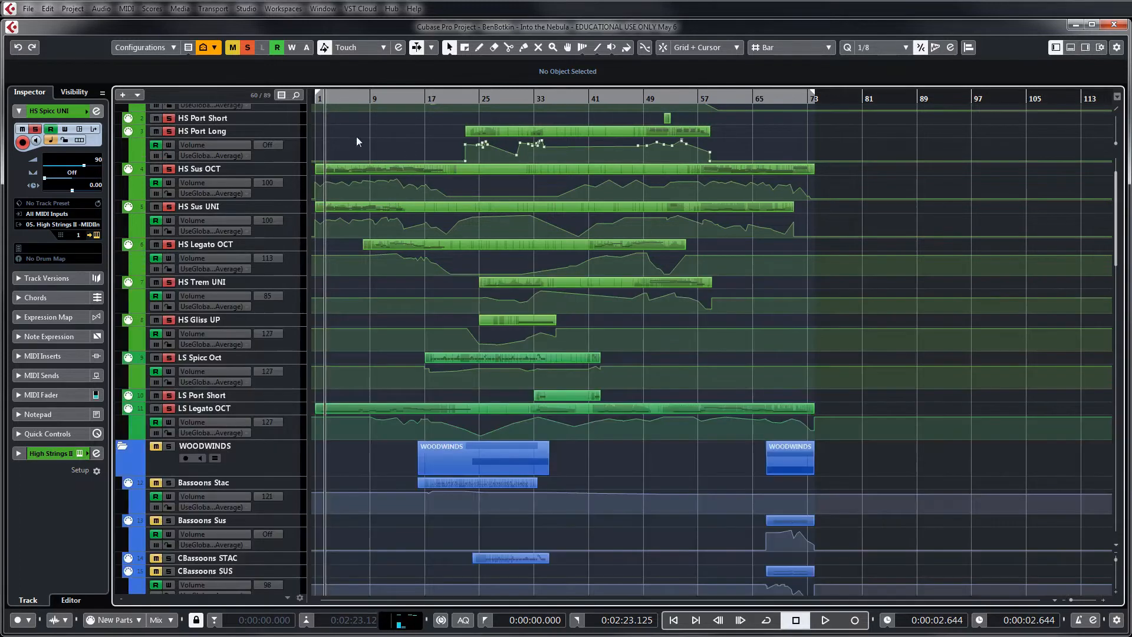
key("h")
key("h")
key("h")
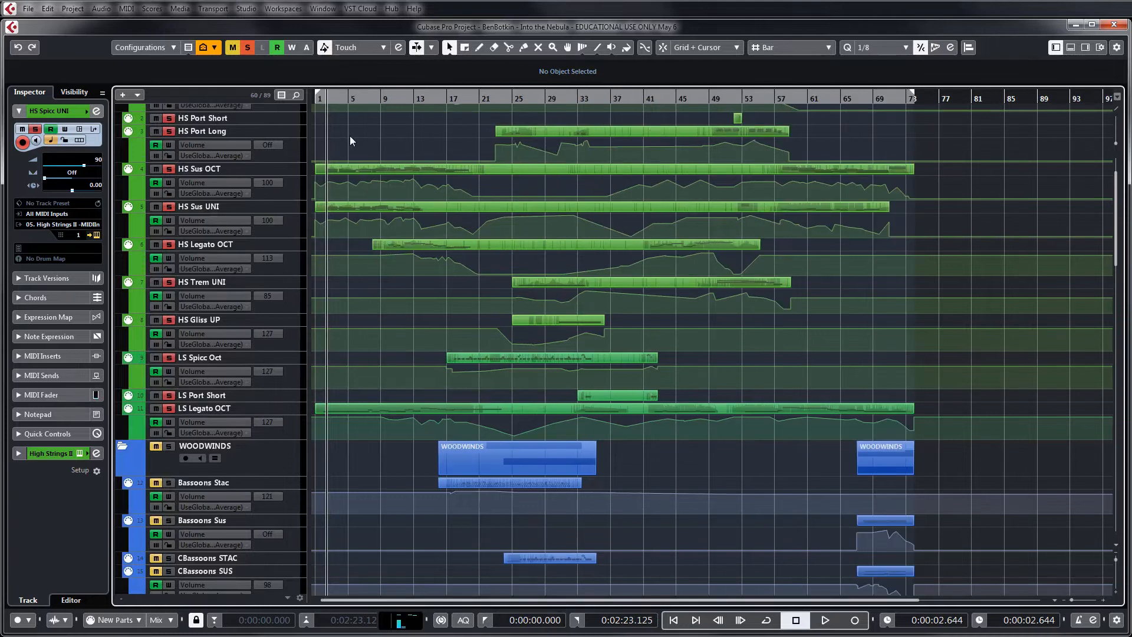
scroll(393, 165, "up", 2)
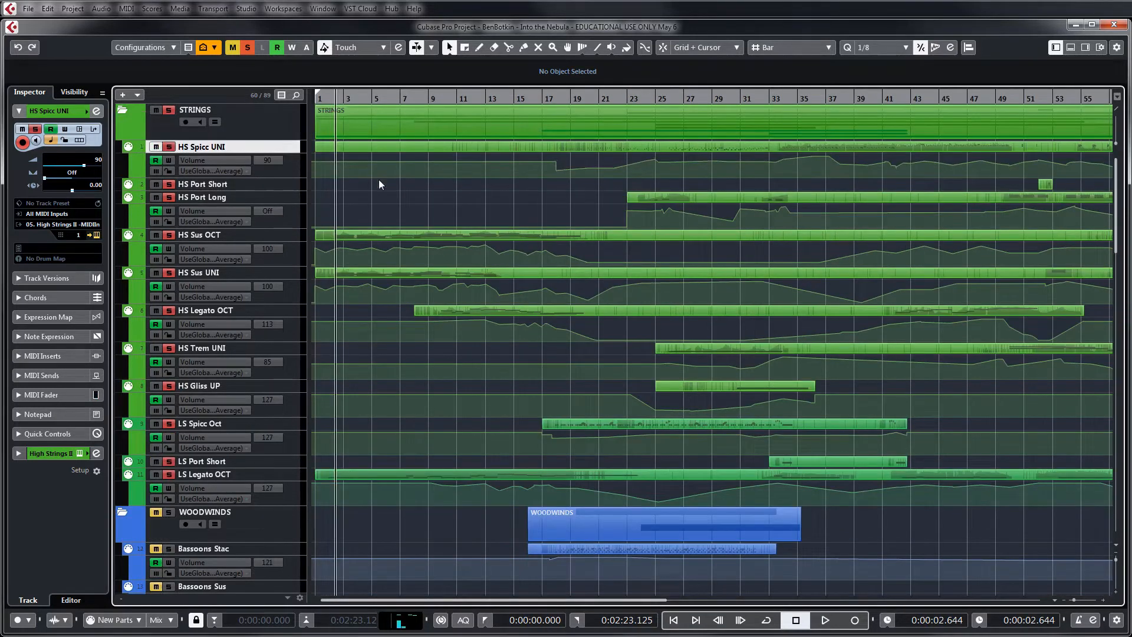
Play the soloed strings from near bar 2 and stop playback at about bar 23
key("space")
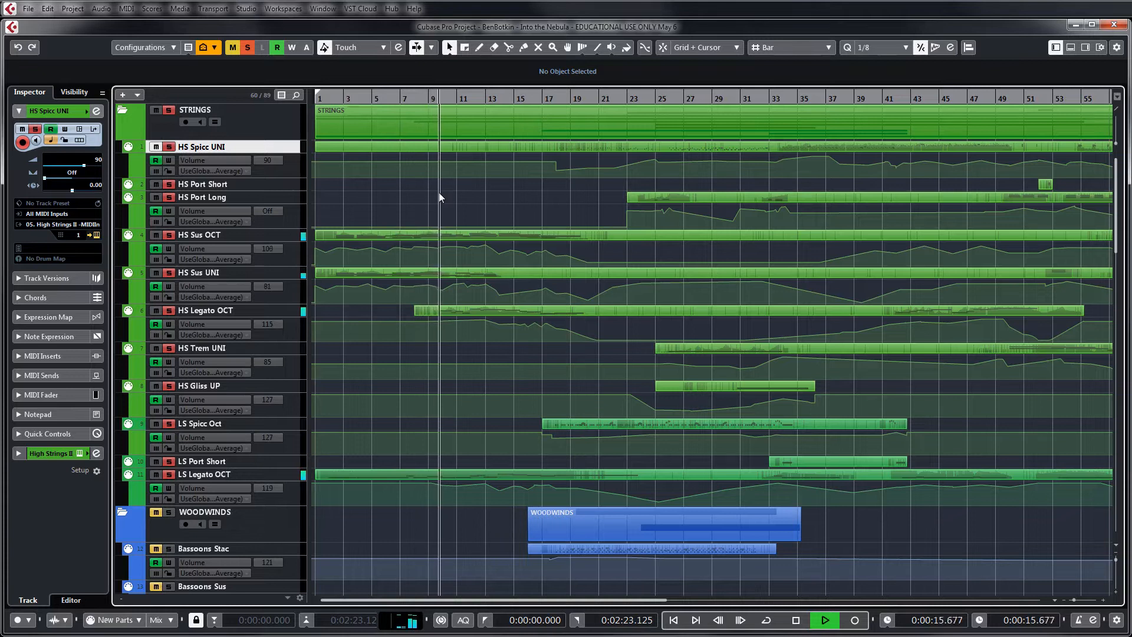
key("g")
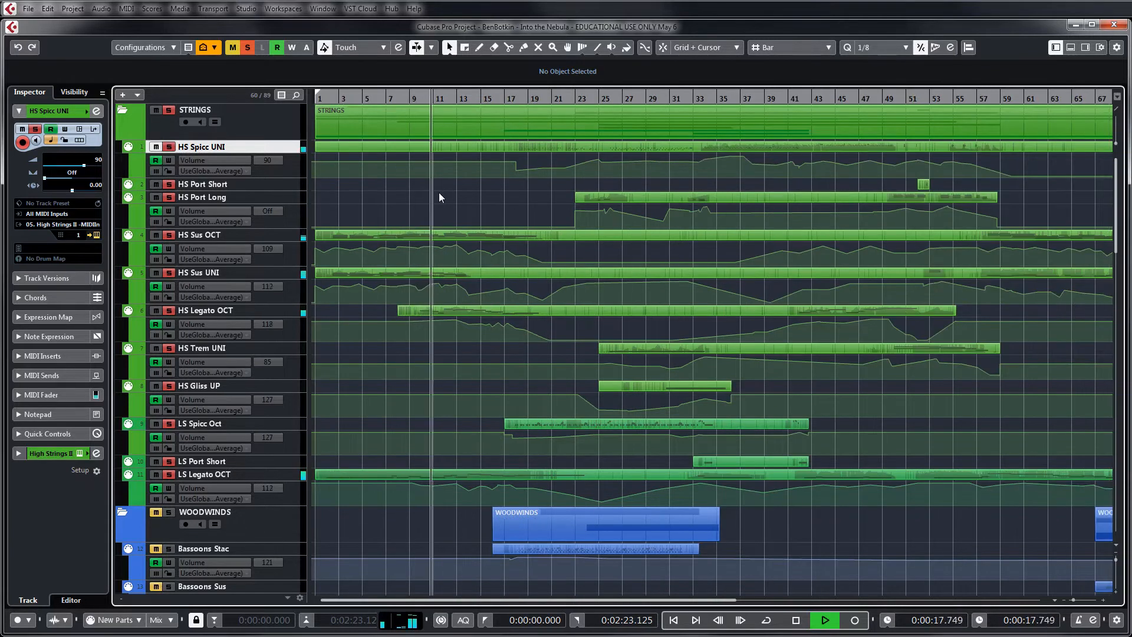
key("h")
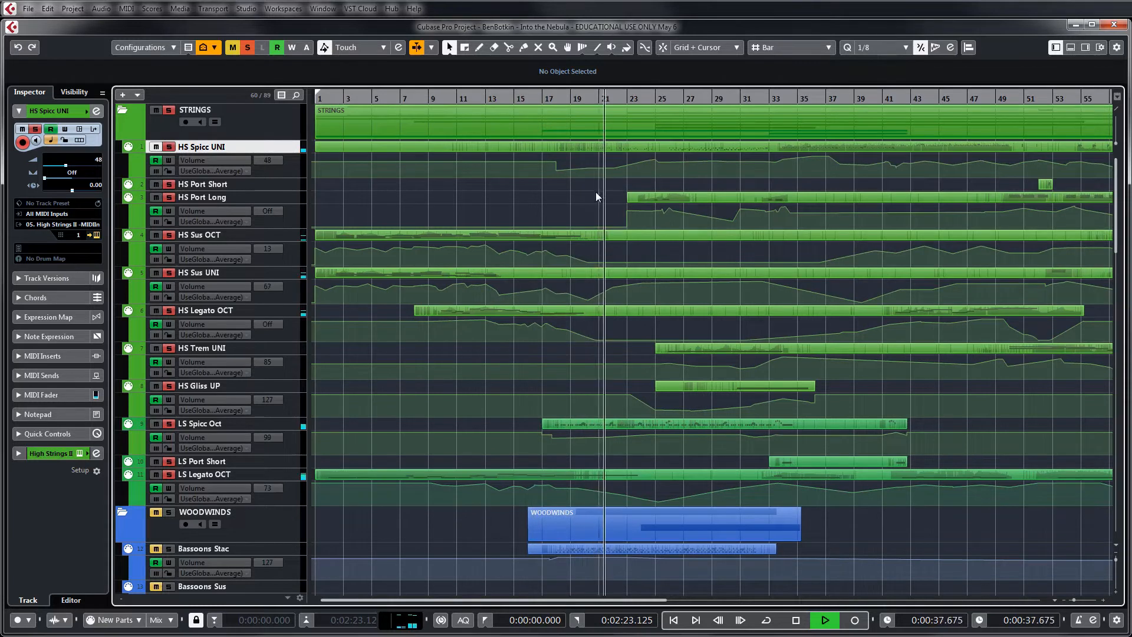
key("g")
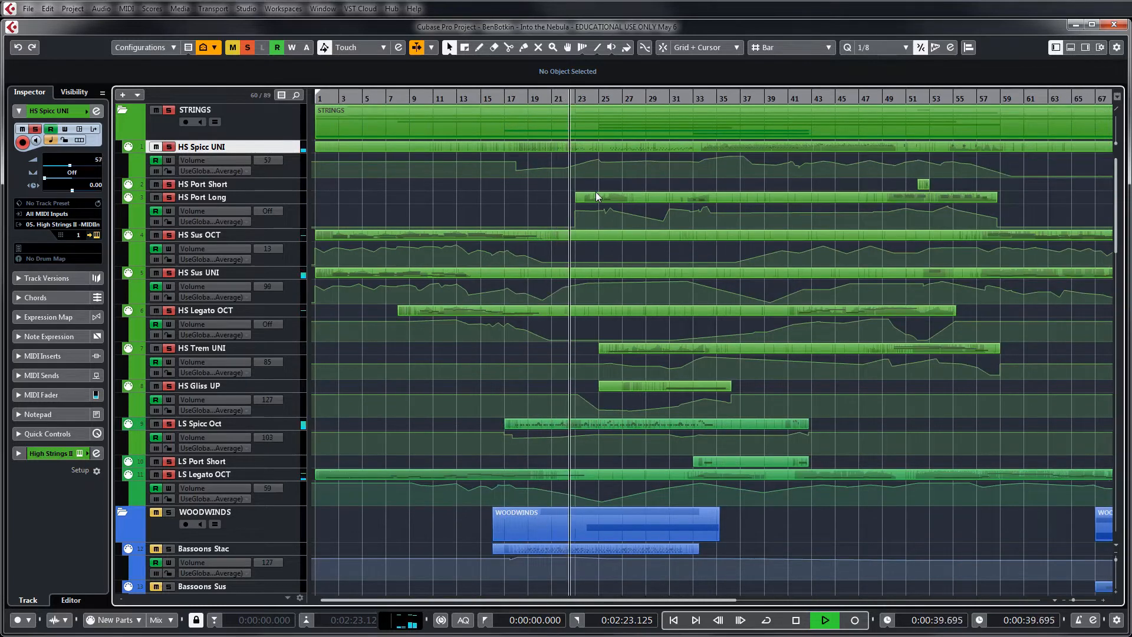
key("space")
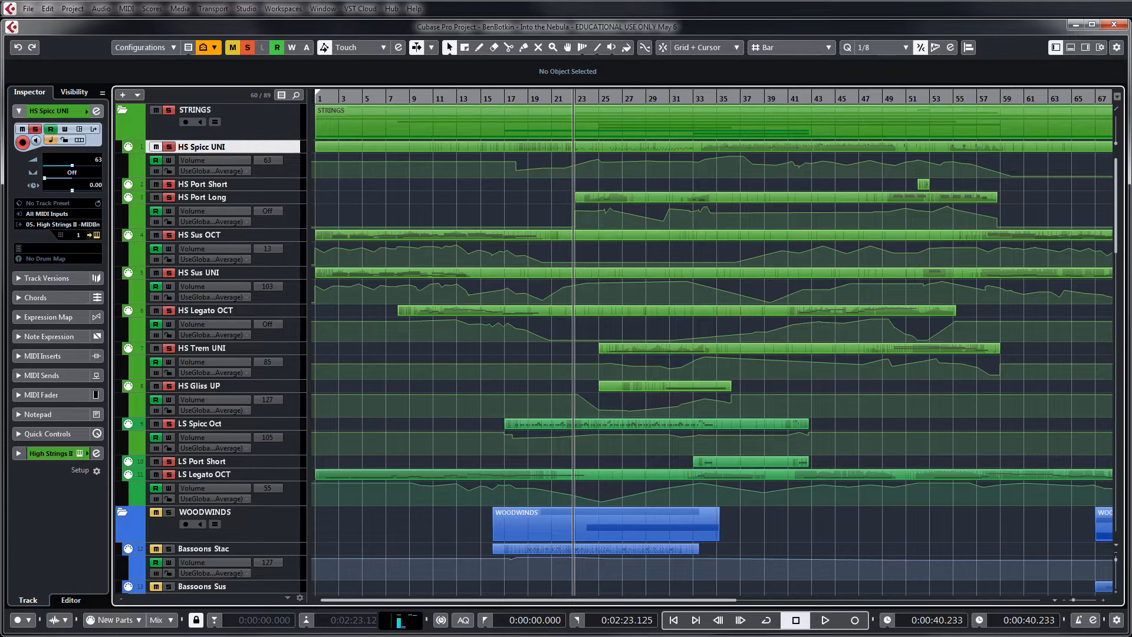
Bring the High Strings II instrument window into view, inspect its spiccato, portato and sustain patches, and select the HS Sus UNI track
left_click_drag(1131, 79, 833, 77)
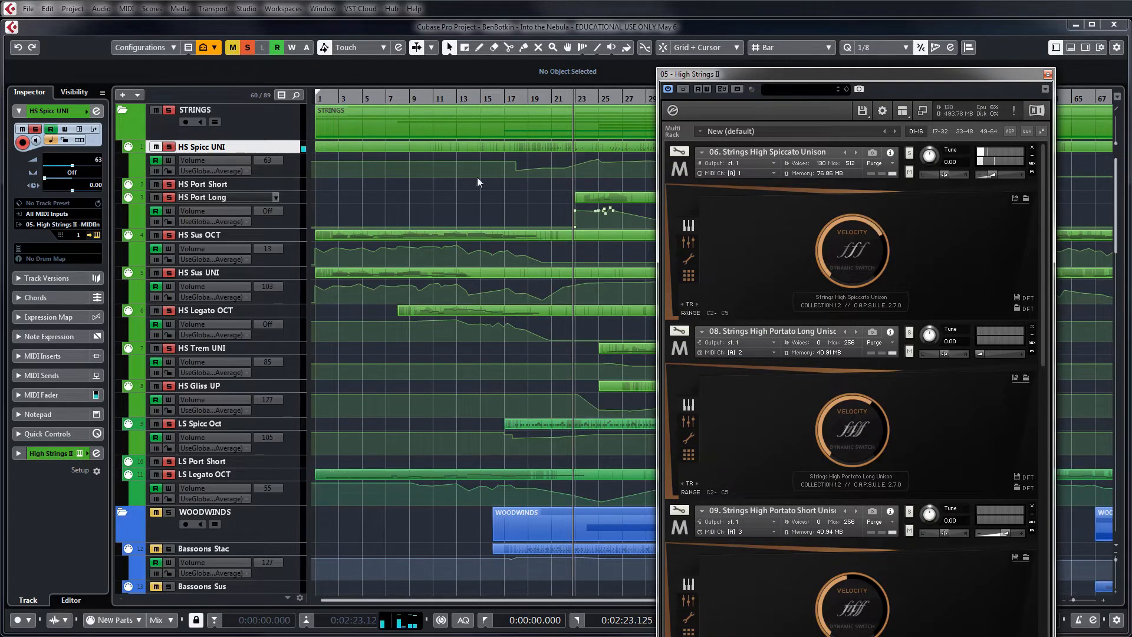
left_click(620, 100)
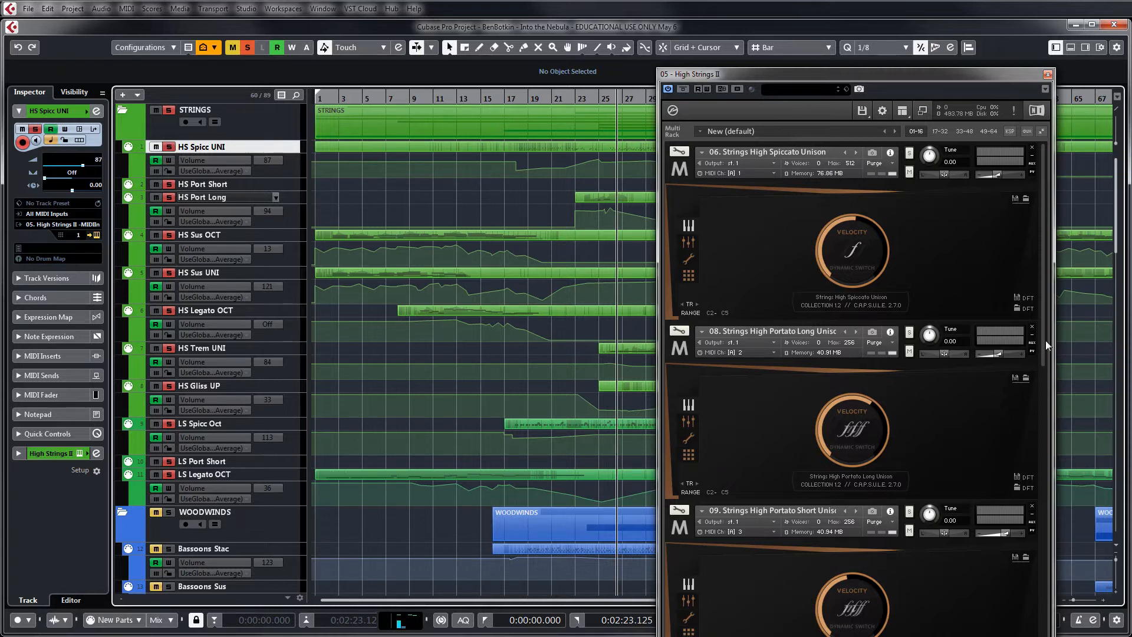
left_click_drag(1043, 328, 1028, 436)
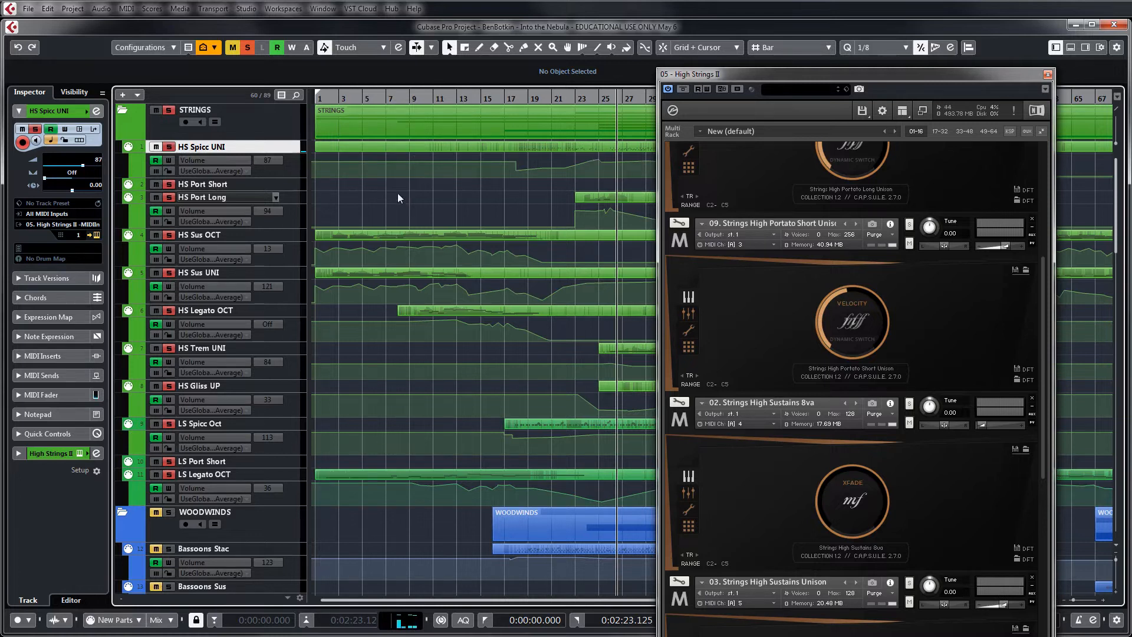
left_click(221, 271)
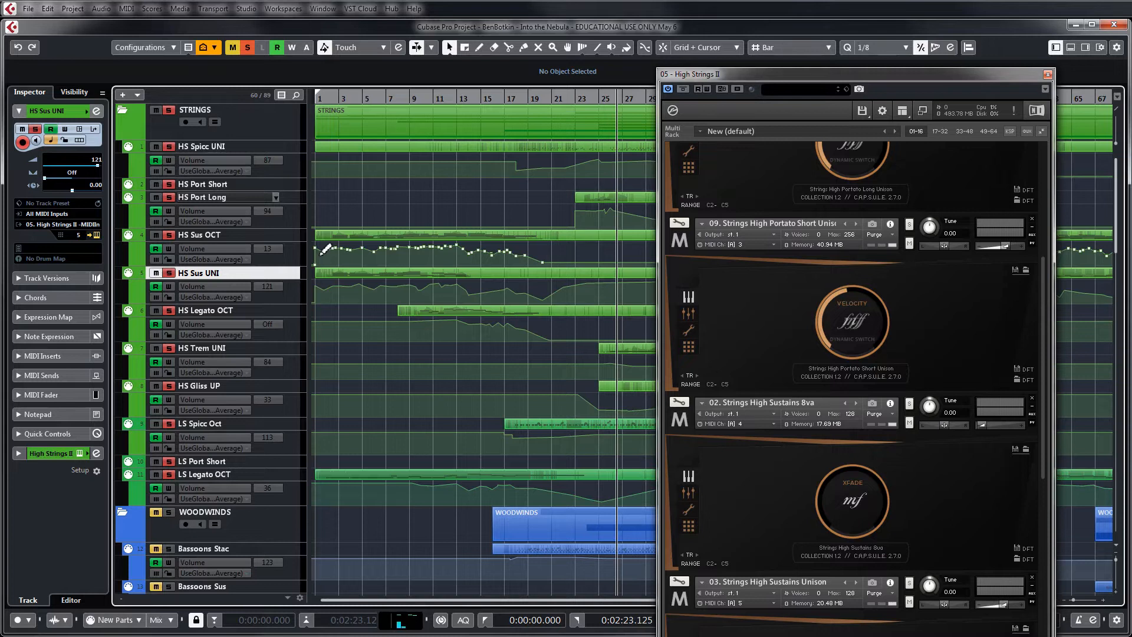
left_click_drag(322, 252, 317, 253)
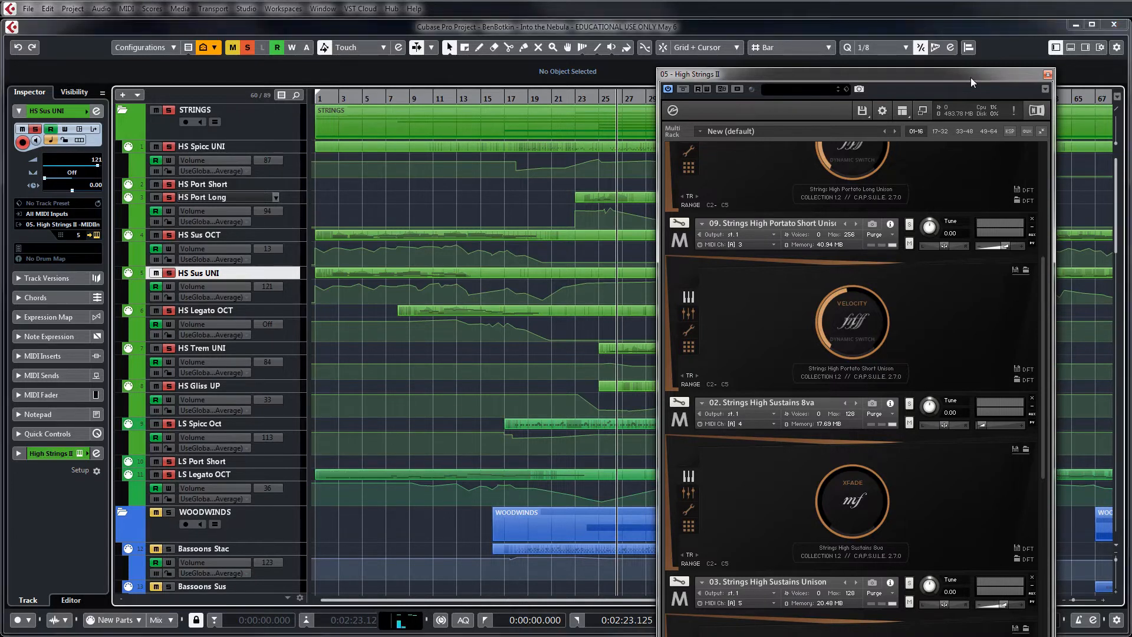
Move the High Strings II window off the arrangement and select the LS Spicc Oct track
left_click_drag(971, 76, 1131, 83)
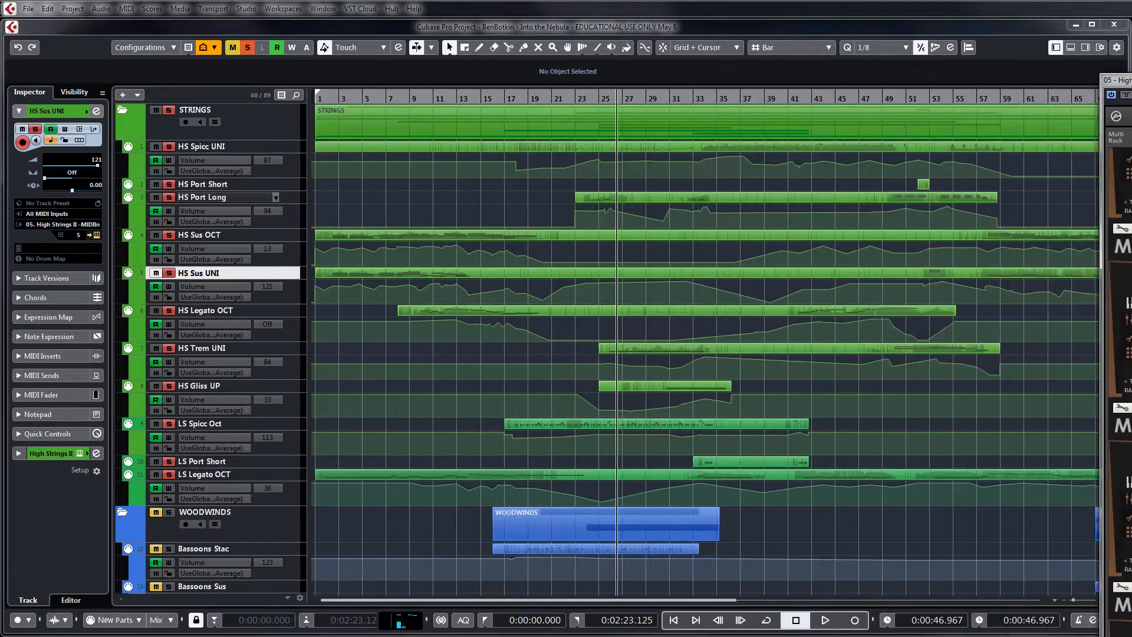
left_click(233, 423)
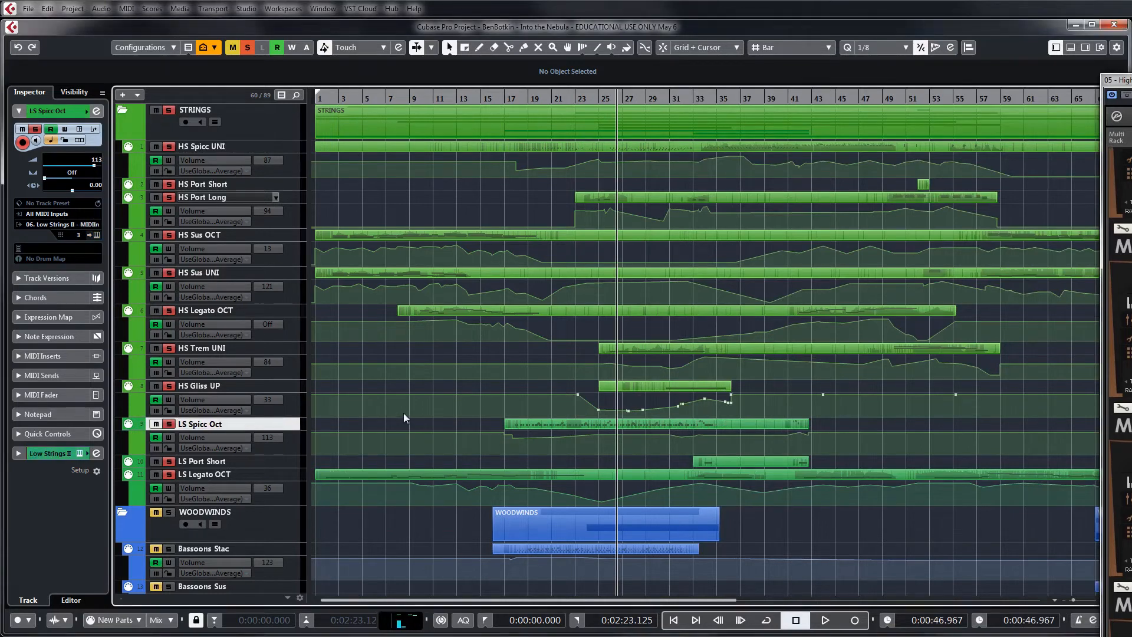
Check the LS Legato OCT and LS Spicc Oct tracks, and open the HS Sus OCT part to examine its lower notes
left_click(234, 475)
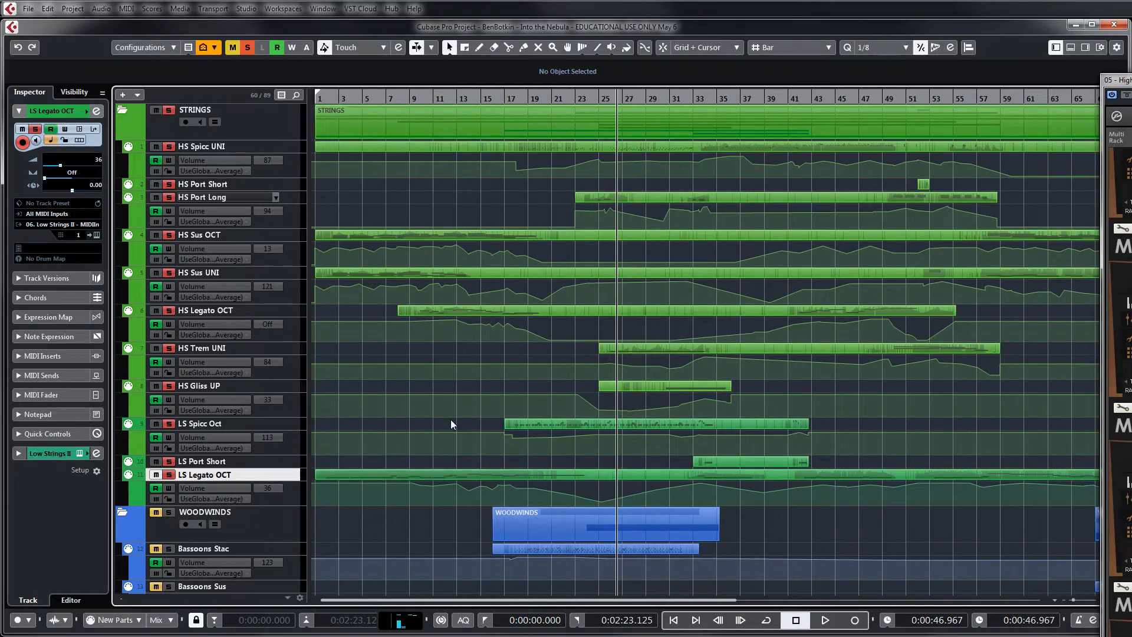
left_click(266, 420)
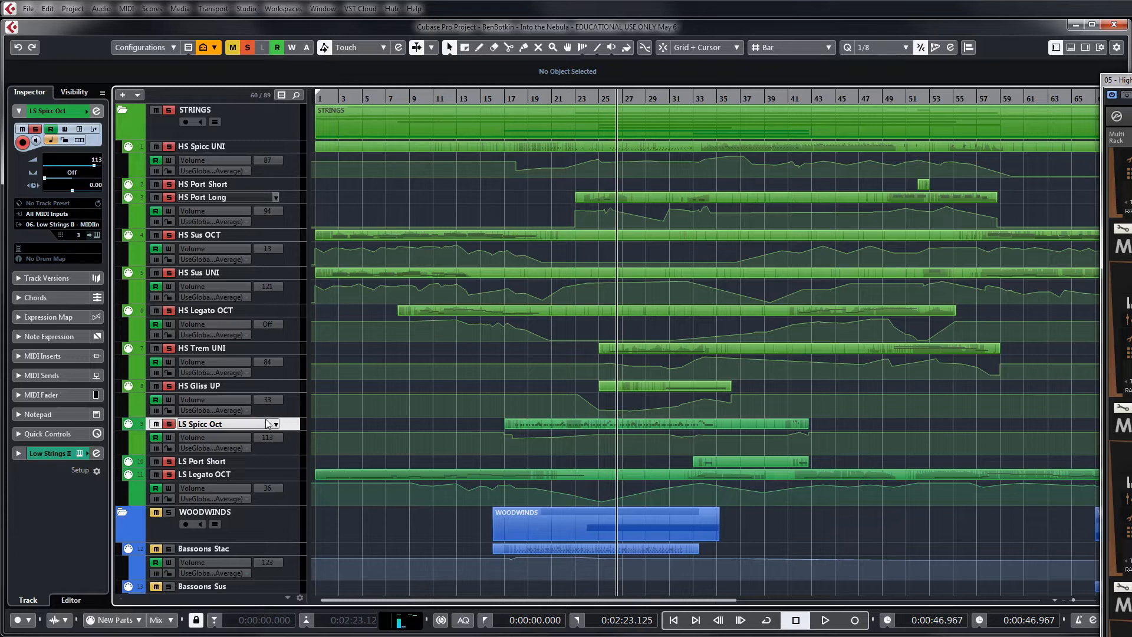
left_click_drag(359, 191, 361, 477)
double_click(363, 476)
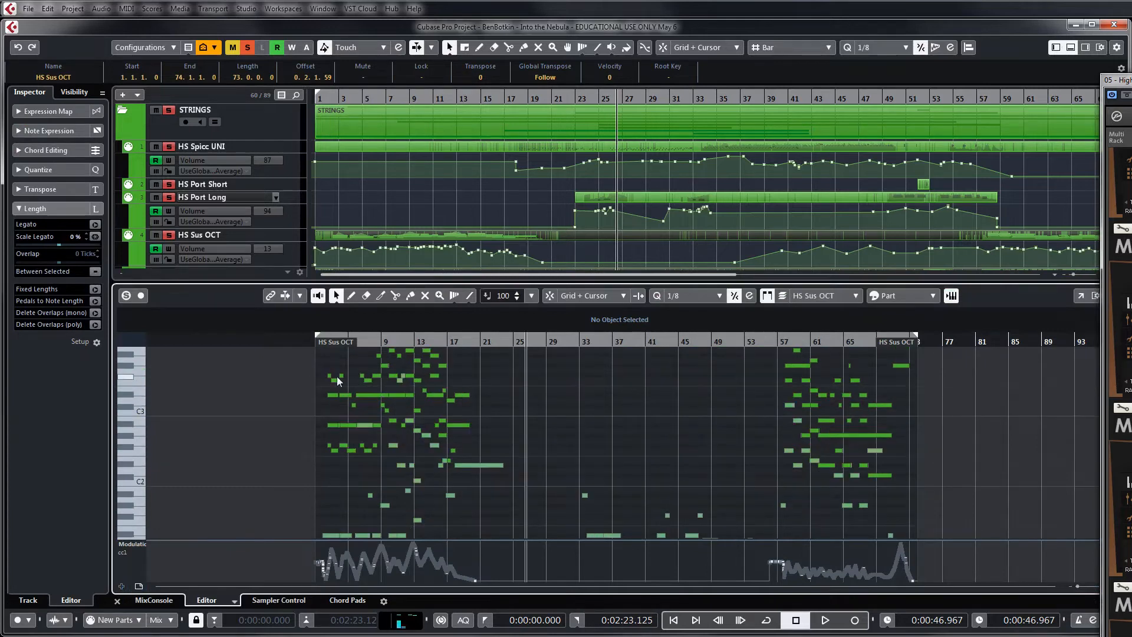
left_click(312, 342)
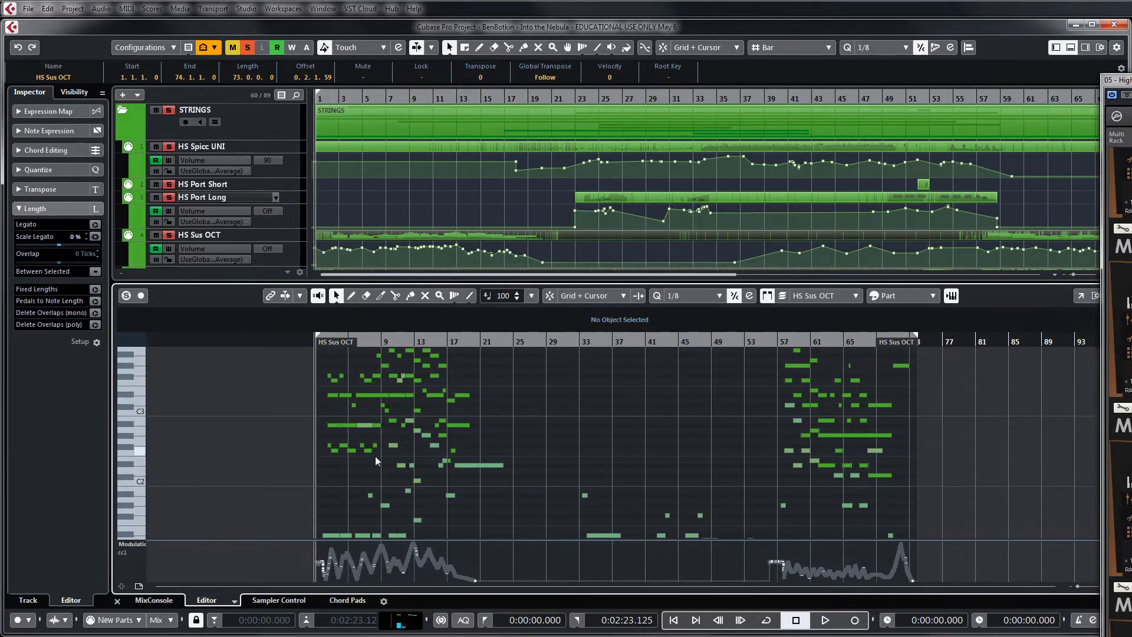
scroll(348, 460, "down", 2)
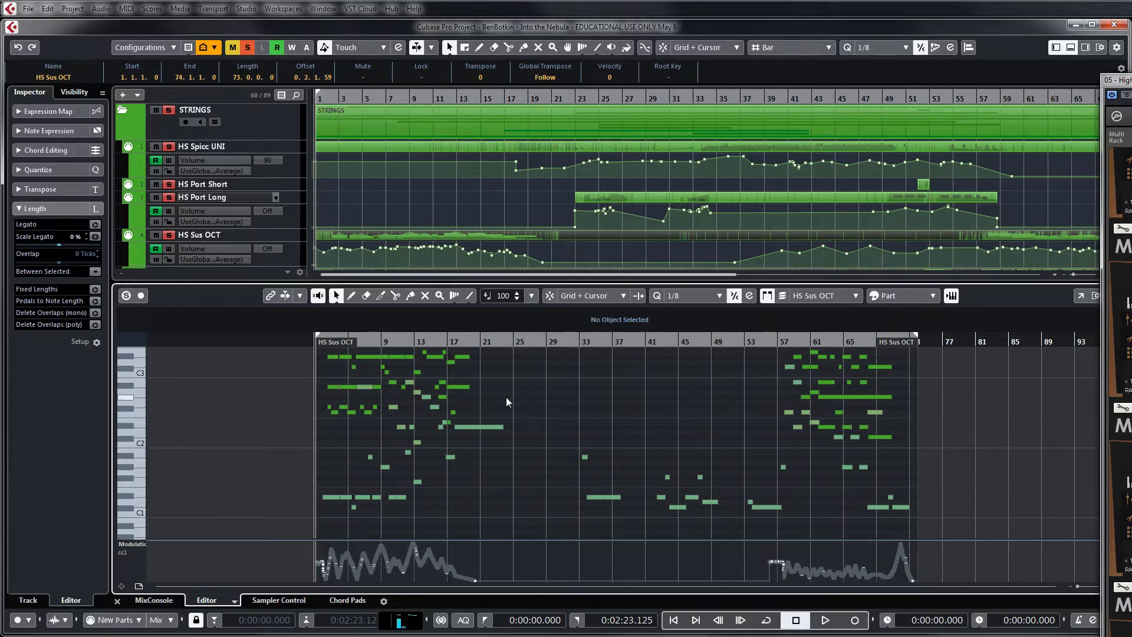
Hide the docked Key Editor and select the LS Legato OCT track in the arrangement
left_click(515, 203)
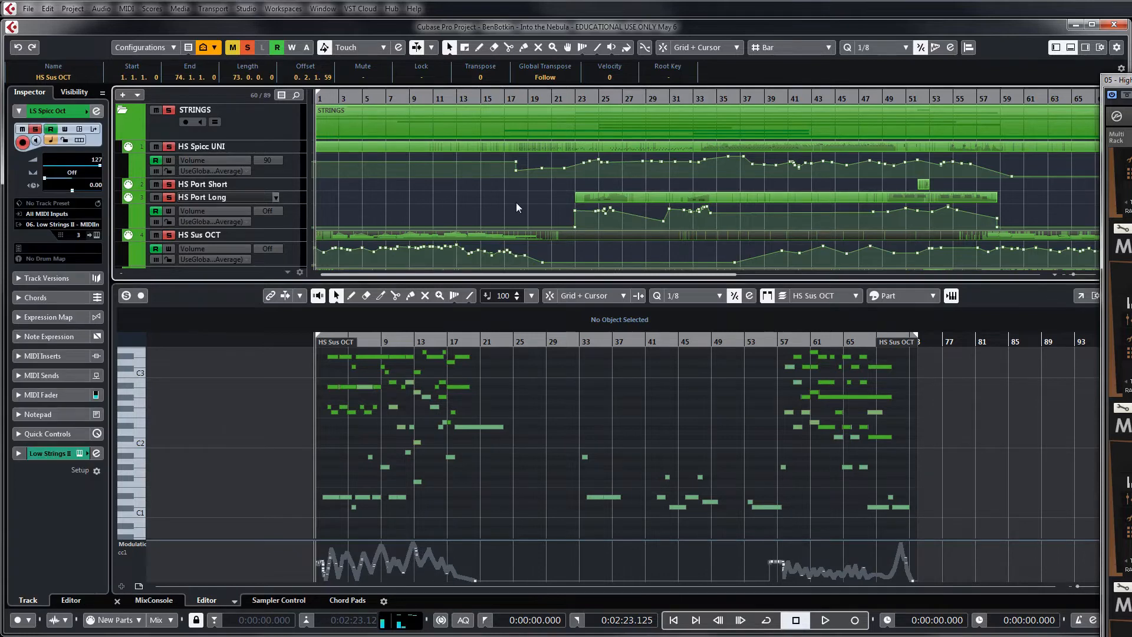
left_click(517, 203)
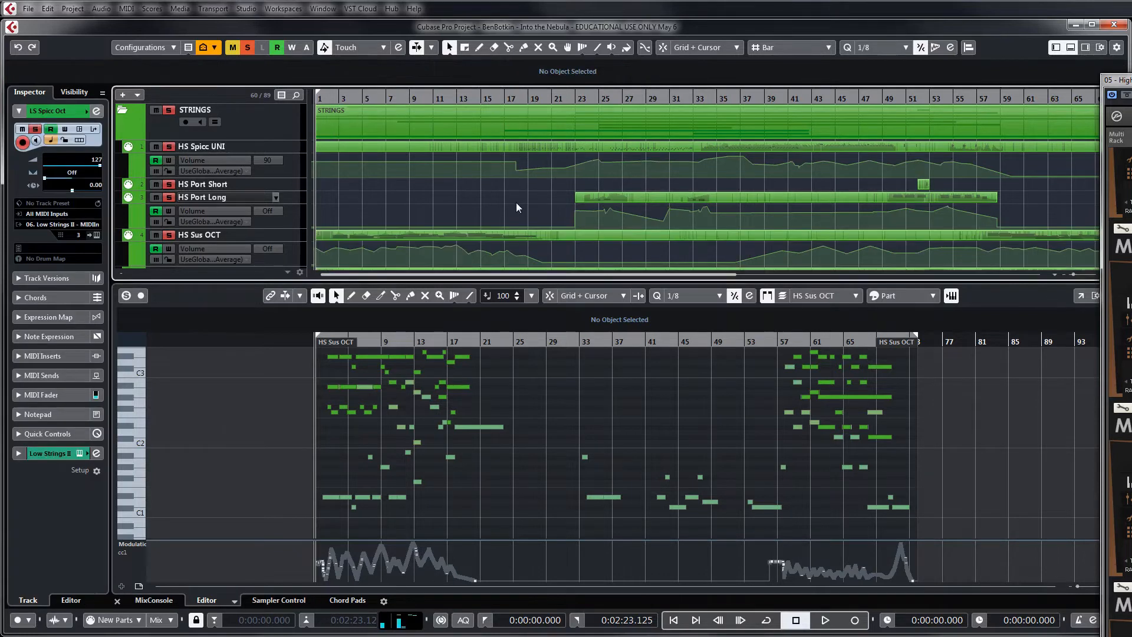
left_click(1070, 47)
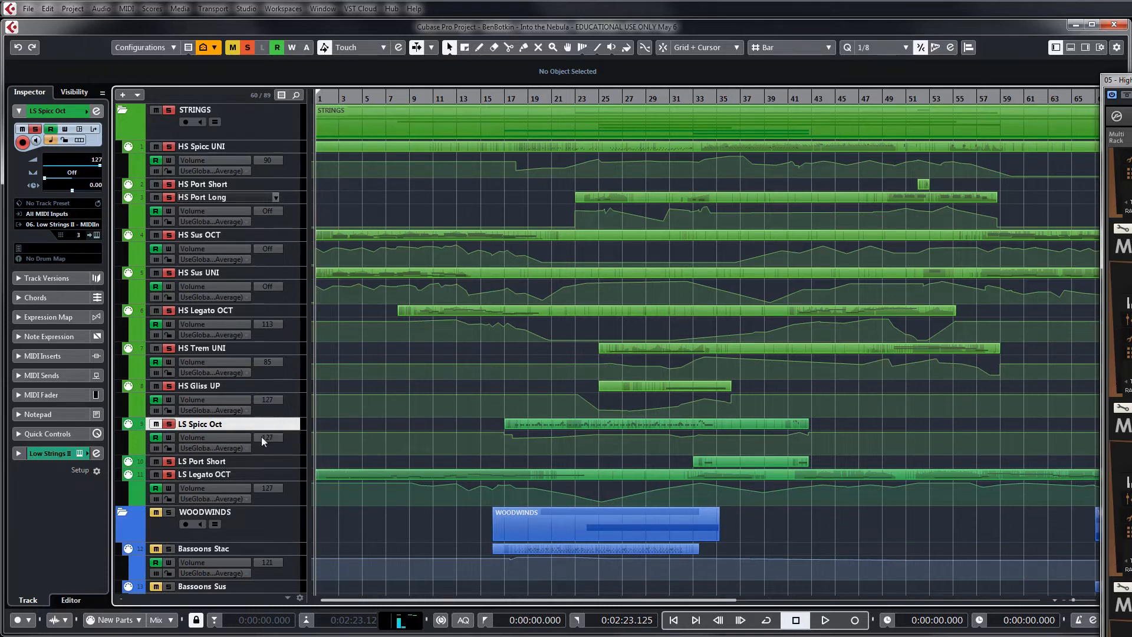
left_click(262, 475)
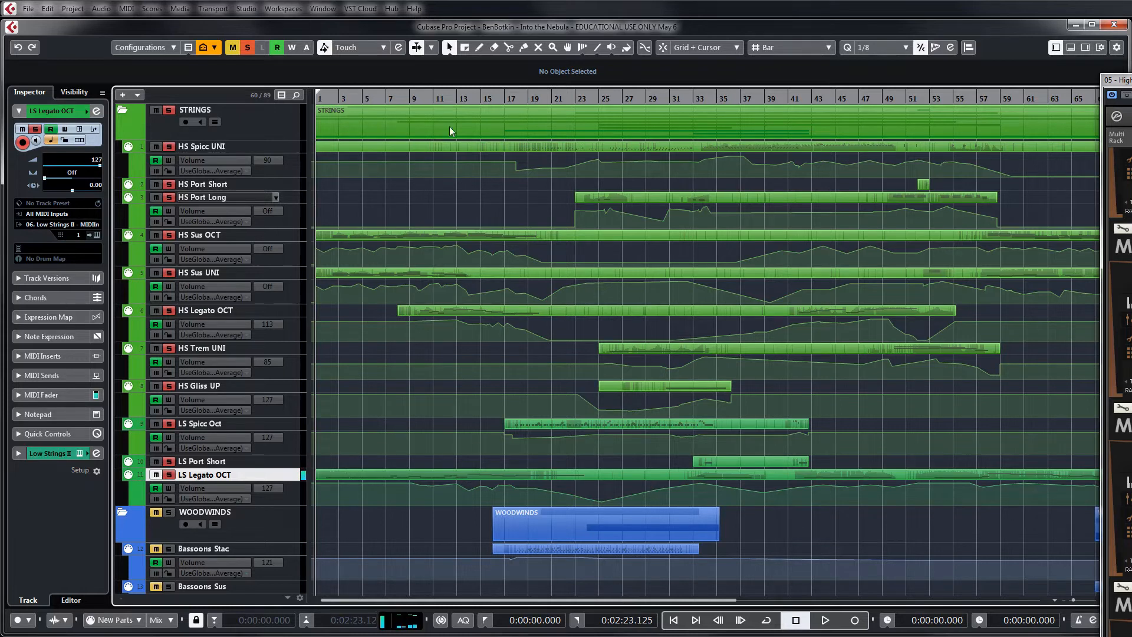
Move the playhead to about bar 6 and add a volume automation point of 127 there on the LS Spicc Oct track
left_click(386, 101)
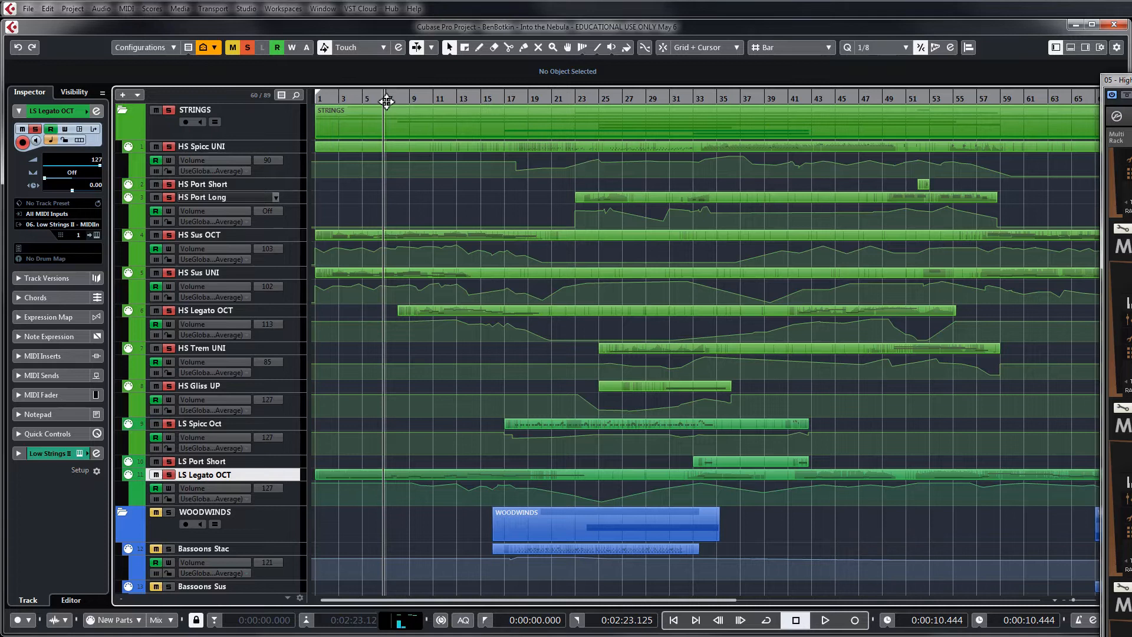
left_click(248, 423)
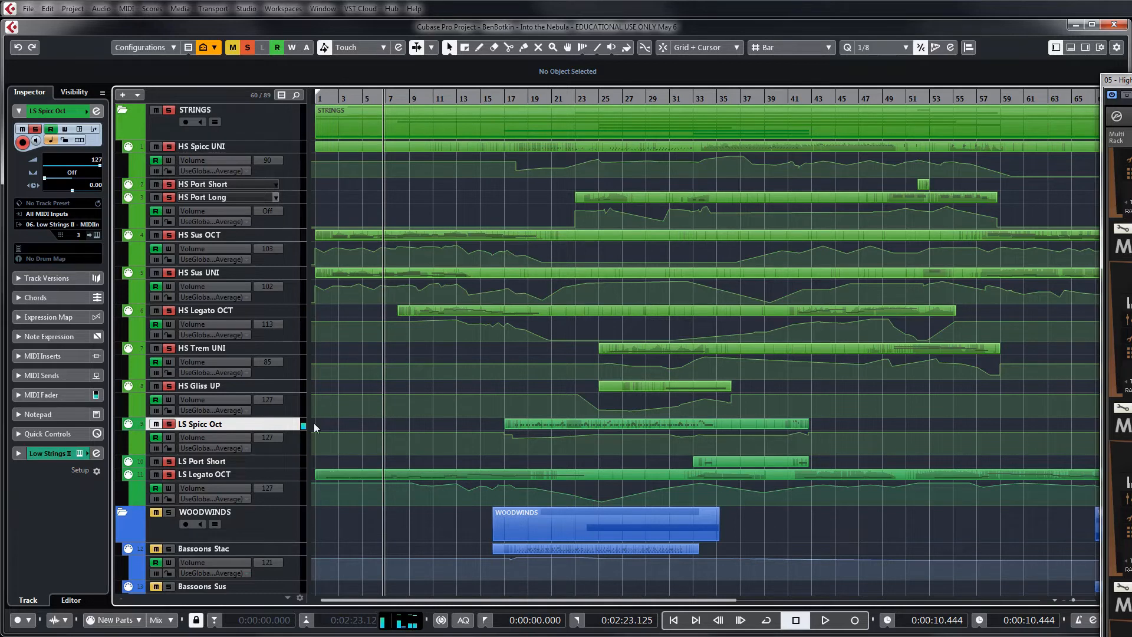
left_click(382, 434)
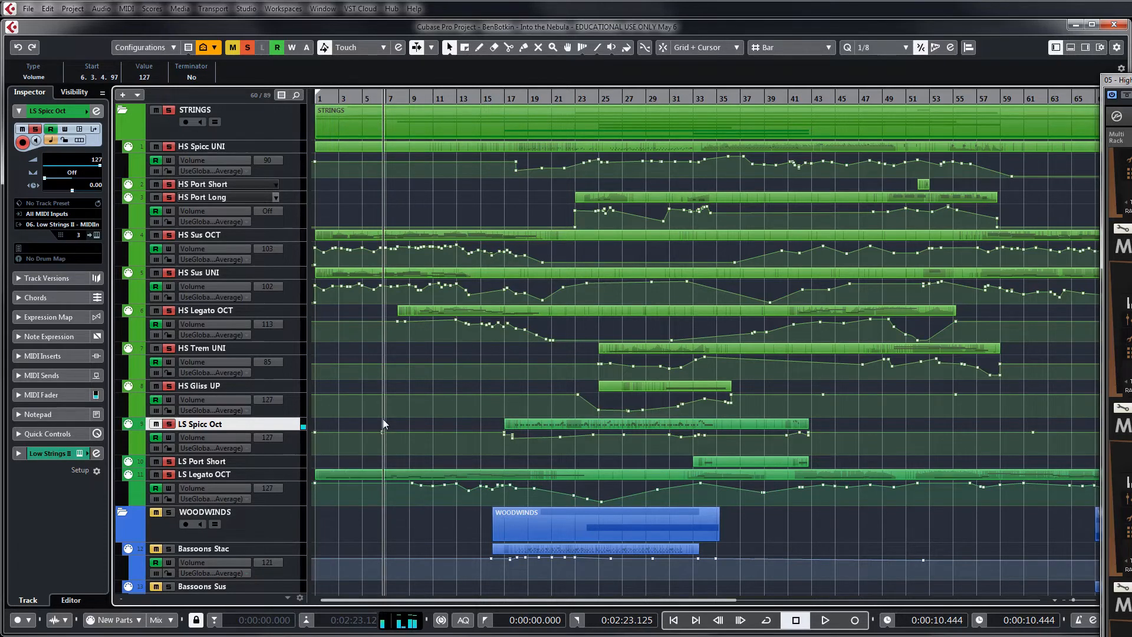
Clear the solo from all tracks and select the BONE Stac track in the brass section
scroll(375, 430, "down", 3)
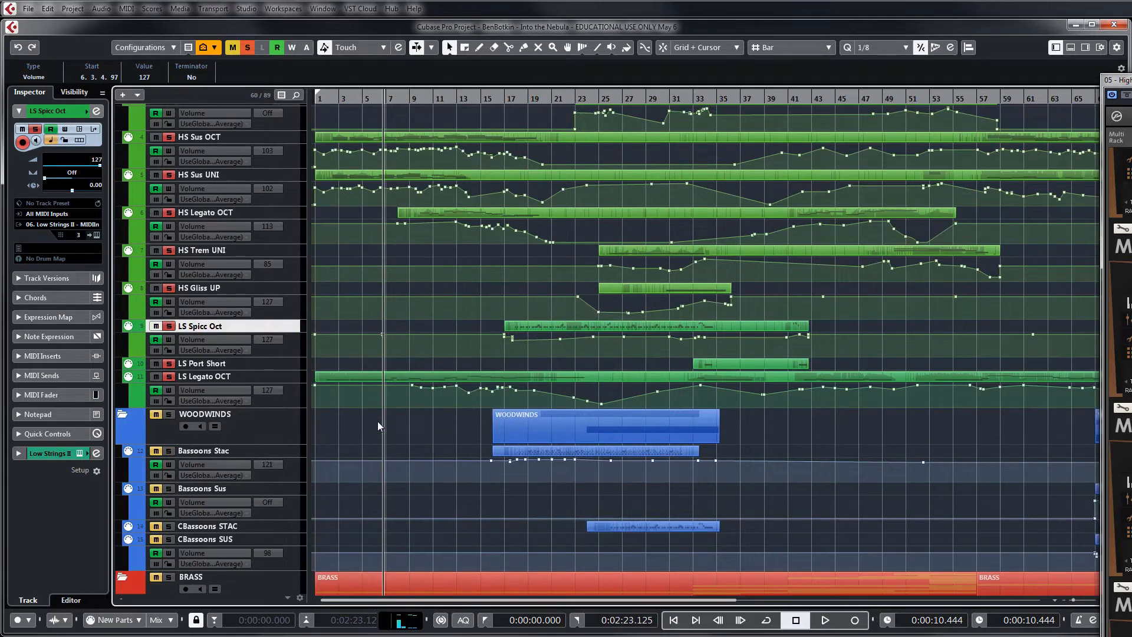
scroll(377, 421, "down", 3)
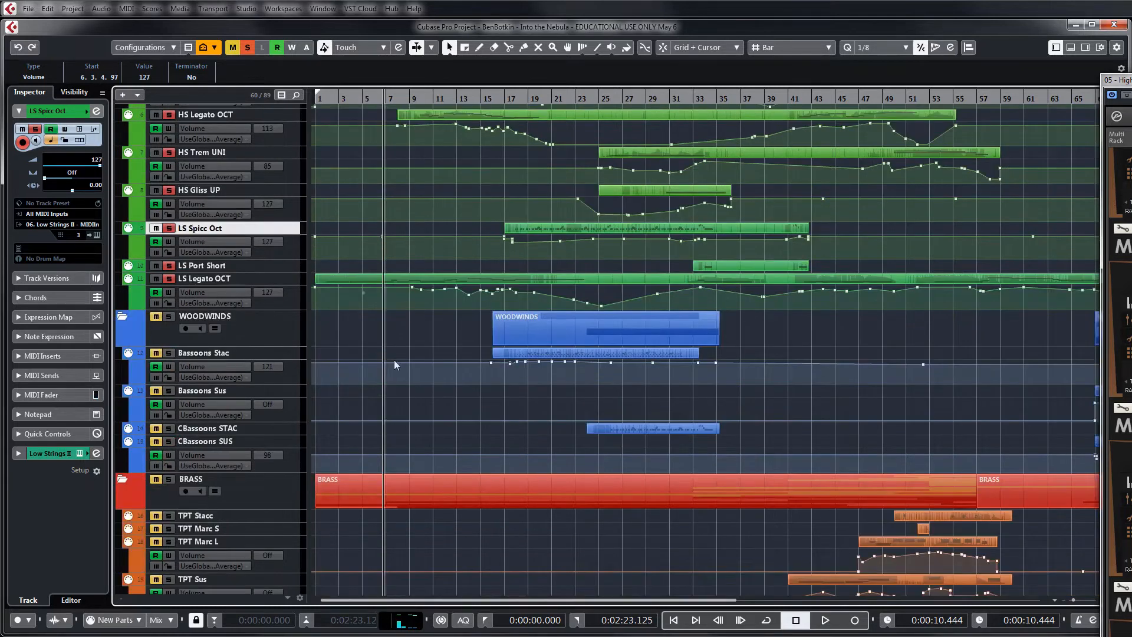
left_click(248, 48)
scroll(416, 289, "down", 18)
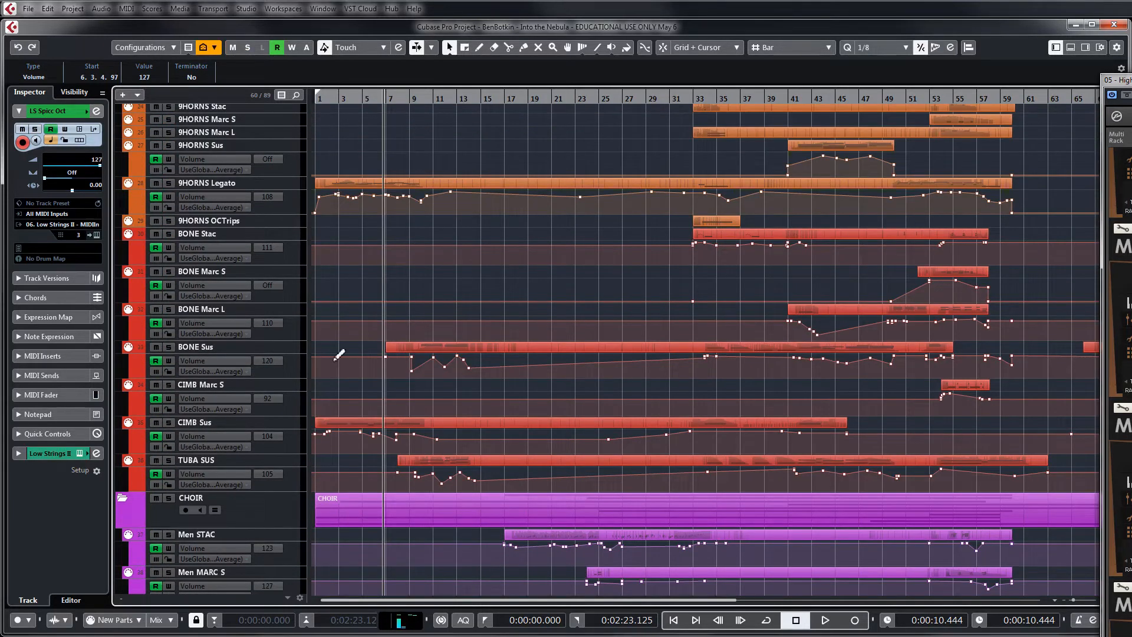
left_click(286, 237)
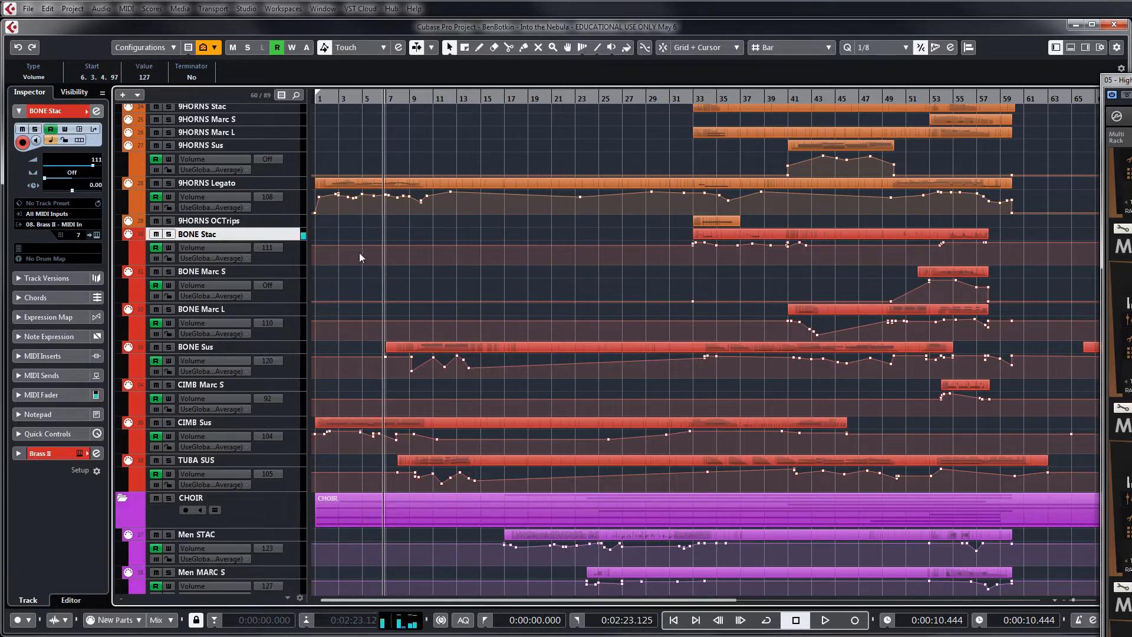
Select the LS Spicc Oct track again and deselect its volume automation point
scroll(359, 253, "up", 12)
scroll(360, 253, "up", 9)
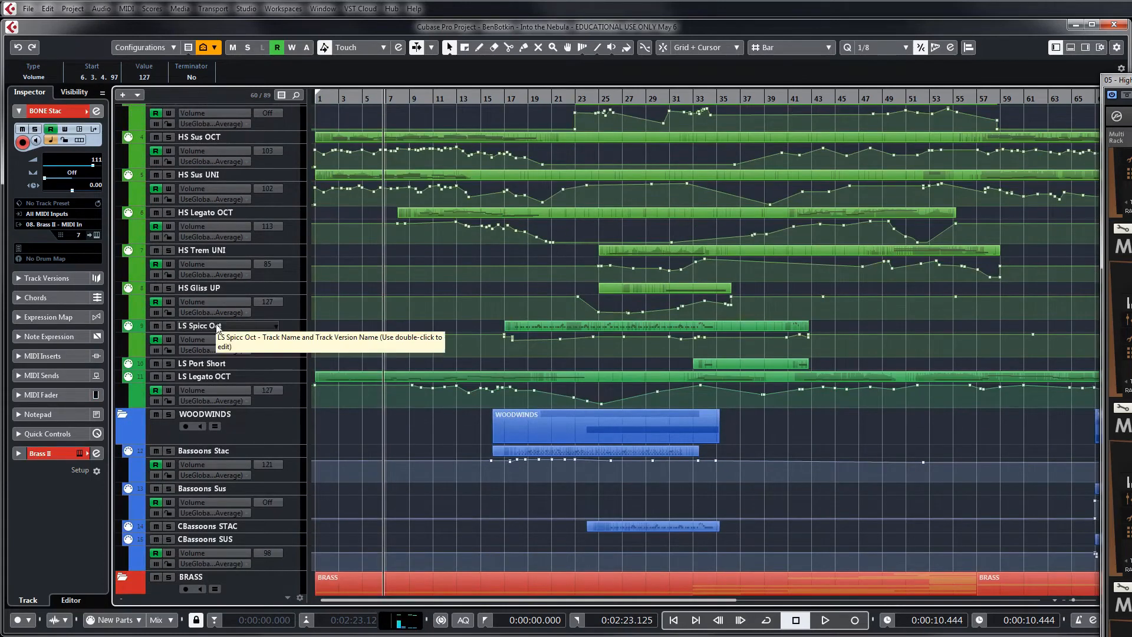
left_click(246, 328)
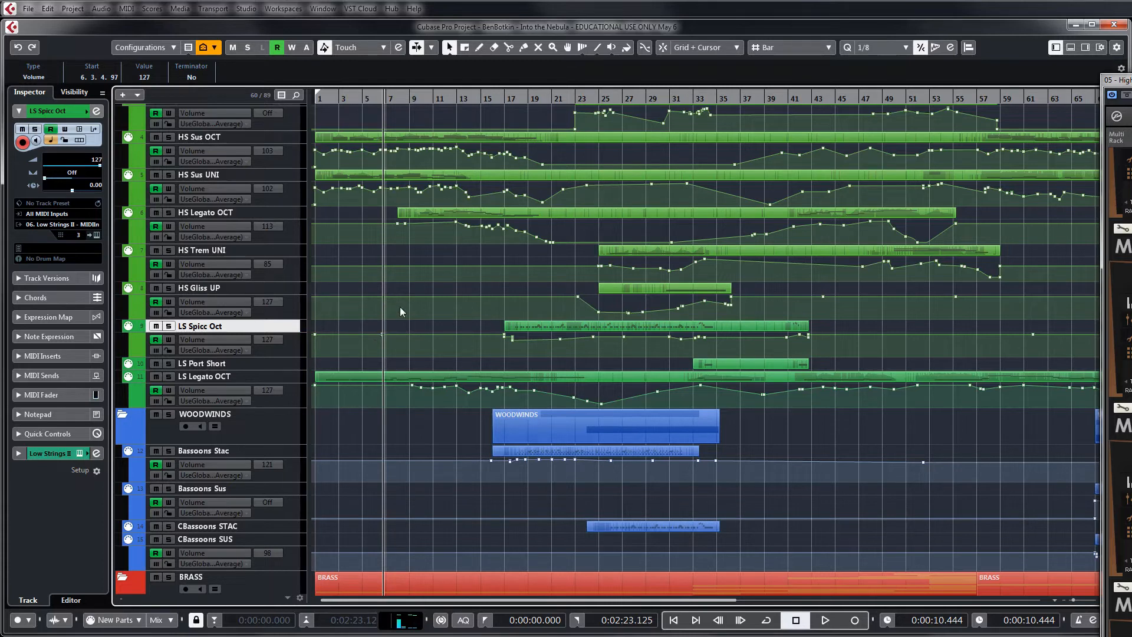
left_click(400, 290)
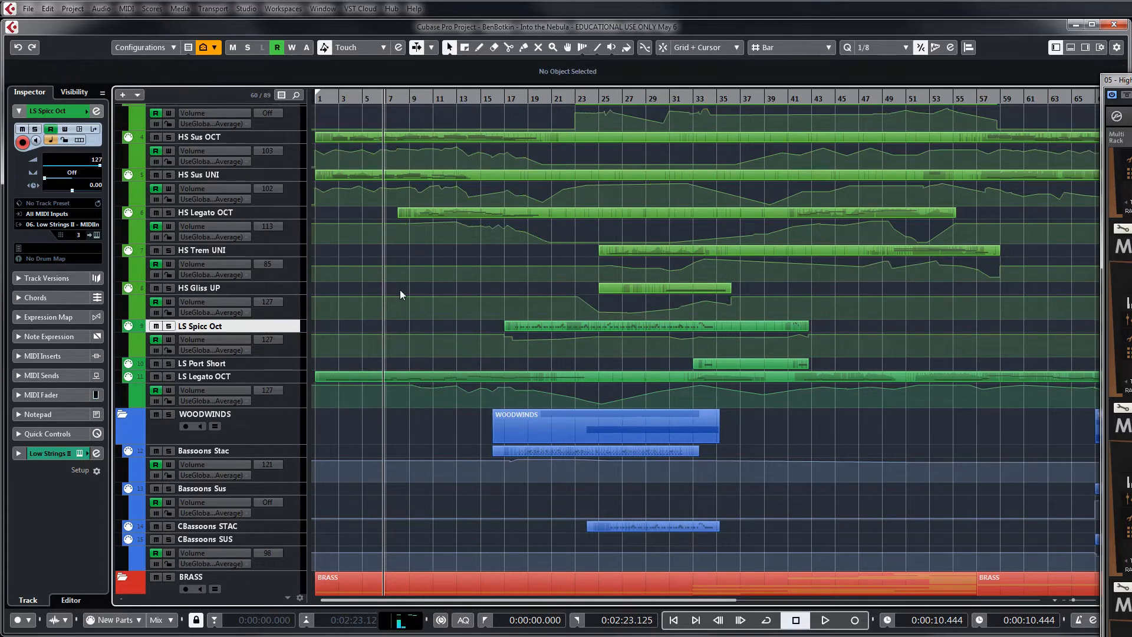
Select the Bassoons Stac track in the woodwinds and open its Bassoons II Kontakt window over the arrangement
key("g")
key("g")
key("g")
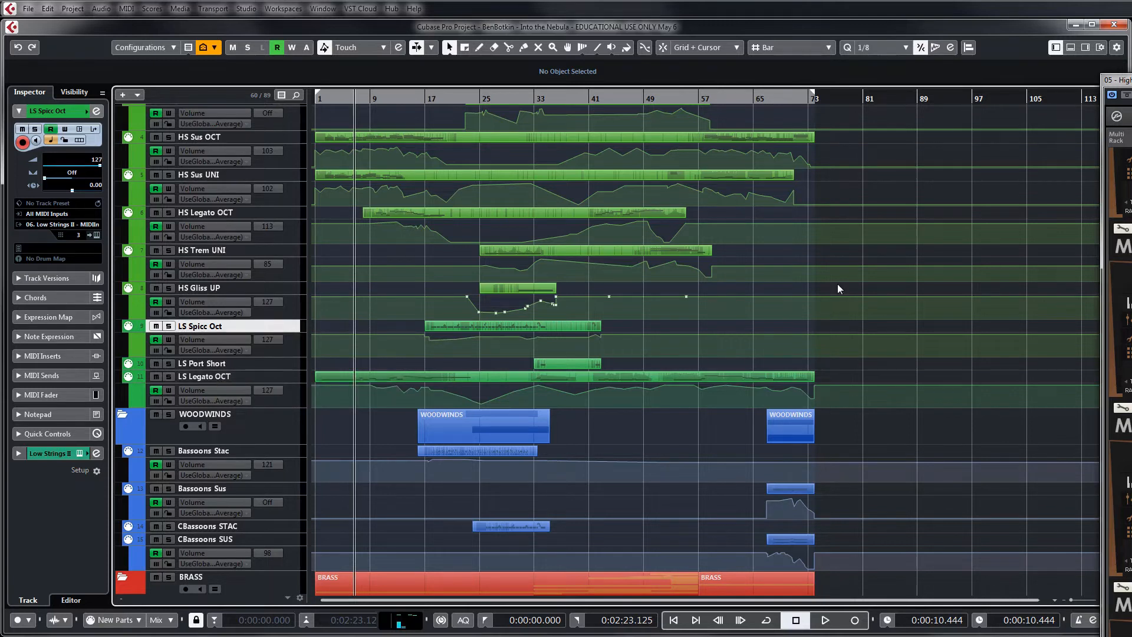
scroll(838, 284, "up", 1)
scroll(838, 284, "down", 1)
scroll(837, 284, "down", 2)
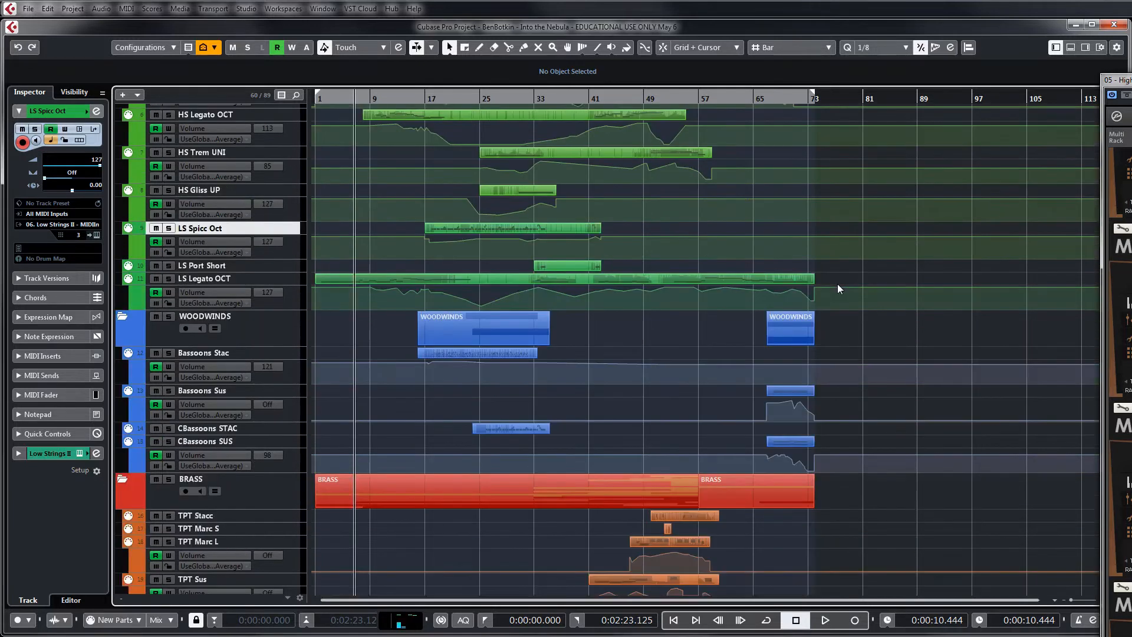
left_click(263, 354)
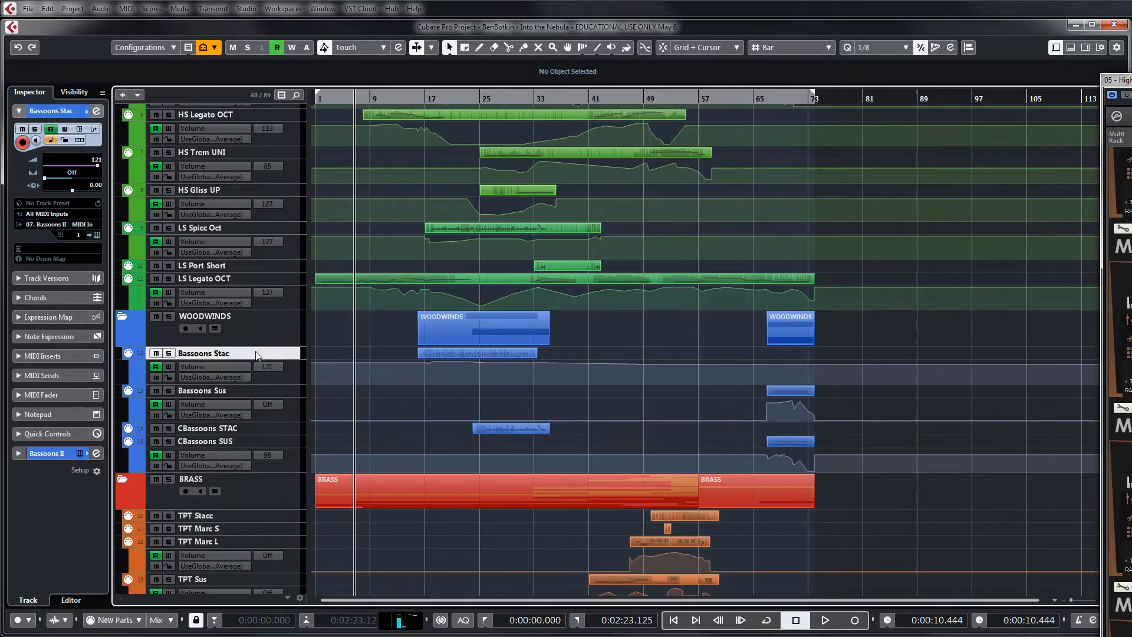
left_click(95, 235)
left_click_drag(1131, 342, 885, 147)
Look up the District I - Orchestra instruments of Metropolis Ark 1 in the Kontakt library, and close the Bassoons II window
left_click_drag(895, 267, 906, 330)
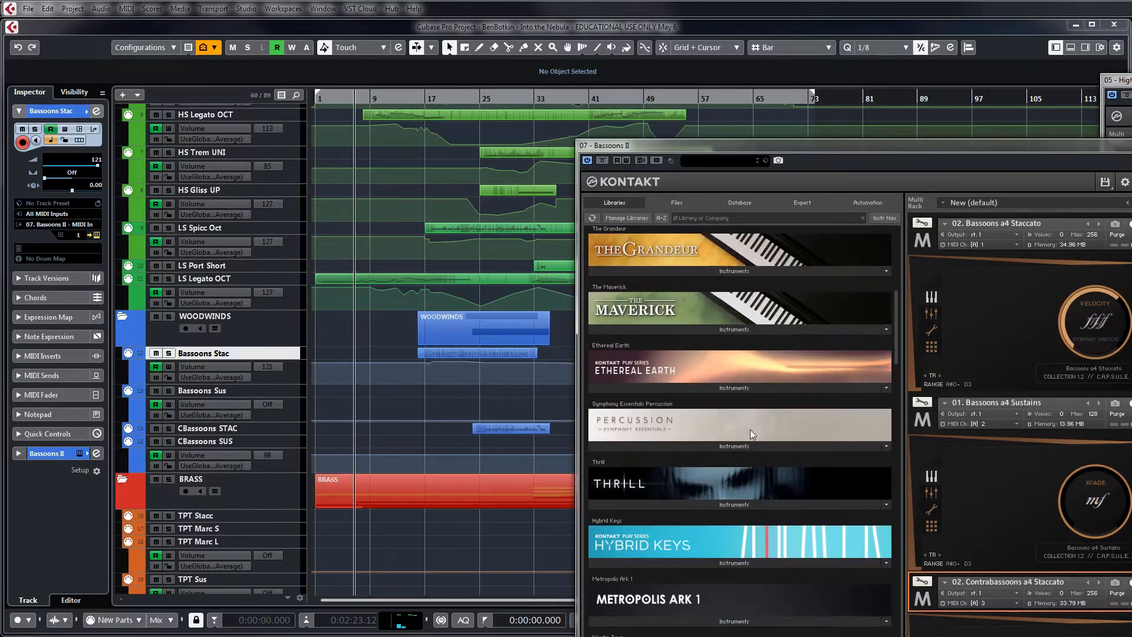
left_click(708, 623)
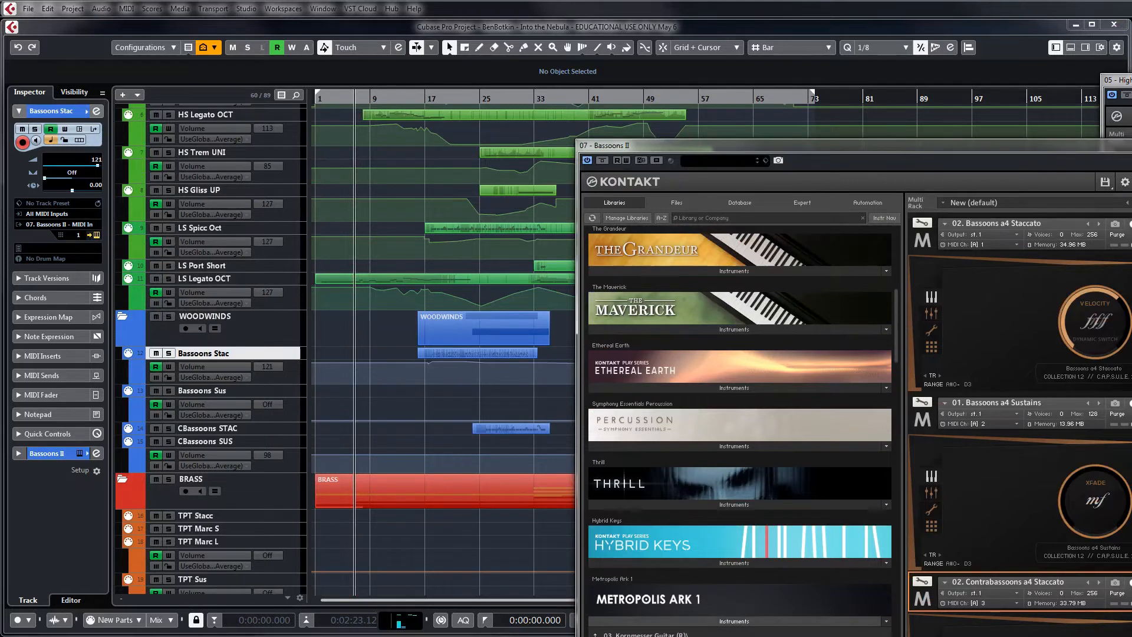
left_click_drag(840, 144, 810, 27)
left_click(564, 518)
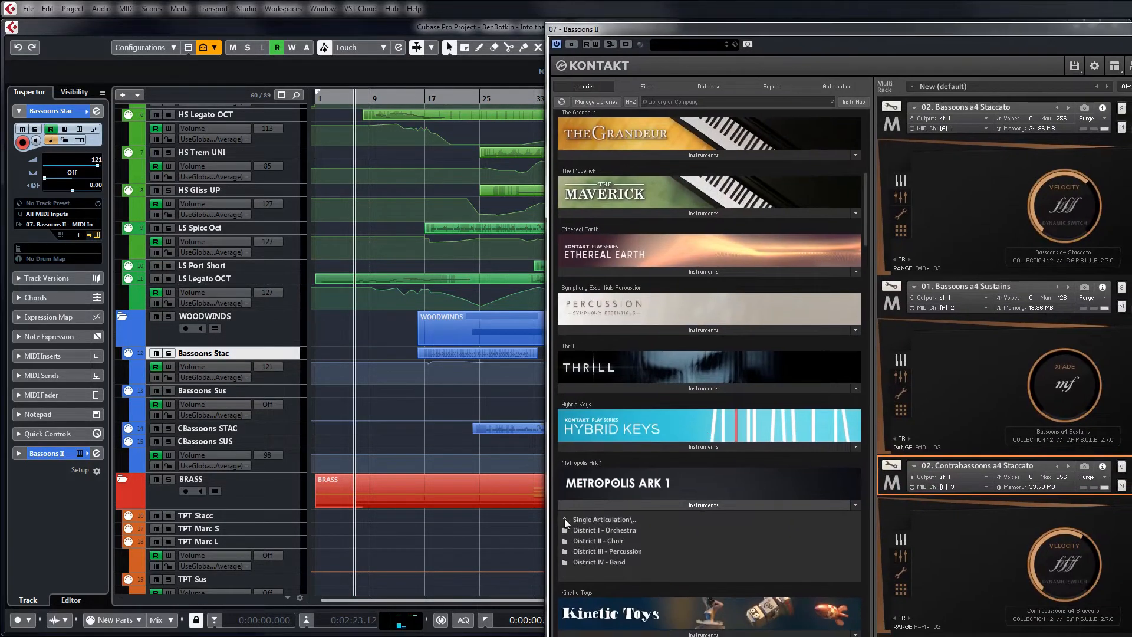
left_click(606, 530)
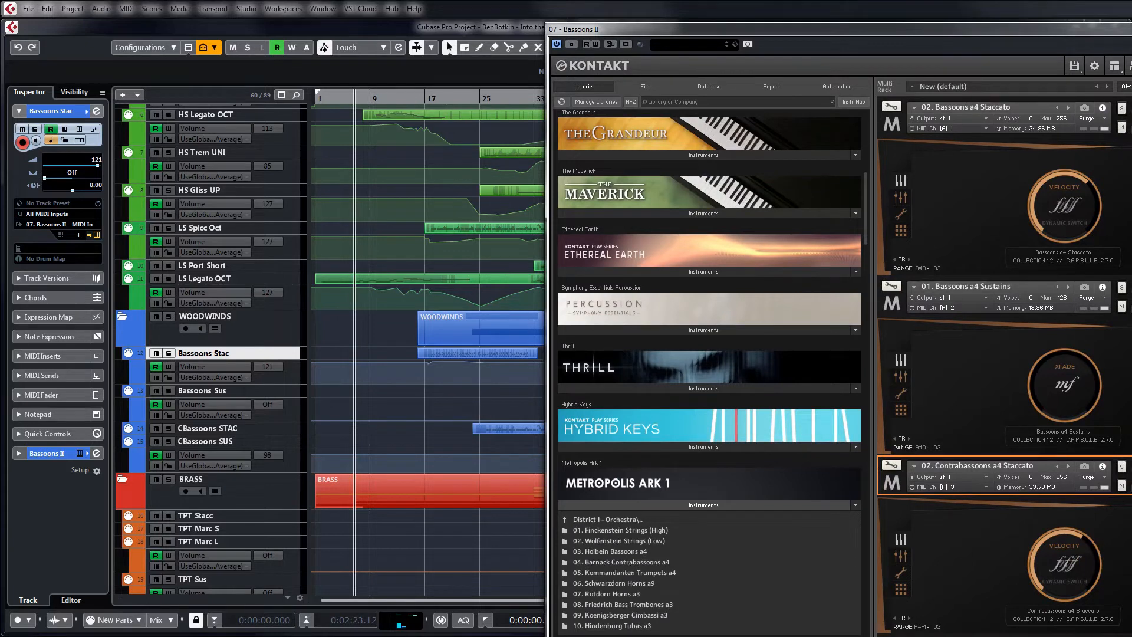
left_click(1131, 29)
left_click(610, 325)
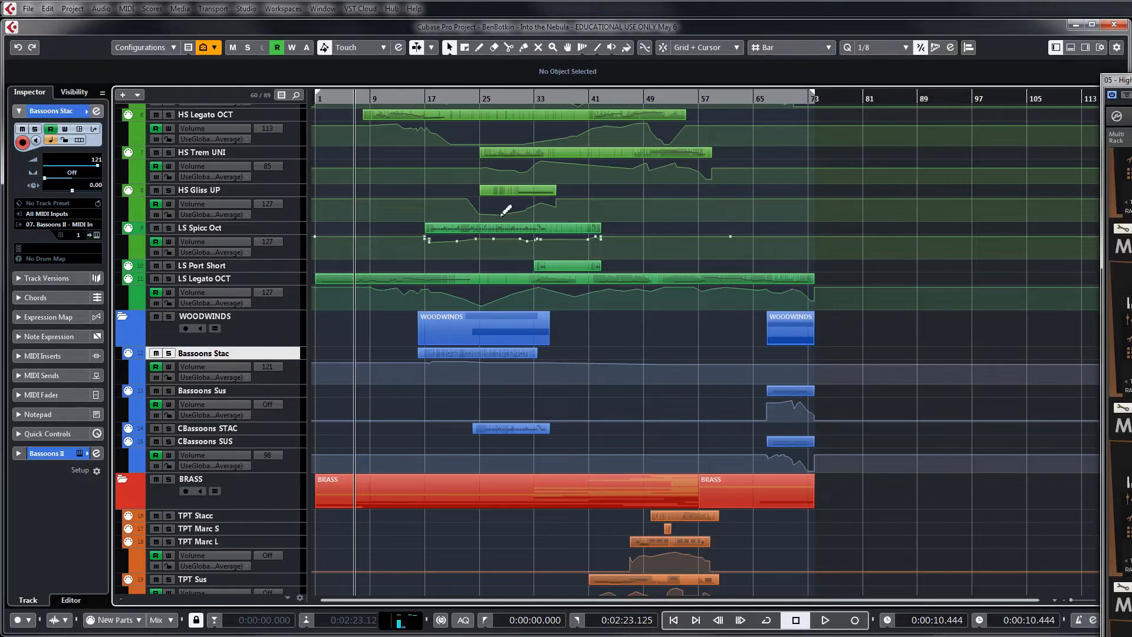
Set the playhead to about bar 17, where the woodwinds enter, and start playback from there
left_click(427, 99)
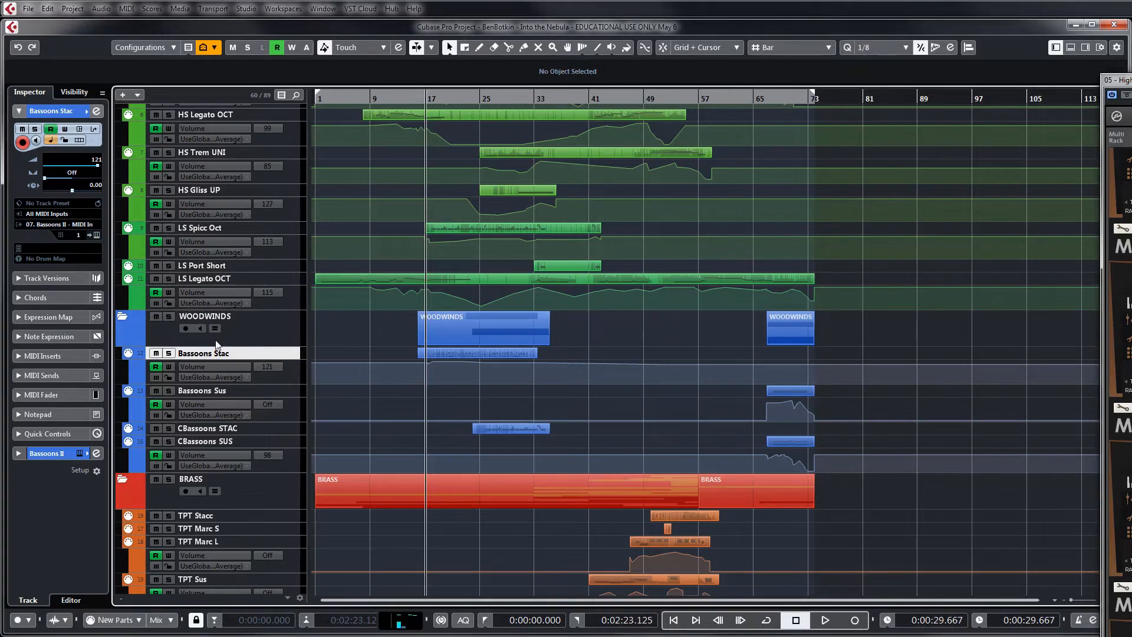
scroll(554, 278, "up", 3)
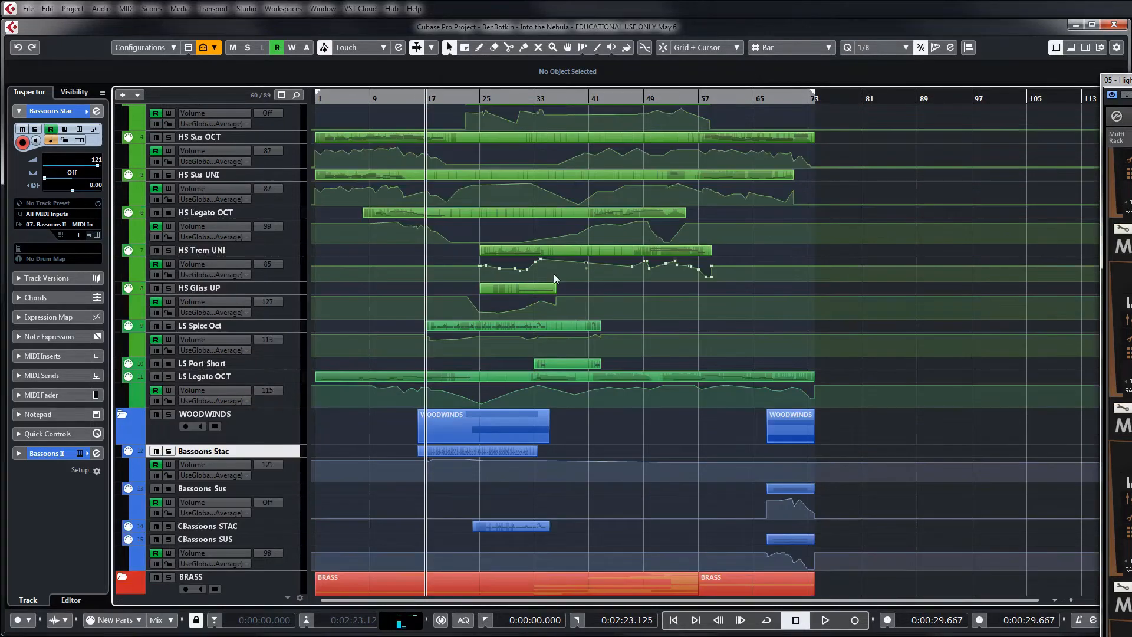
scroll(815, 266, "up", 3)
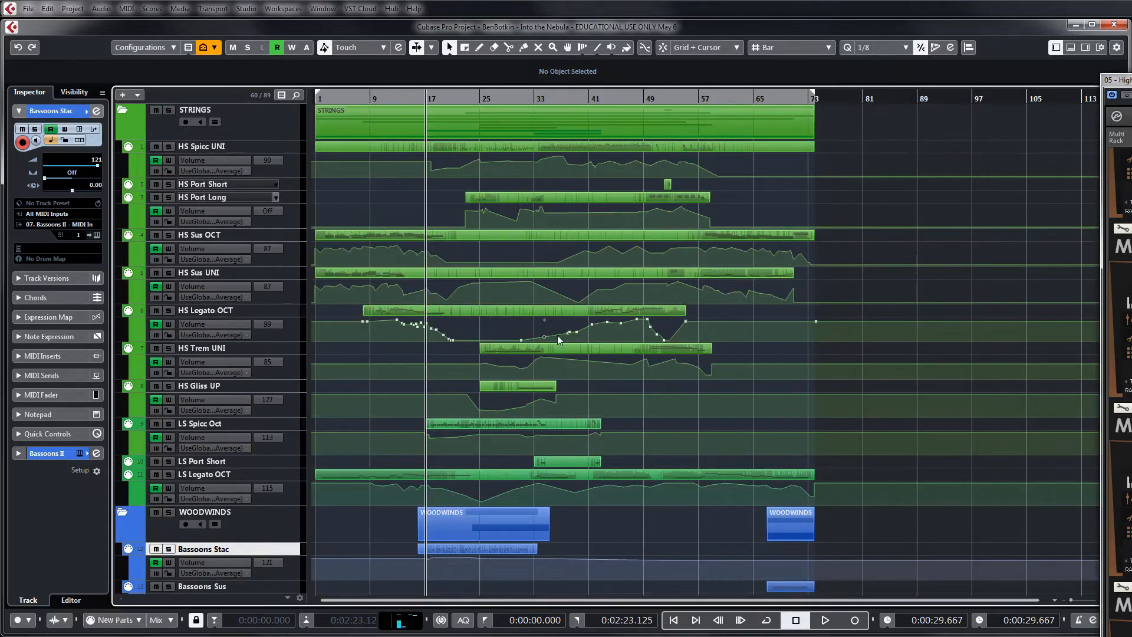
scroll(678, 340, "down", 6)
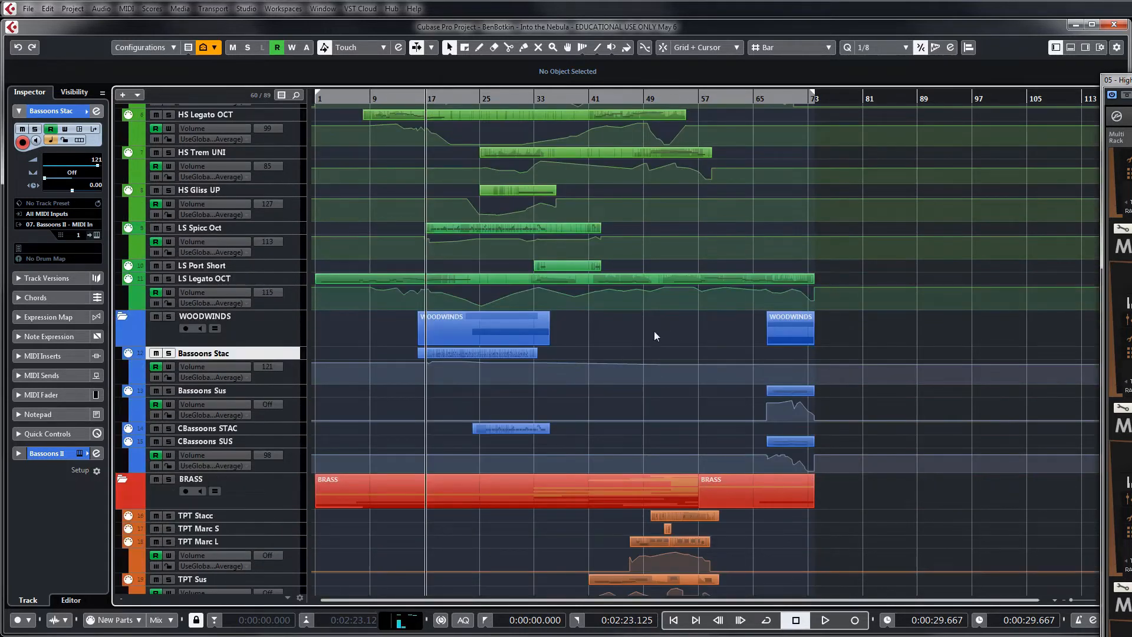
scroll(622, 341, "up", 3)
scroll(621, 341, "down", 3)
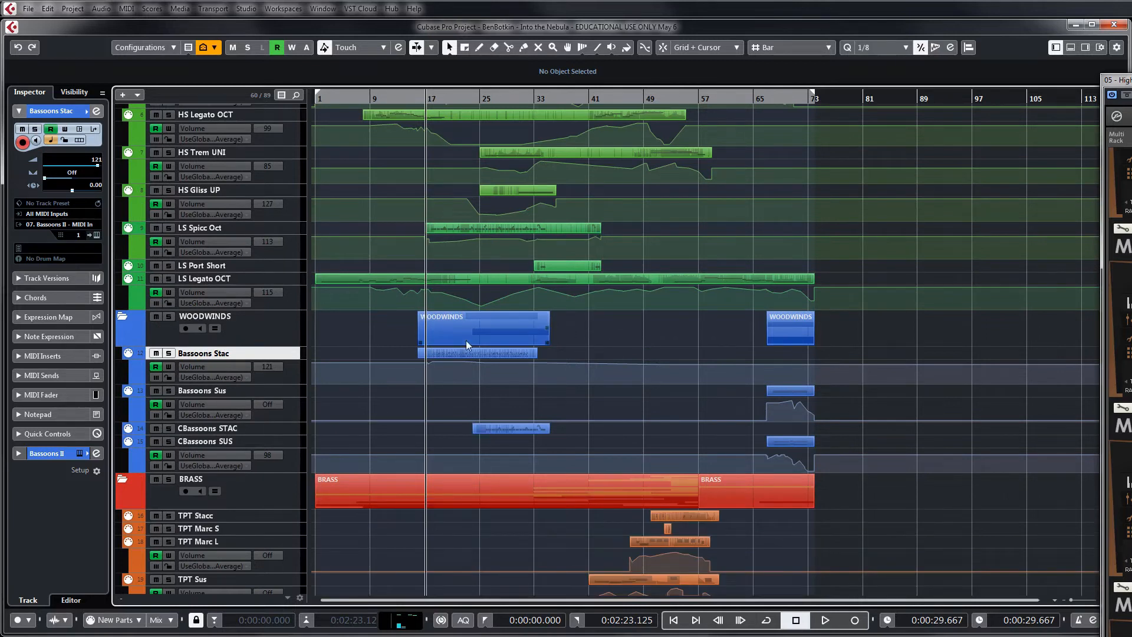
key("space")
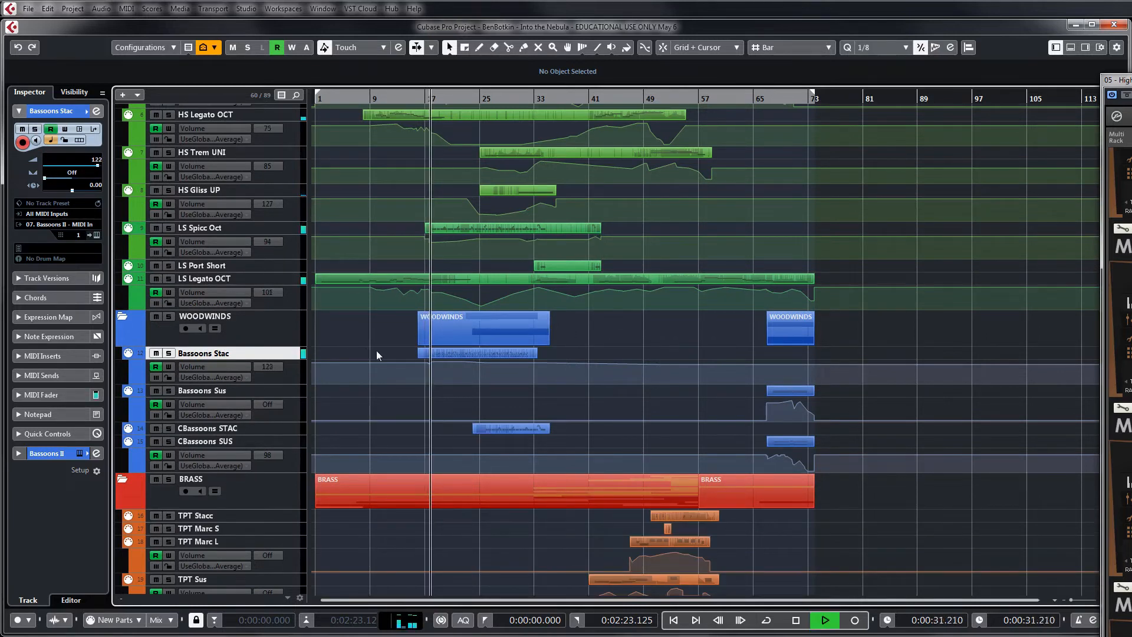
Solo the Bassoons Stac track during playback and add the HS Spicc UNI strings track to the solo
left_click(169, 356)
scroll(583, 324, "up", 3)
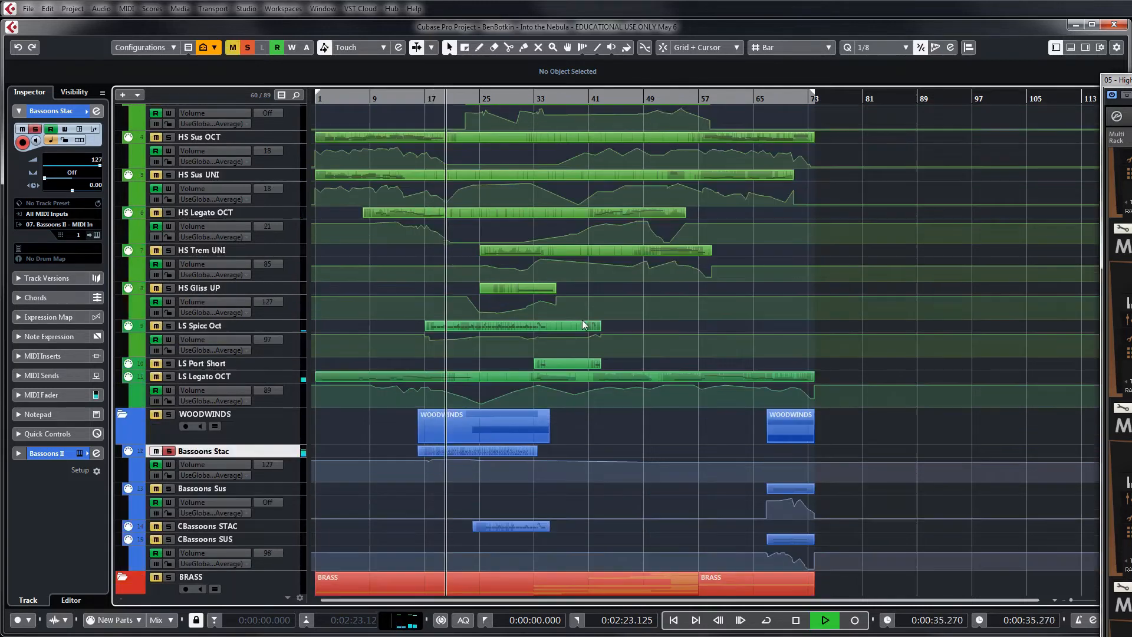
scroll(584, 324, "up", 3)
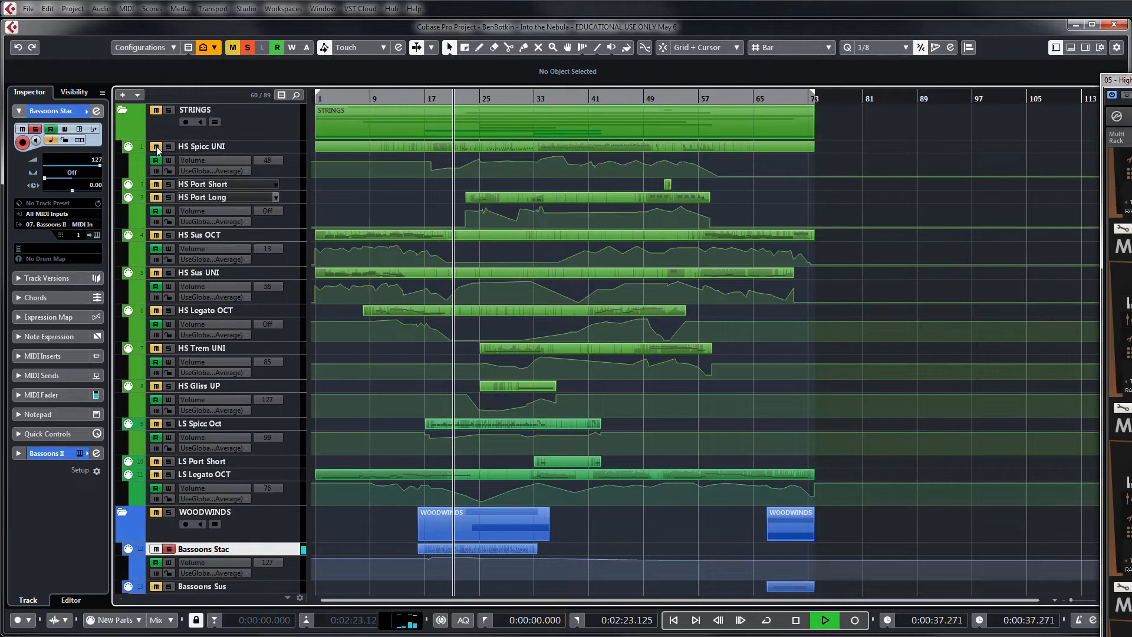
scroll(691, 301, "down", 20)
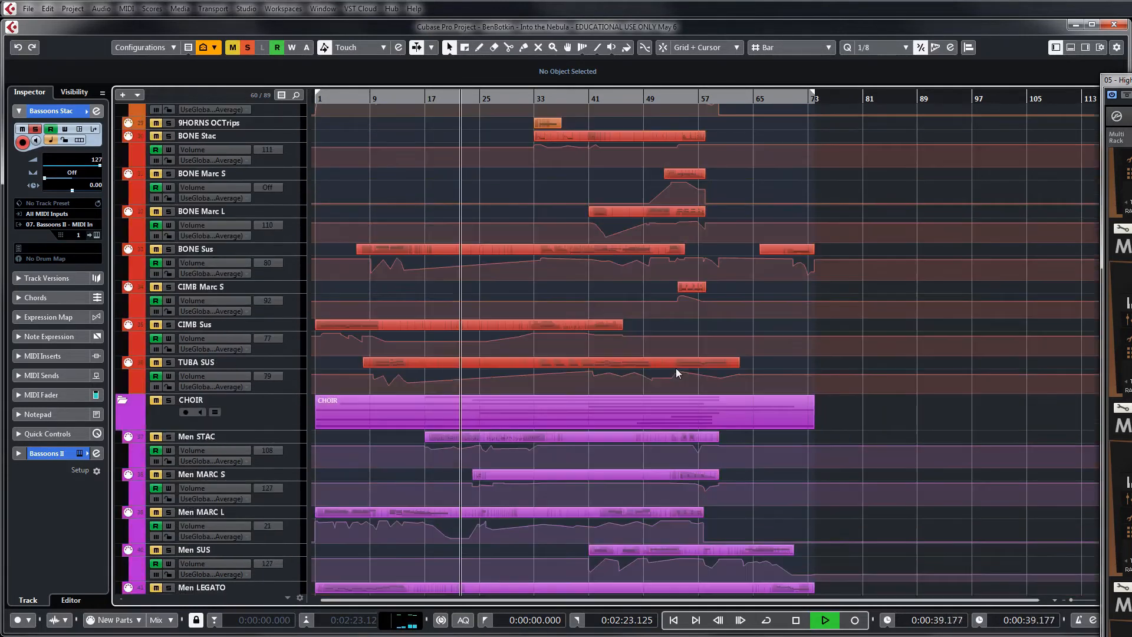
scroll(668, 365, "up", 20)
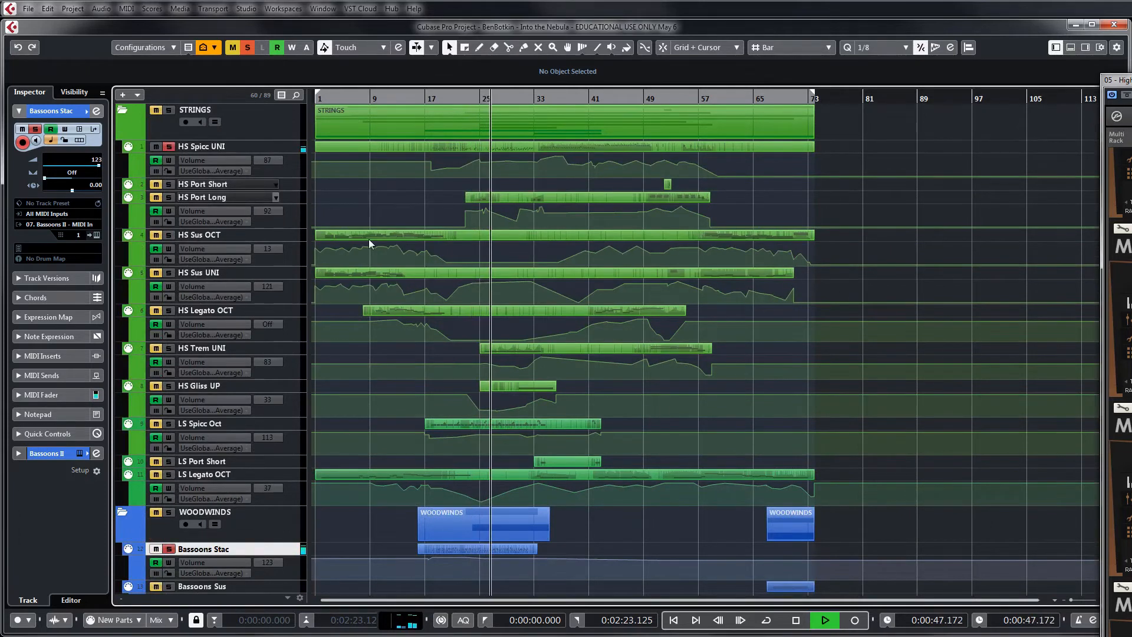
Solo the CBassoons STAC track as well for comparison, and end by clearing all solos and stopping playback
scroll(672, 316, "down", 3)
left_click(155, 428)
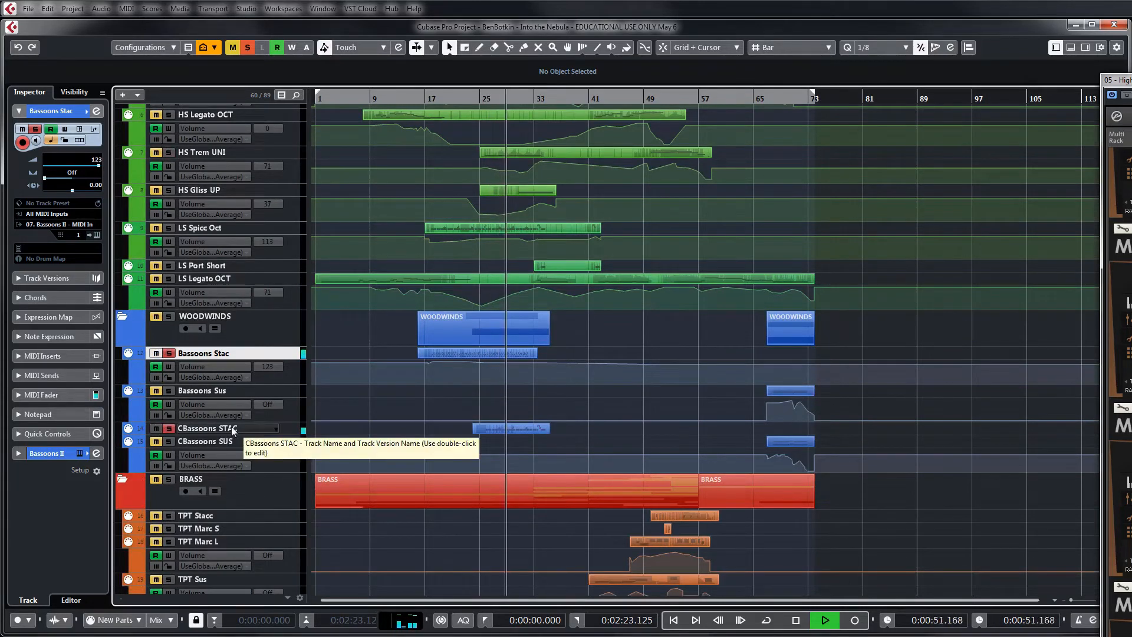
left_click(249, 52)
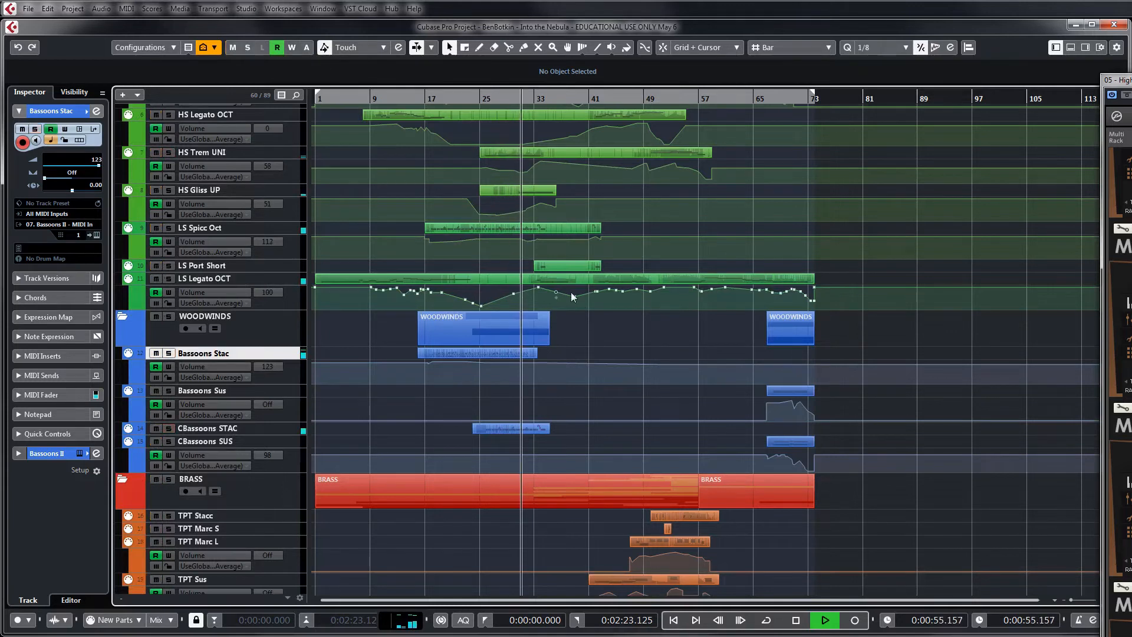
key("space")
Add a volume automation point of 127 to CBassoons SUS near bar 30 and Bassoons Sus near bar 31, leaving both tracks selected
left_click(242, 442)
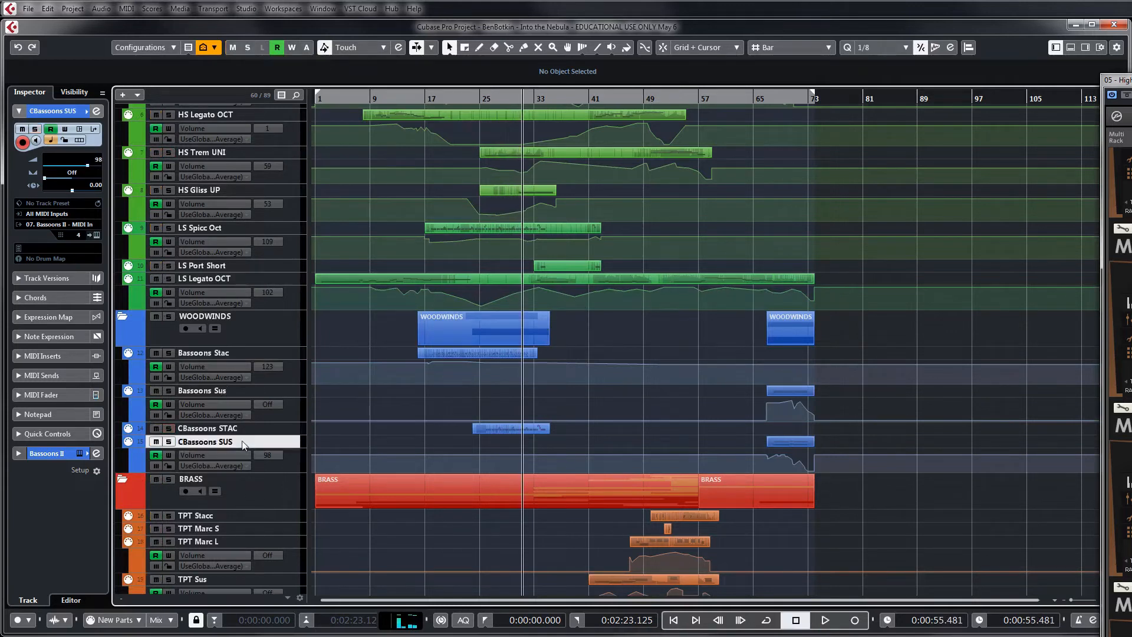
left_click(517, 449)
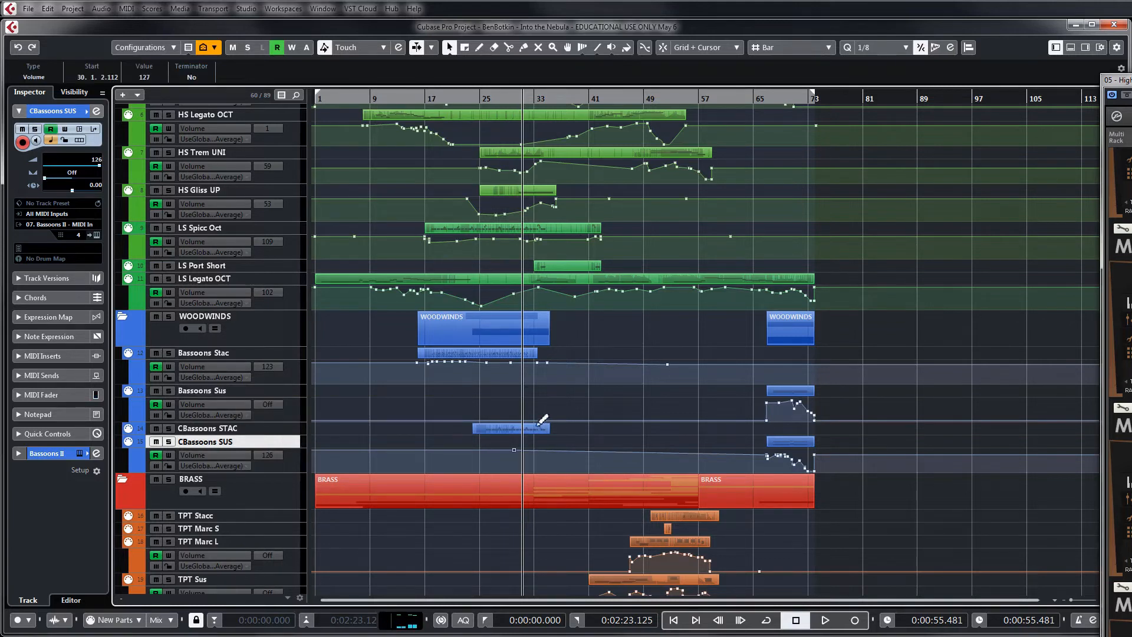
left_click(527, 399)
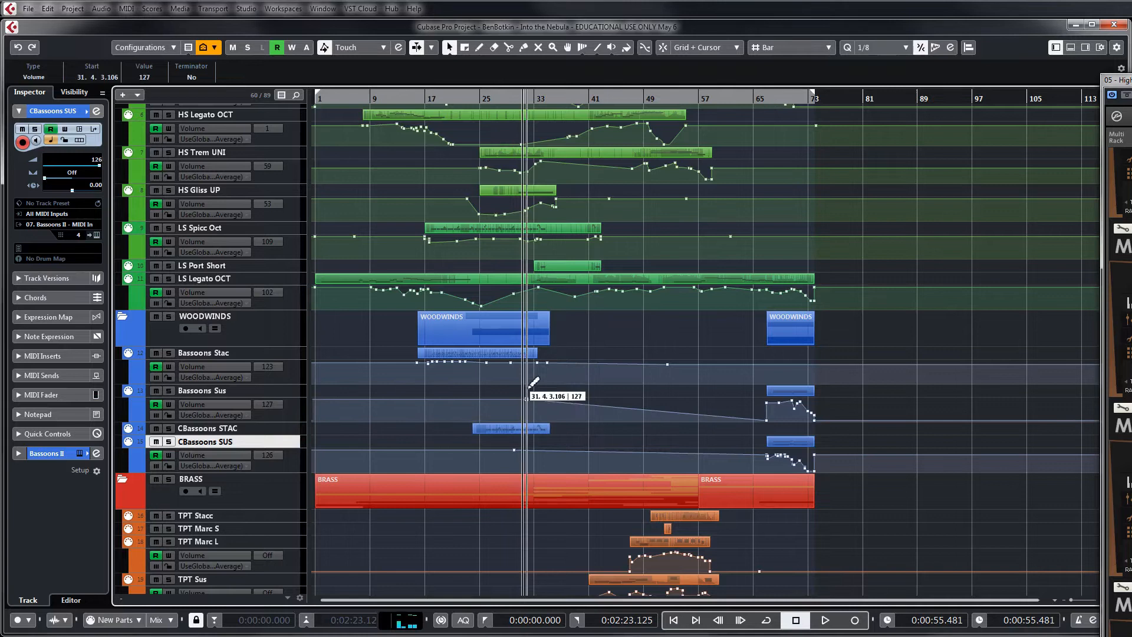
left_click(255, 392, "ctrl")
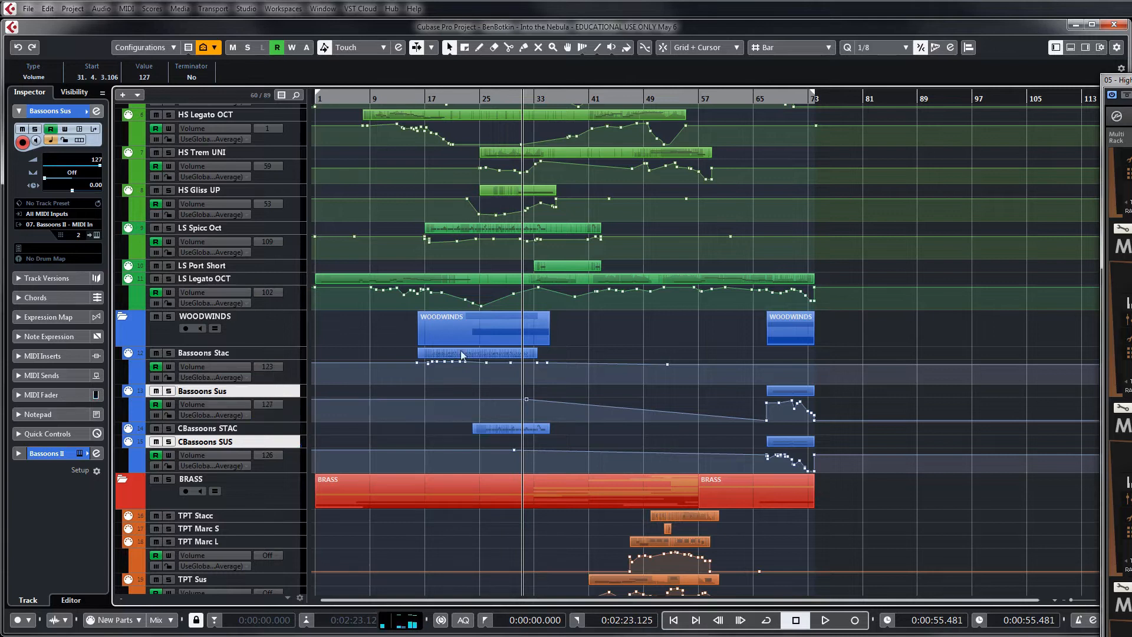
left_click(590, 338)
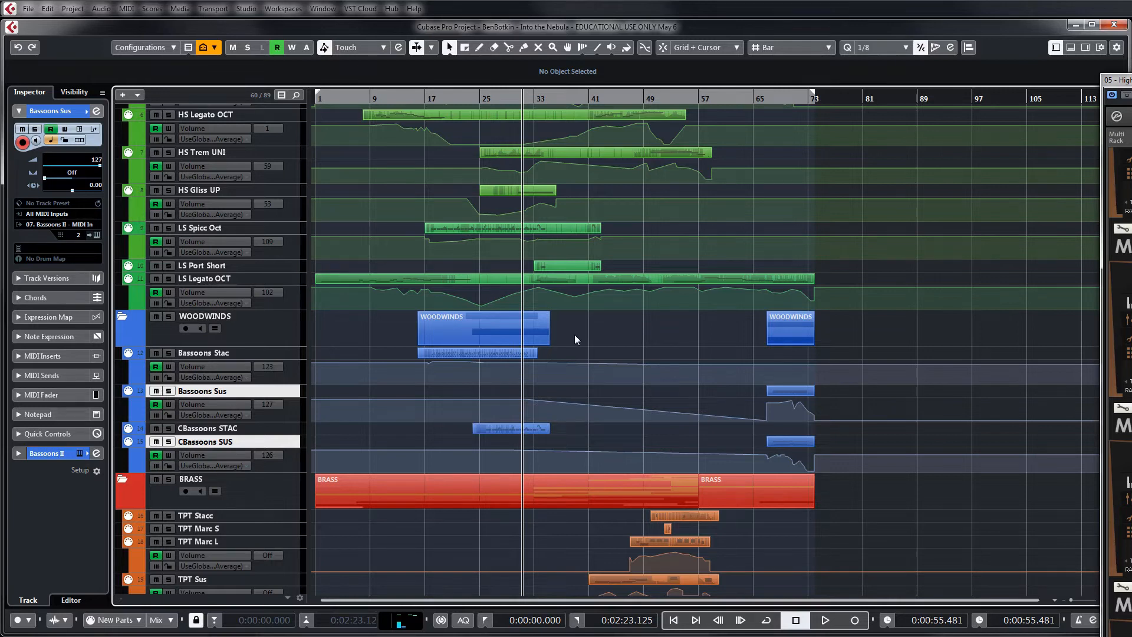
Select the TPT Sus track in the BRASS folder and set the playhead to about bar 44
scroll(576, 334, "down", 2)
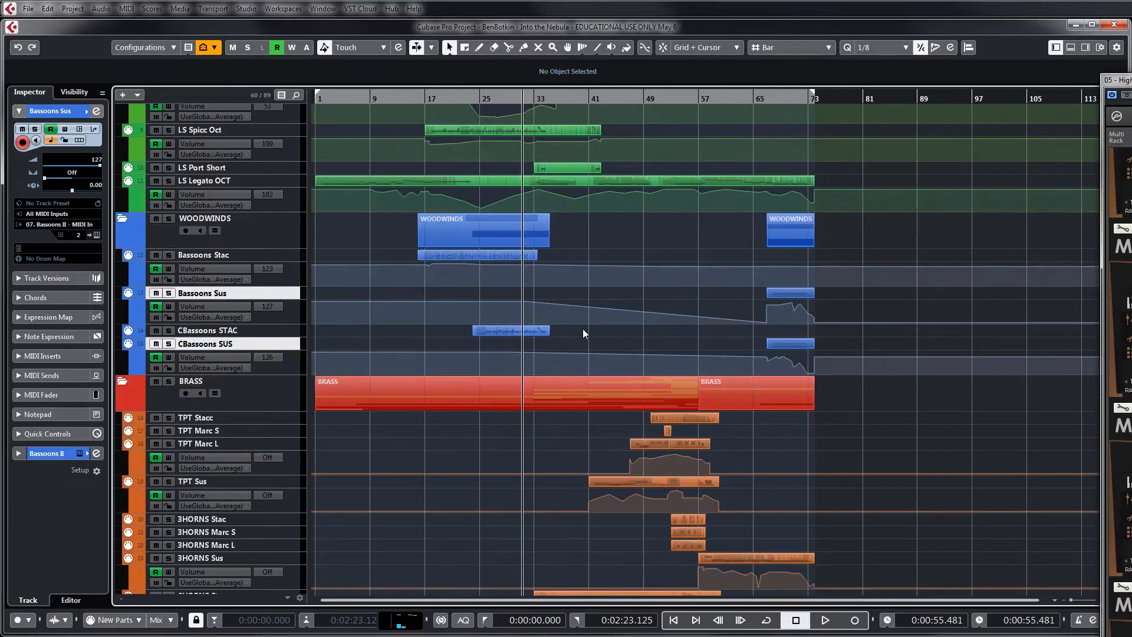
scroll(582, 328, "down", 4)
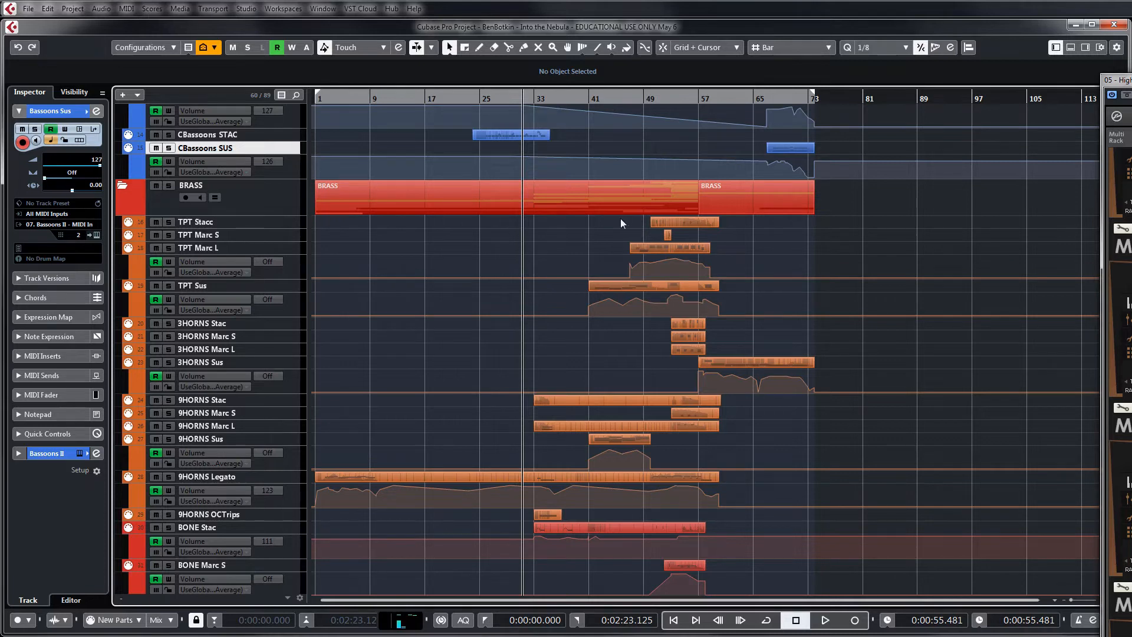
left_click_drag(554, 221, 453, 235)
left_click(222, 287)
left_click(613, 102)
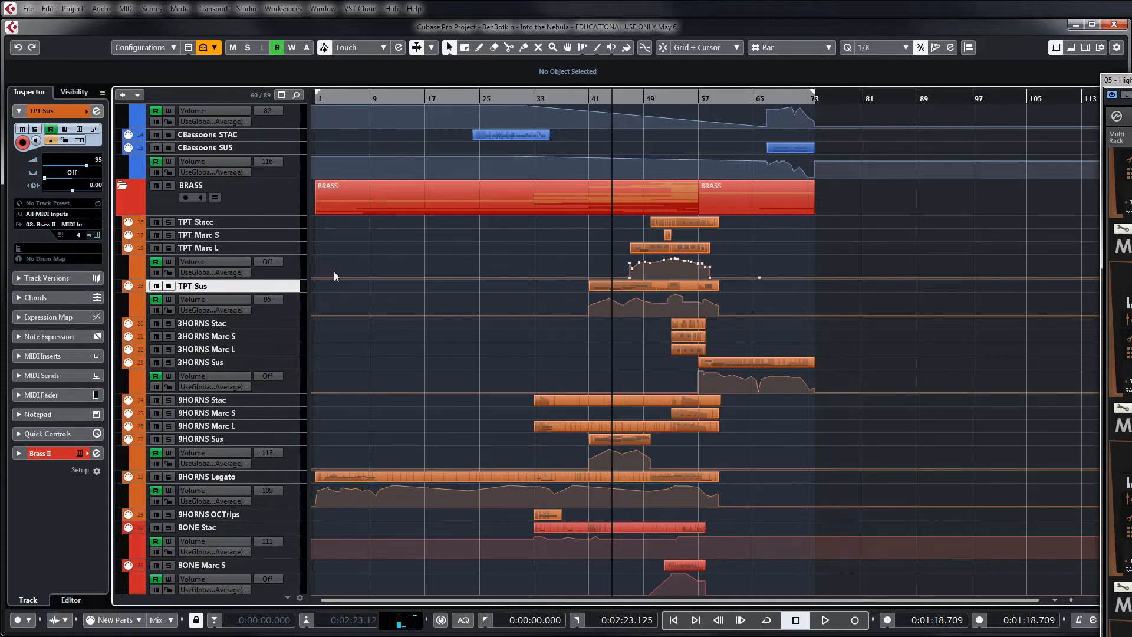
Open the Brass II Kontakt window of TPT Sus over the arrangement and find Metropolis Ark 1 in its library list
left_click(97, 234)
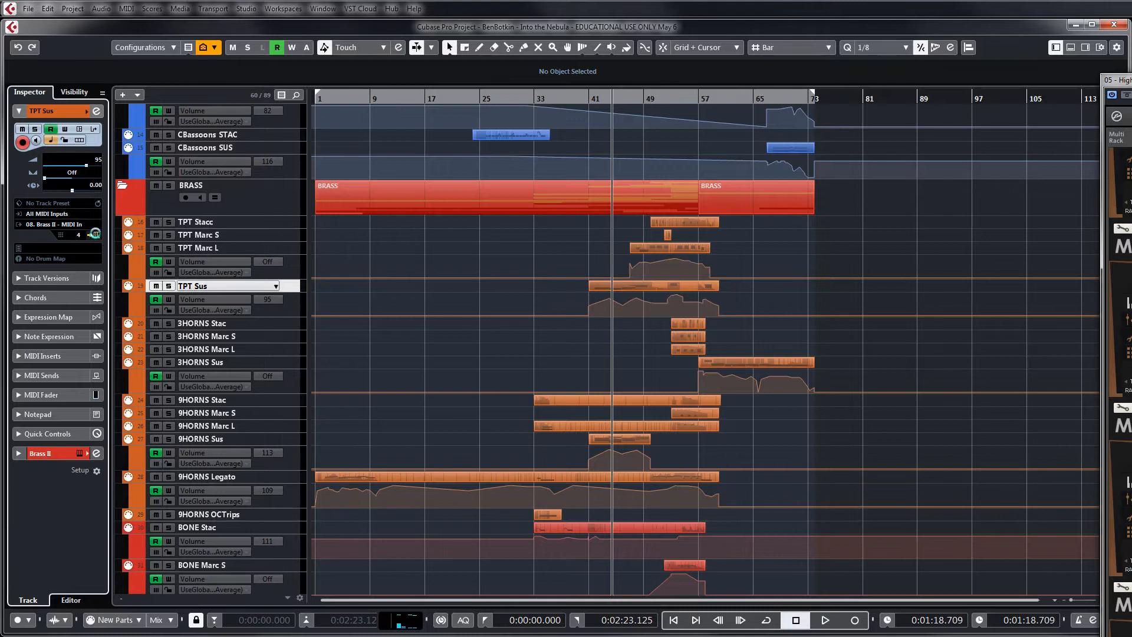
left_click_drag(932, 417, 898, 118)
left_click_drag(907, 249, 912, 337)
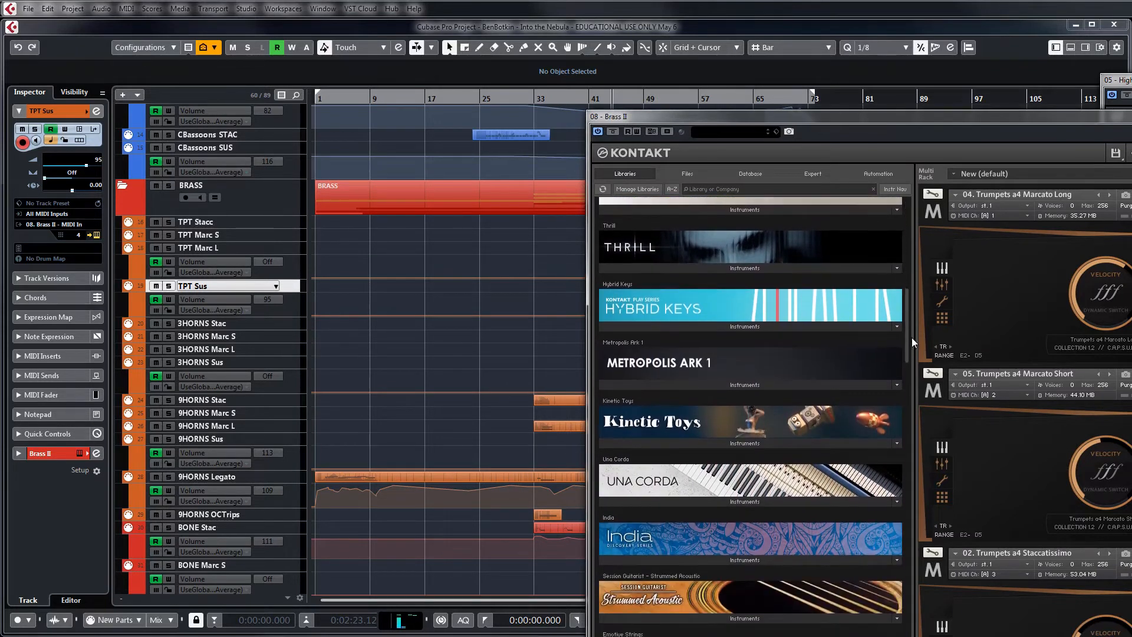
Look up the 05. Kommandanten Trumpets a4 patches in Metropolis Ark 1's instruments and close the Brass II window
left_click(754, 384)
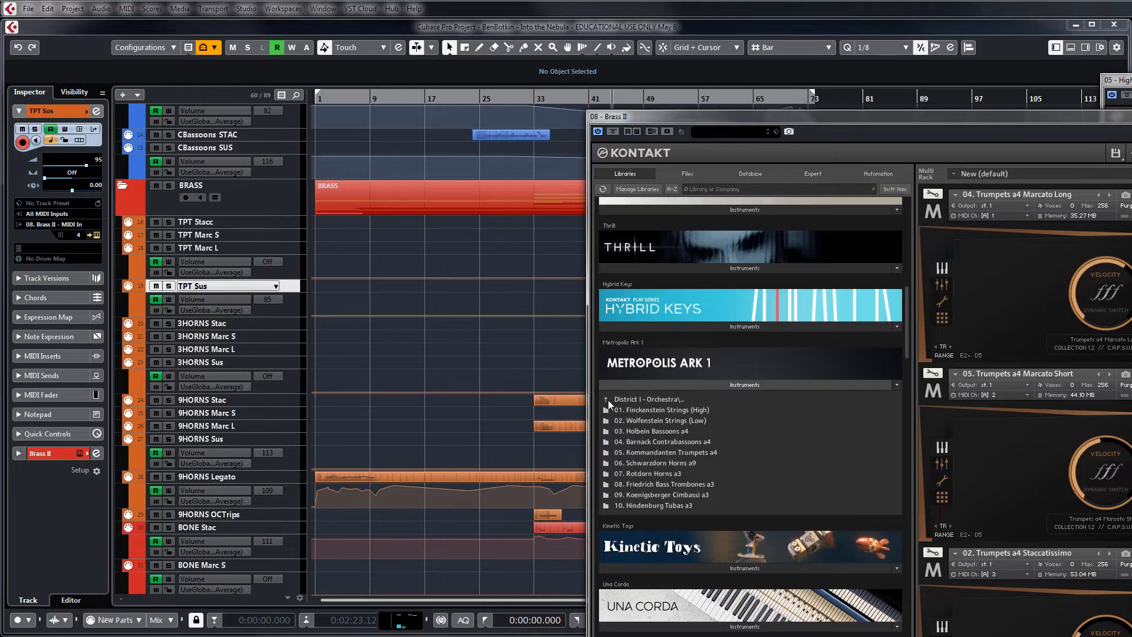
double_click(675, 452)
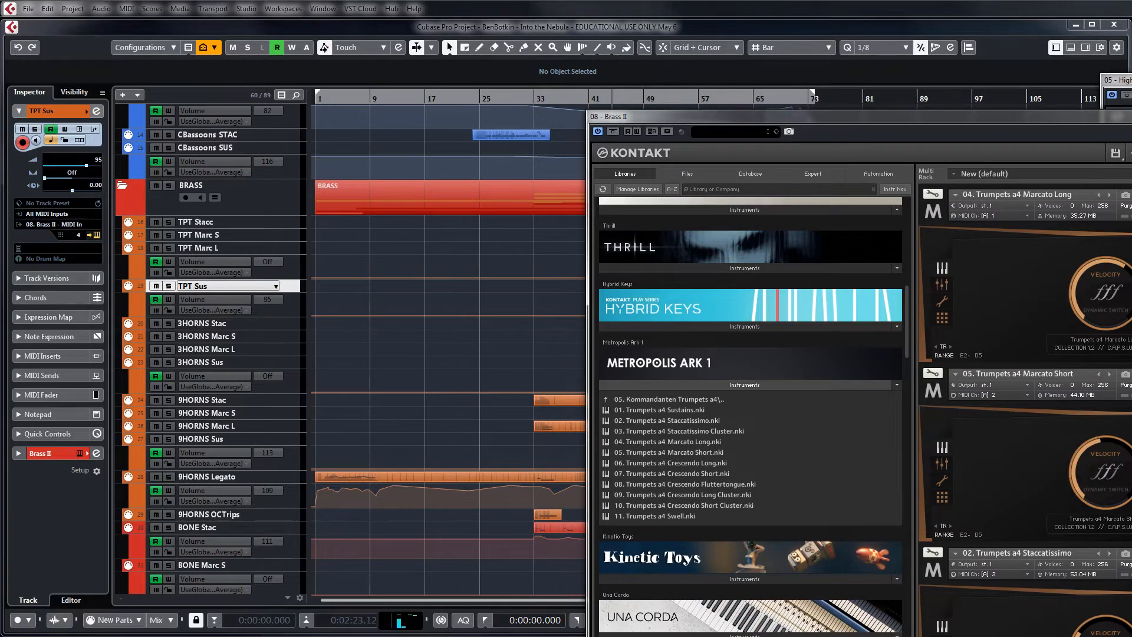
key("ctrl+w")
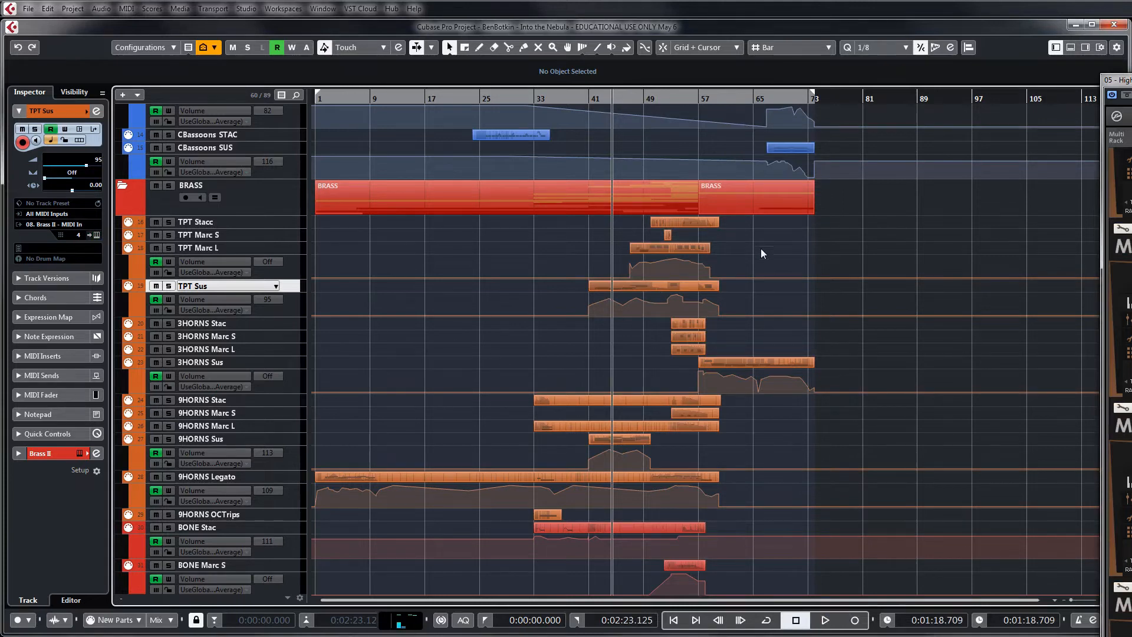
Go through the 3HORNS tracks, starting at 3HORNS Stac, and continue to the 9HORNS Stac track
left_click(241, 323)
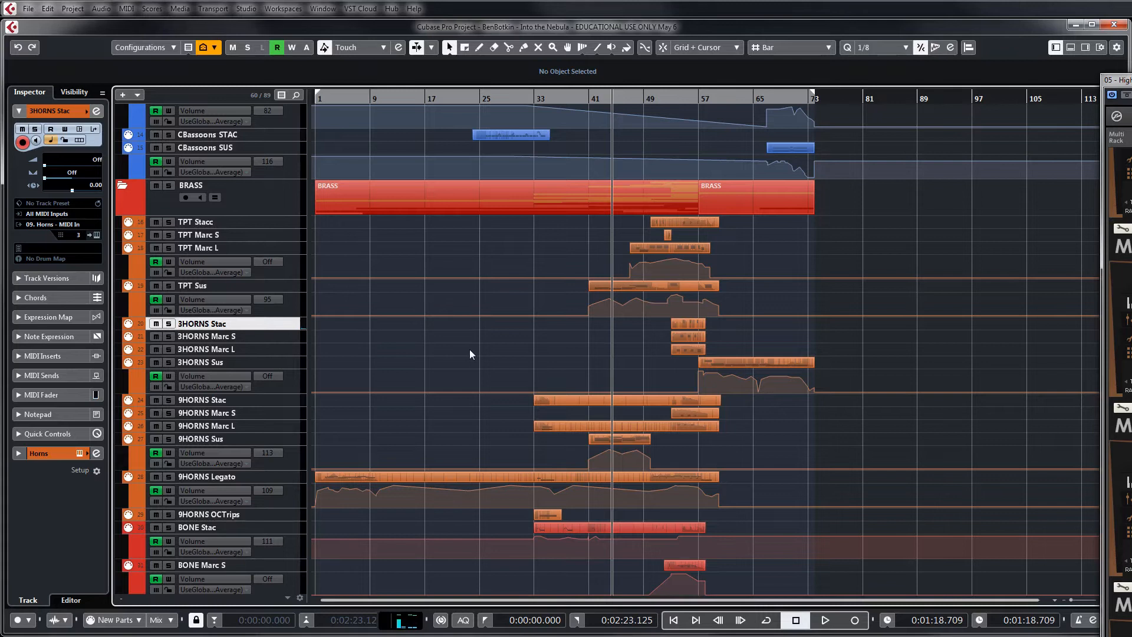
left_click(282, 339)
right_click(271, 350)
left_click(245, 364)
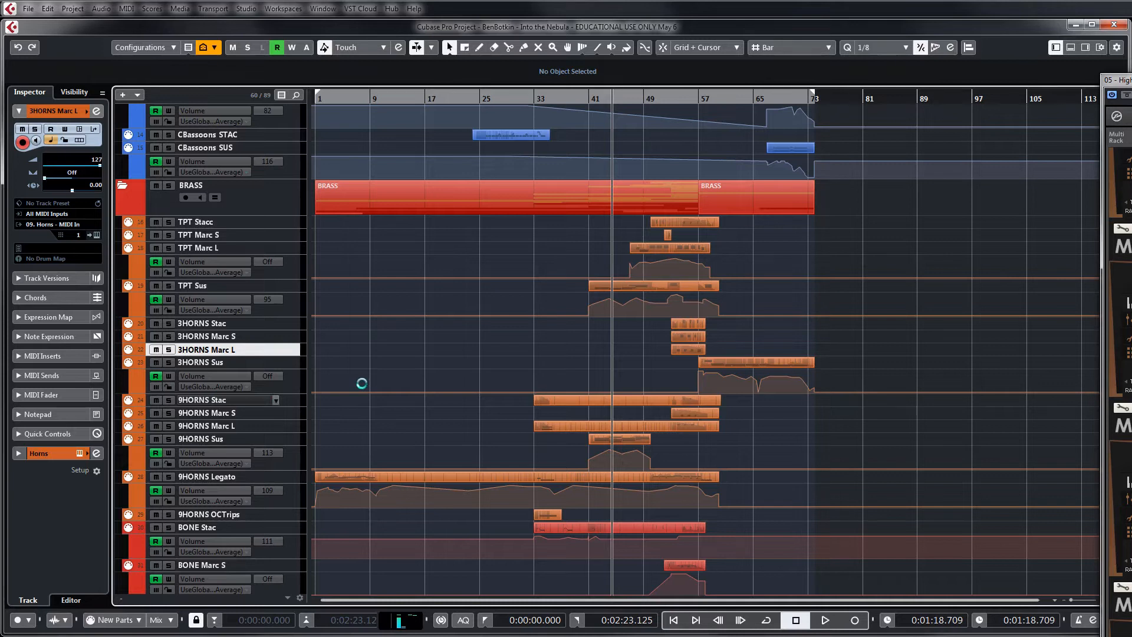
left_click(433, 349)
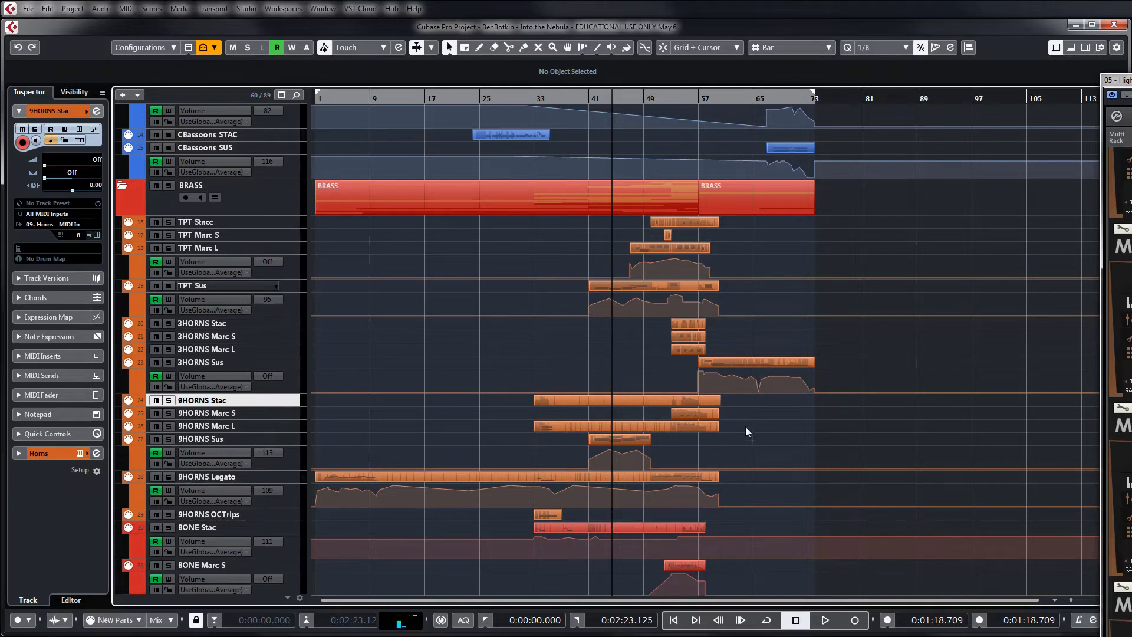
Select the 9HORNS Legato track, set the playhead to about bar 54, and move on to the 9HORNS OCTrips track
left_click(240, 477)
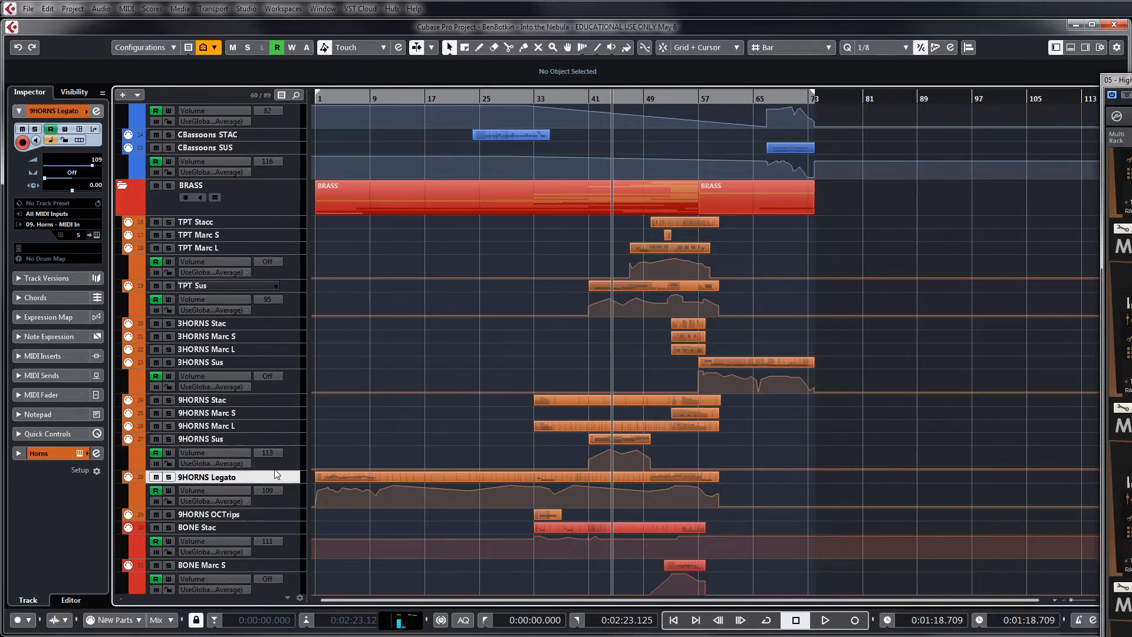
left_click_drag(656, 101, 679, 100)
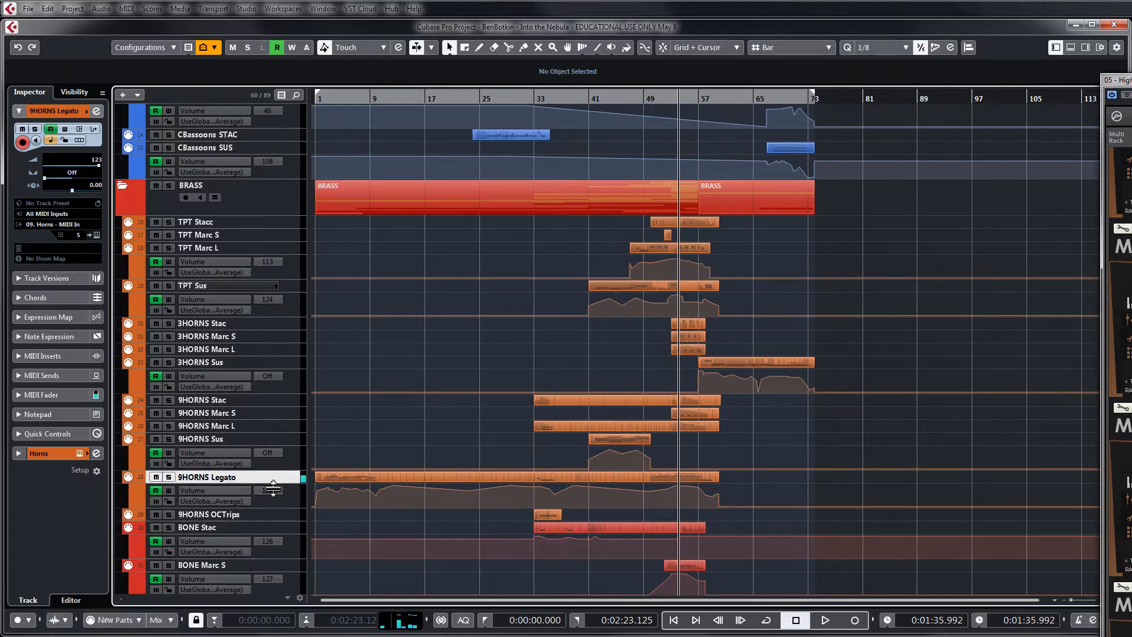
left_click(231, 514)
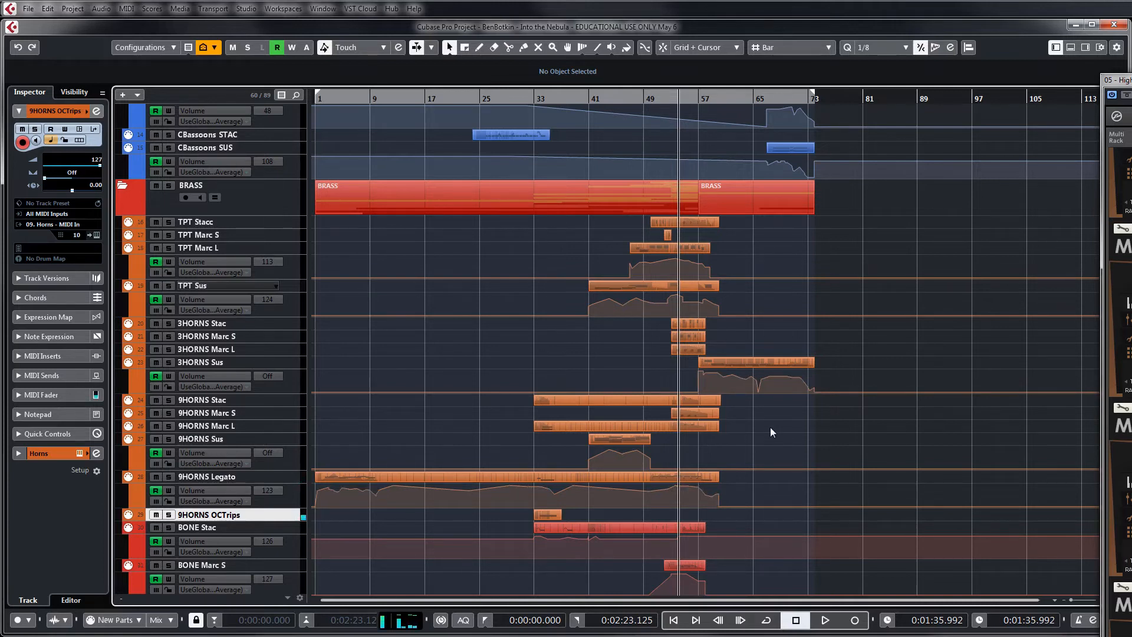
Go through the low brass by selecting the BONE Stac, CIMB Marc S and TUBA SUS tracks in turn
scroll(359, 459, "down", 6)
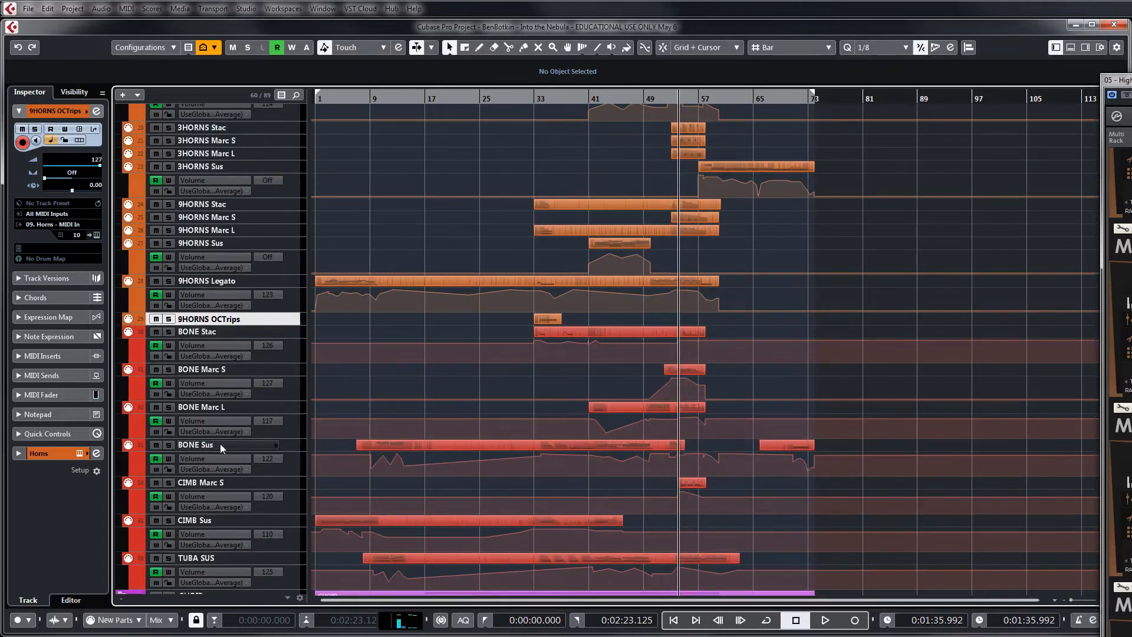
left_click(226, 331)
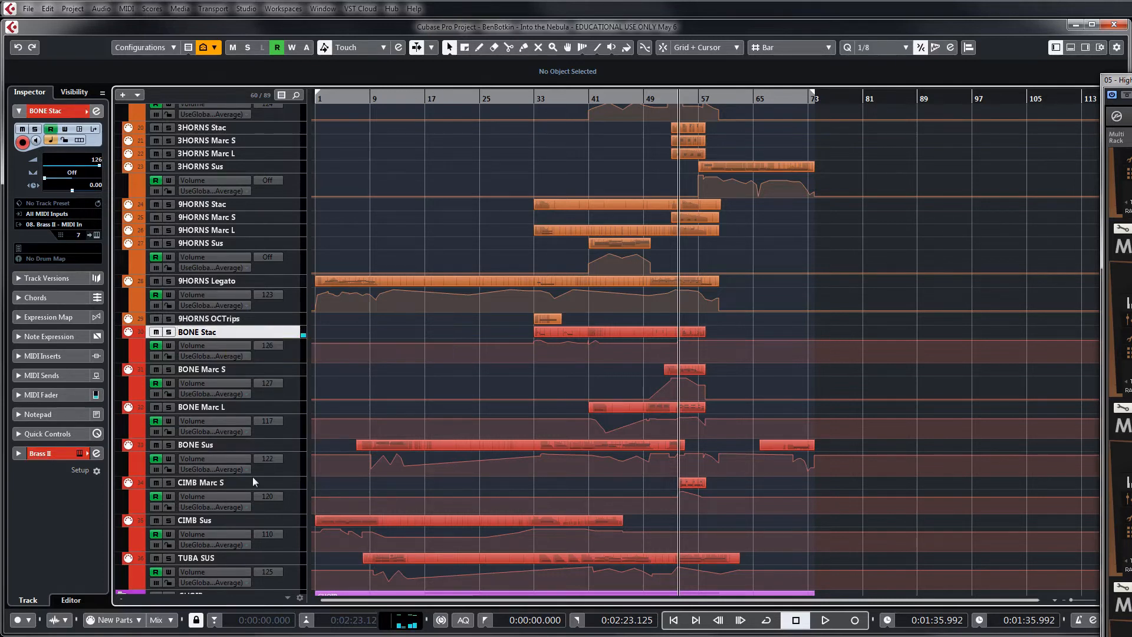
left_click(221, 484)
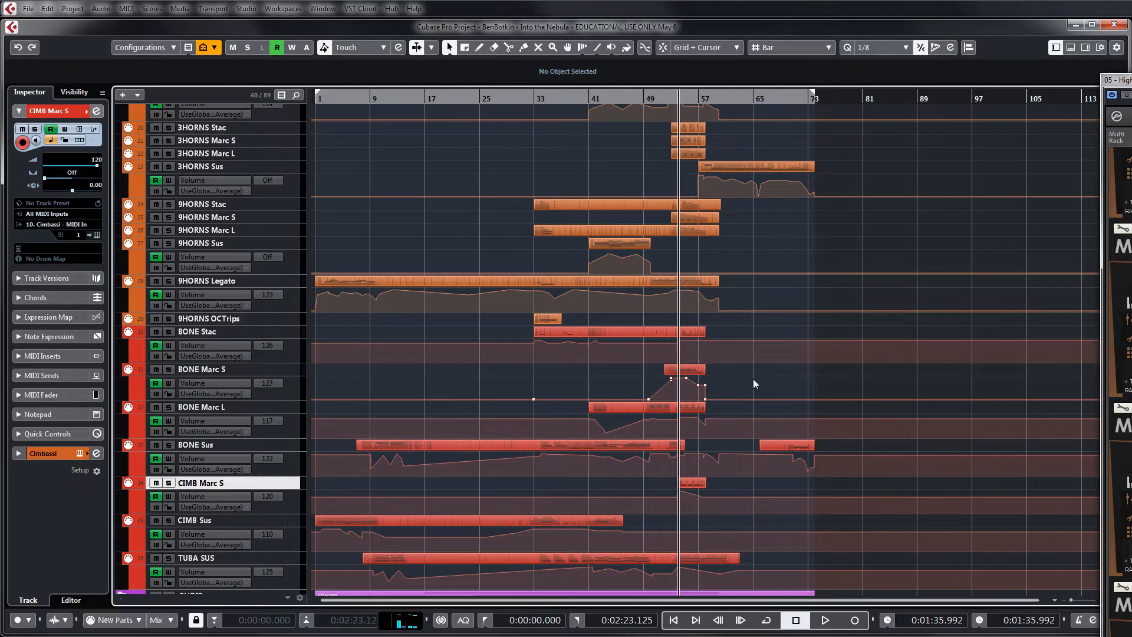
scroll(573, 451, "down", 3)
left_click(249, 460)
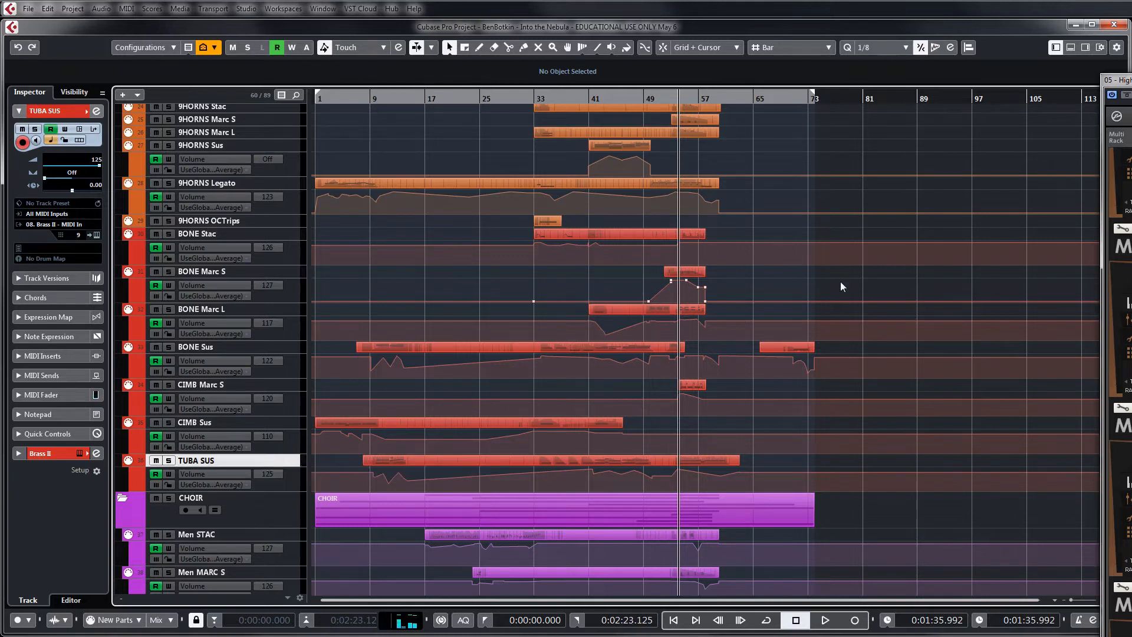
Set the playhead just before bar 50, where the TPT Stacc part enters, and solo the BRASS folder
scroll(841, 283, "down", 3)
scroll(840, 281, "down", 3)
scroll(840, 281, "up", 12)
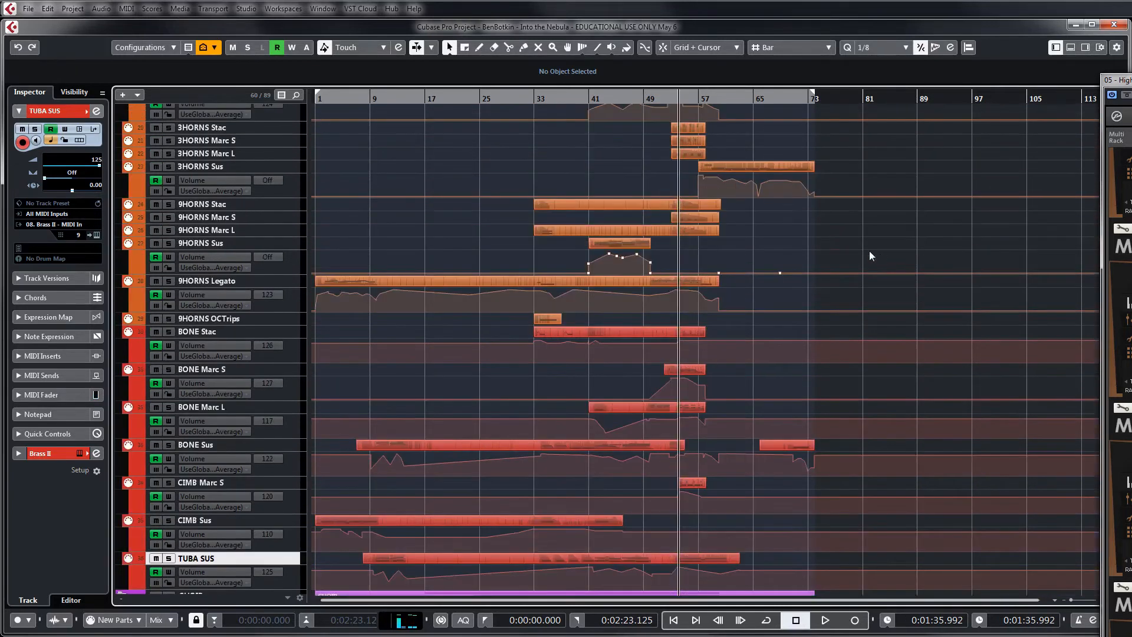
scroll(869, 250, "up", 3)
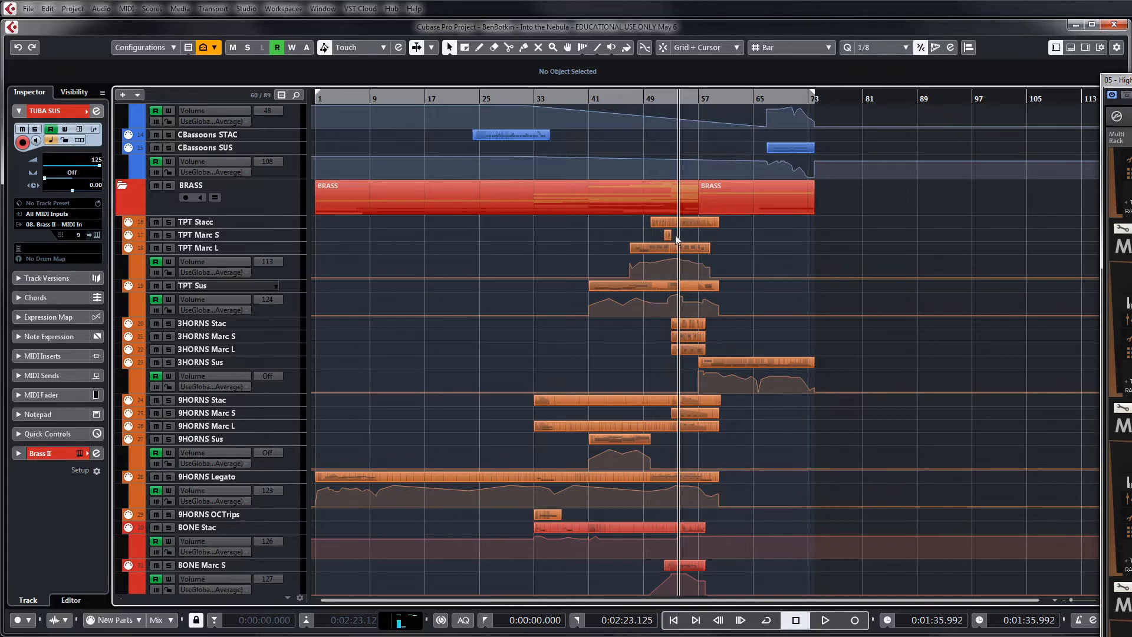
key("h")
key("h")
key("h")
key("h")
key("h")
key("h")
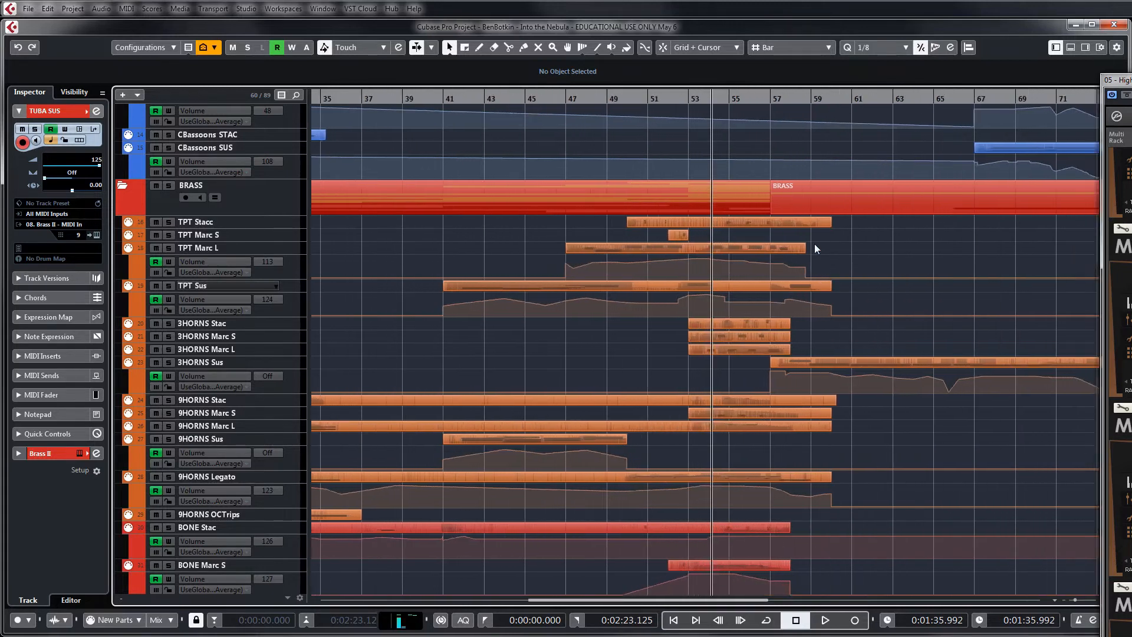
key("h")
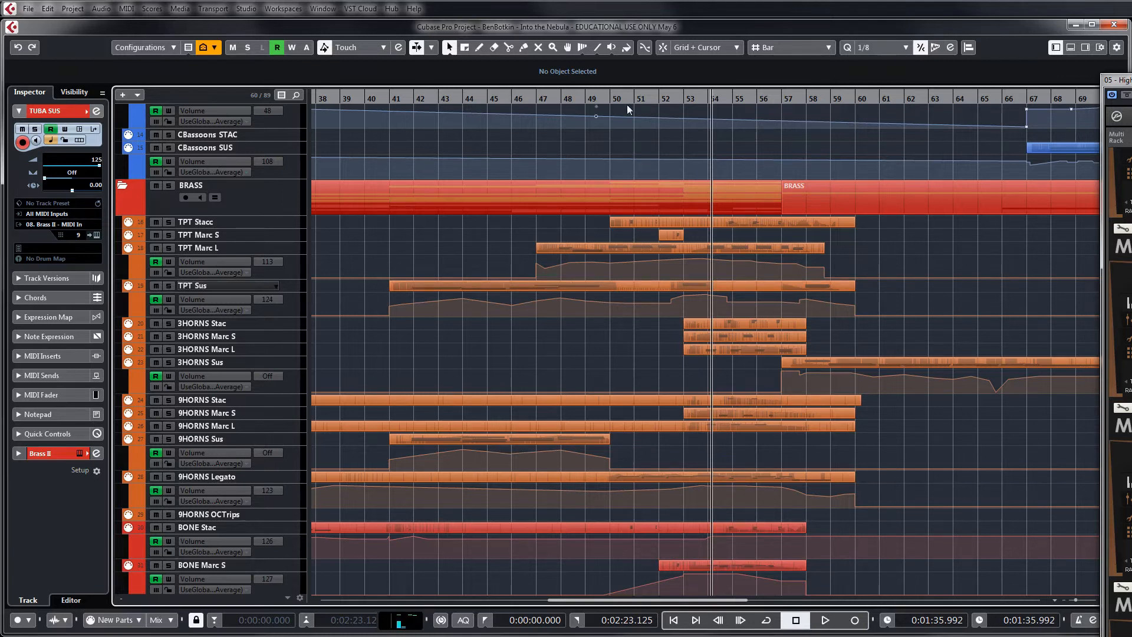
left_click(608, 99)
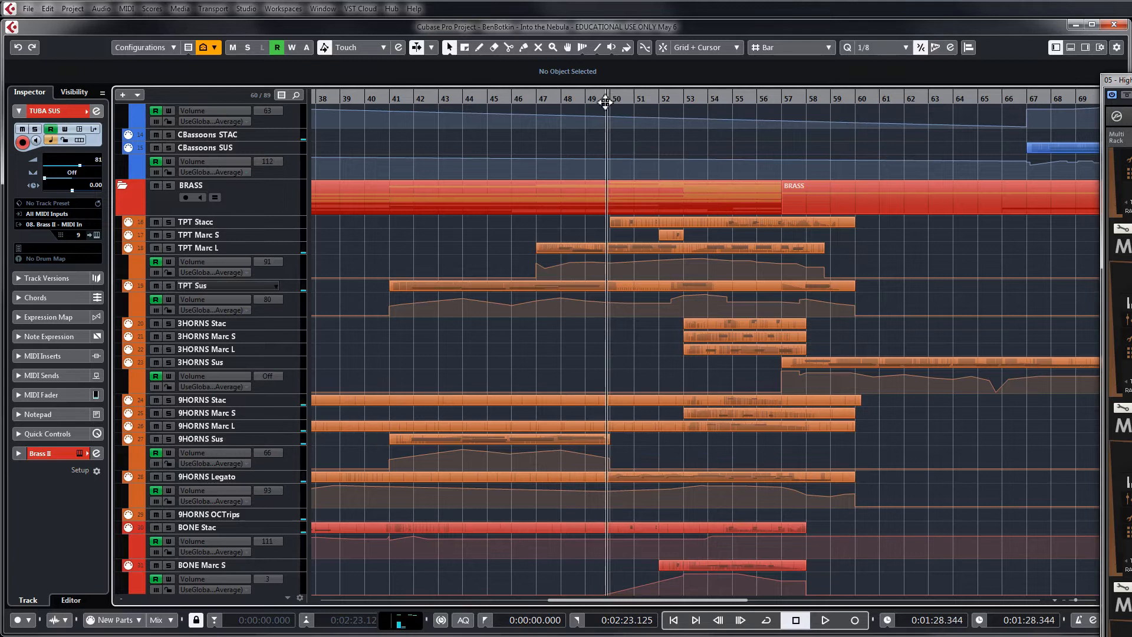
left_click(167, 186)
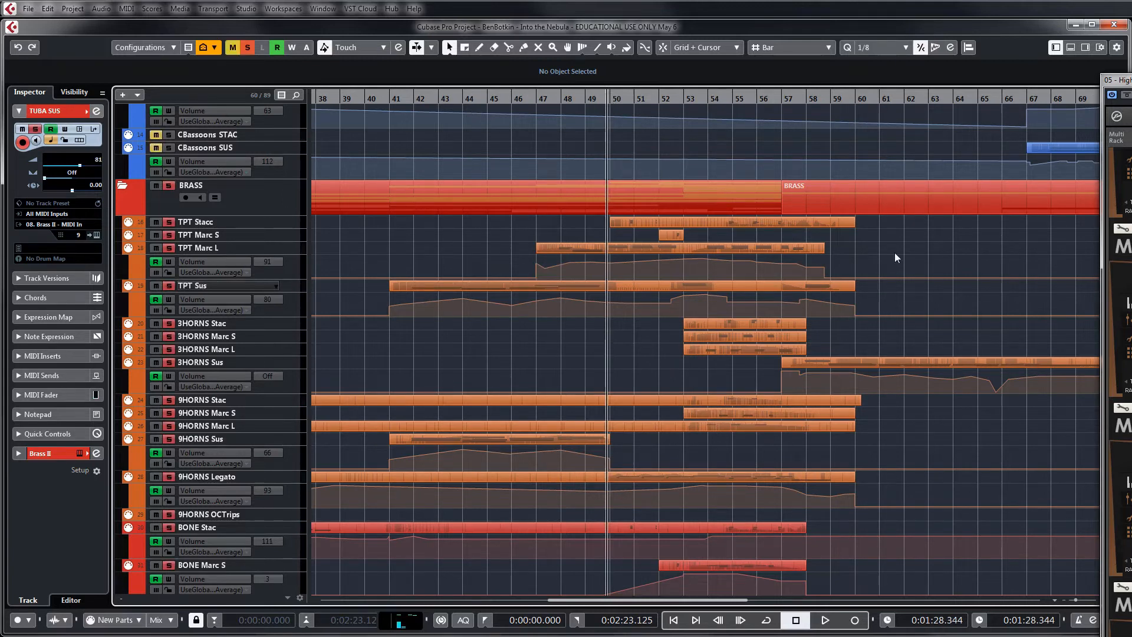
Play the soloed brass section from just before bar 50 to about bar 59 while looking over its tracks
scroll(895, 253, "down", 3)
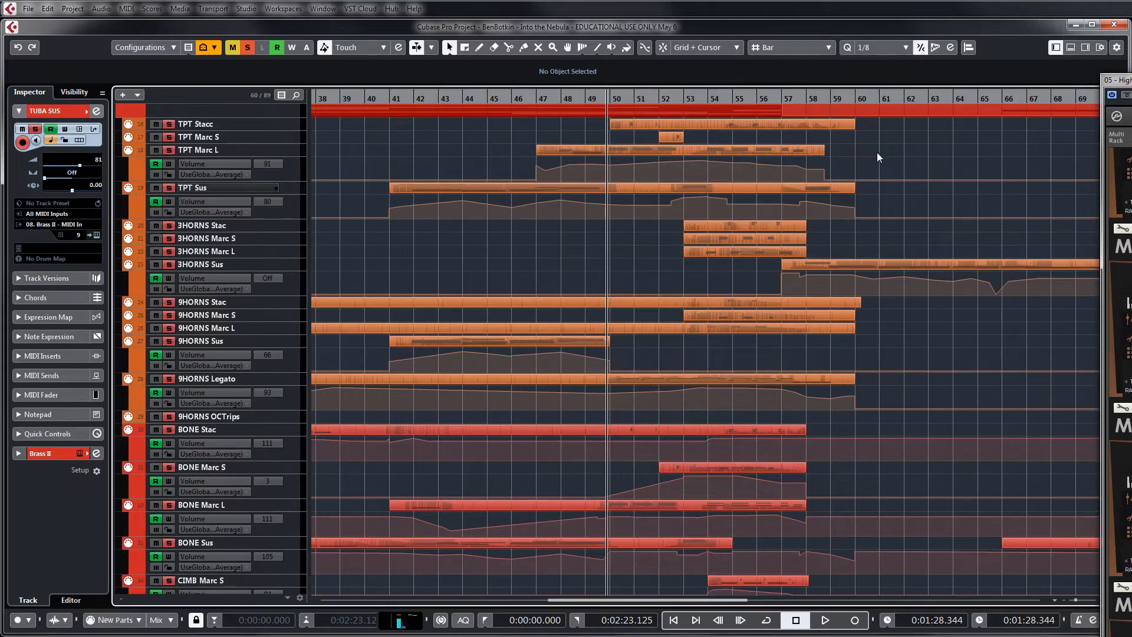
scroll(872, 159, "down", 3)
scroll(737, 263, "up", 6)
scroll(760, 237, "down", 6)
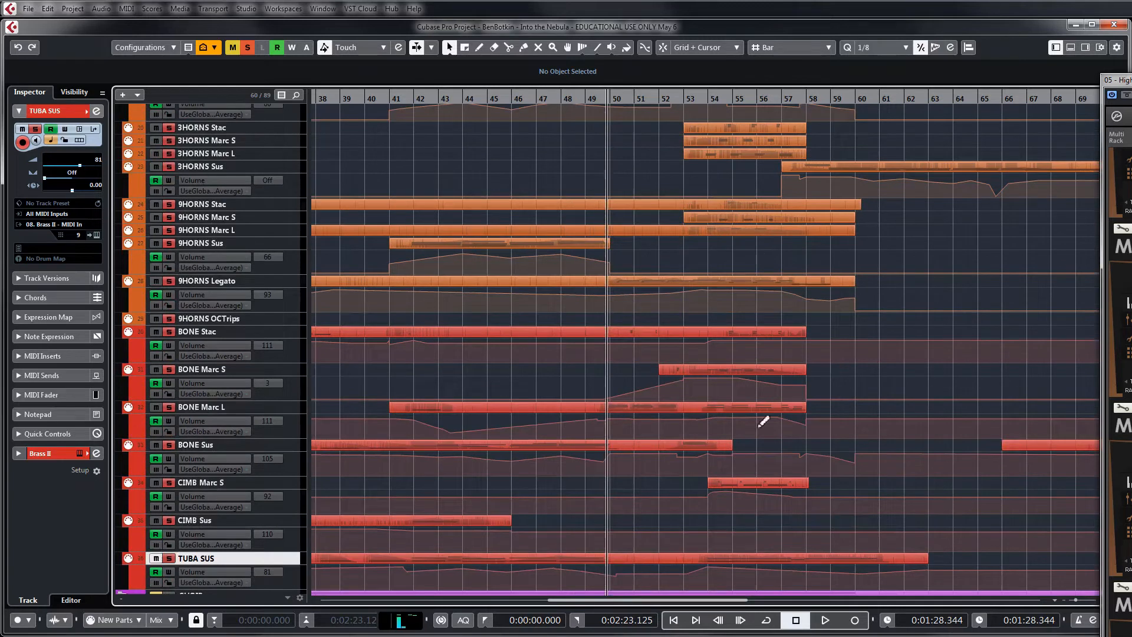
scroll(764, 412, "up", 3)
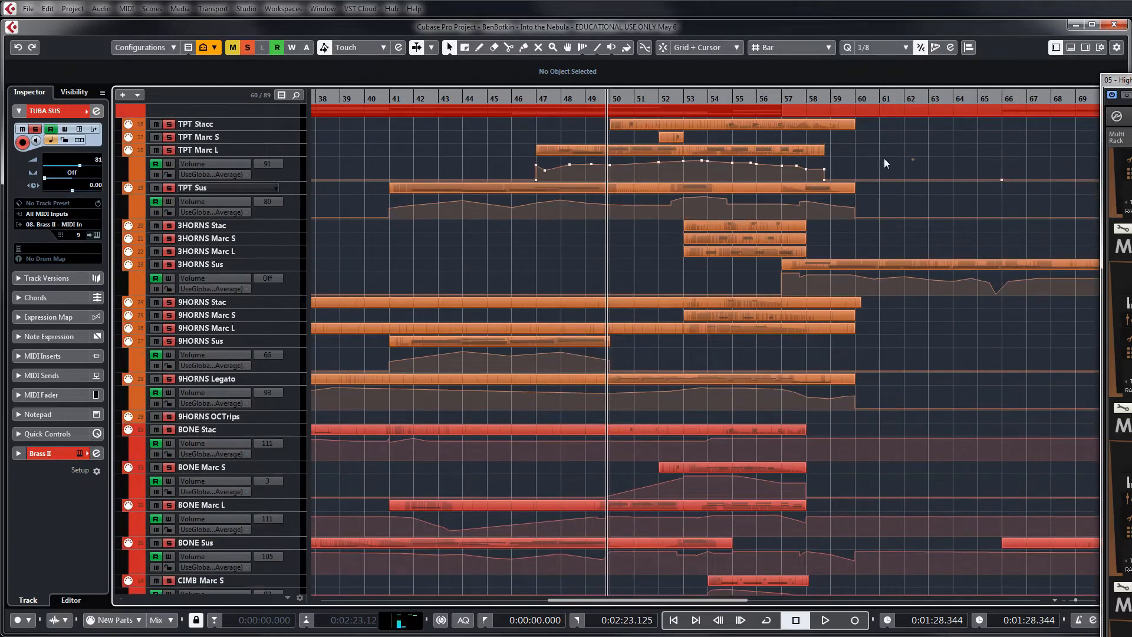
key("space")
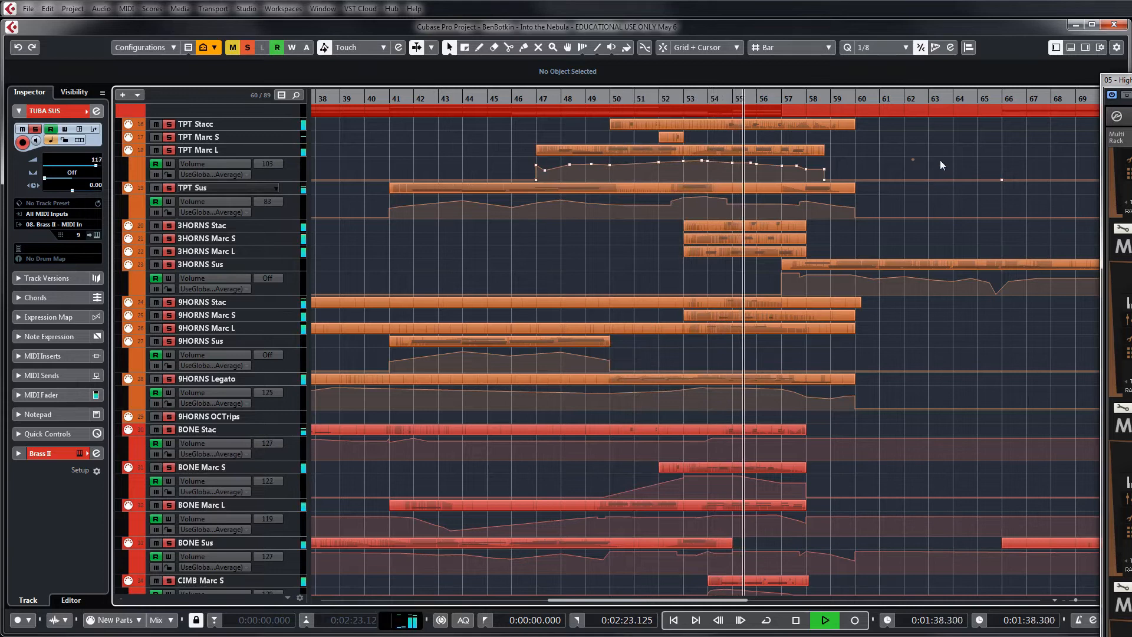
scroll(947, 155, "down", 5)
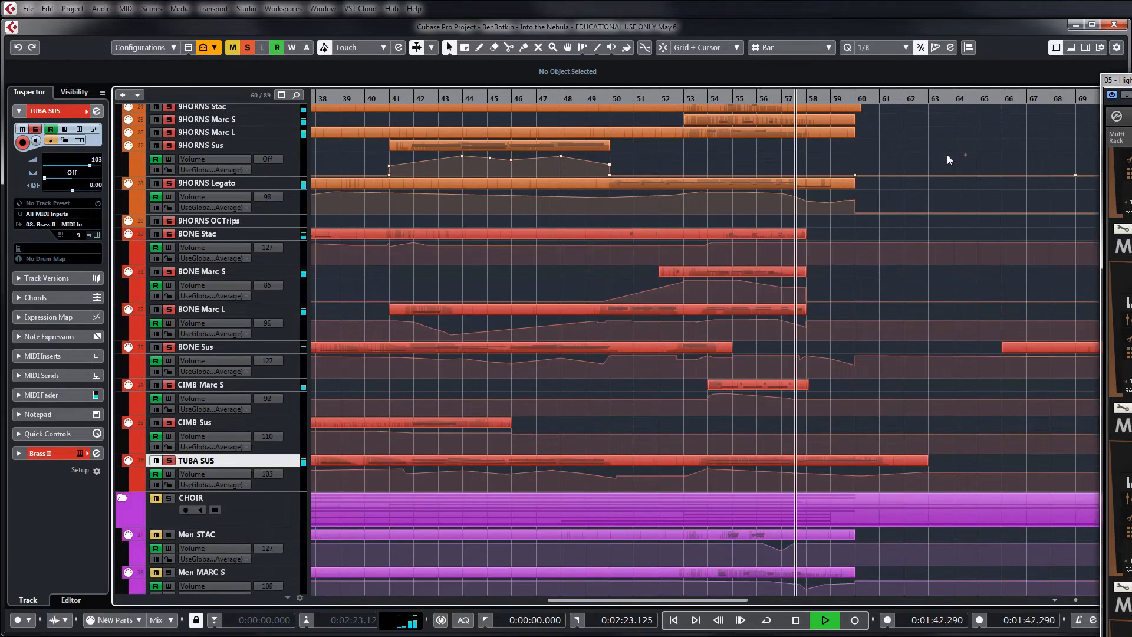
scroll(942, 170, "up", 2)
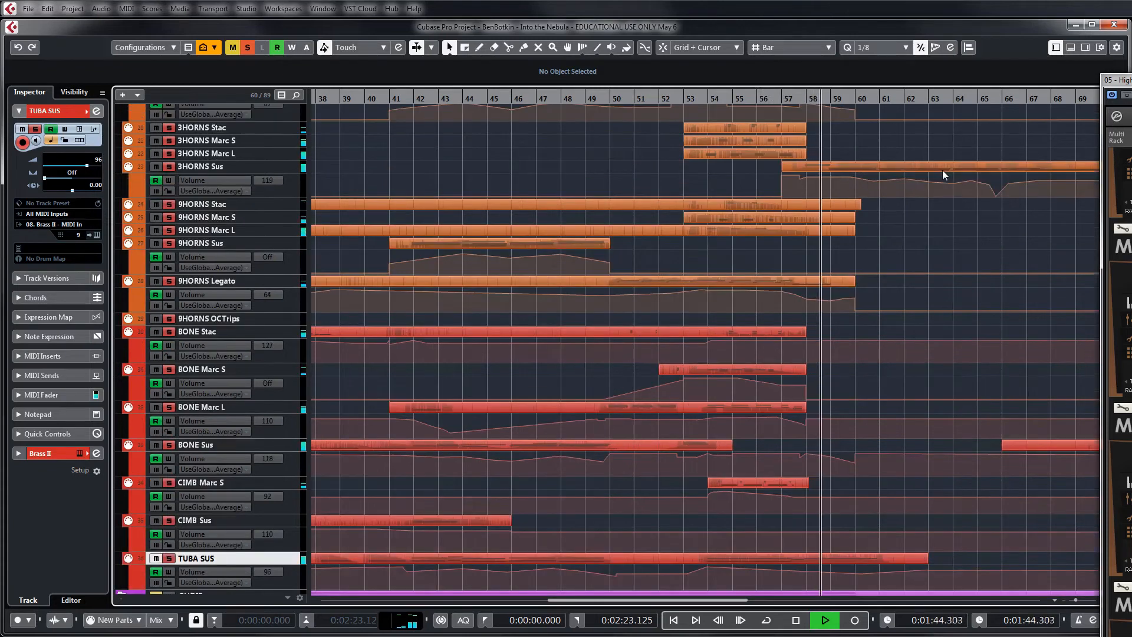
key("space")
Select the trumpet, horn and low brass parts around bars 54 to 60 and open them together in the Key Editor
scroll(825, 340, "down", 2)
left_click_drag(958, 468, 711, 318)
scroll(767, 371, "up", 8)
double_click(717, 322)
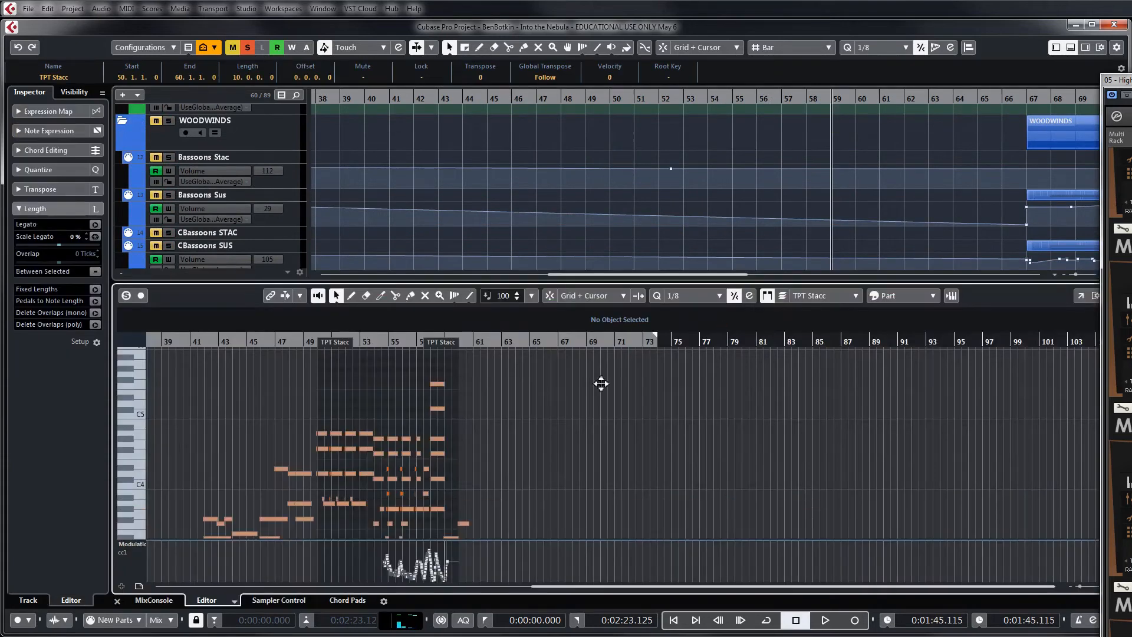
Hide the Modulation controller lane and enlarge the Key Editor to show the full range of brass notes
left_click(141, 545)
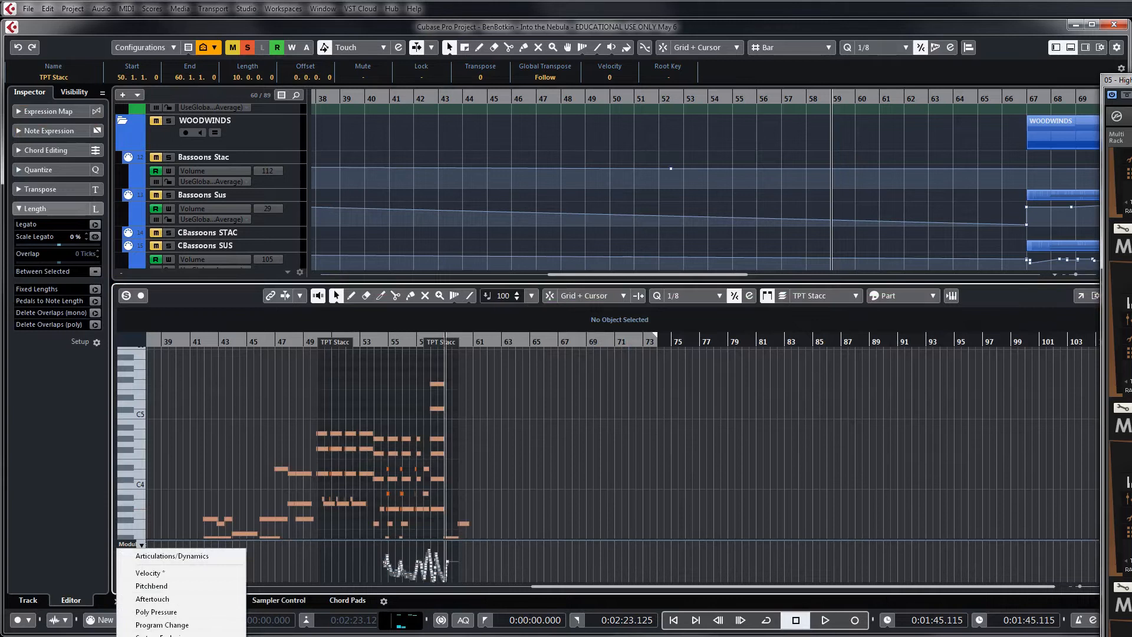
left_click(171, 635)
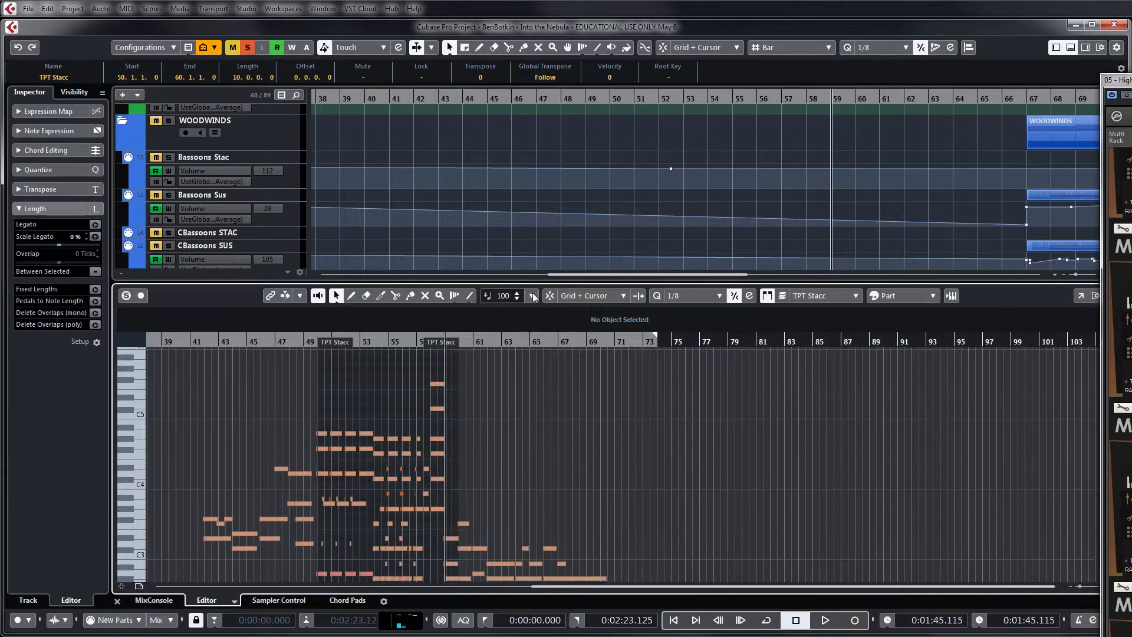
left_click_drag(562, 289, 556, 172)
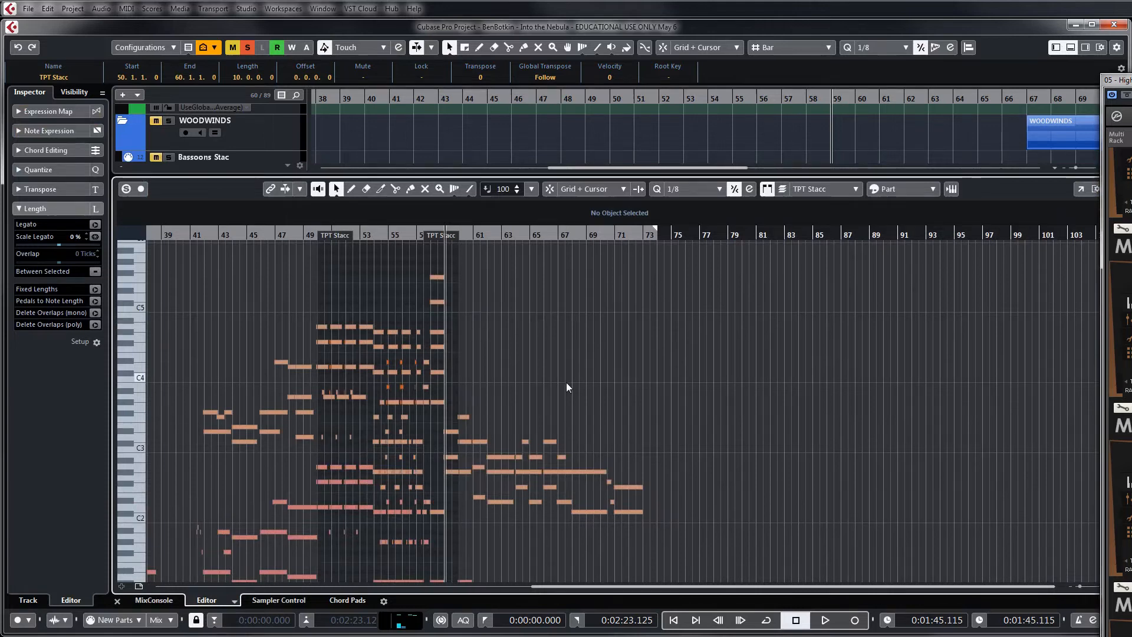
key("g")
scroll(566, 382, "down", 4)
key("g")
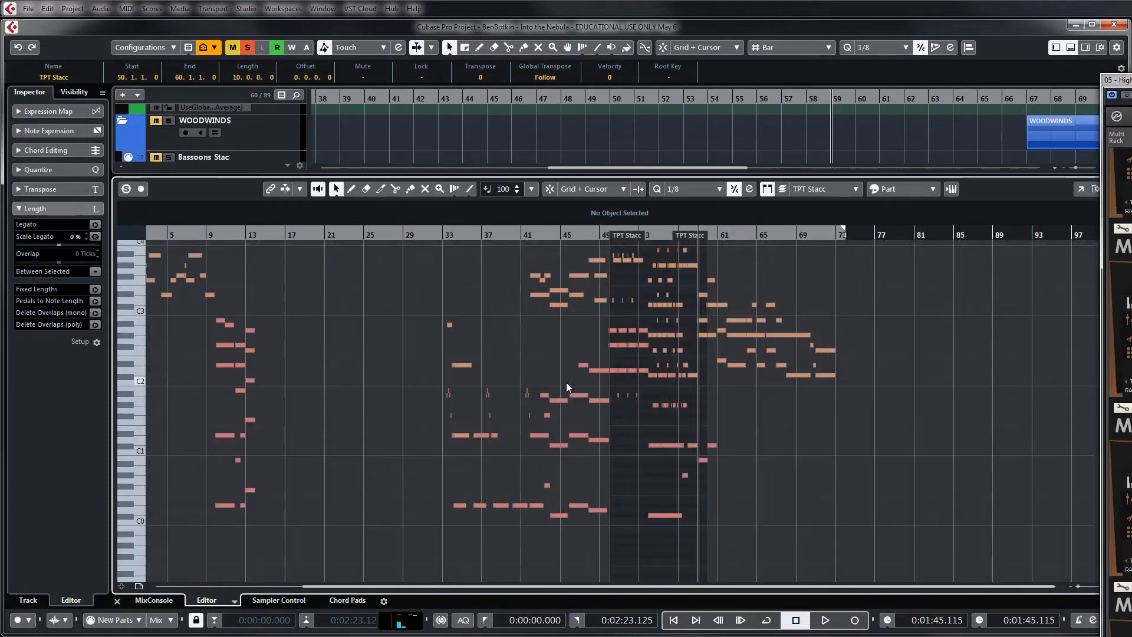
Play the combined brass notes in the Key Editor from just before bar 50 to about bar 59, and close the editor
left_click(600, 235)
scroll(638, 336, "up", 3)
key("space")
key("h")
key("h")
key("h")
key("h")
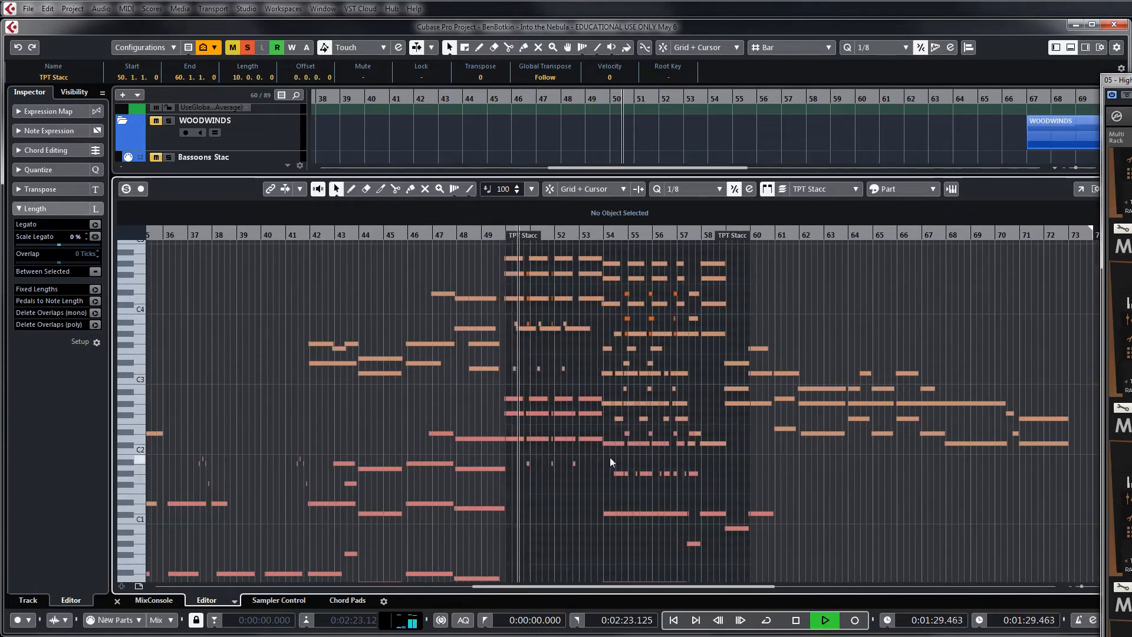
key("h")
key("h")
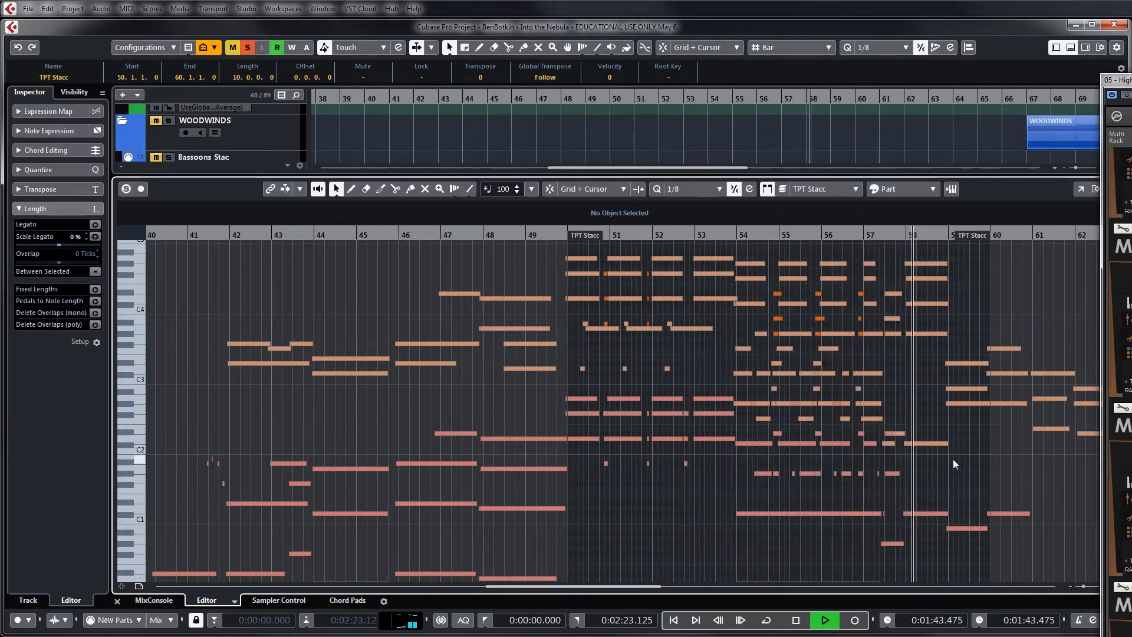
left_click(973, 130)
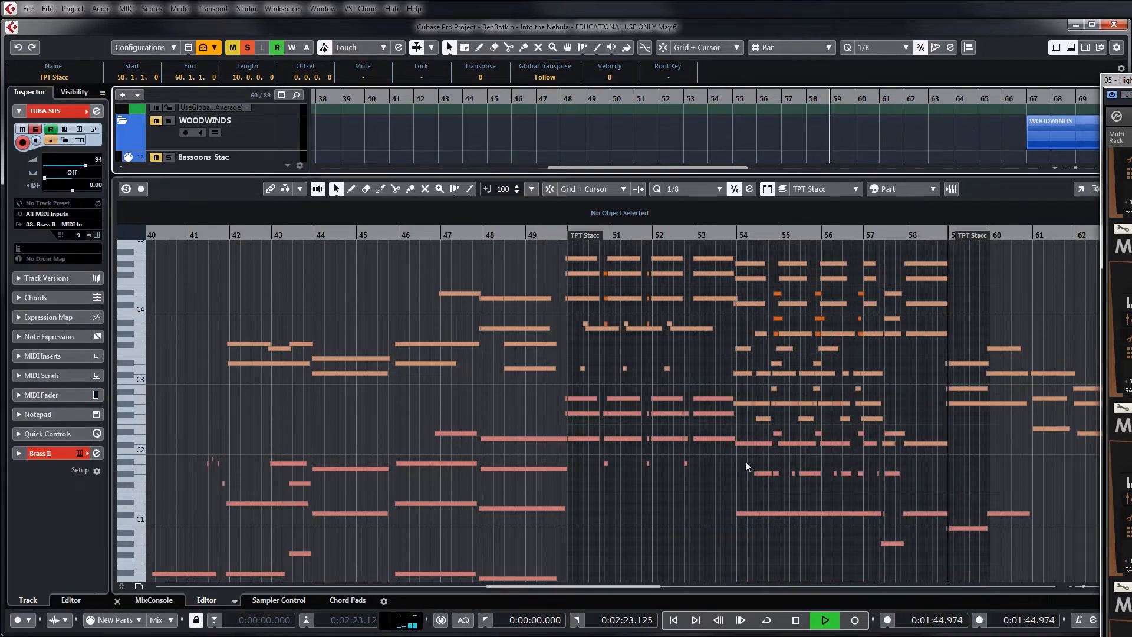
key("space")
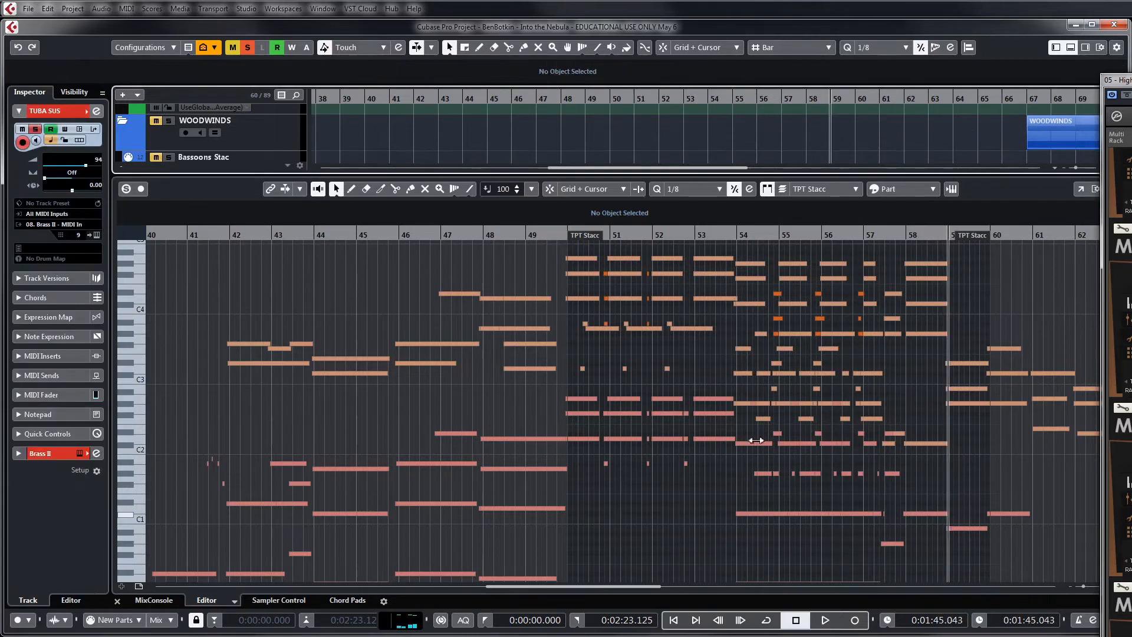
left_click(1071, 47)
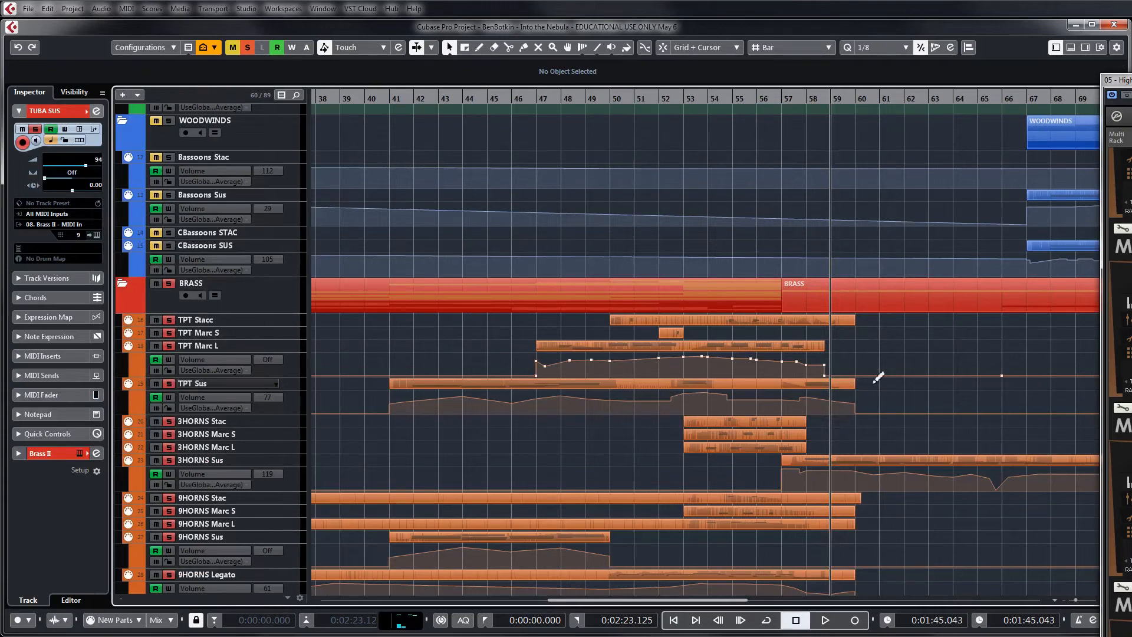
Open only the trumpet parts, from TPT Stacc to TPT Sus, together in the Key Editor
left_click(667, 323)
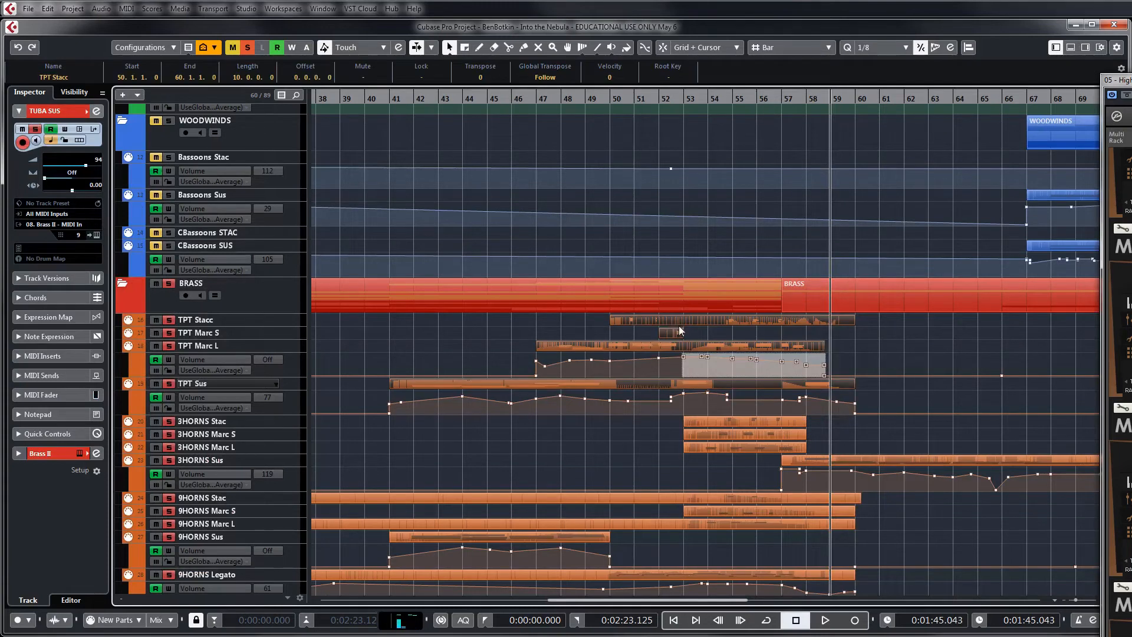
double_click(678, 320)
scroll(424, 409, "left", 3)
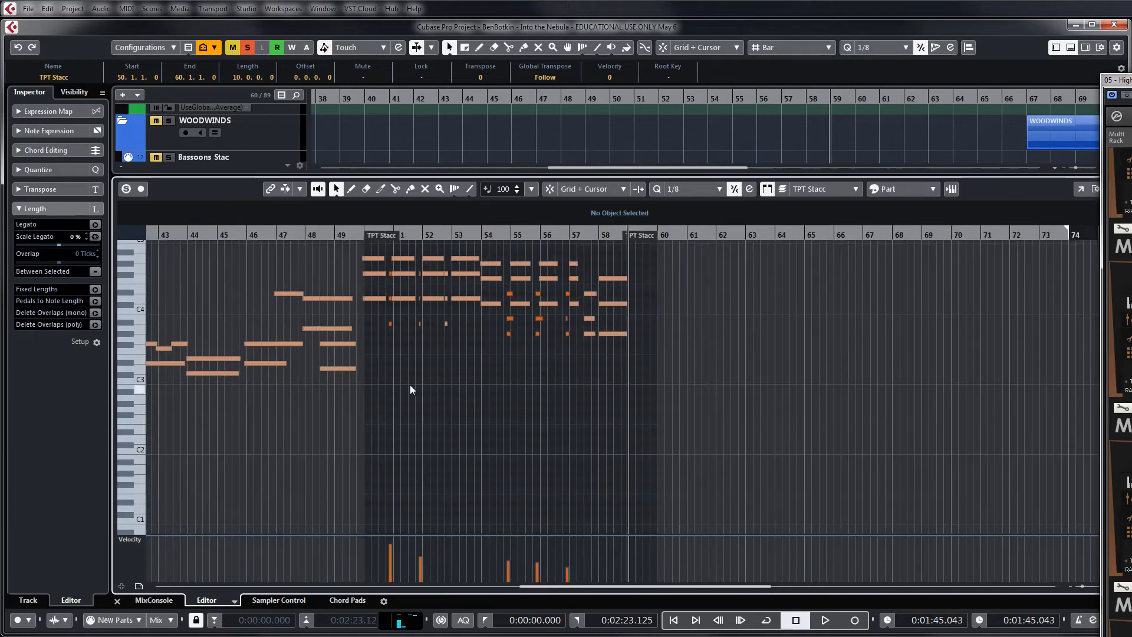
Play the trumpet notes from just before bar 50 with the editor soloed, close the Key Editor and stop around bar 57
left_click(354, 235)
key("space")
key("h")
key("h")
key("h")
key("h")
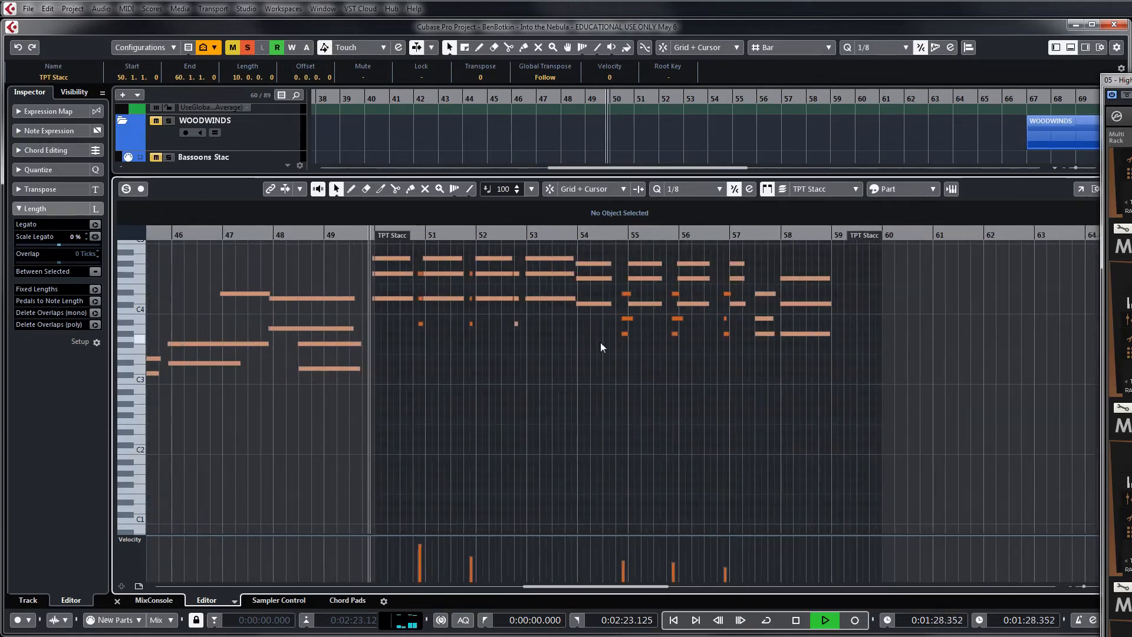
left_click(124, 190)
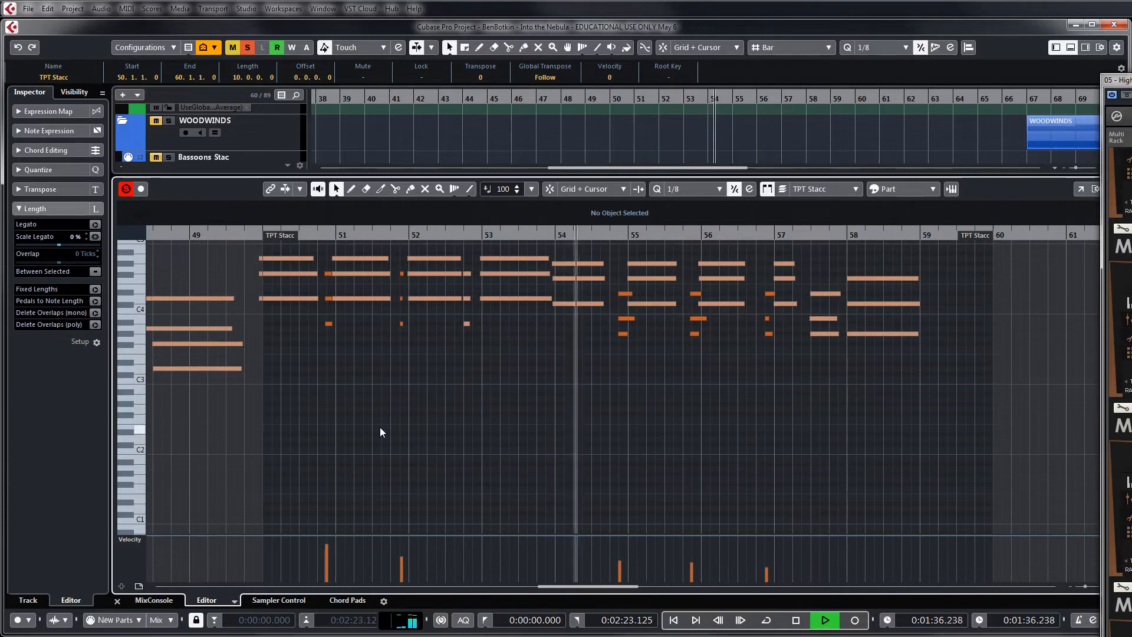
left_click(1071, 52)
left_click(1072, 52)
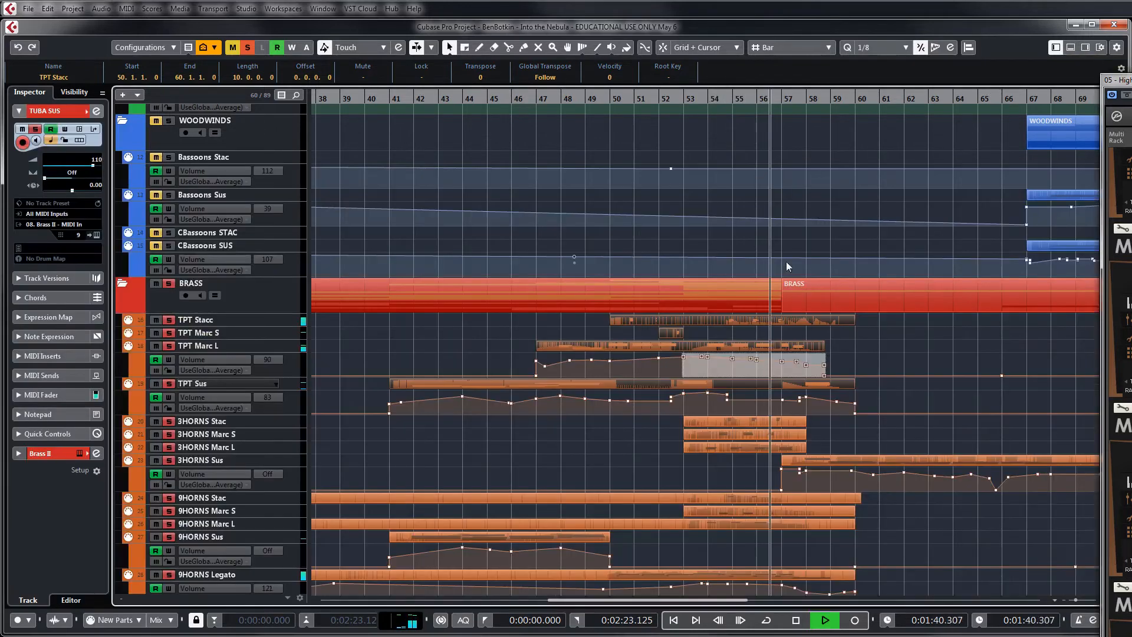
key("space")
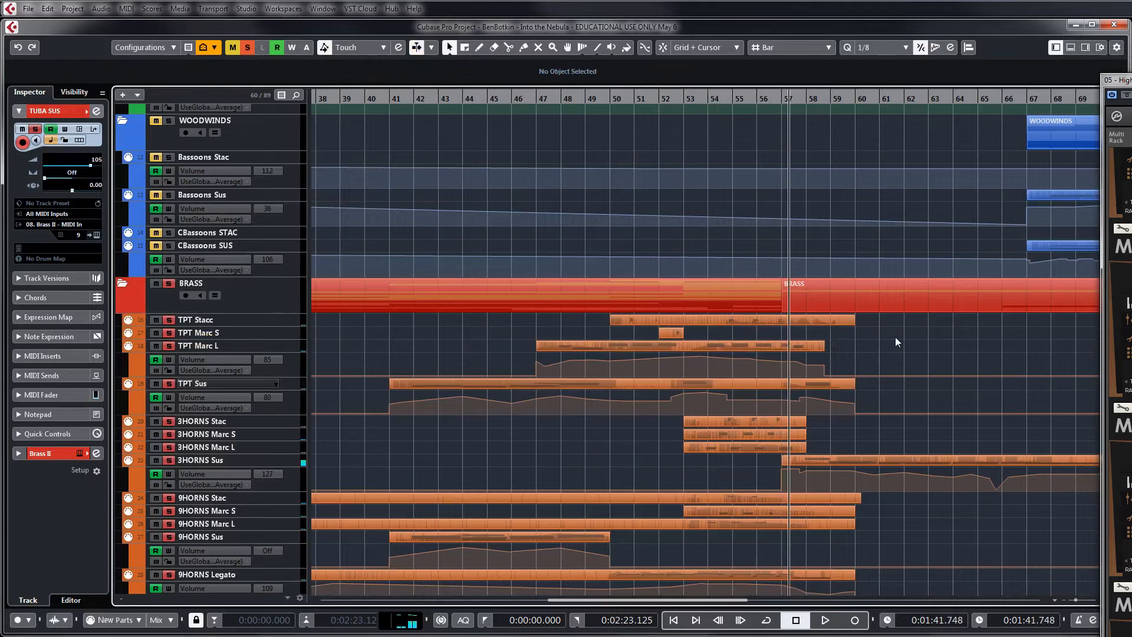
Play the soloed brass from bar 41 to about bar 50, looking over the horn, bone and tuba tracks
scroll(895, 337, "down", 5)
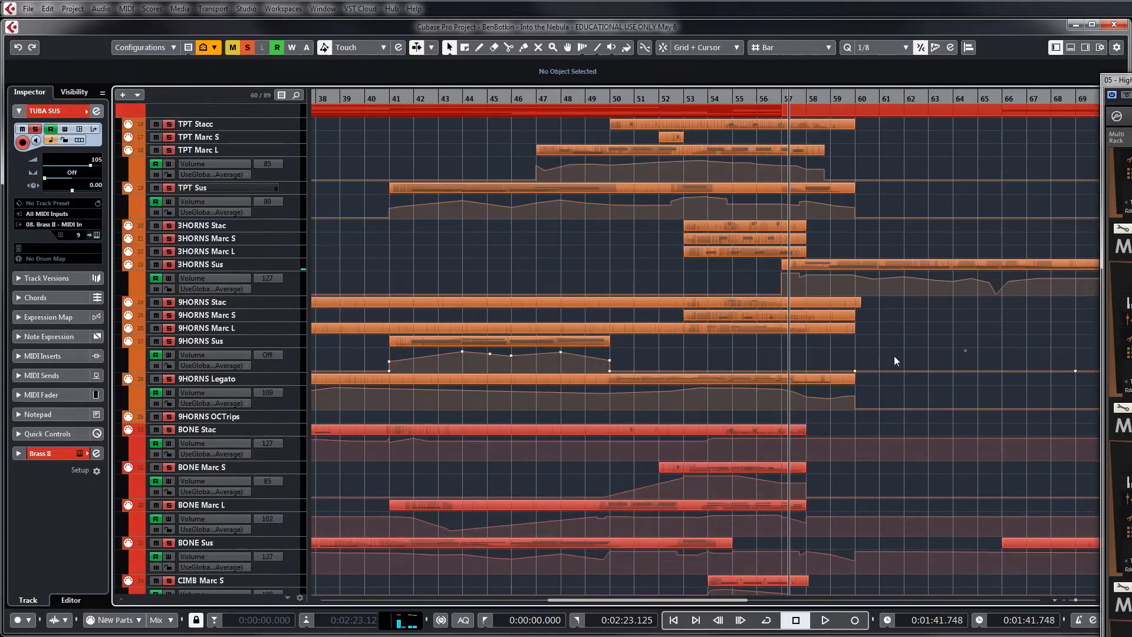
scroll(894, 360, "up", 3)
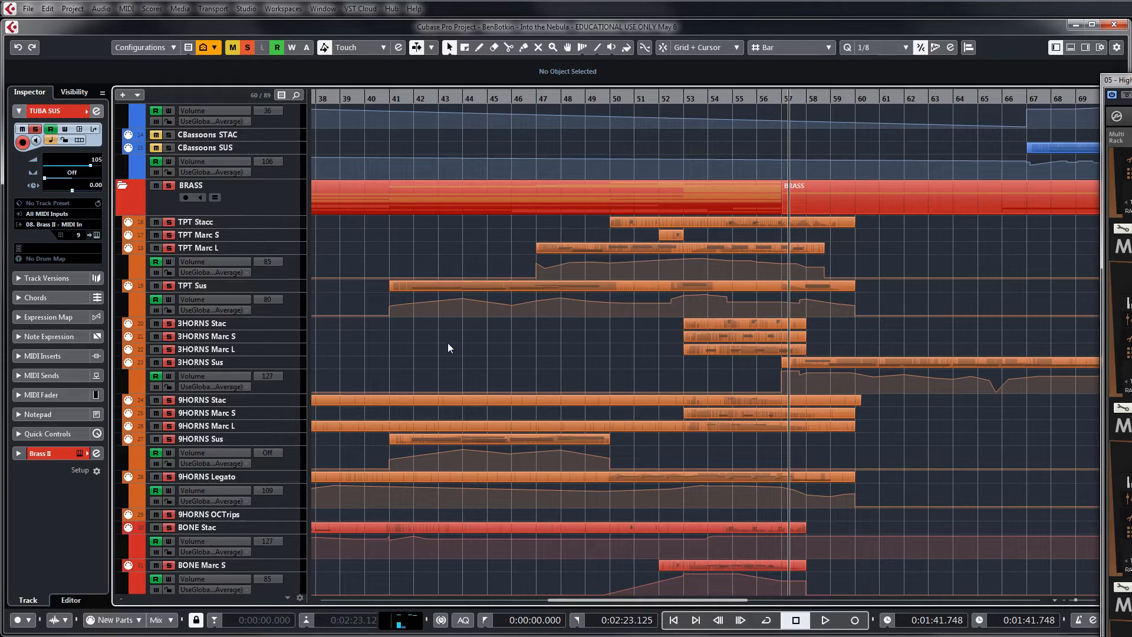
scroll(449, 342, "down", 2)
scroll(449, 342, "up", 1)
key("g")
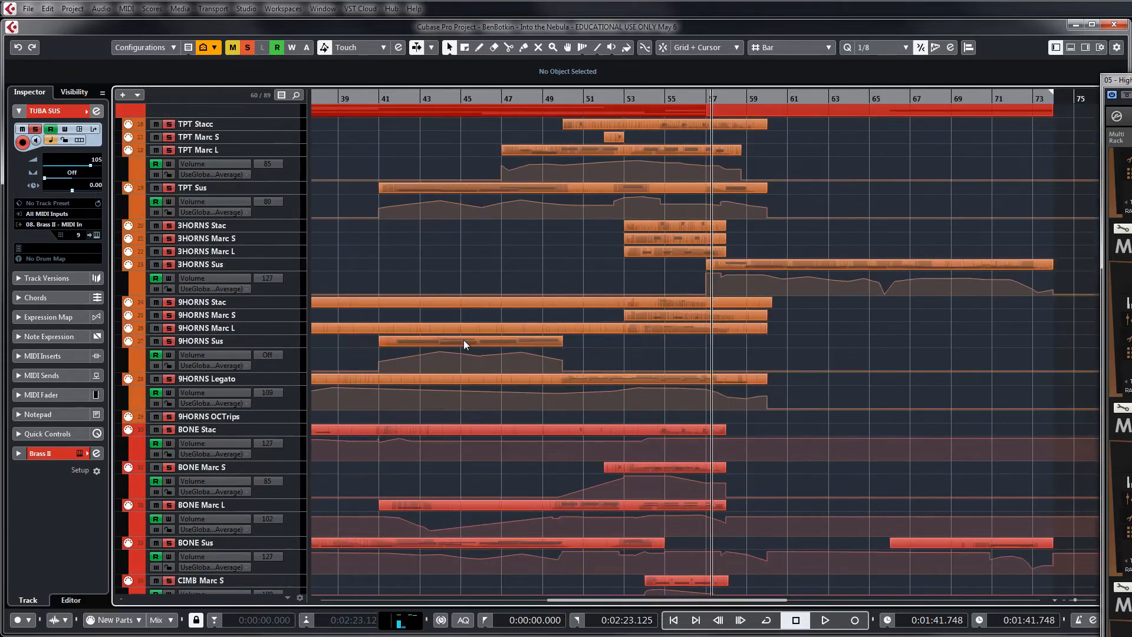
scroll(504, 267, "down", 2)
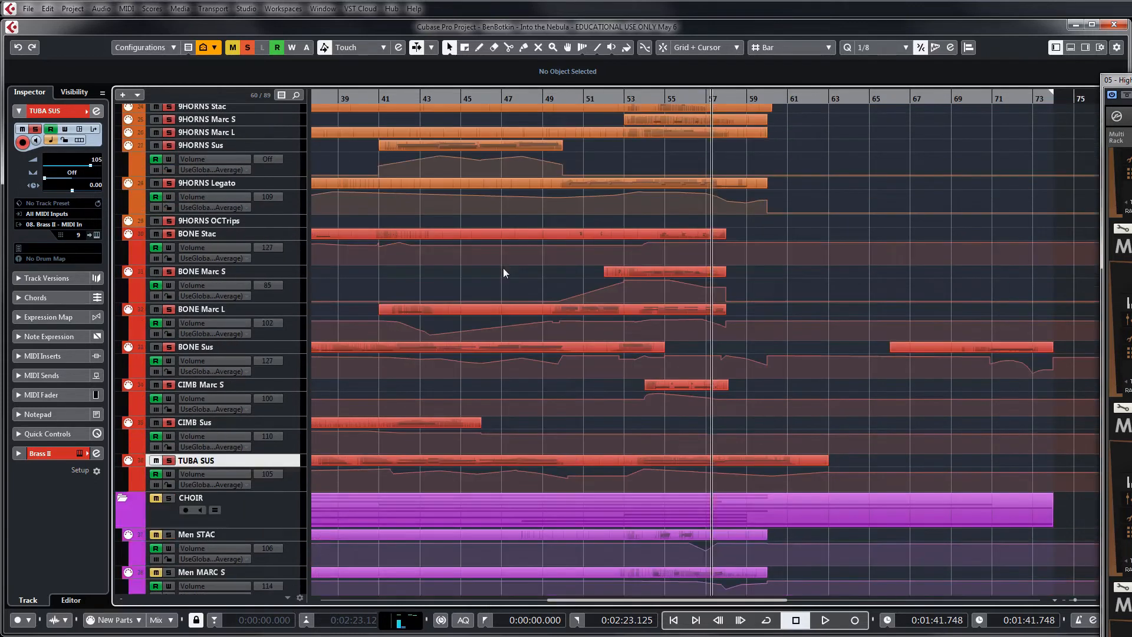
left_click(380, 98)
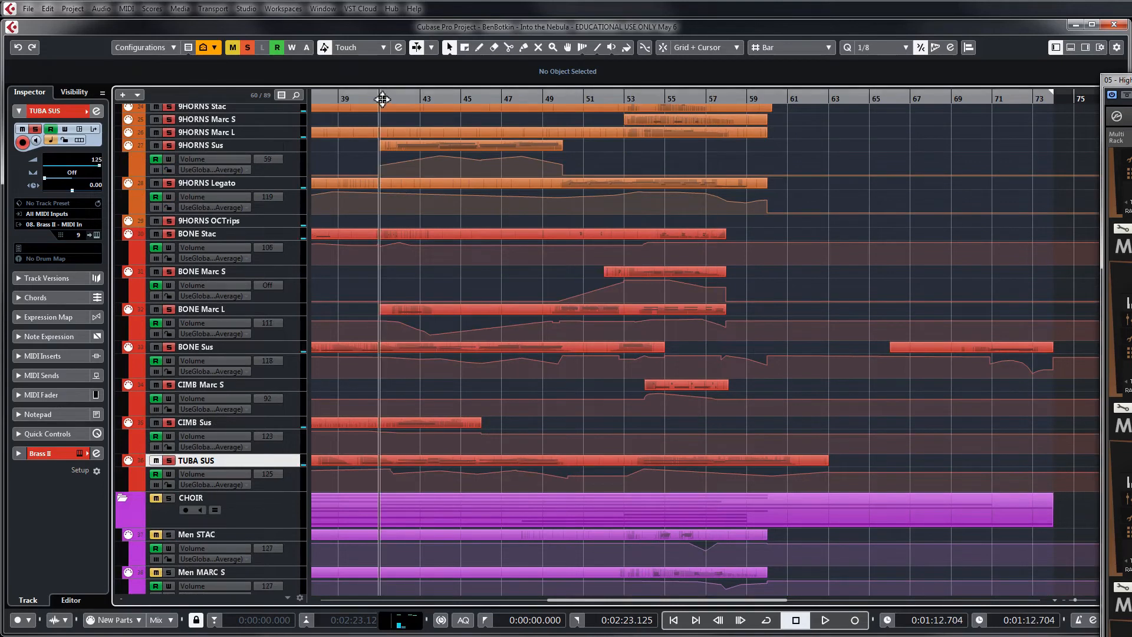
key("space")
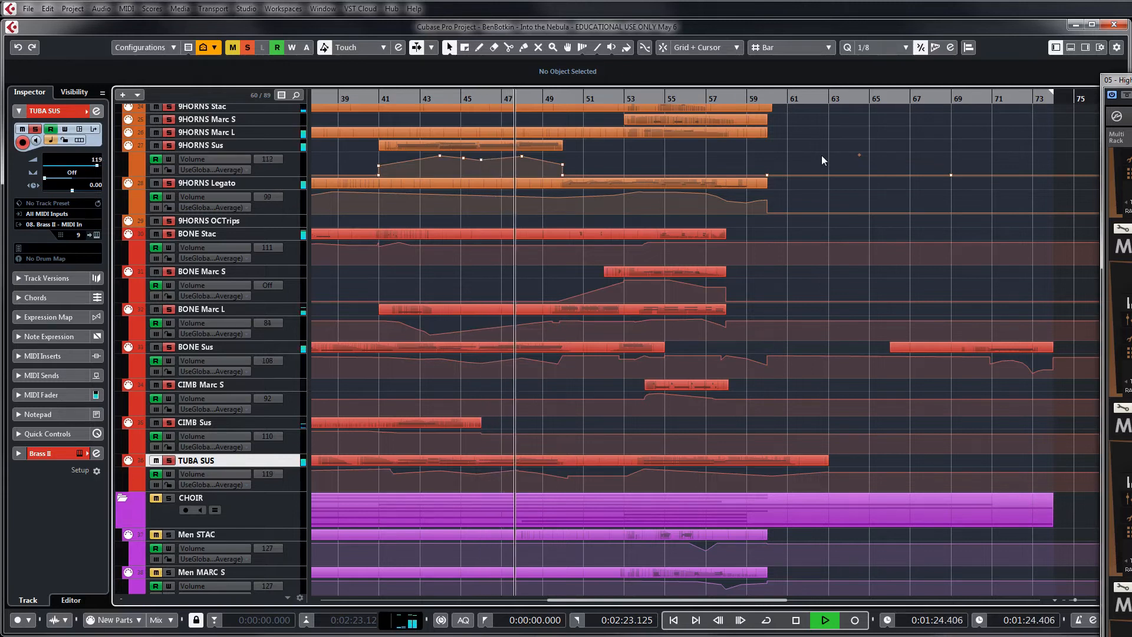
scroll(822, 155, "up", 3)
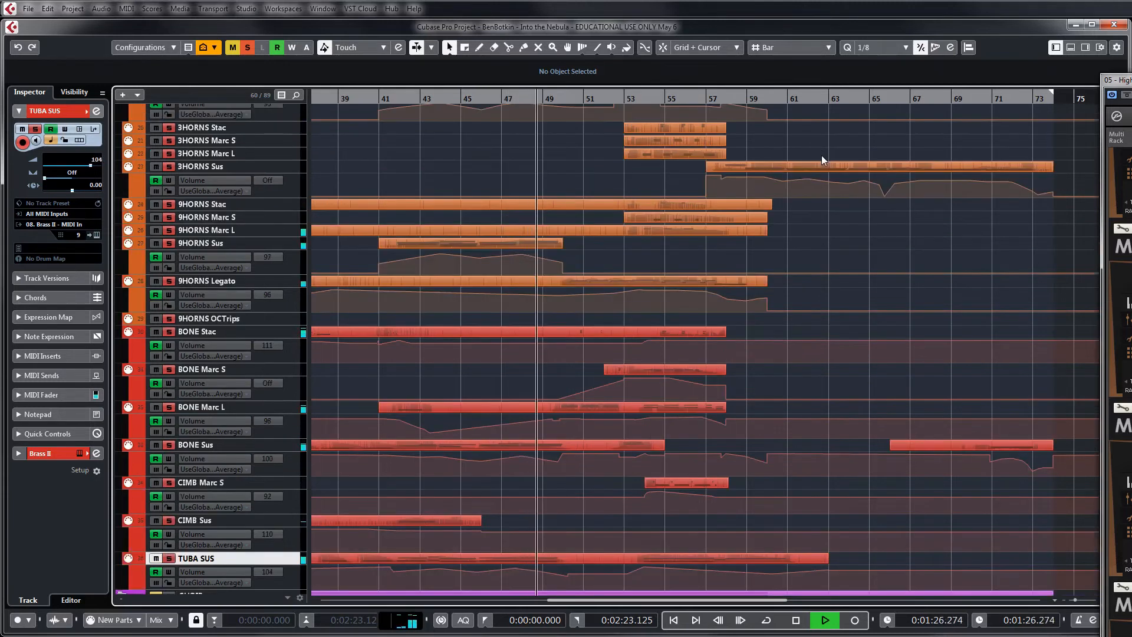
key("space")
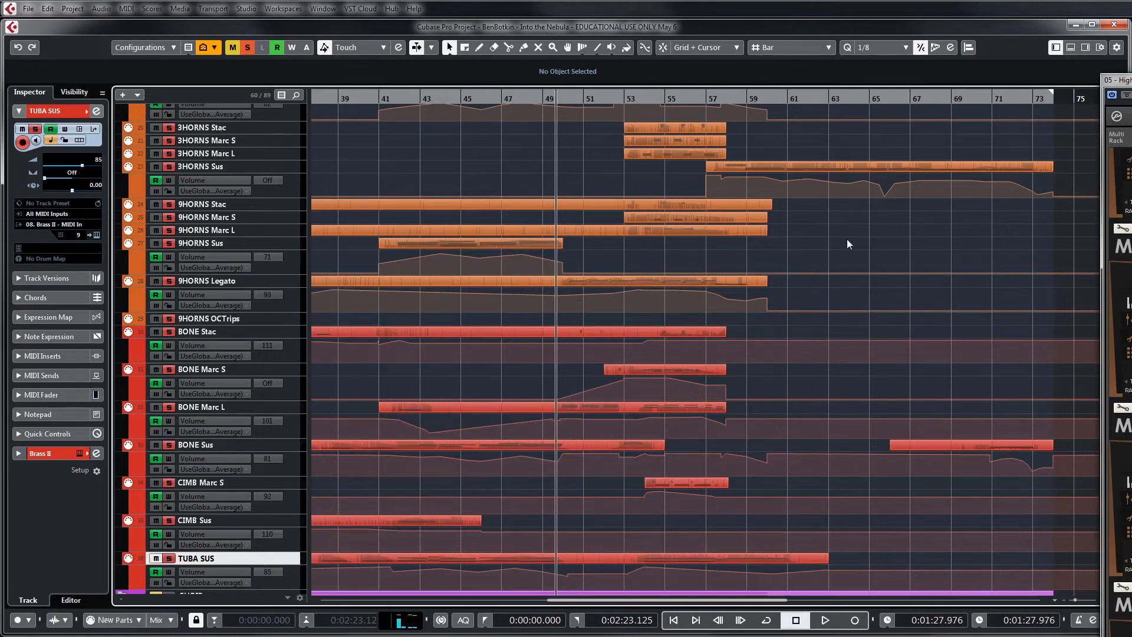
Select the TPT Stacc track and set the playhead to about the middle of bar 53
scroll(838, 252, "up", 5)
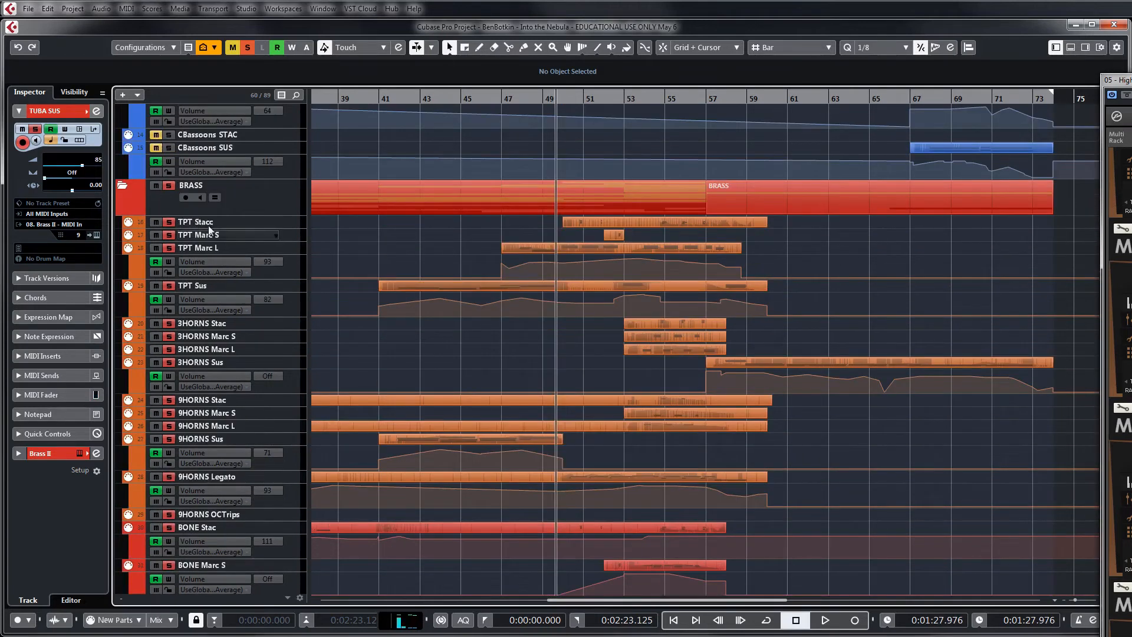
left_click(208, 227)
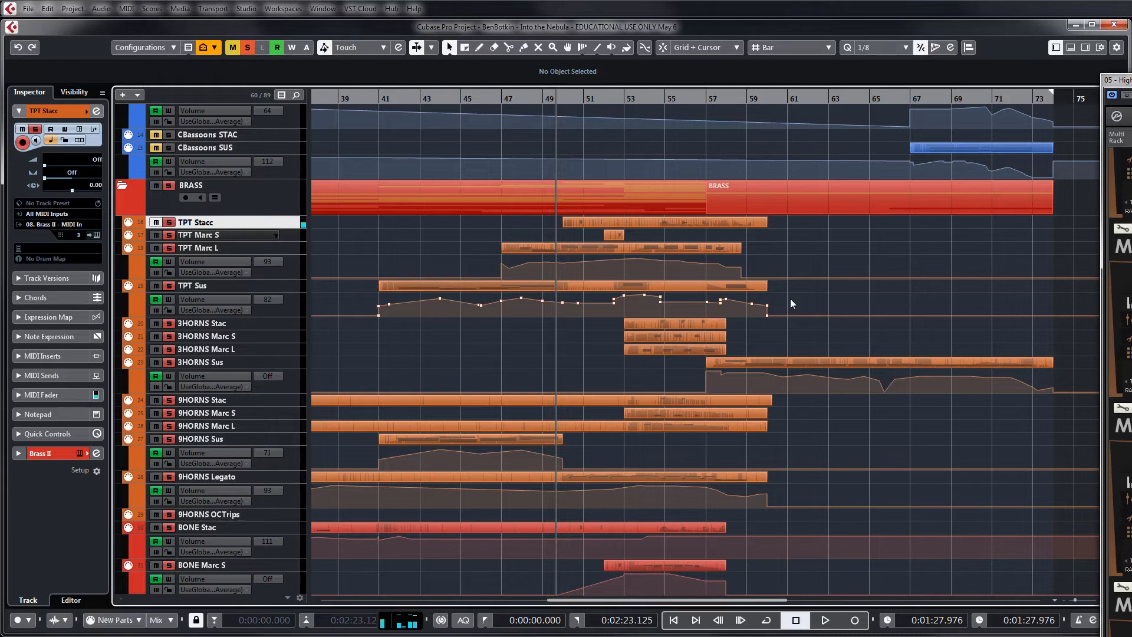
left_click(634, 100)
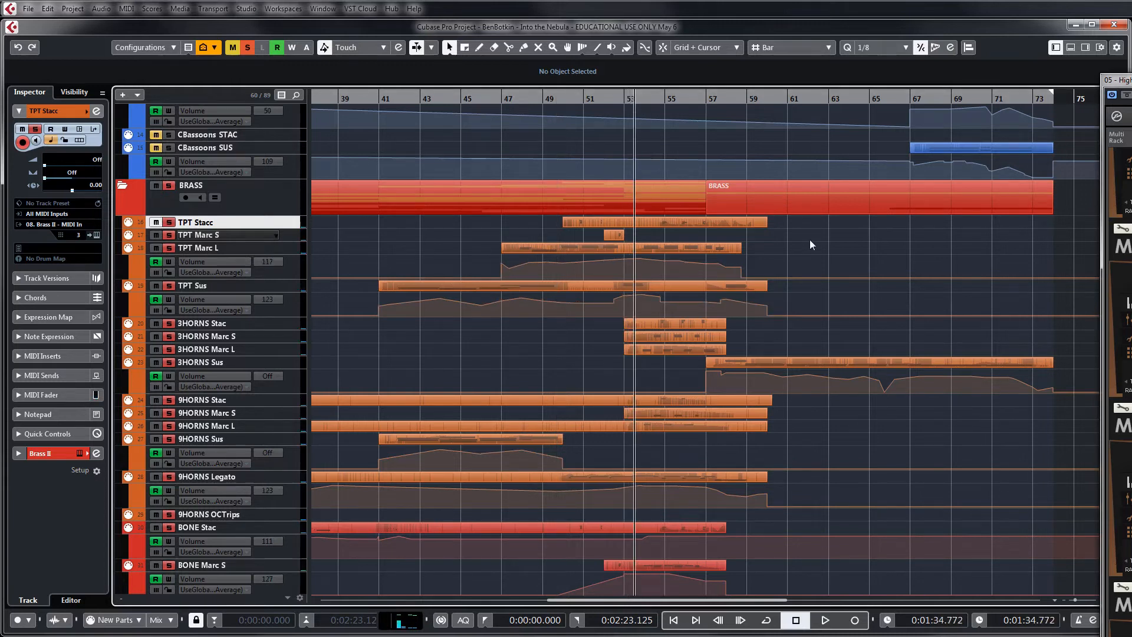
Deactivate all track solos and look over the brass tracks with the whole piece's timeline in view
scroll(811, 239, "down", 3)
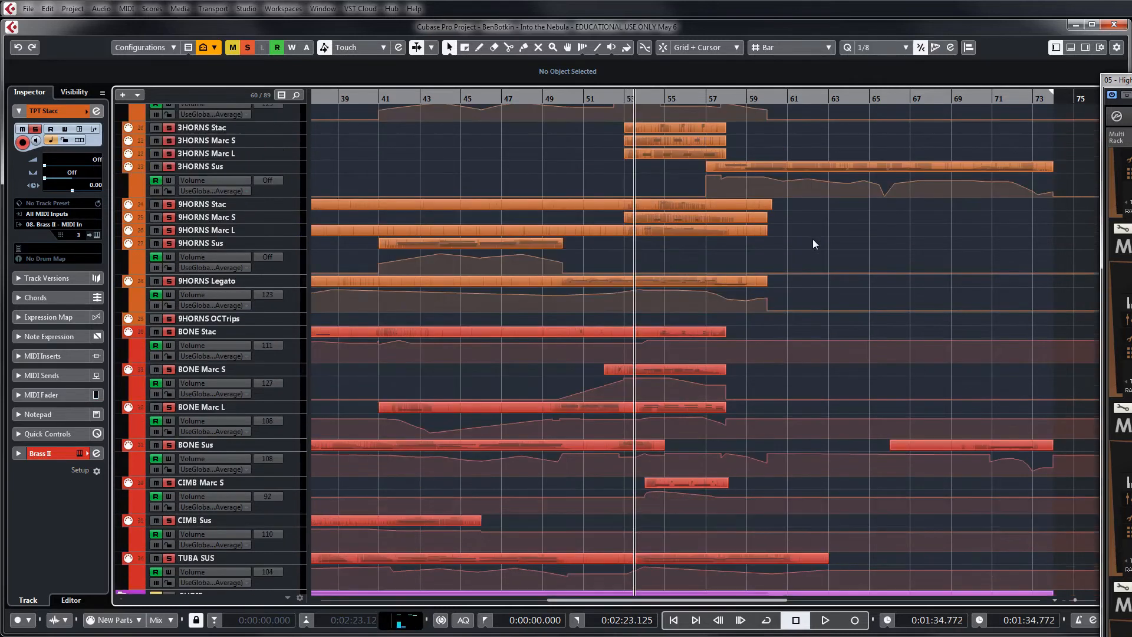
scroll(812, 239, "up", 2)
scroll(813, 239, "up", 2)
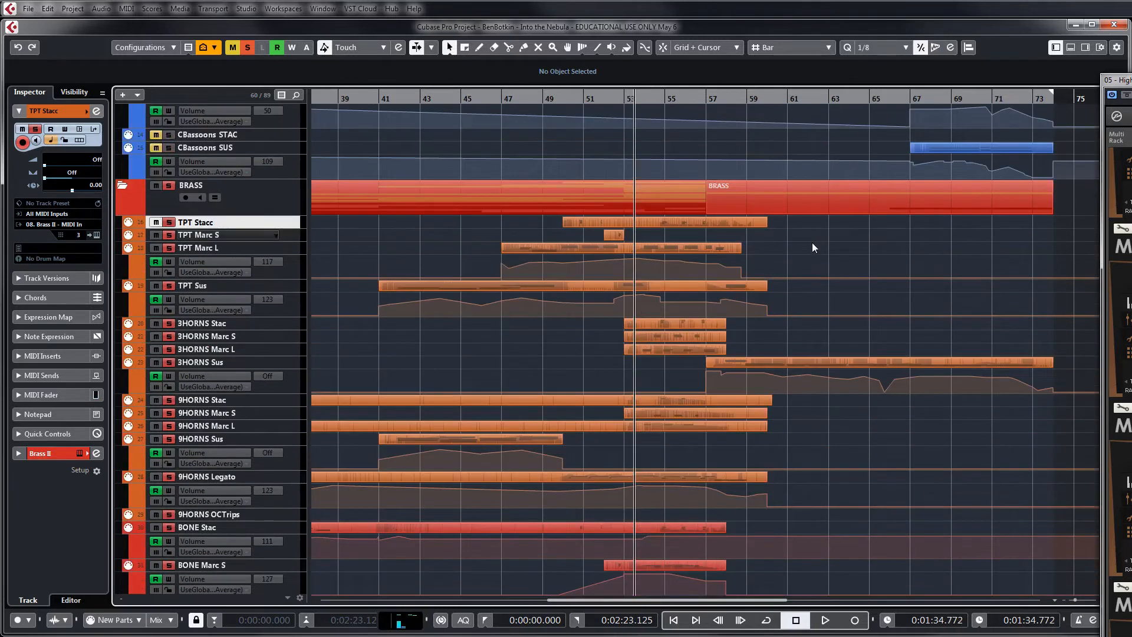
scroll(812, 243, "down", 8)
key("g")
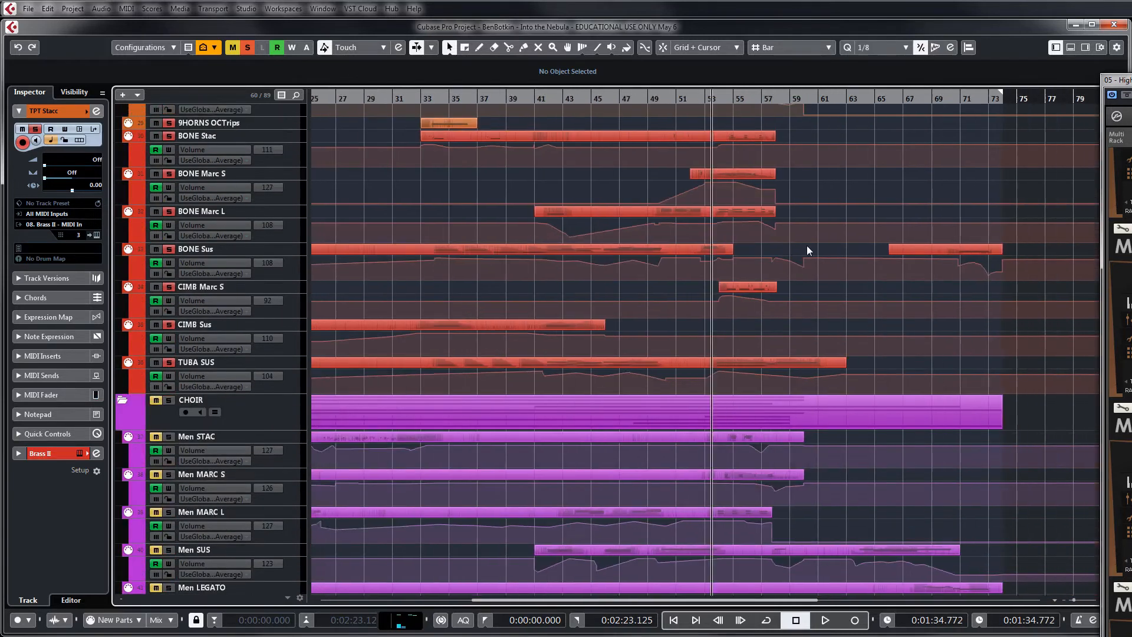
key("g")
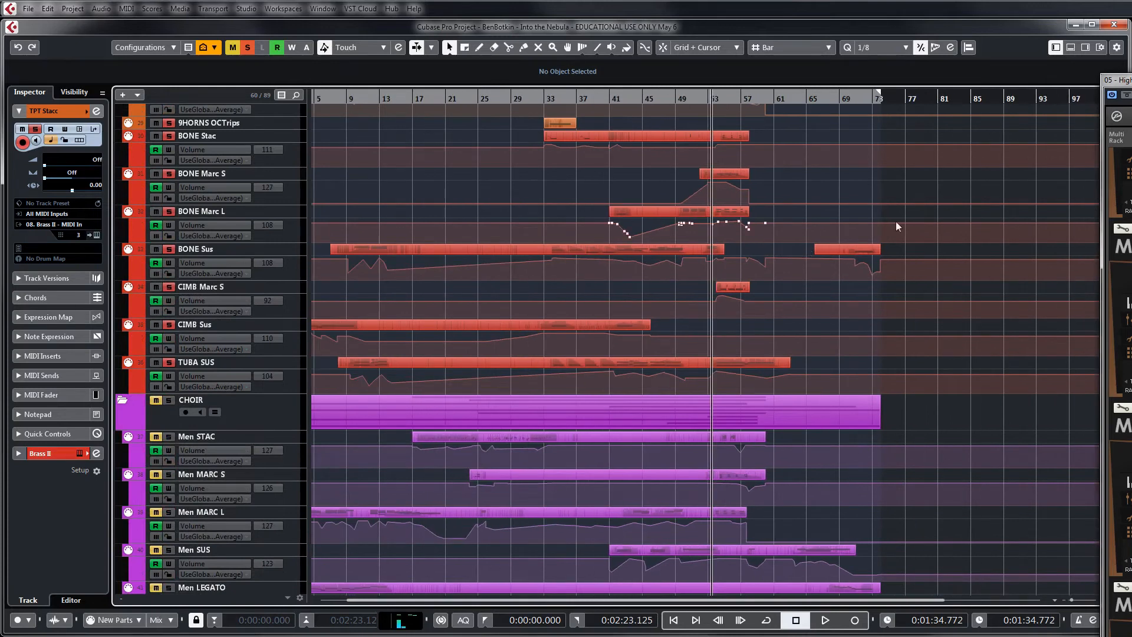
left_click(247, 47)
scroll(423, 185, "up", 5)
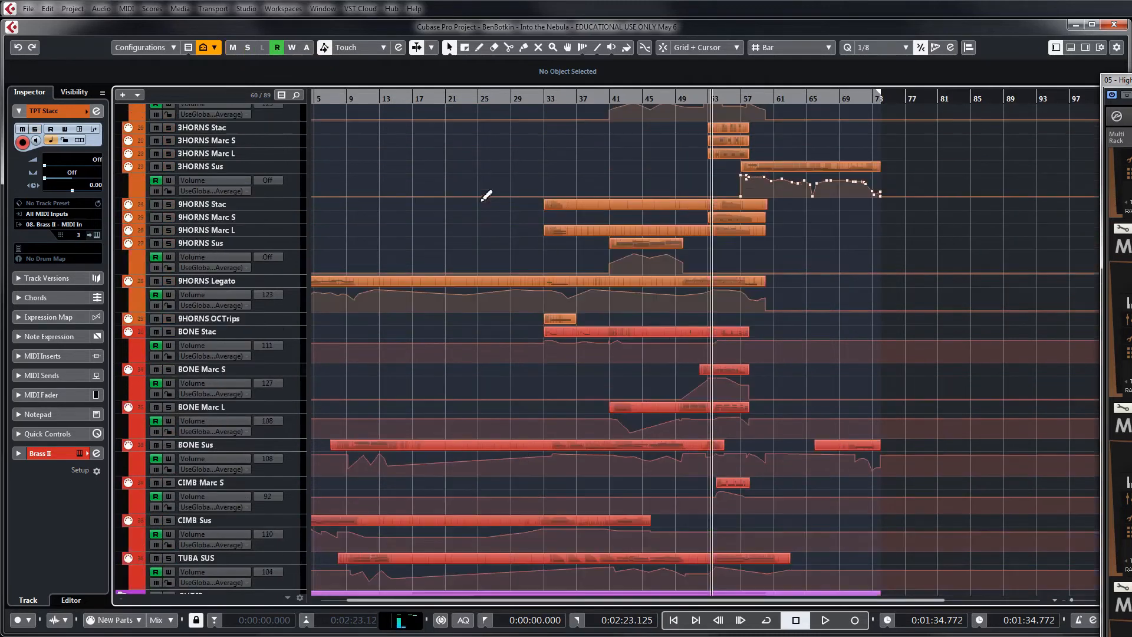
scroll(485, 293, "up", 10)
scroll(484, 293, "down", 5)
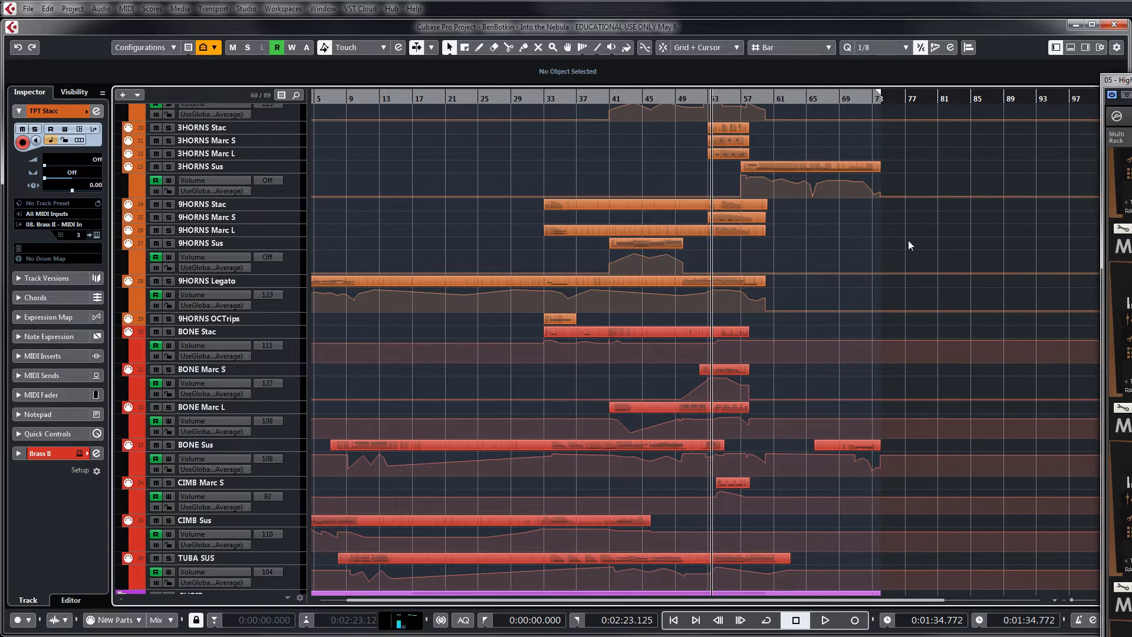
Look over the bone, cimbasso and tuba tracks, continuing through the men's and women's choir tracks
scroll(909, 245, "down", 3)
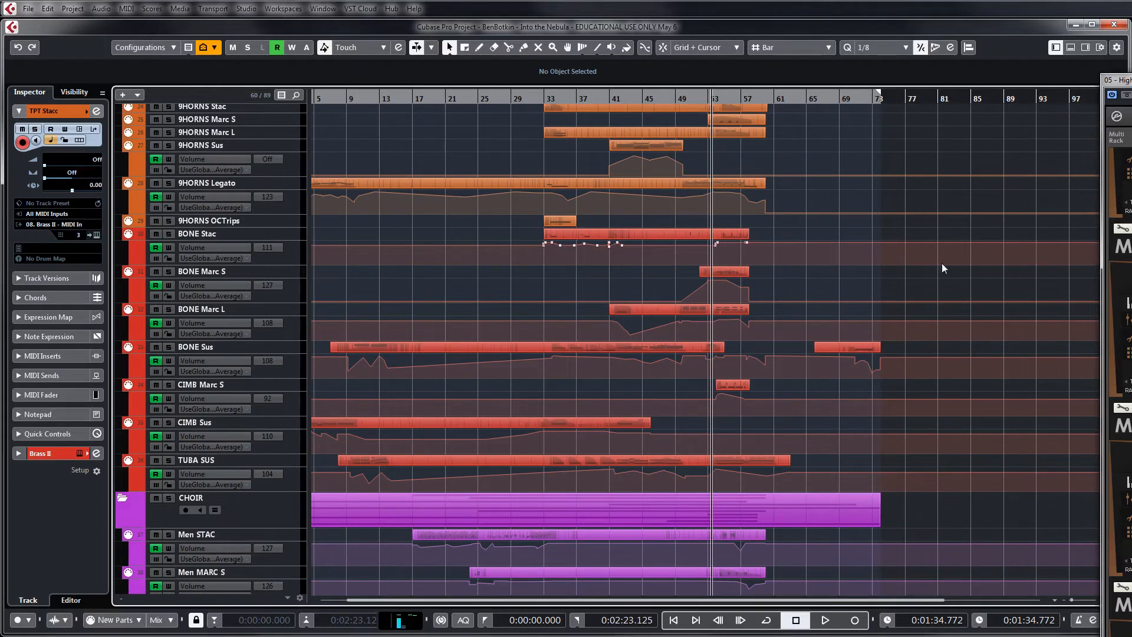
scroll(942, 264, "up", 3)
scroll(937, 258, "down", 12)
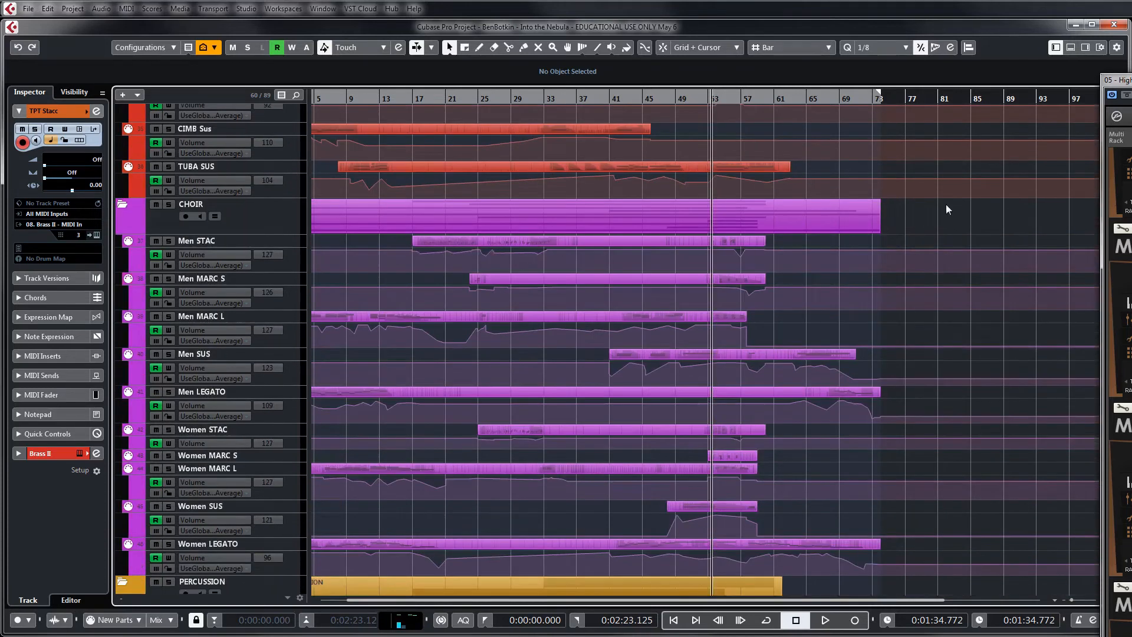
scroll(920, 224, "down", 3)
scroll(924, 224, "up", 3)
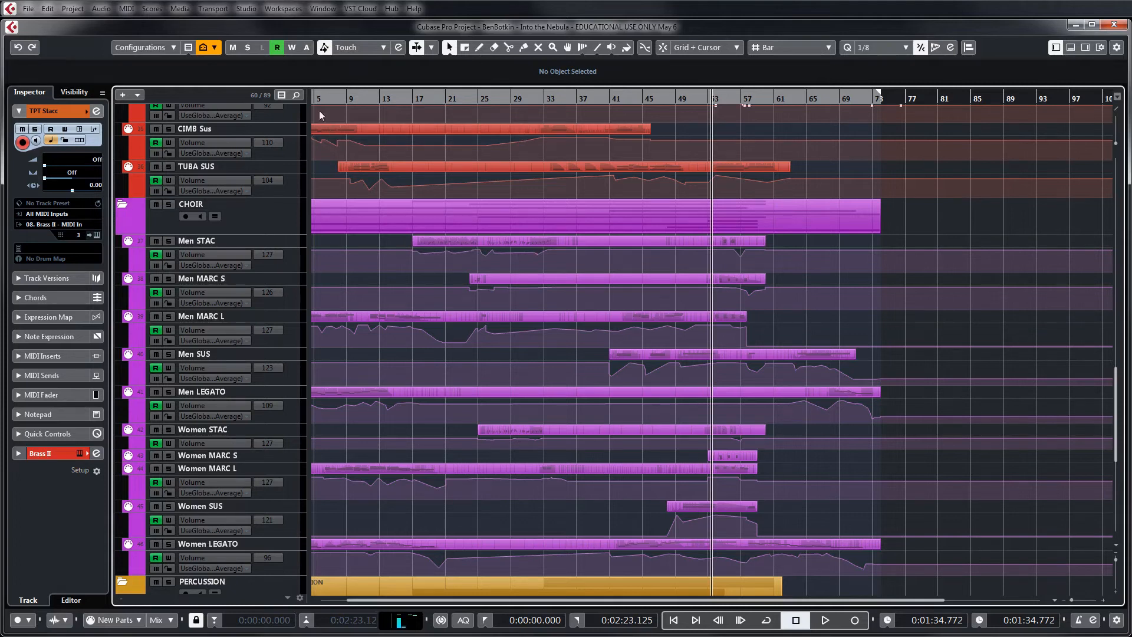
Solo the CHOIR folder track and play it from the start of the piece to about bar 21
mouse_move(323, 99)
left_mouse_down()
mouse_move(297, 95)
mouse_move(335, 95)
mouse_move(322, 95)
left_mouse_up()
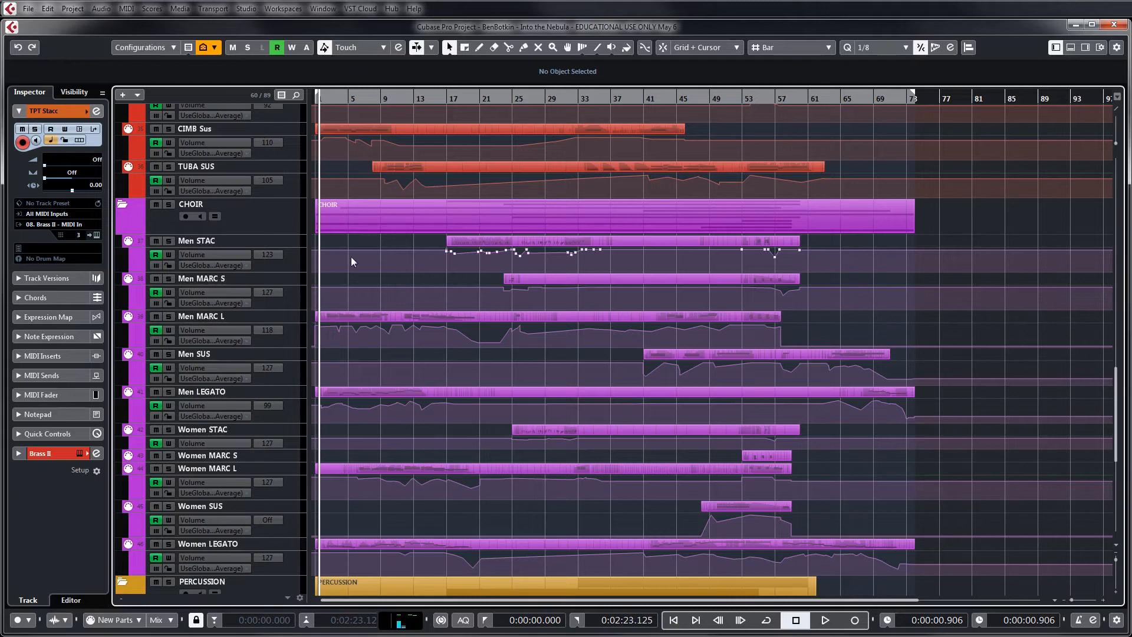
key("h")
key("h")
key("h")
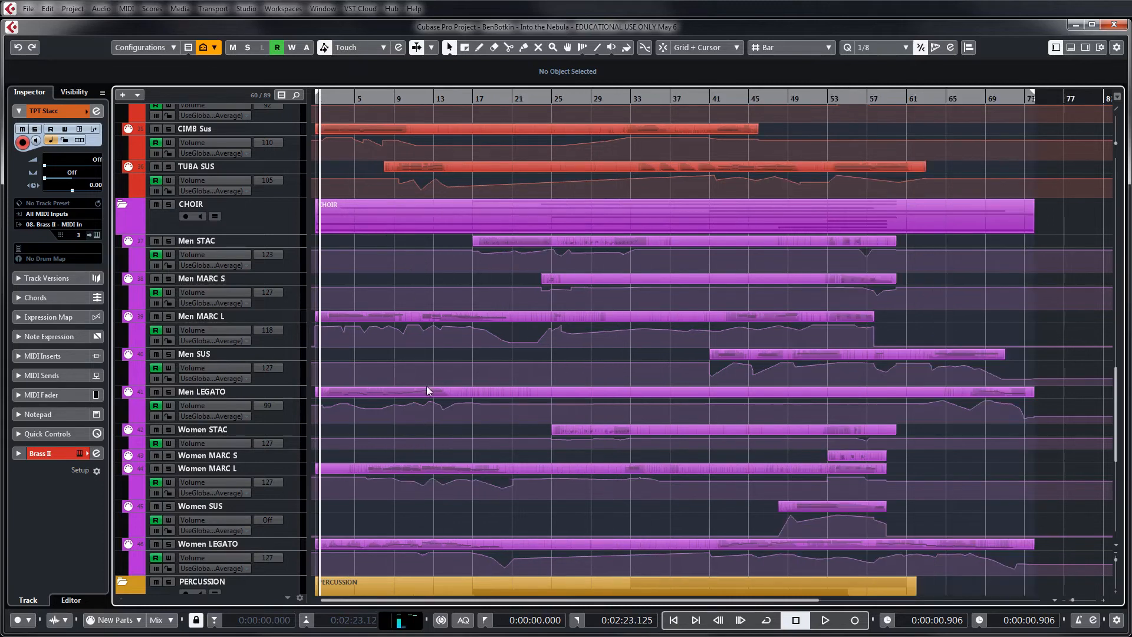
key("h")
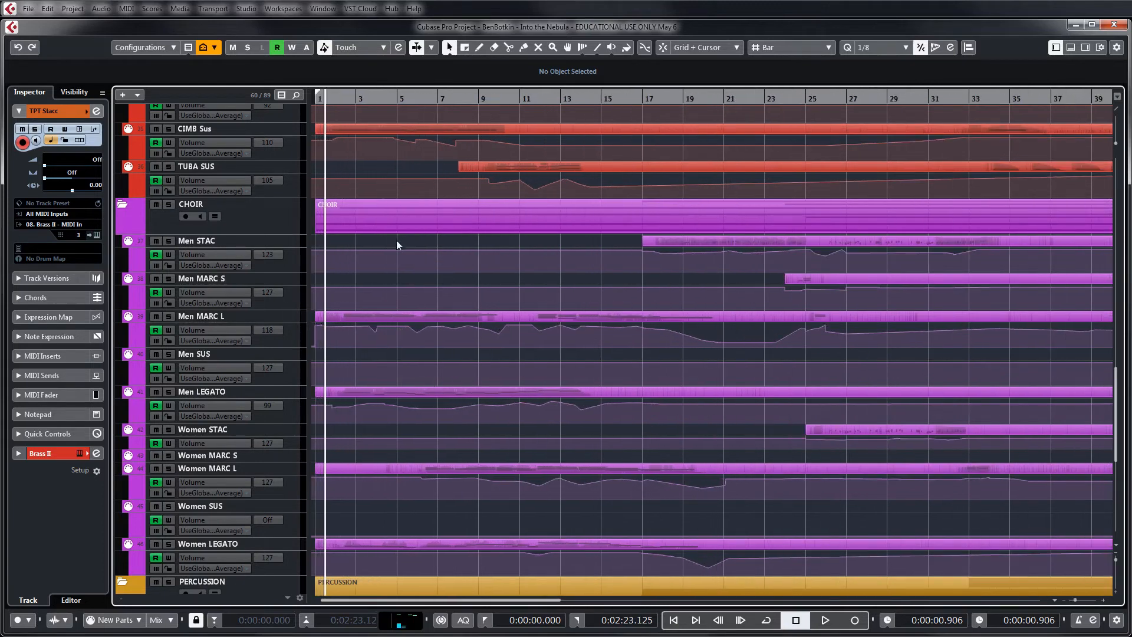
left_click(170, 204)
key("space")
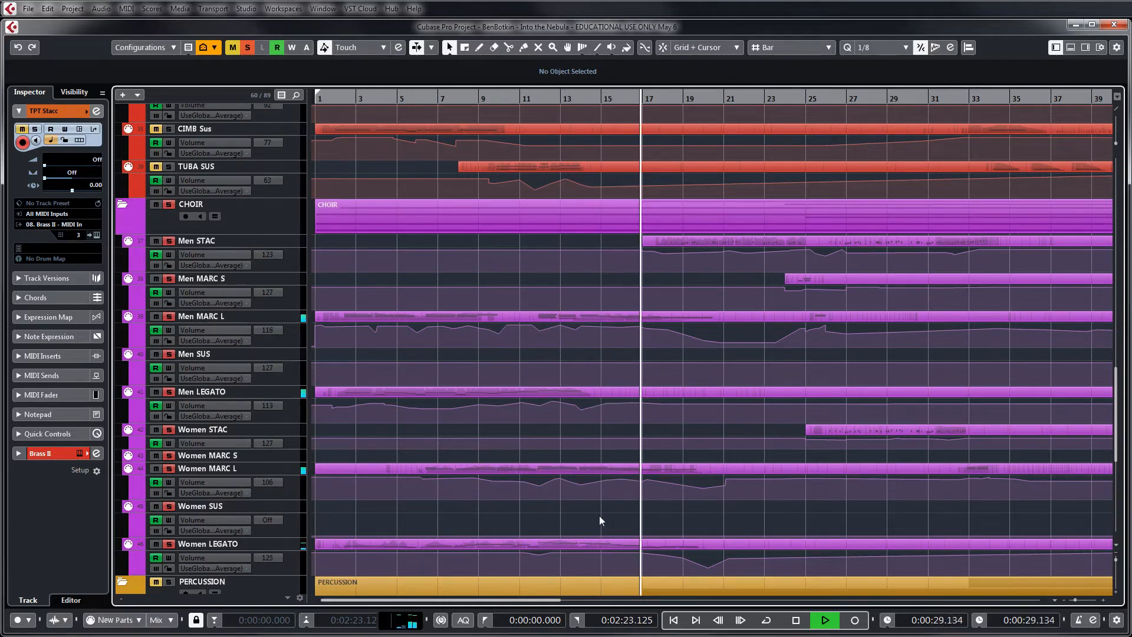
key("g")
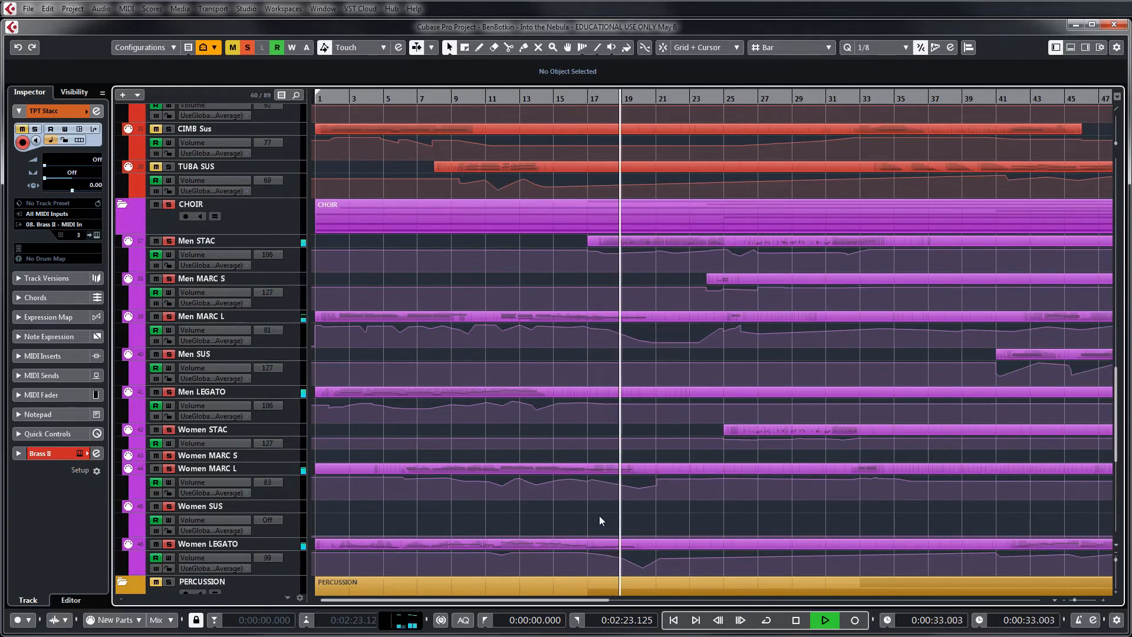
left_click(642, 306)
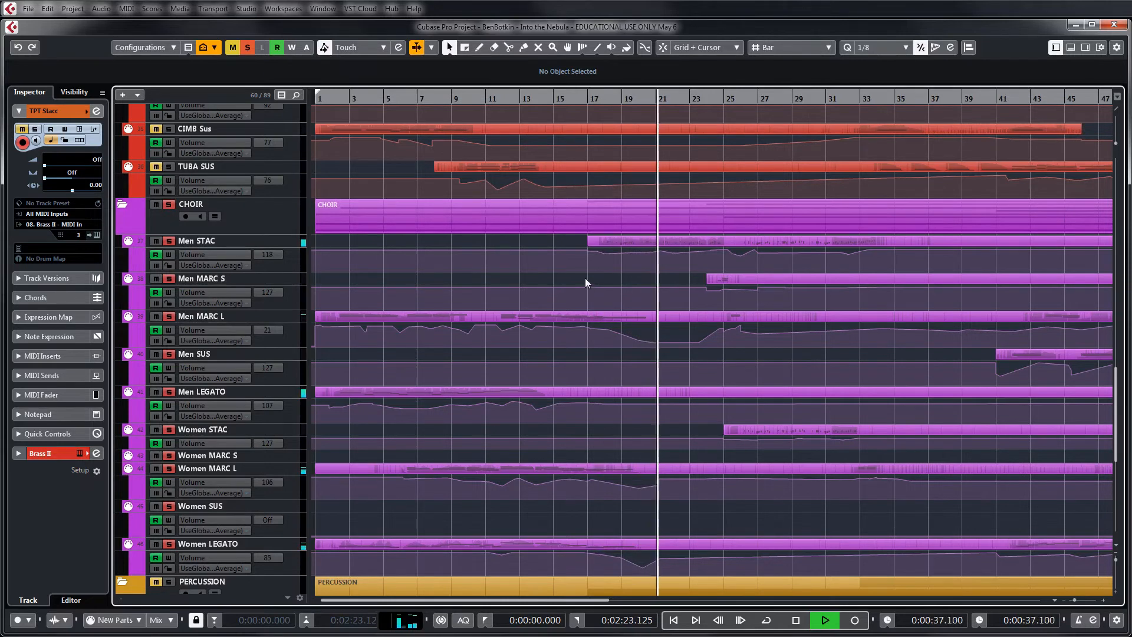
key("space")
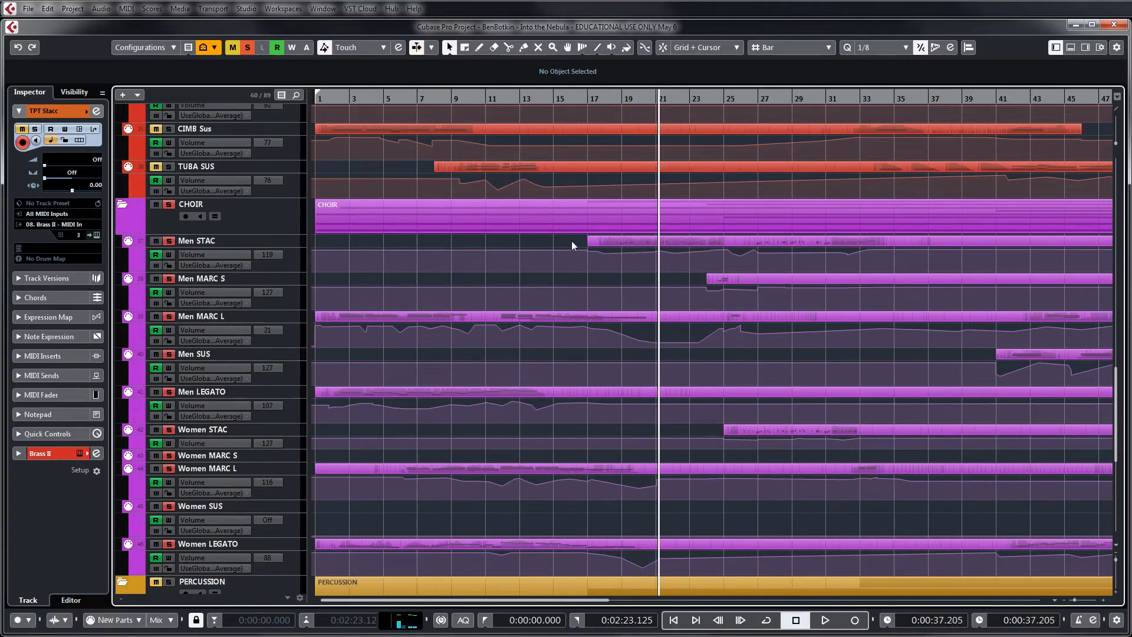
Move the playhead to bar 17, deactivate all solos and solo the Bassoons Stac track
left_click(735, 99)
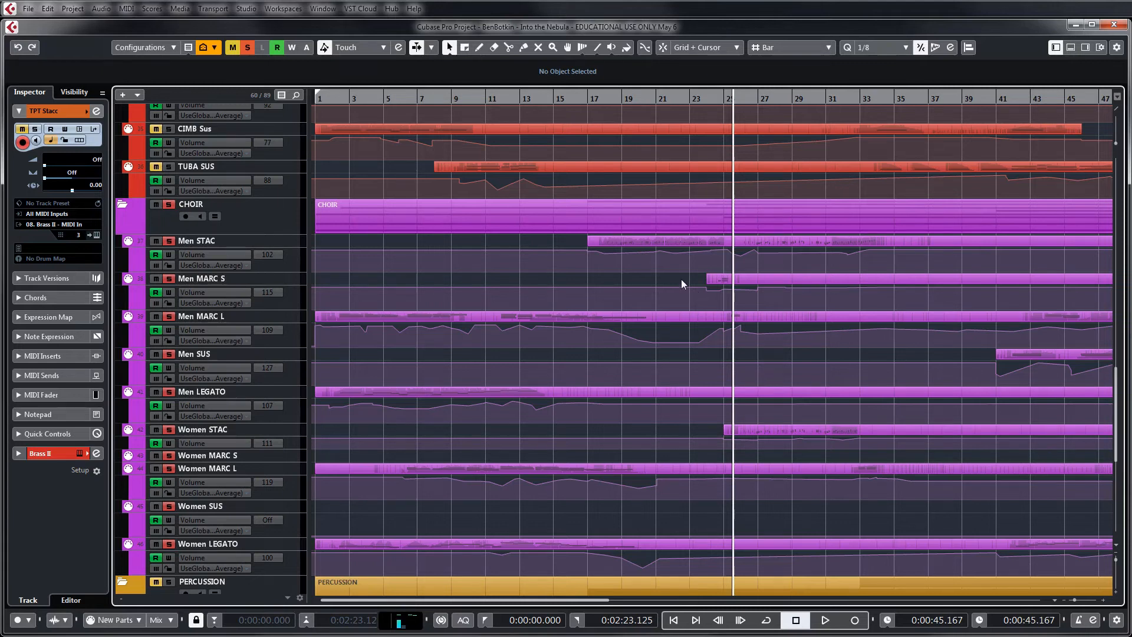
scroll(766, 341, "up", 5)
scroll(770, 342, "up", 15)
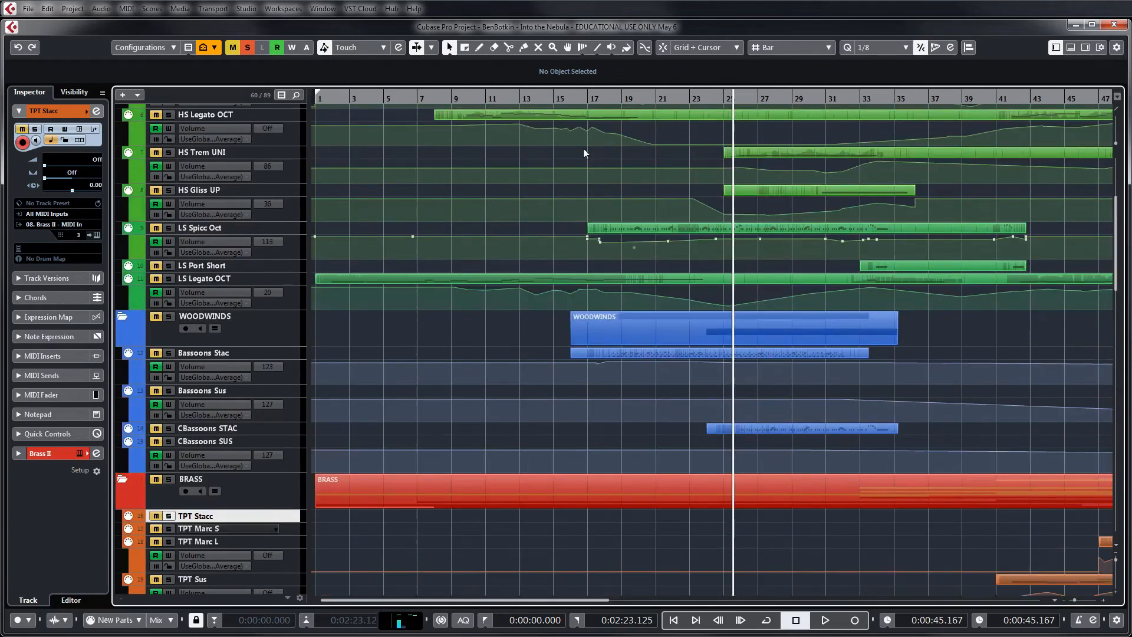
left_click(588, 98)
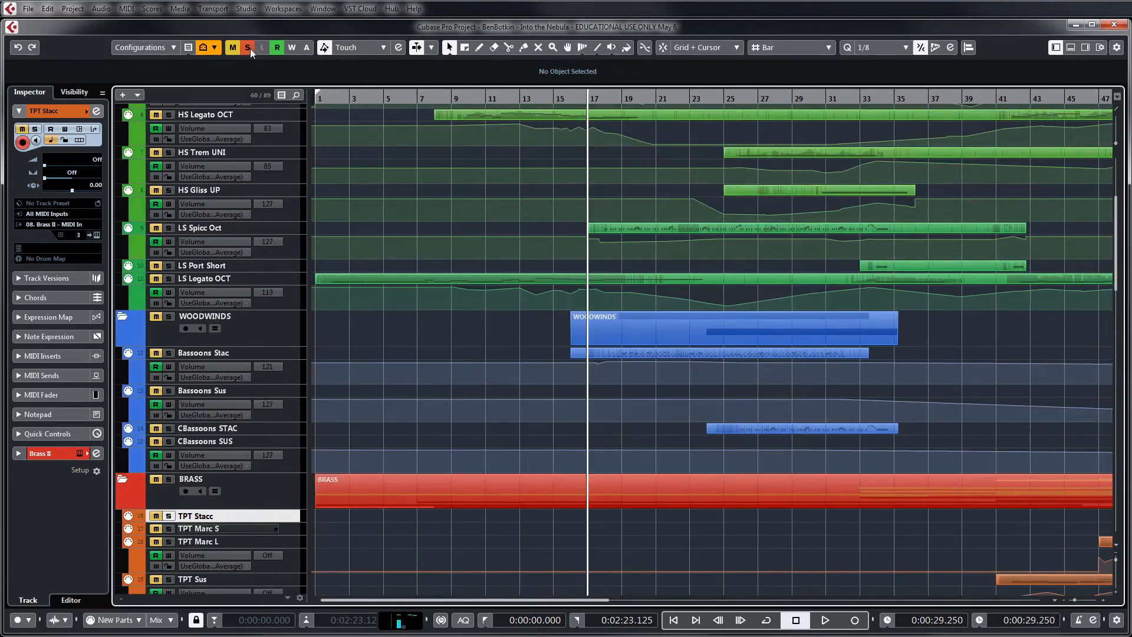
left_click(249, 48)
left_click(169, 352)
Add HS Spicc UNI, Men STAC and Men MARC S to the solo and play from bar 17
scroll(501, 360, "up", 5)
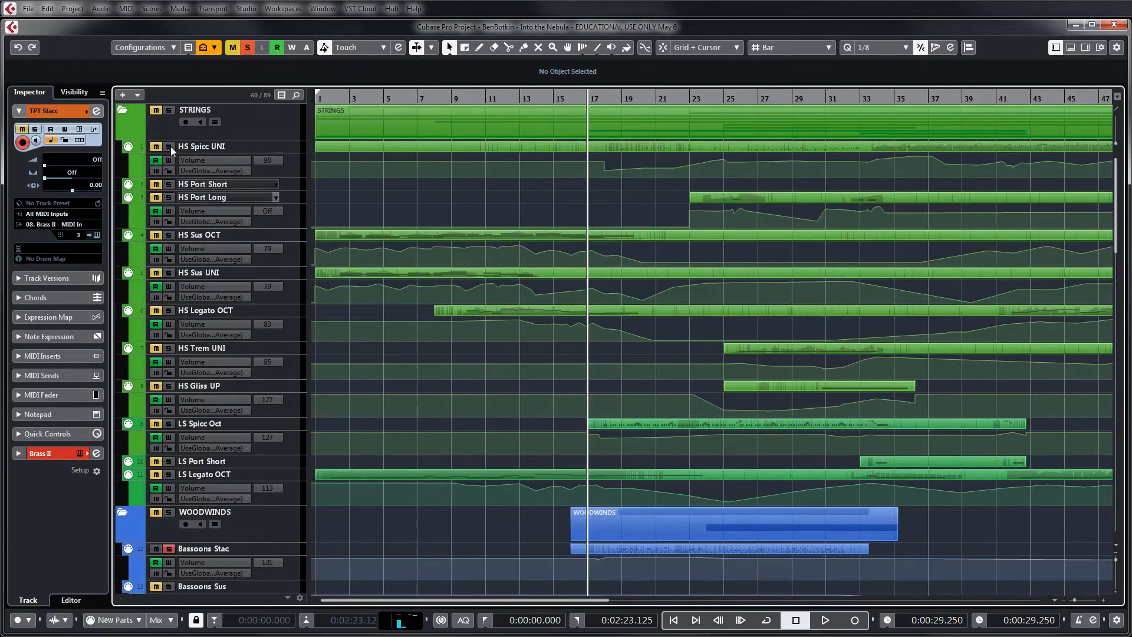
scroll(628, 177, "down", 7)
scroll(639, 201, "down", 8)
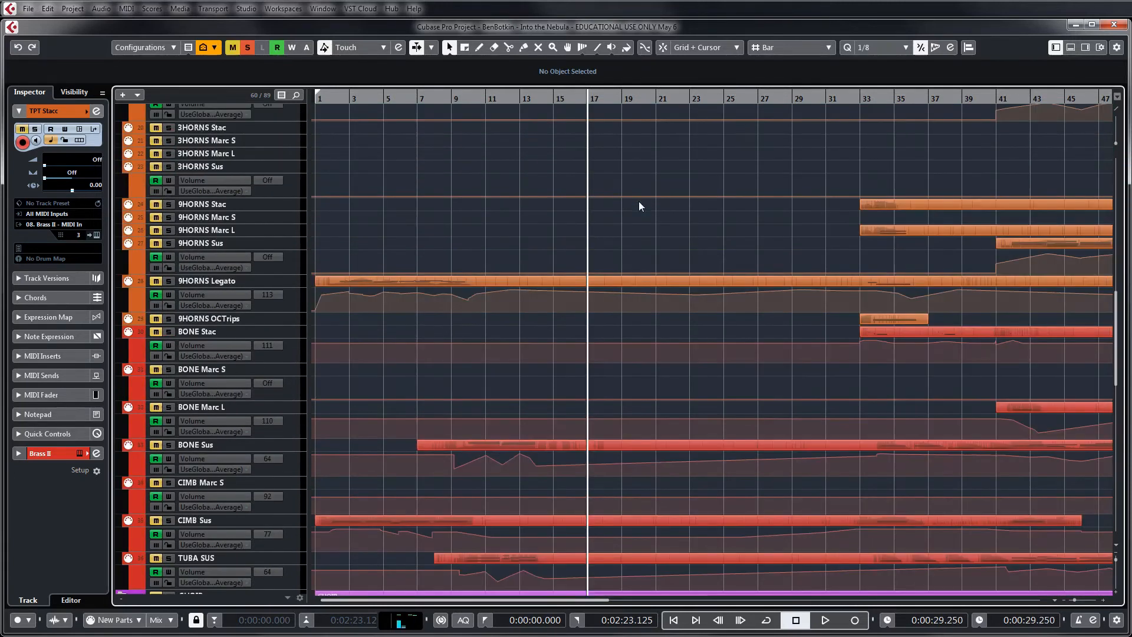
scroll(643, 198, "up", 3)
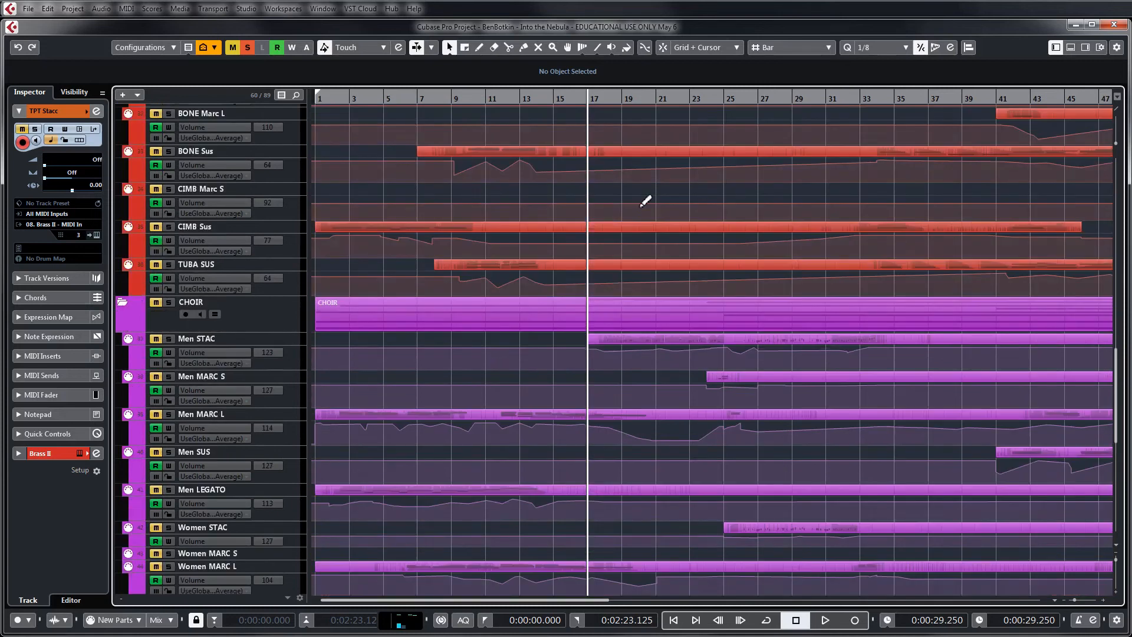
left_click(157, 341)
key("space")
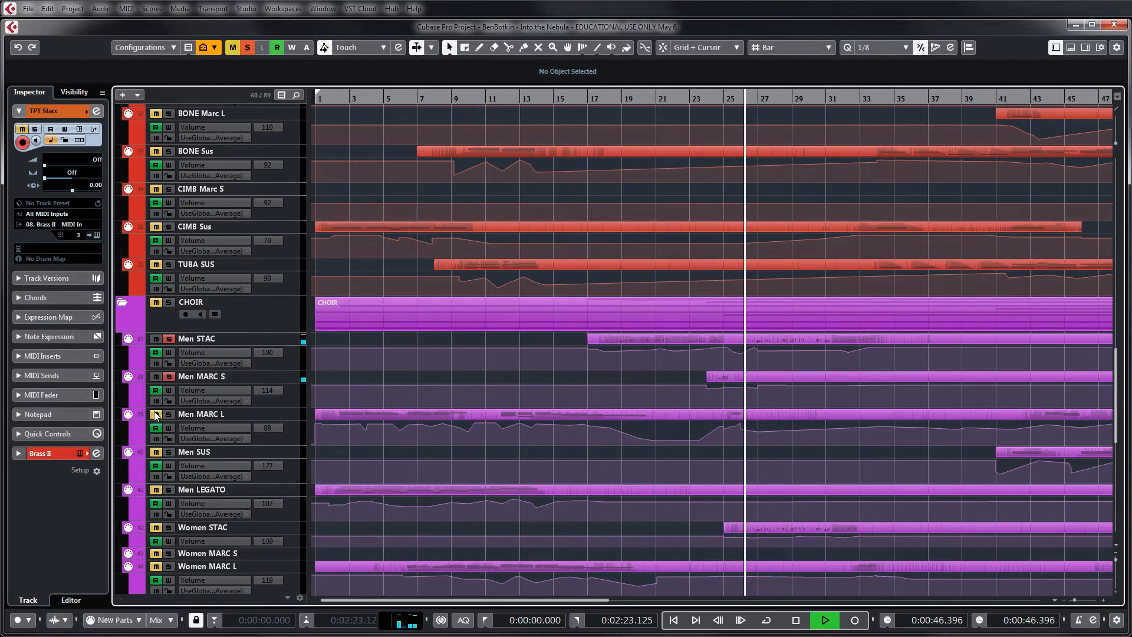
Replay from about bar 19, adding Men MARC L, HS Port Short and HS Port Long to the soloed tracks
left_click(631, 99)
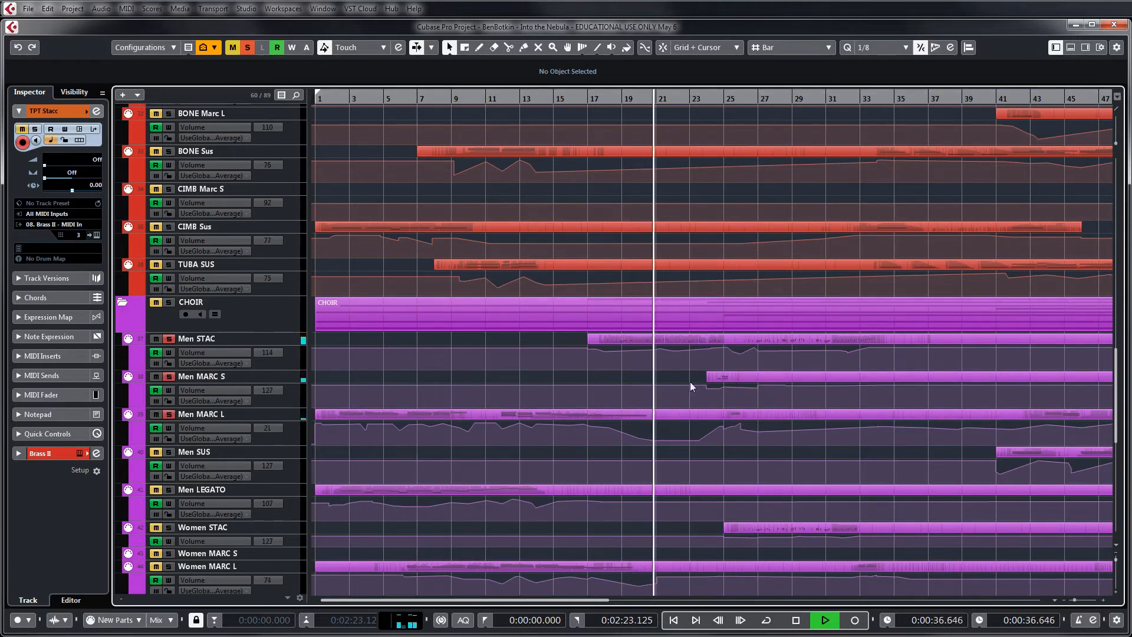
scroll(852, 334, "up", 10)
scroll(853, 333, "up", 10)
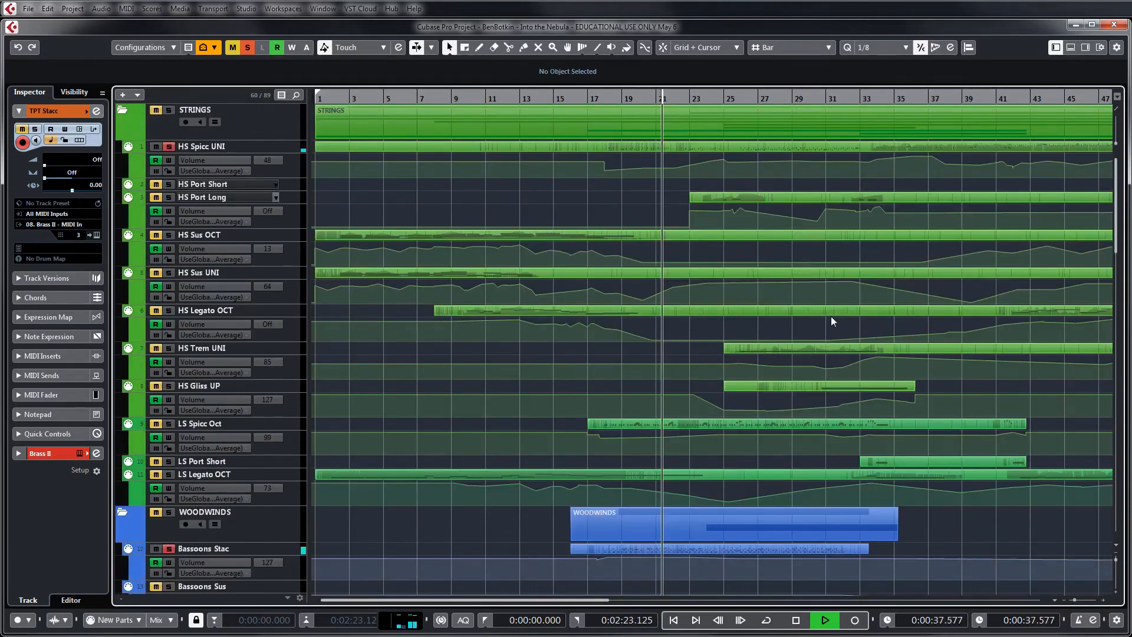
left_click(156, 186)
left_click(155, 199)
left_click(155, 187)
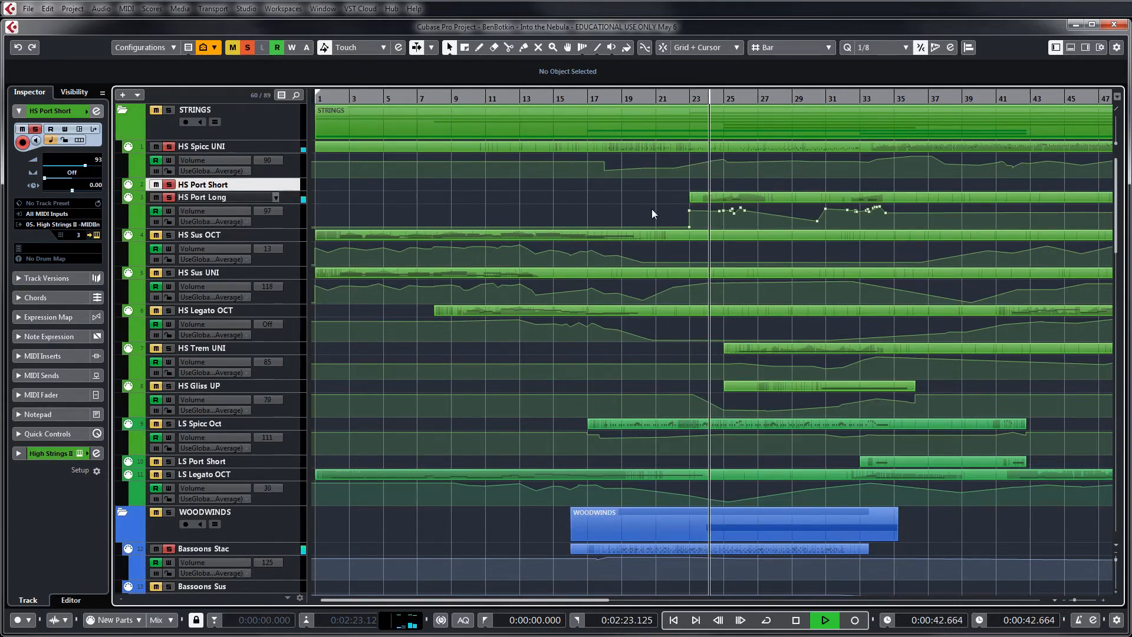
Examine the men's choir parts and their volume automation from about bar 22 during the soloed playback
scroll(652, 209, "down", 15)
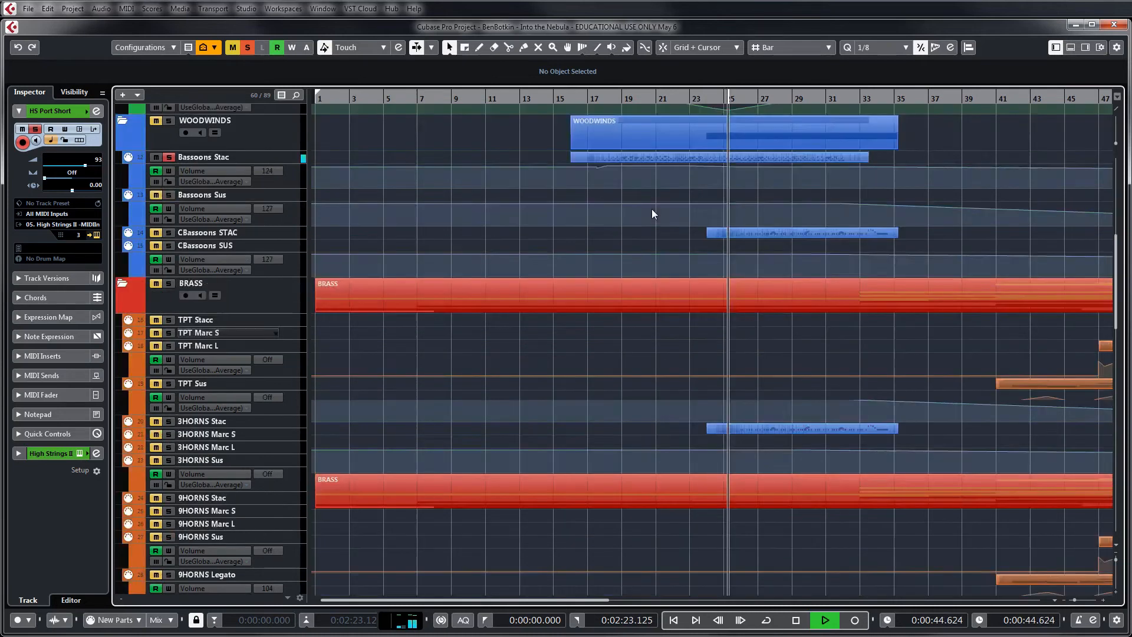
scroll(655, 210, "down", 2)
scroll(723, 351, "up", 5)
scroll(724, 350, "up", 3)
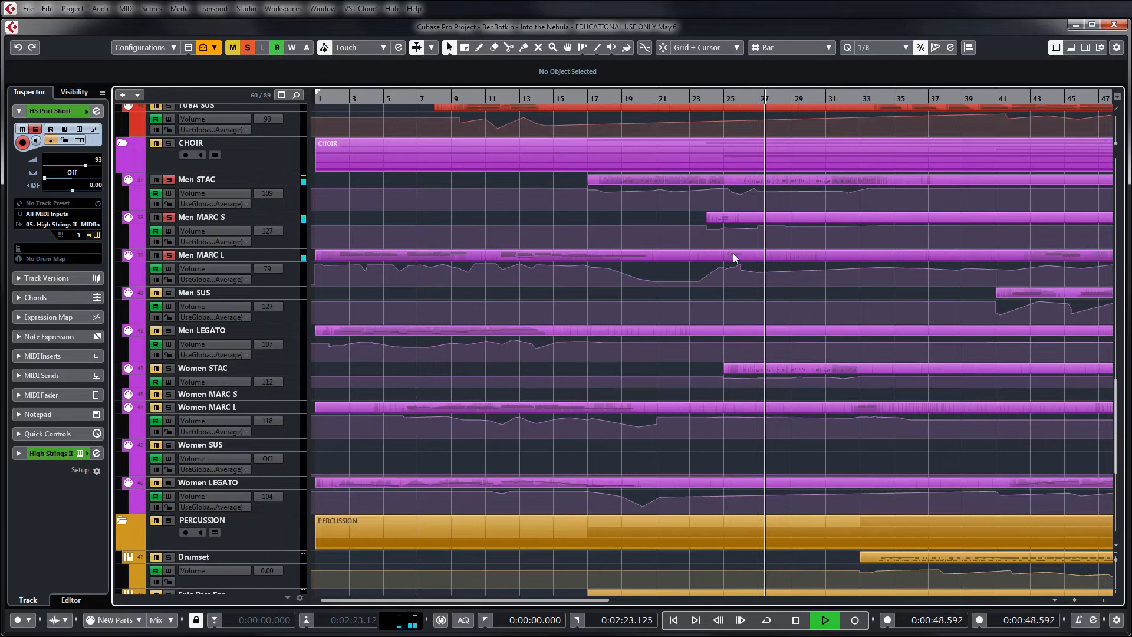
key("h")
key("h")
key("h")
key("h")
key("h")
key("h")
key("h")
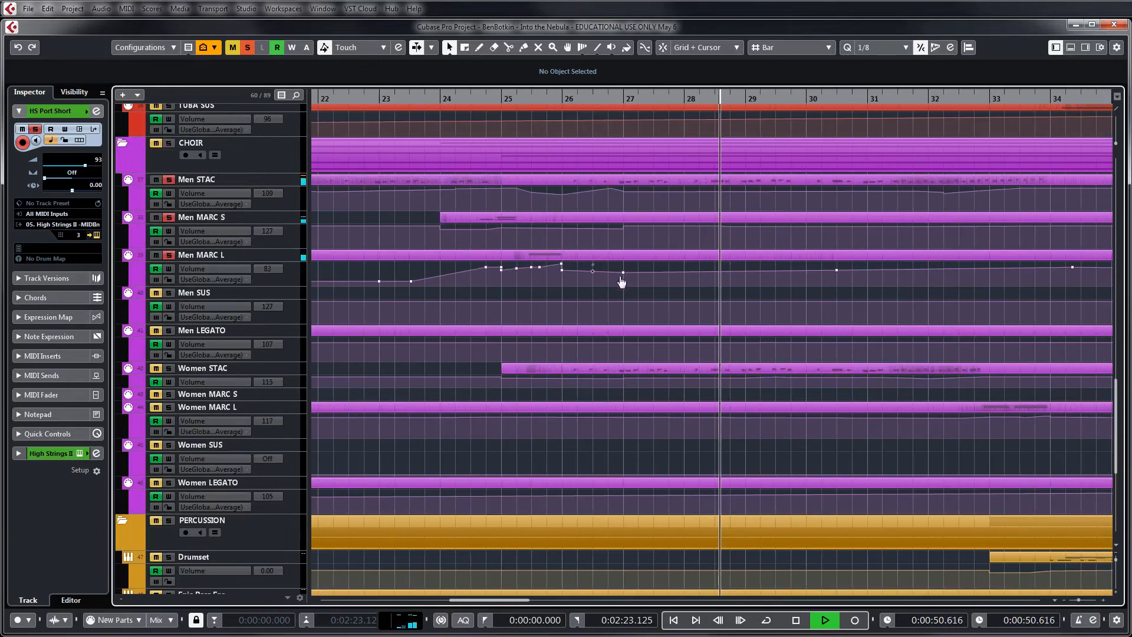
key("g")
key("g")
key("g")
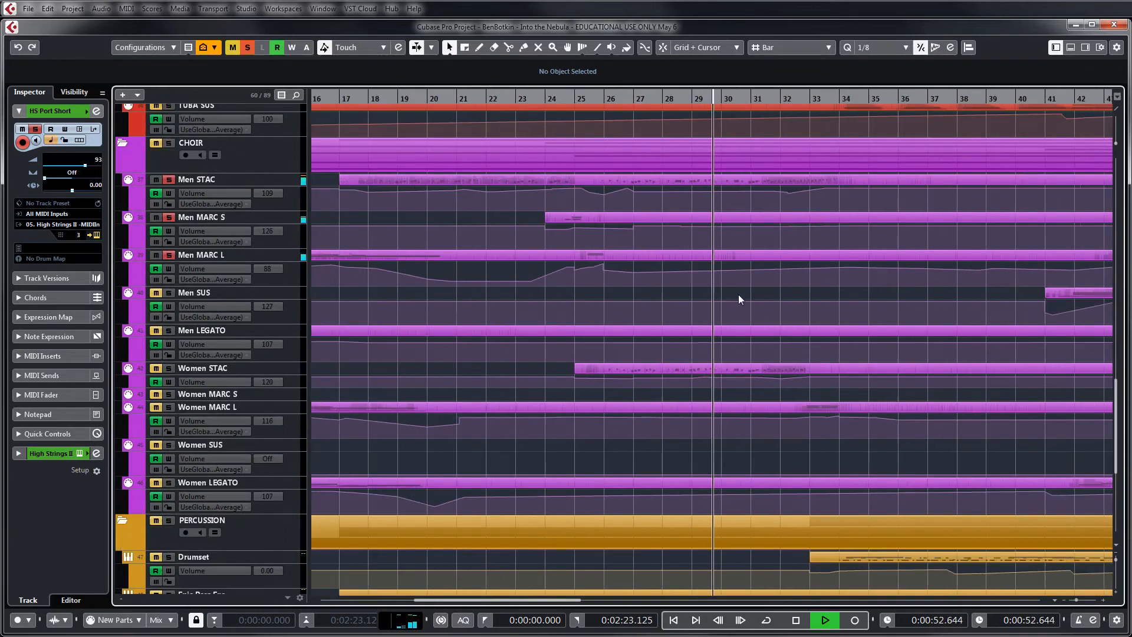
Add Women STAC and Women MARC L to the solo and stop playback past bar 34
left_click(157, 369)
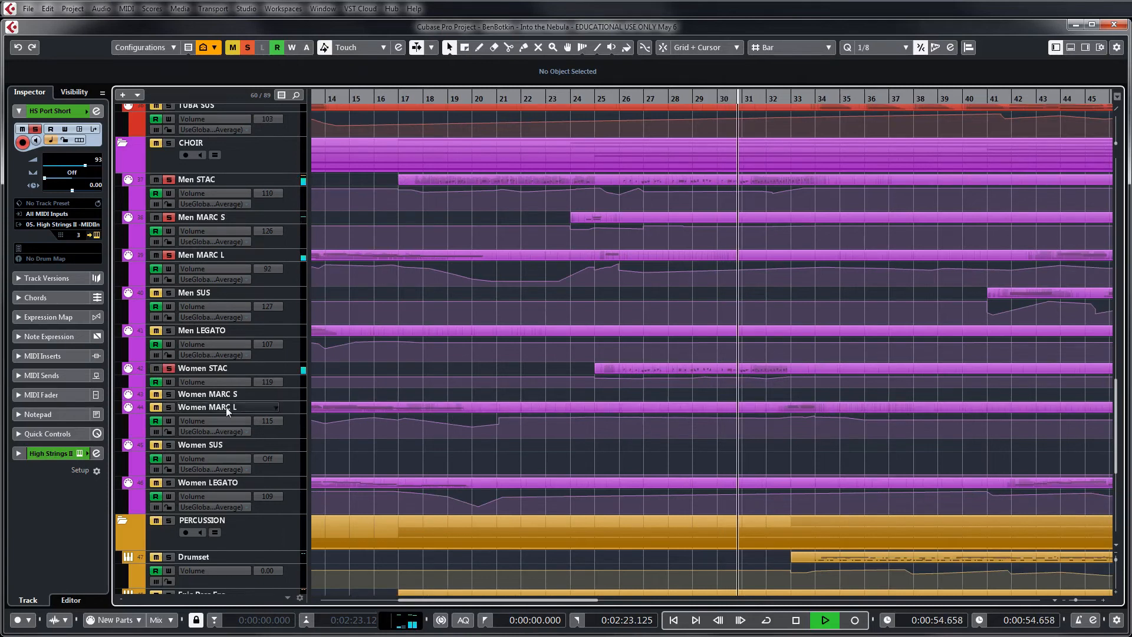
left_click(156, 407)
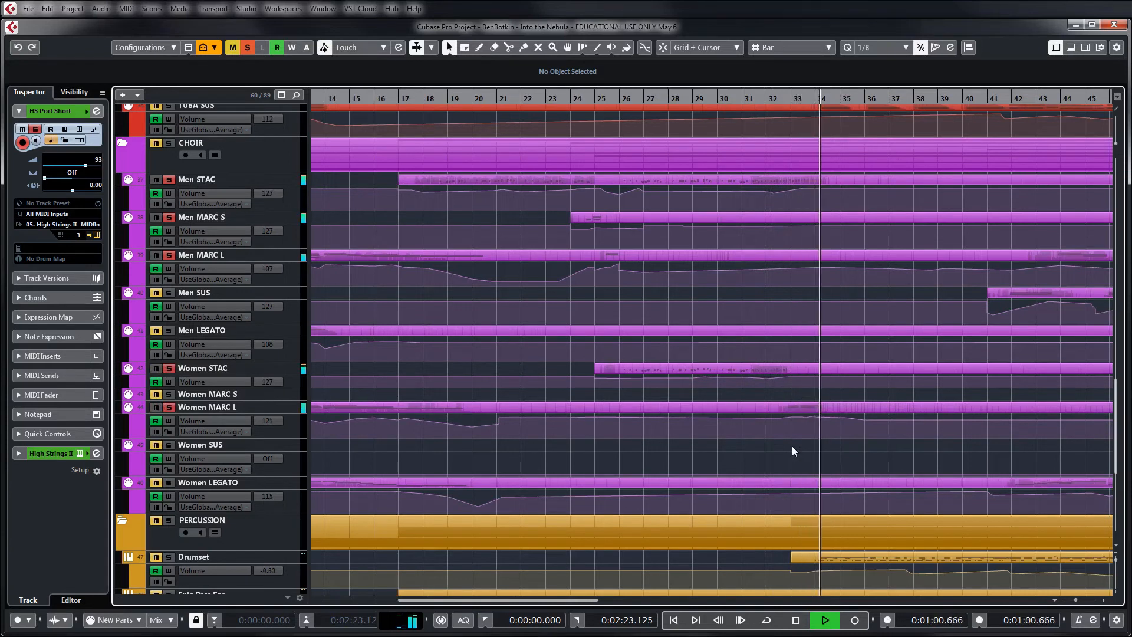
key("space")
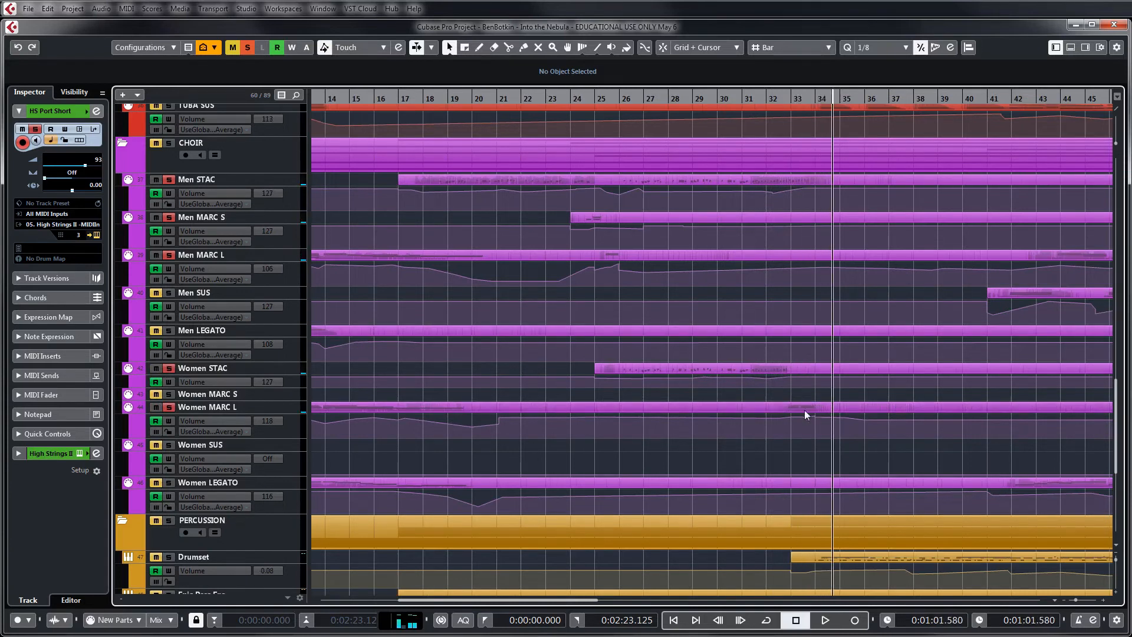
Enlarge the Women MARC L volume automation lane and examine its curve around bars 33 to 34
left_click_drag(305, 437, 301, 581)
scroll(819, 440, "up", 8)
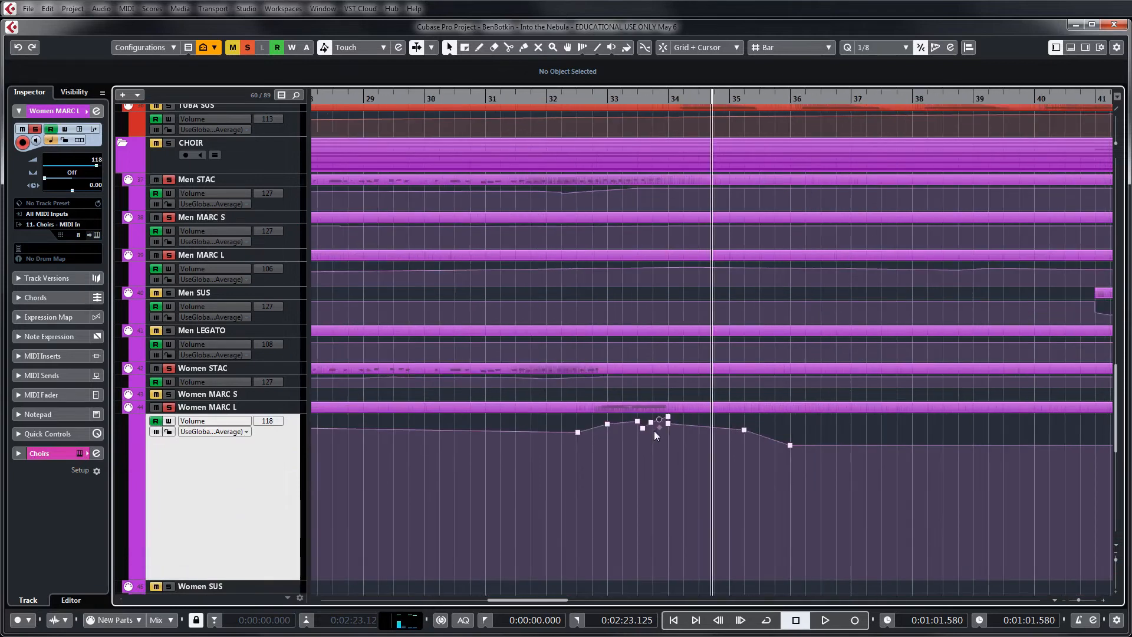
key("h")
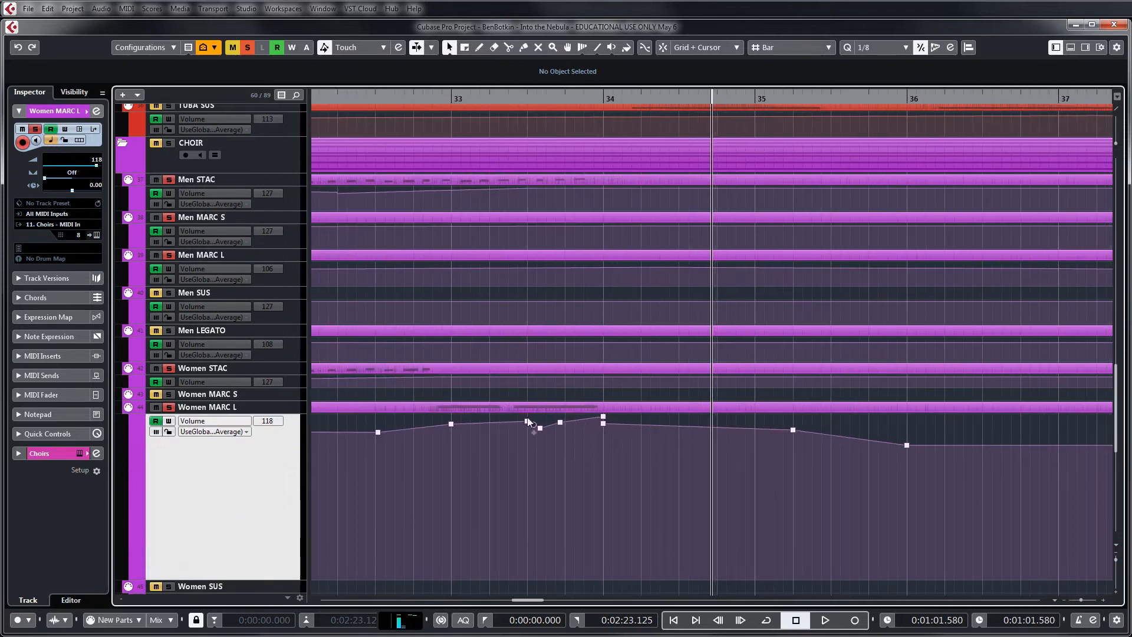
key("g")
key("g")
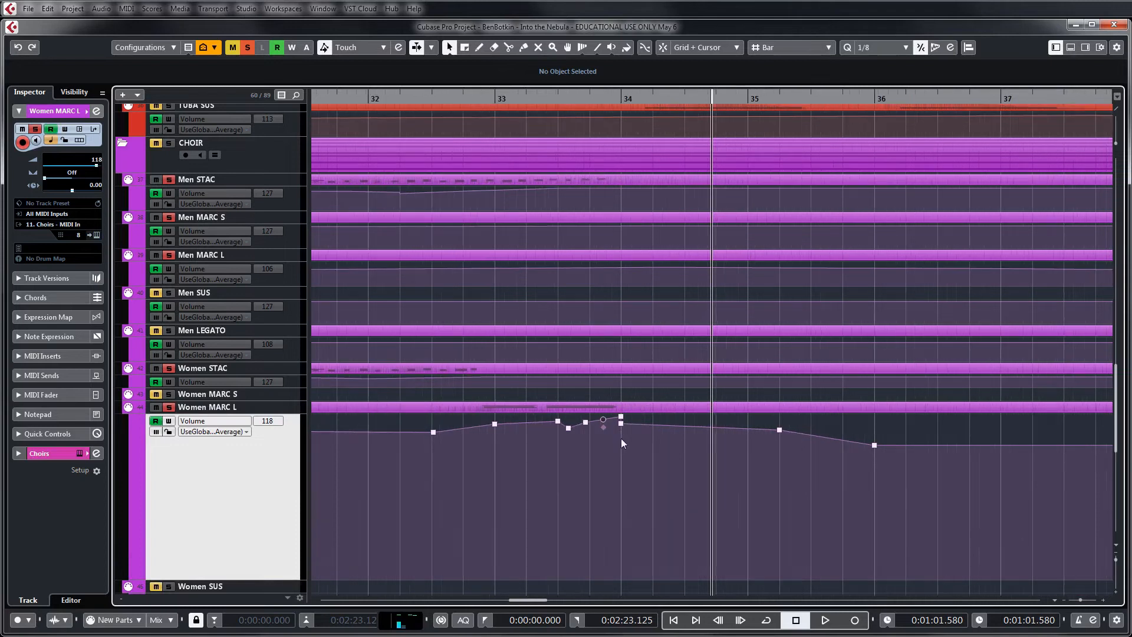
key("g")
key("g")
key("g")
key("g")
key("g")
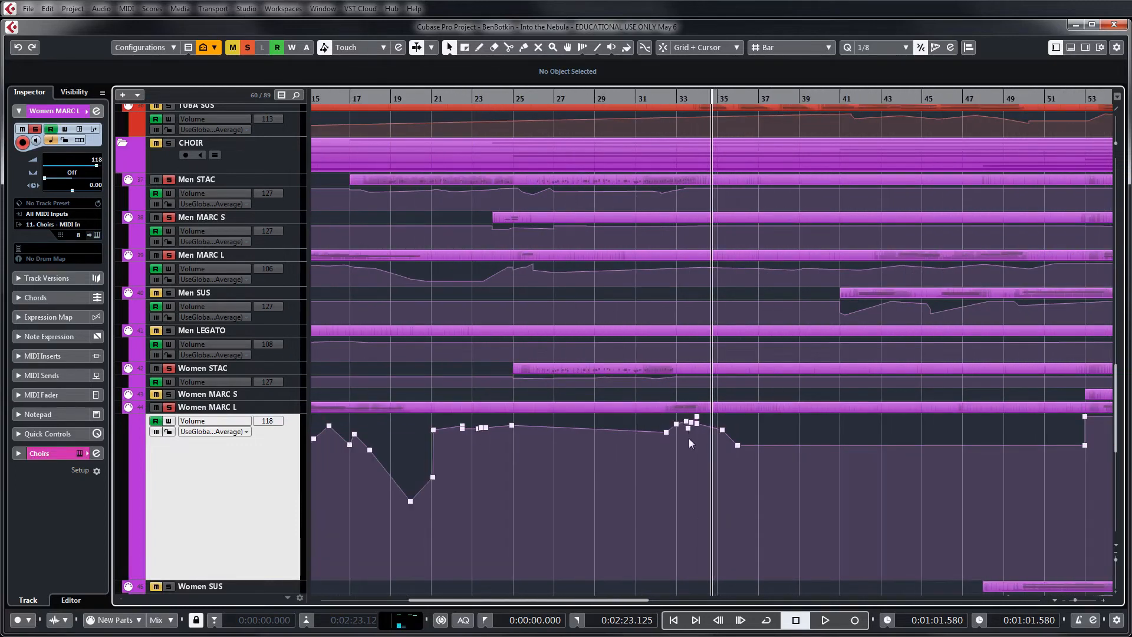
key("g")
Deactivate all mutes and solos and set the playhead just before bar 19
left_click(591, 96)
left_click(233, 47)
left_click(247, 47)
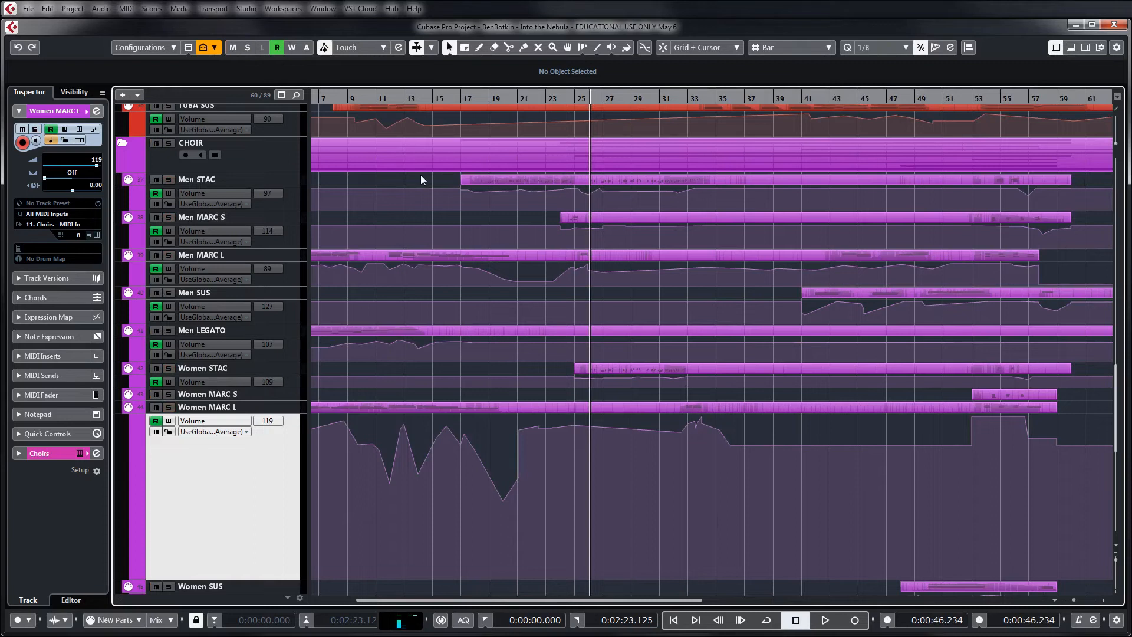
left_click(487, 96)
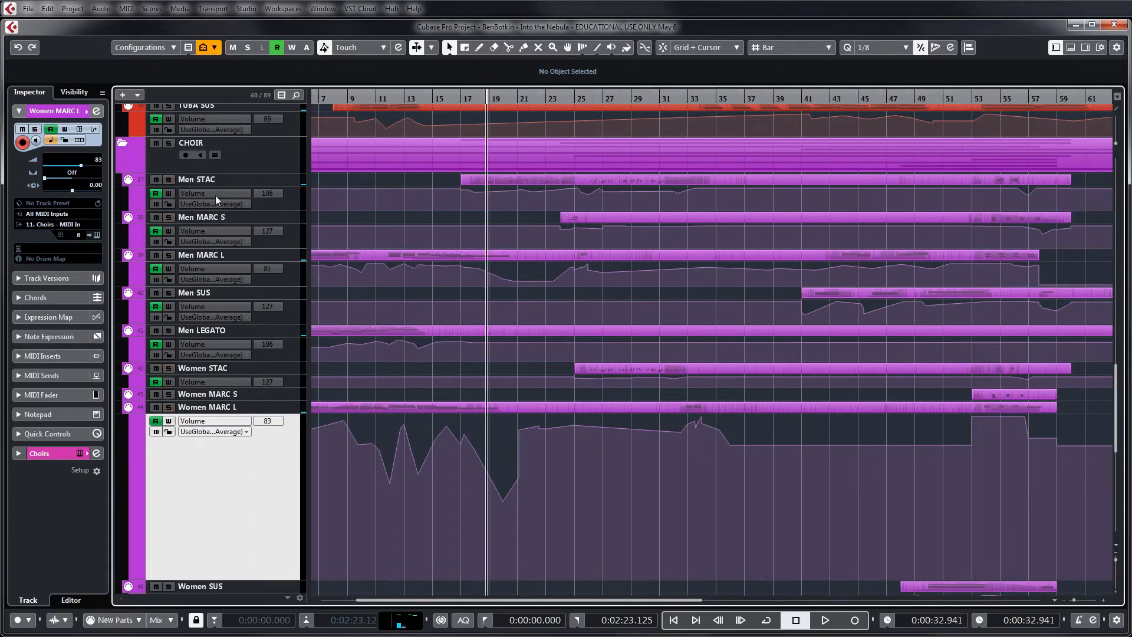
Select the Men STAC and Women STAC tracks together and set the playhead just before bar 25
left_click(212, 179)
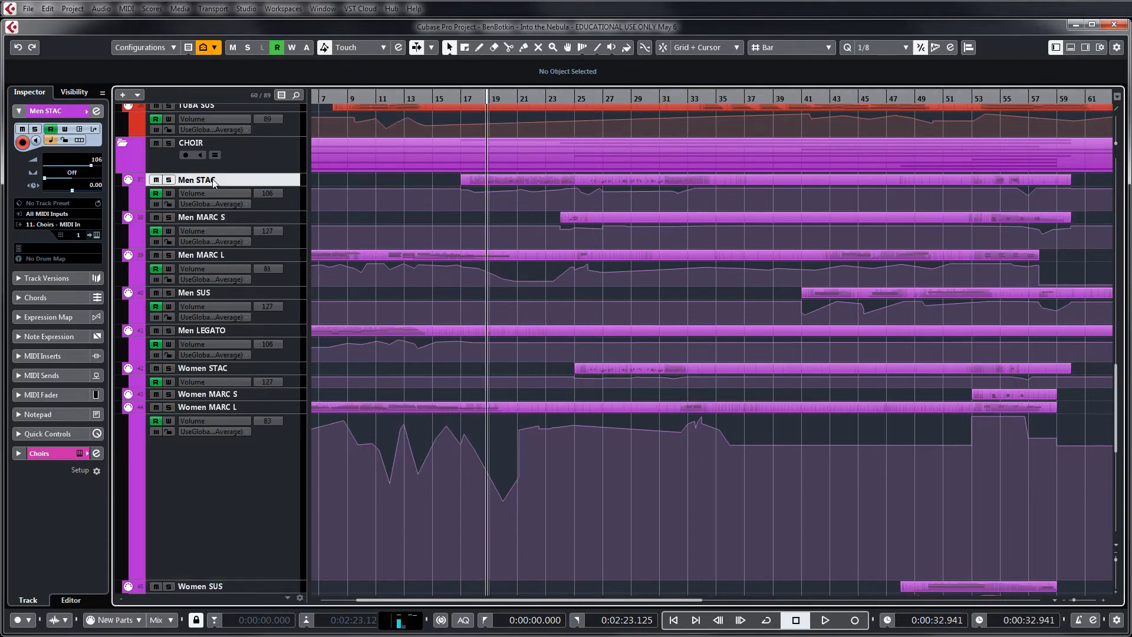
left_click(215, 369, "ctrl")
left_click(573, 99)
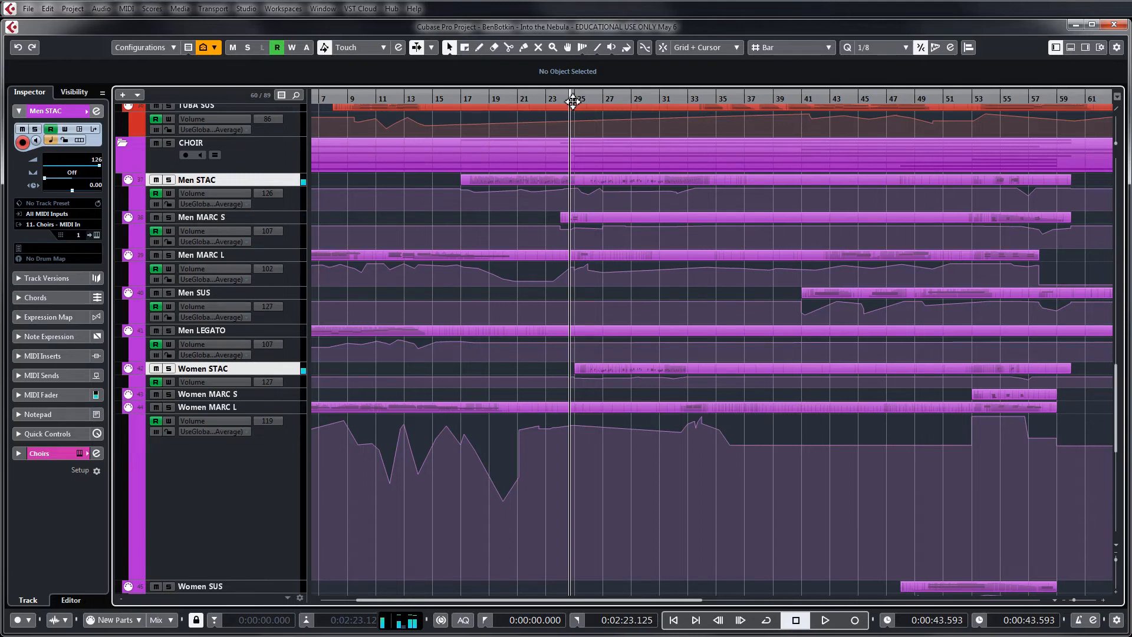
Select the Men and Women MARC S tracks as a pair, and the Men and Women MARC L tracks with the playhead just before bar 15
left_click(234, 216)
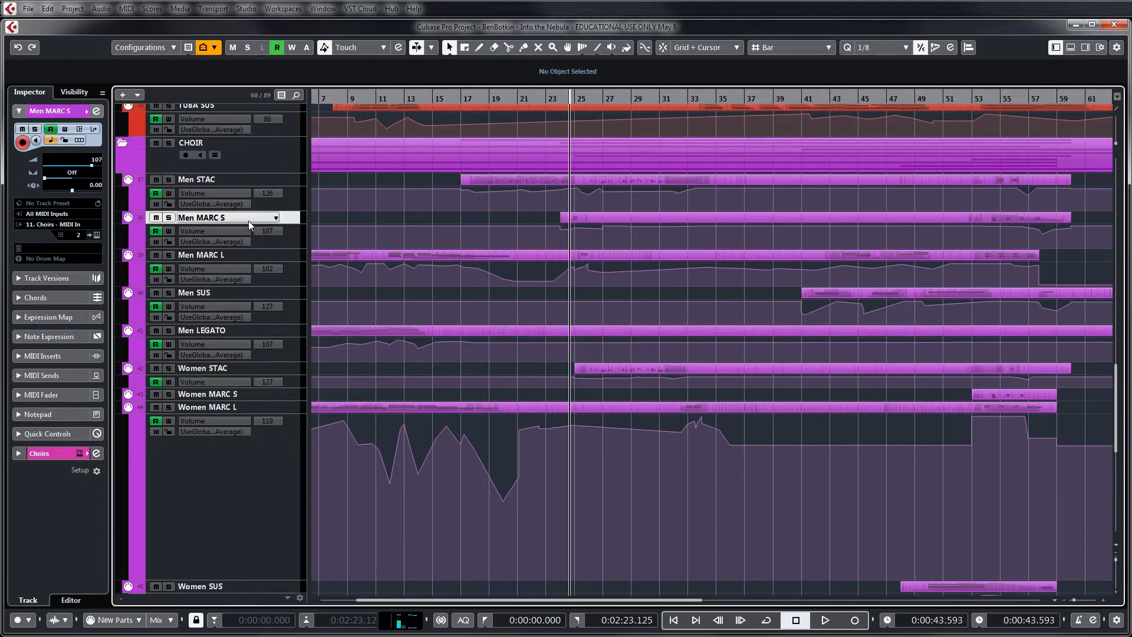
left_click(251, 397, "ctrl")
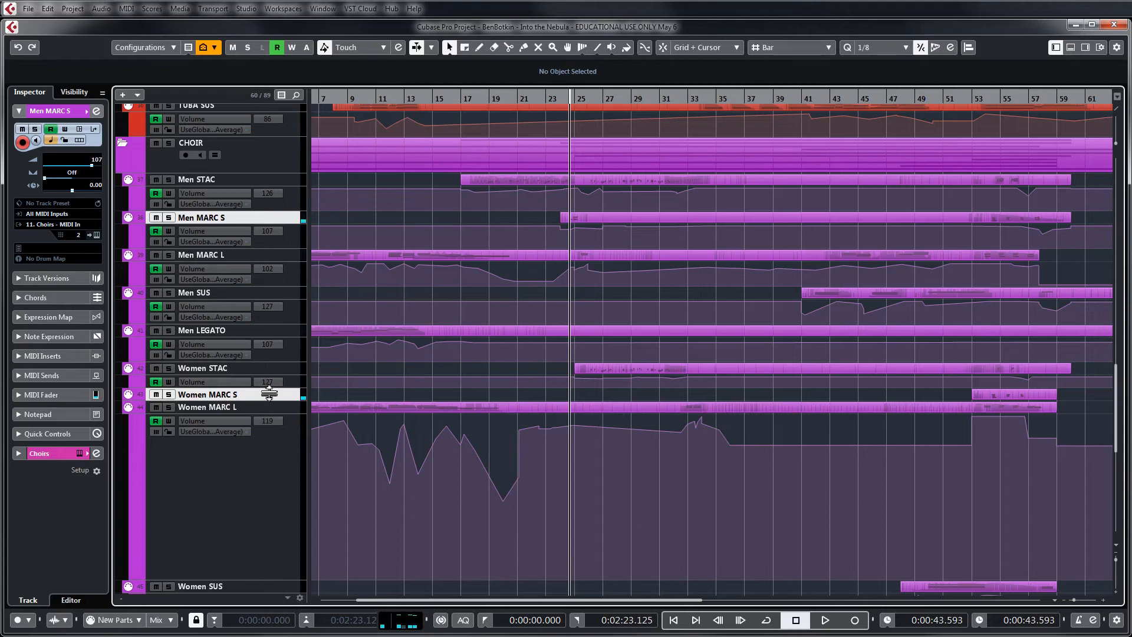
left_click(249, 406)
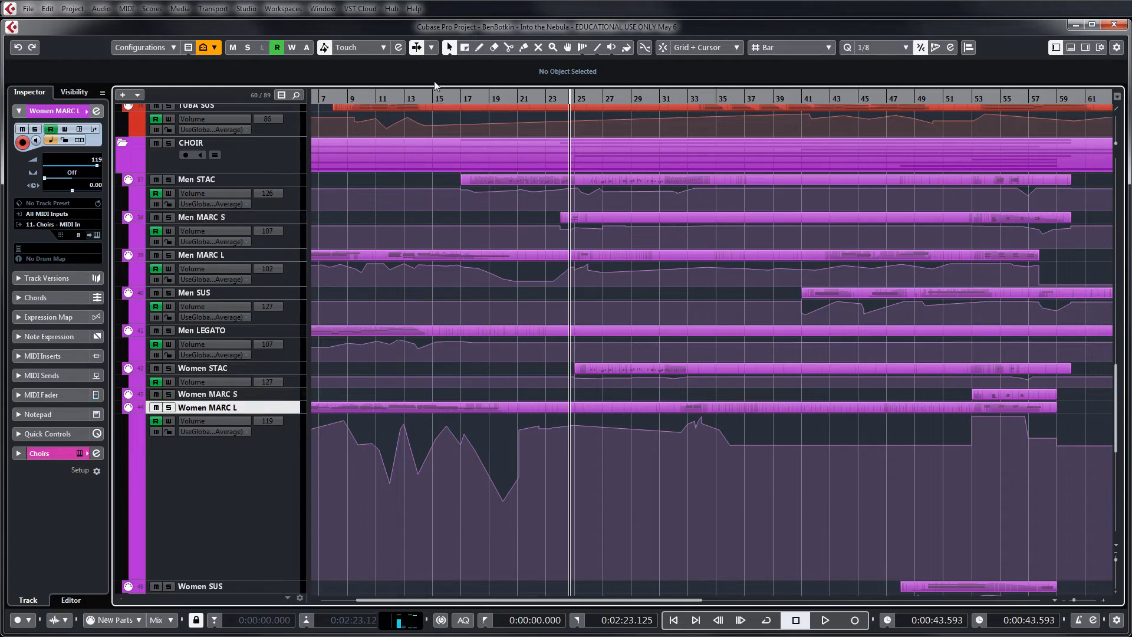
left_click(431, 98)
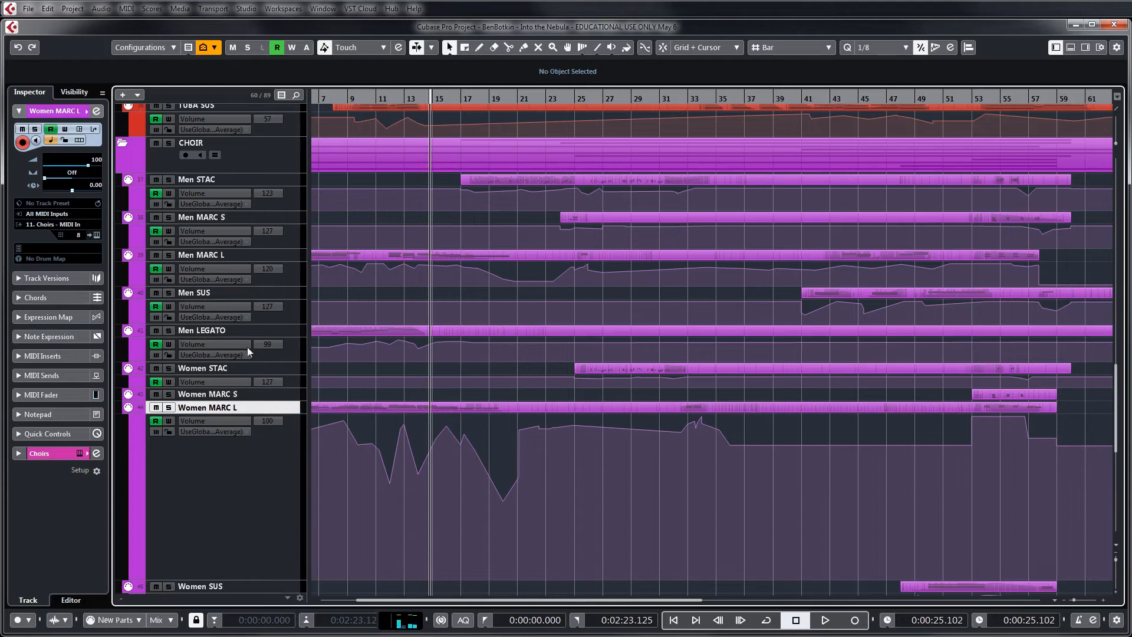
left_click(238, 255)
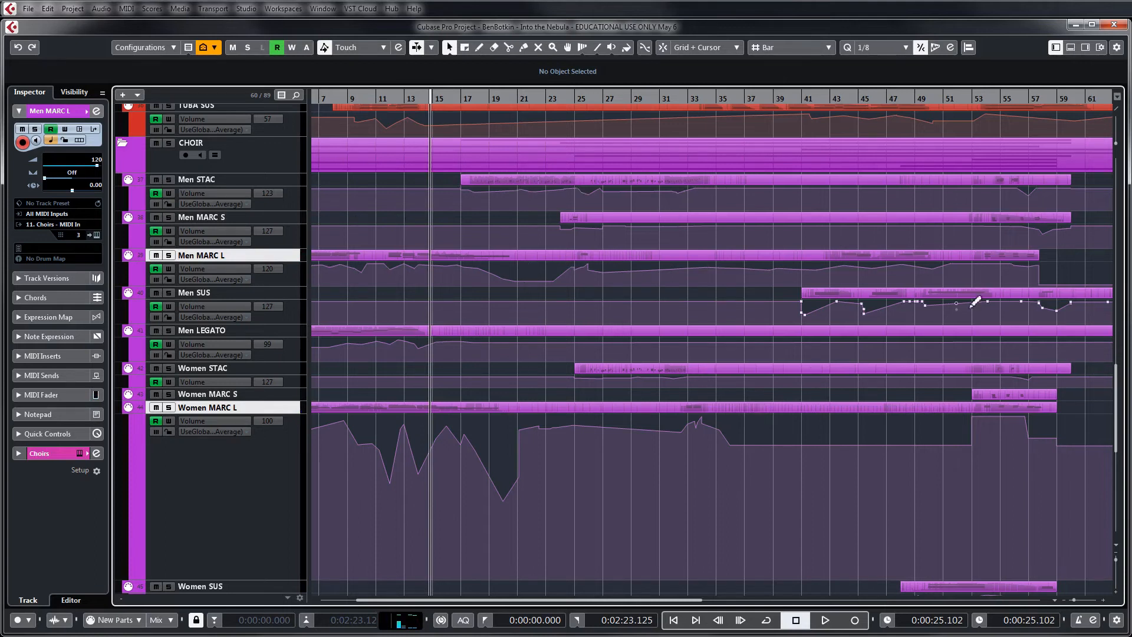
Solo the CHOIR folder, play it from about bar 52, and replay the passage from bar 53 before stopping
left_click(957, 101)
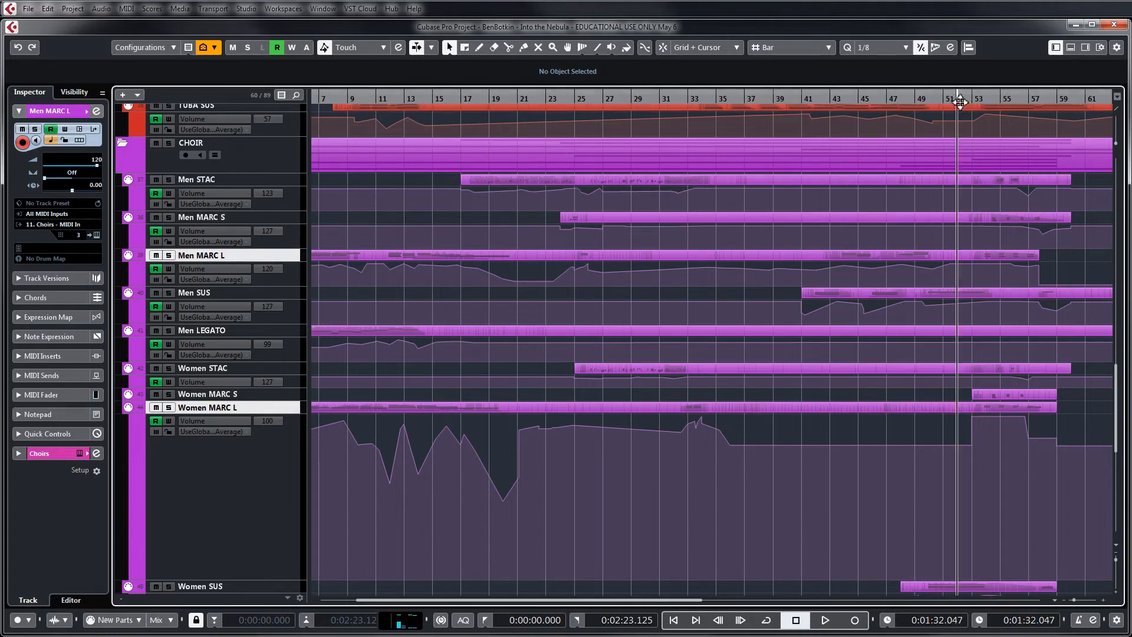
left_click(168, 143)
key("space")
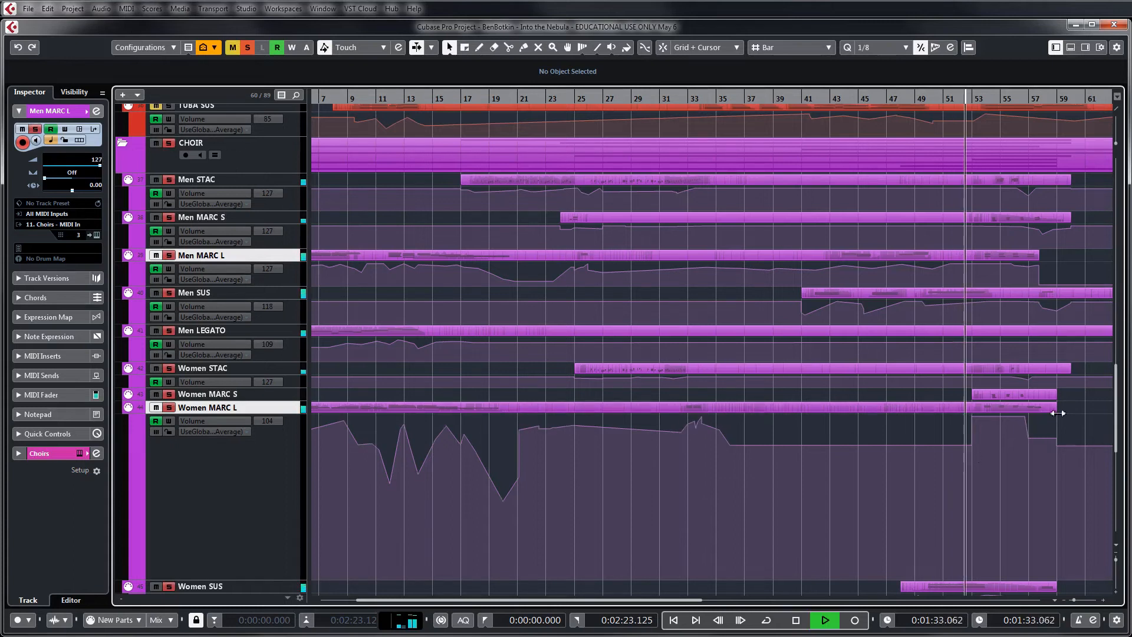
key("h")
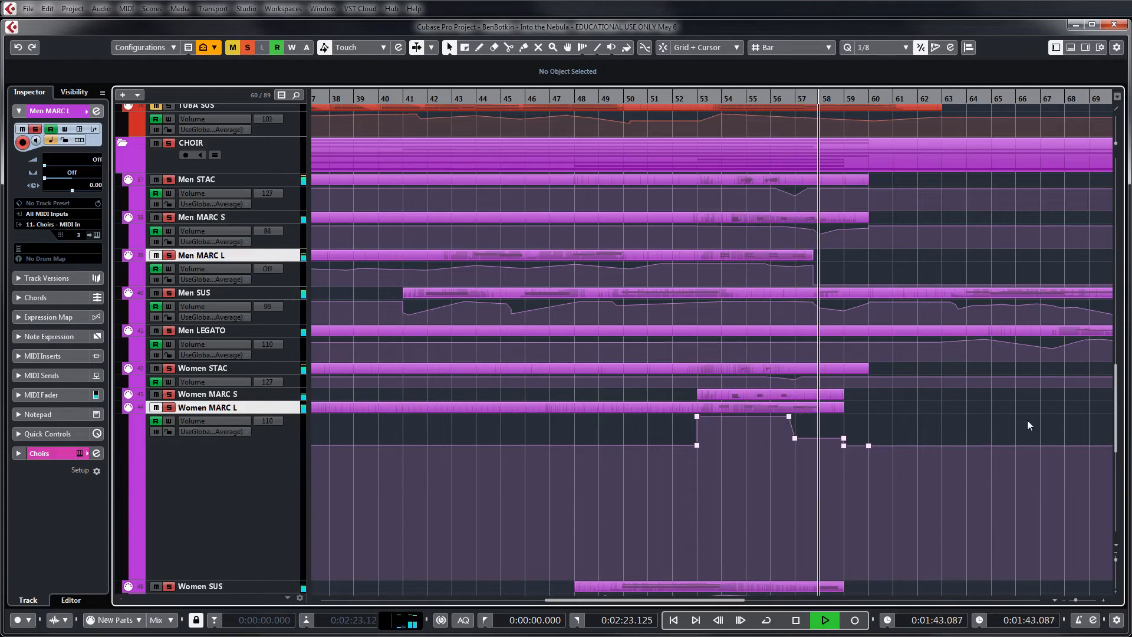
left_click(715, 100)
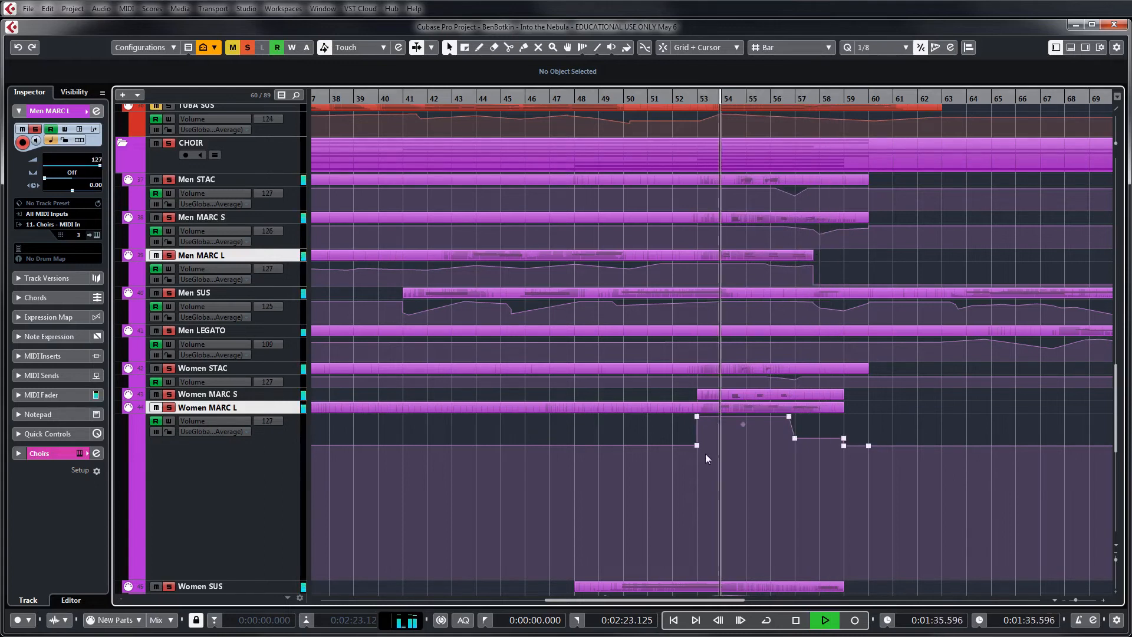
key("space")
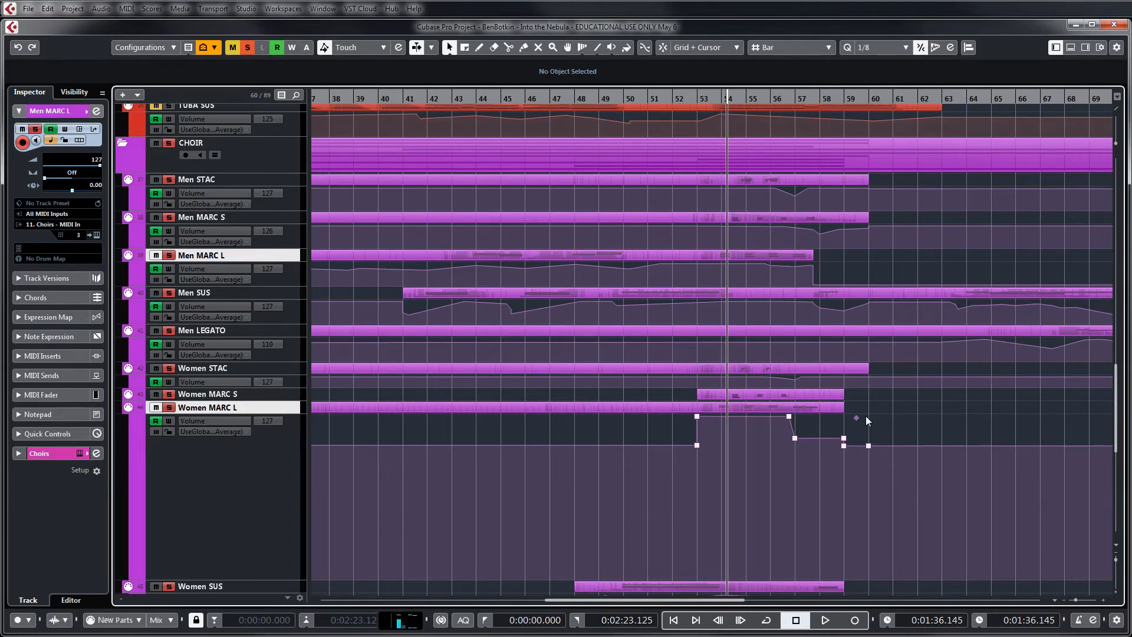
Add the BRASS folder to the solo and play it with the choir from bar 53
scroll(865, 415, "up", 15)
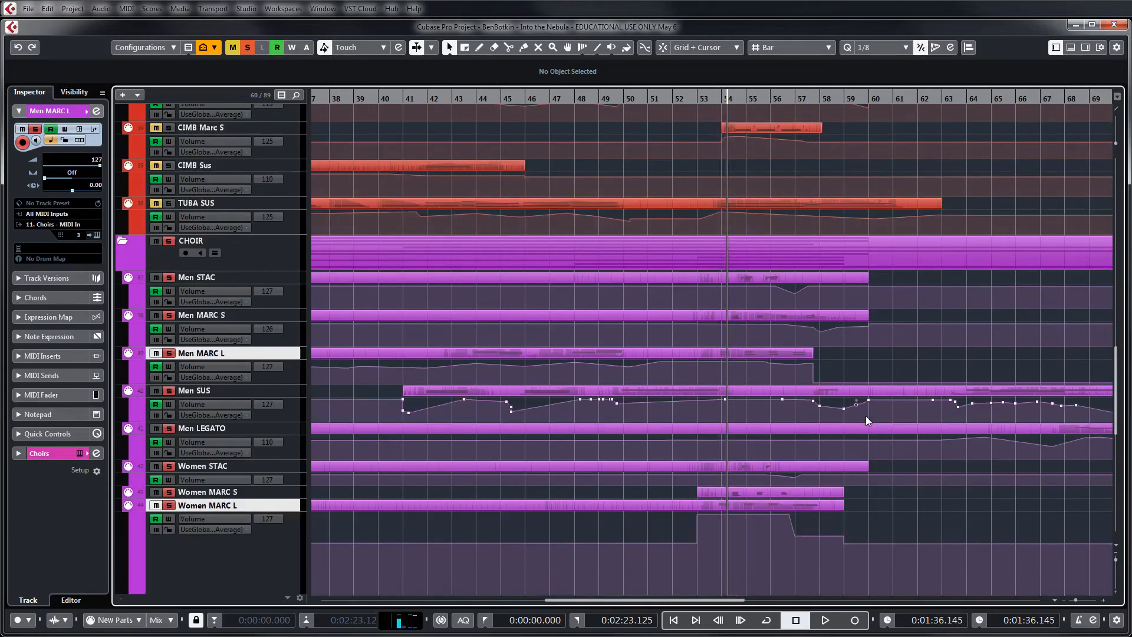
scroll(865, 416, "up", 4)
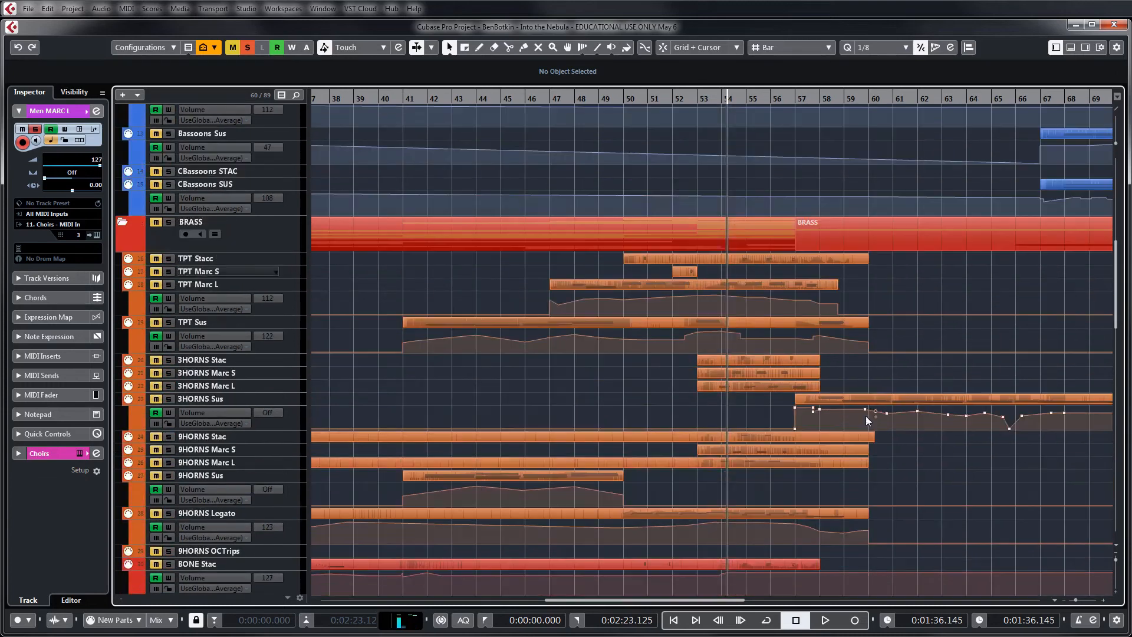
left_click(169, 222)
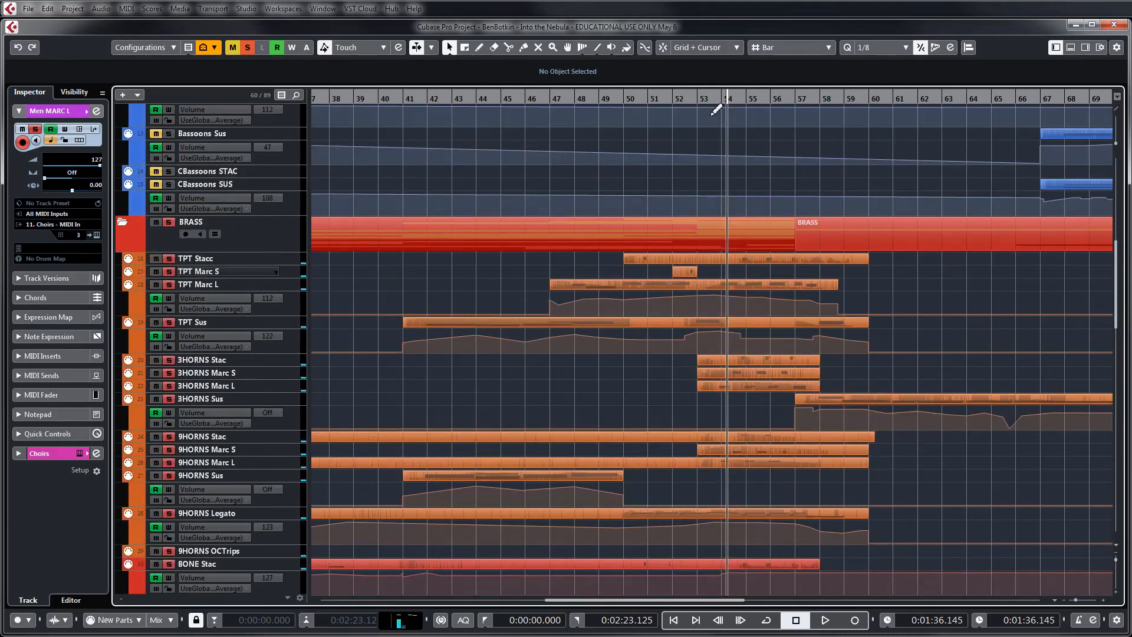
left_click(699, 99)
key("space")
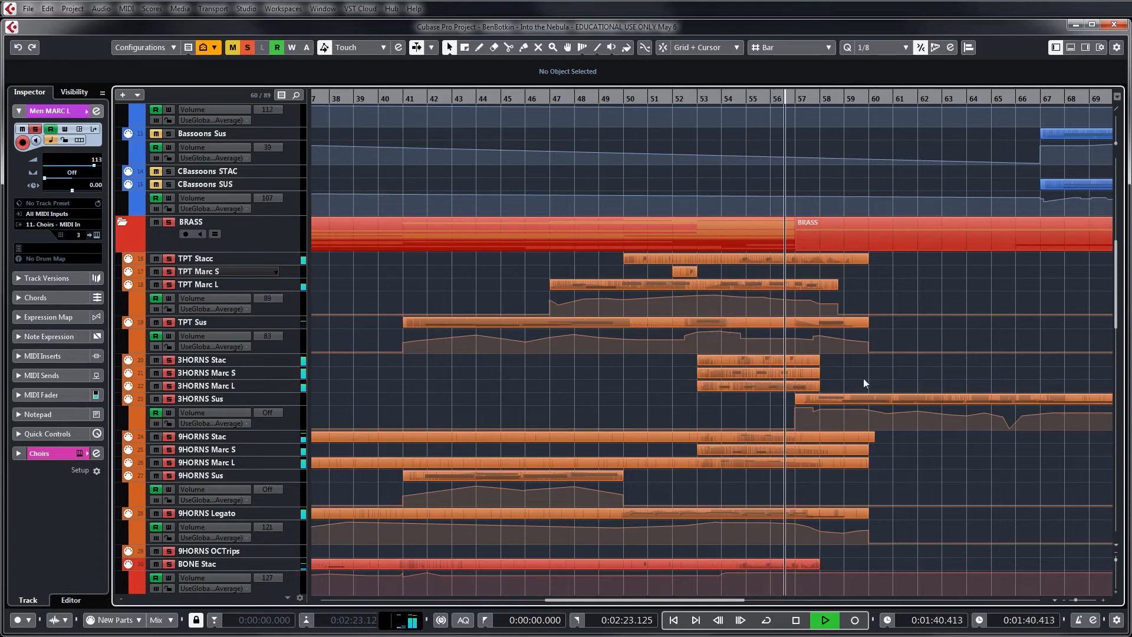
Add the STRINGS folder to the solo, replay from about bar 52, and stop playback past bar 58
scroll(878, 338, "up", 8)
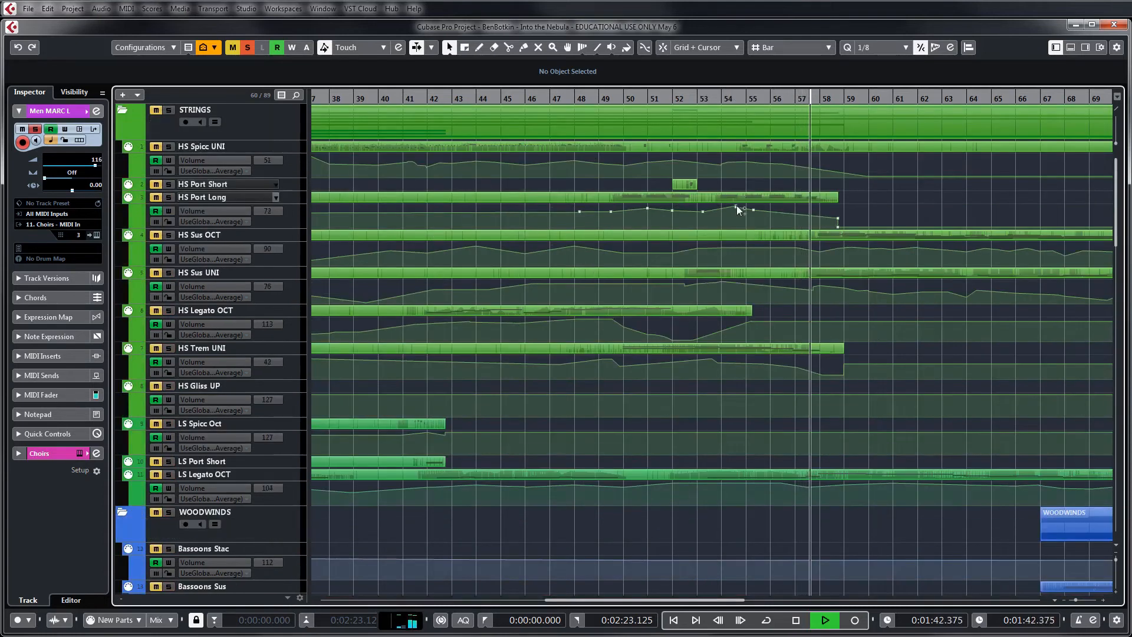
left_click(168, 111)
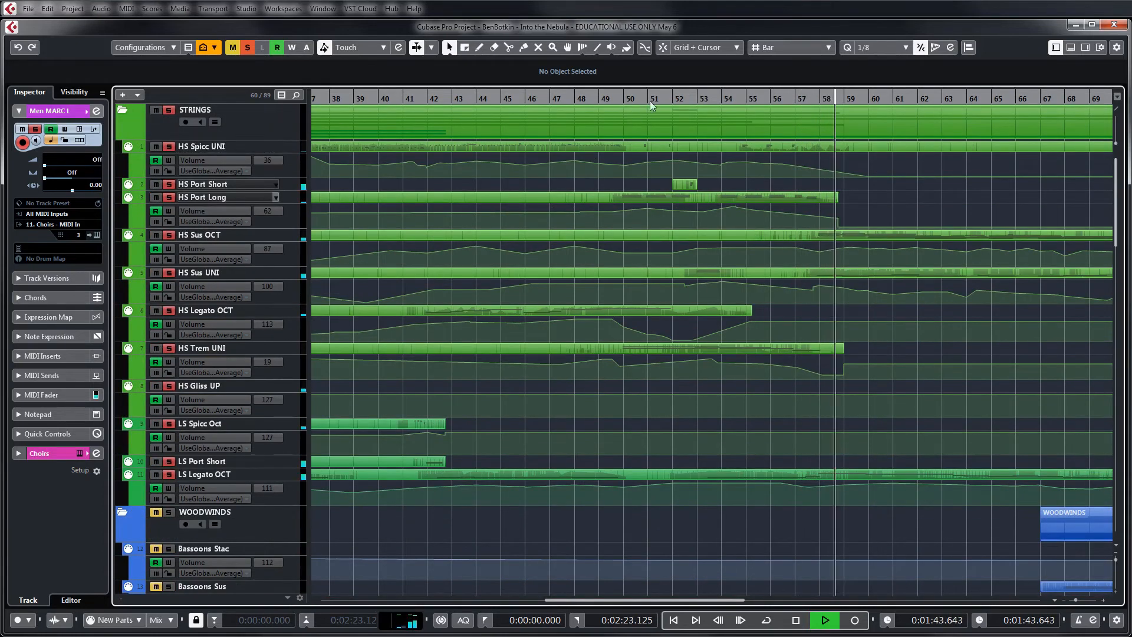
left_click(668, 100)
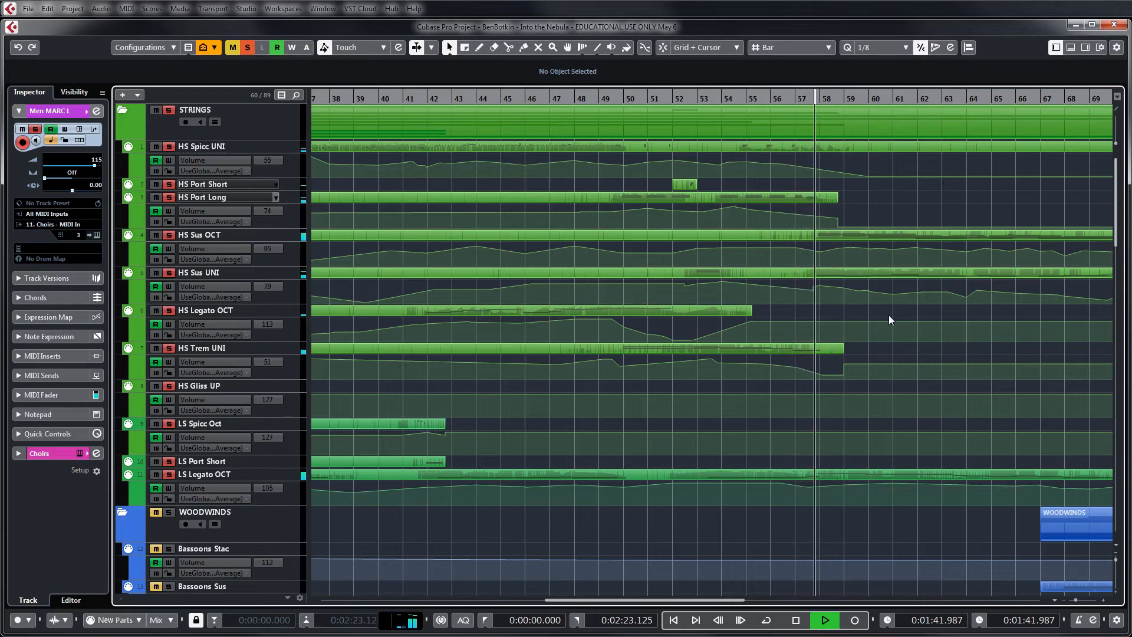
key("space")
key("g")
key("space")
Deactivate all solos and bring the full choir section back into view
scroll(718, 337, "down", 3)
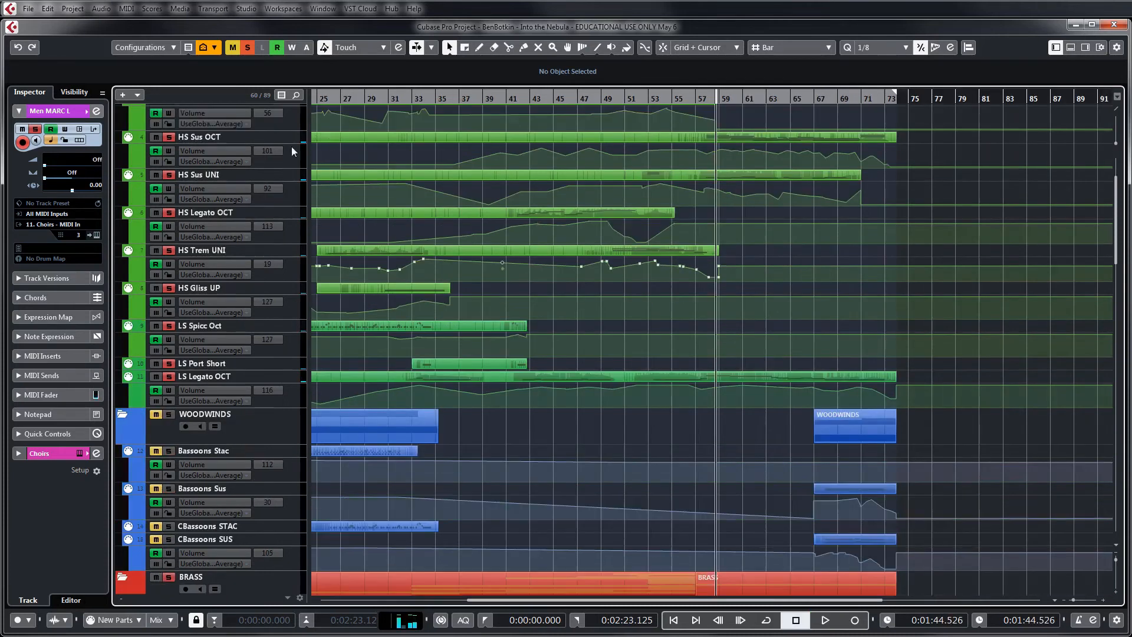
left_click(247, 47)
scroll(787, 323, "down", 10)
scroll(786, 326, "down", 3)
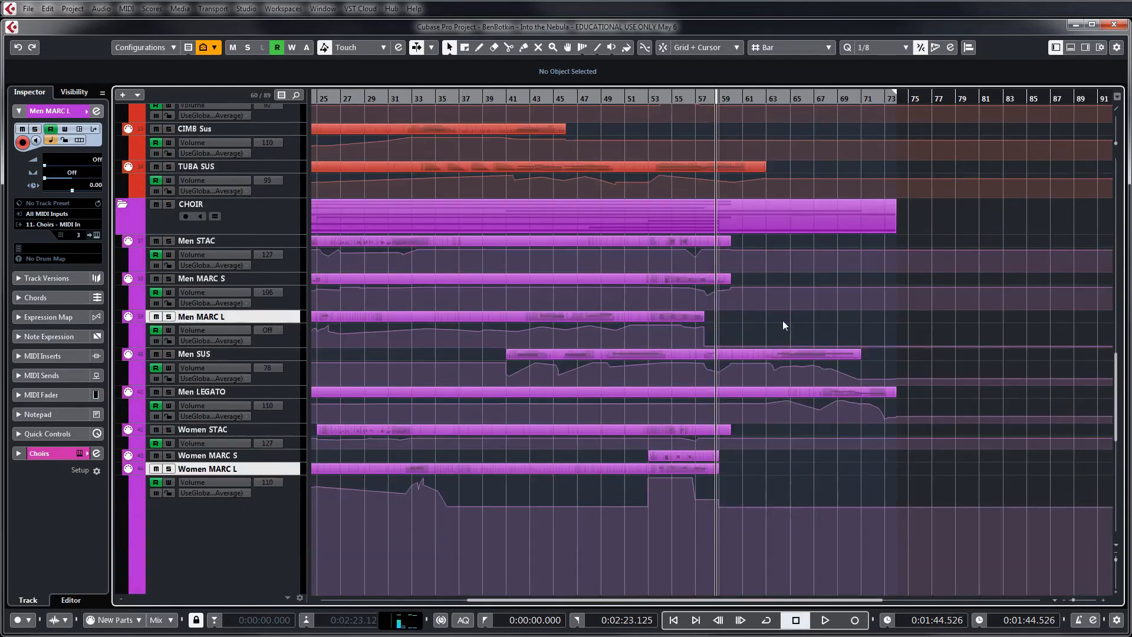
Select the Men LEGATO track and add a volume automation point of 127 at about bar 62
left_click(243, 391)
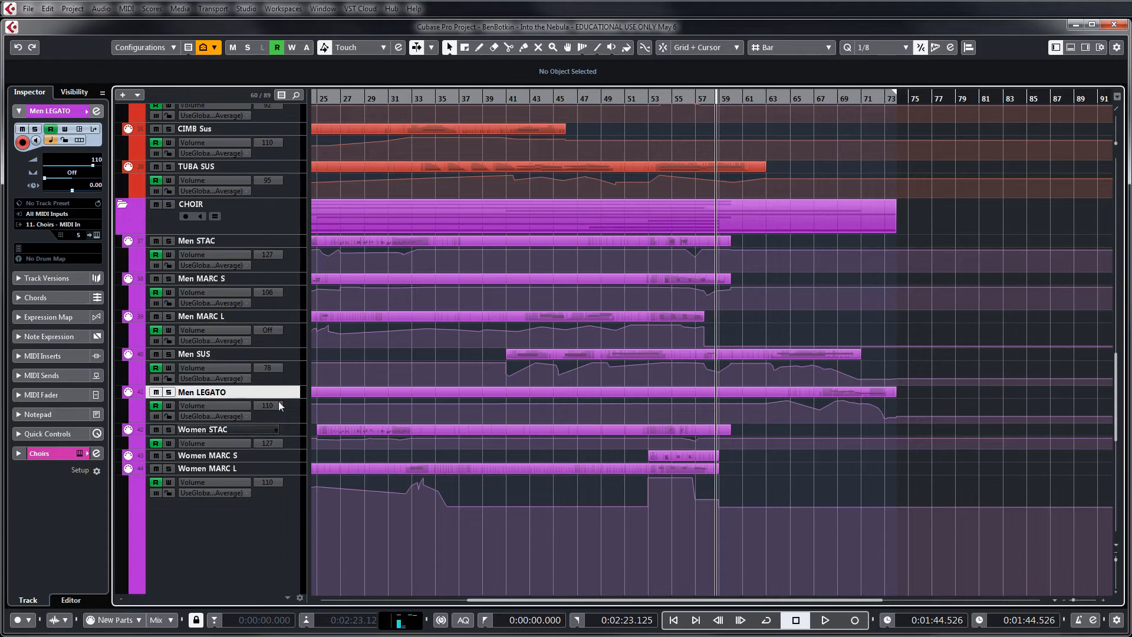
scroll(398, 360, "down", 3)
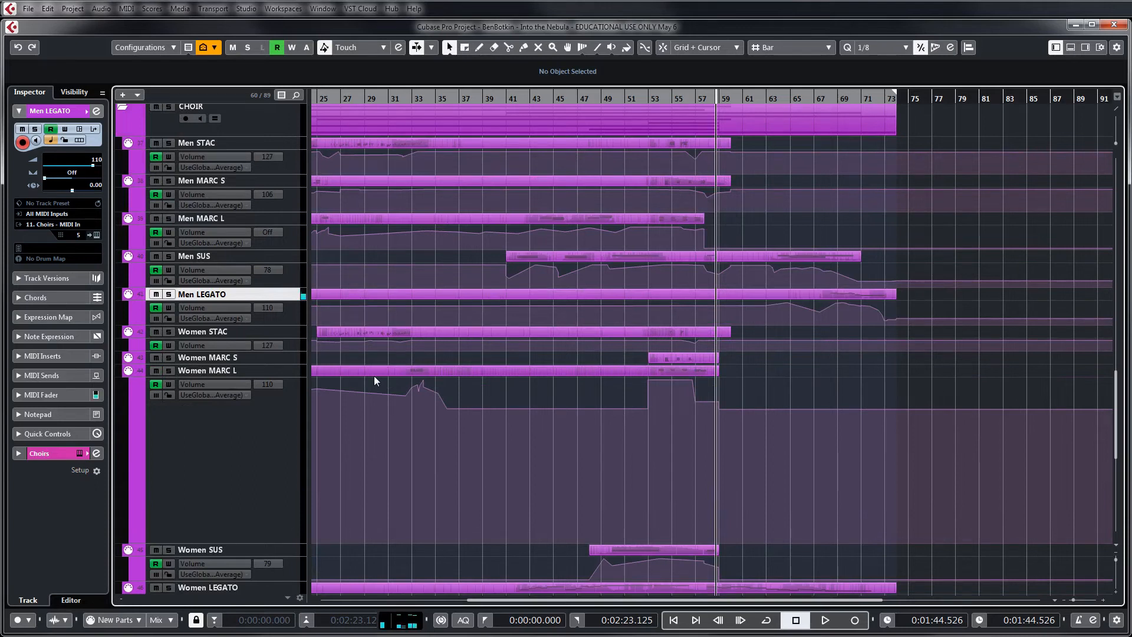
left_click(759, 303)
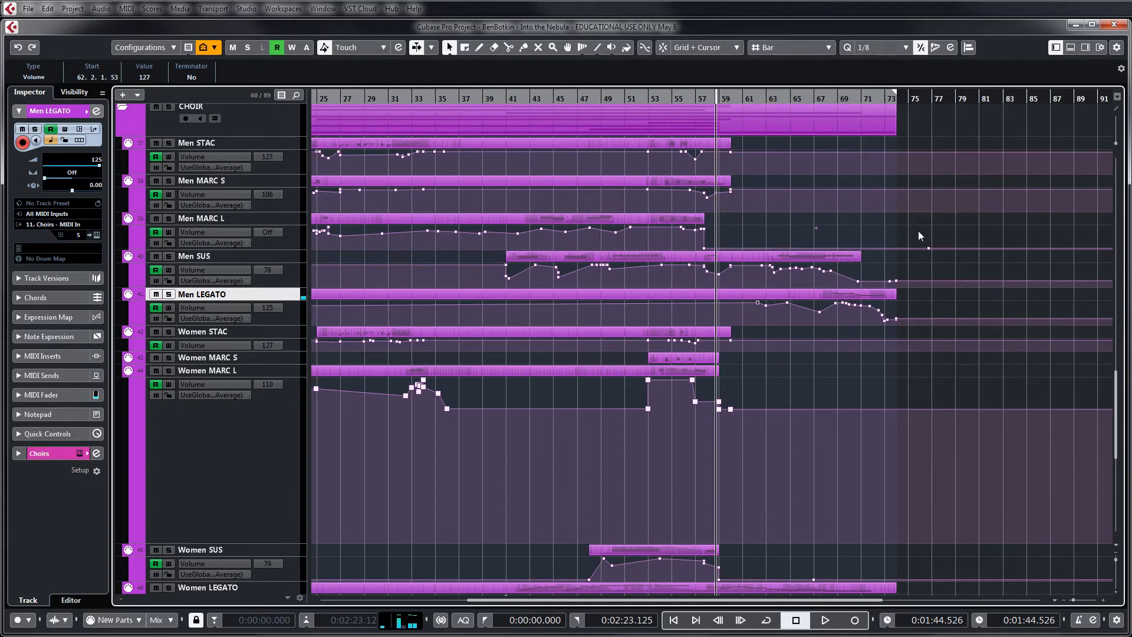
Review the volume automation across woodwinds, brass and choir, and select the Women LEGATO track
scroll(926, 231, "up", 15)
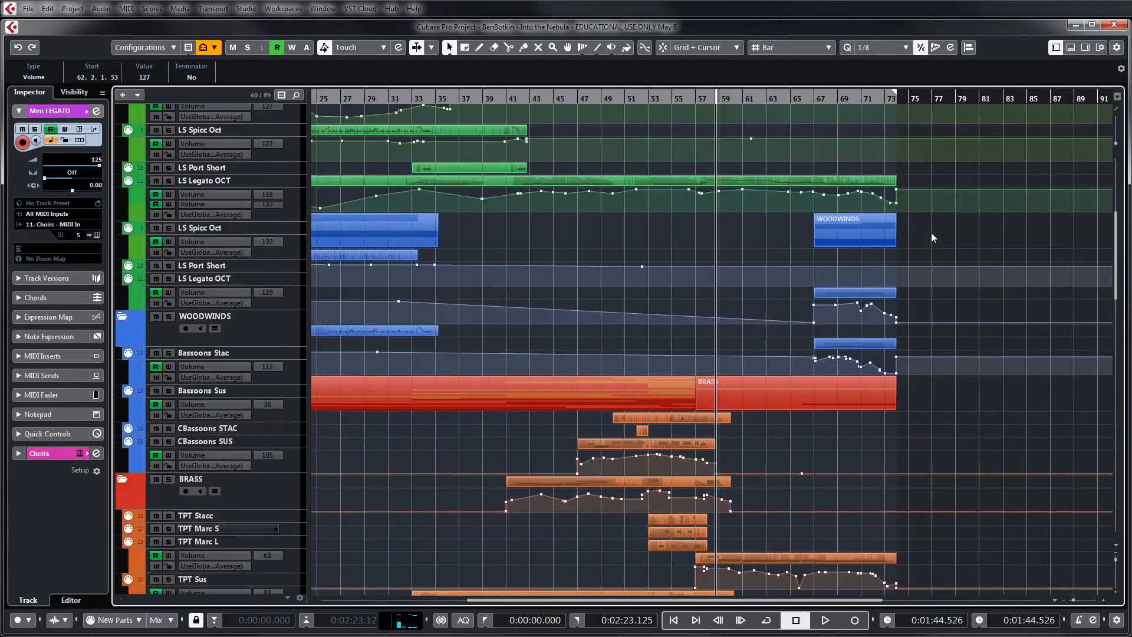
scroll(947, 256, "up", 5)
scroll(949, 255, "down", 12)
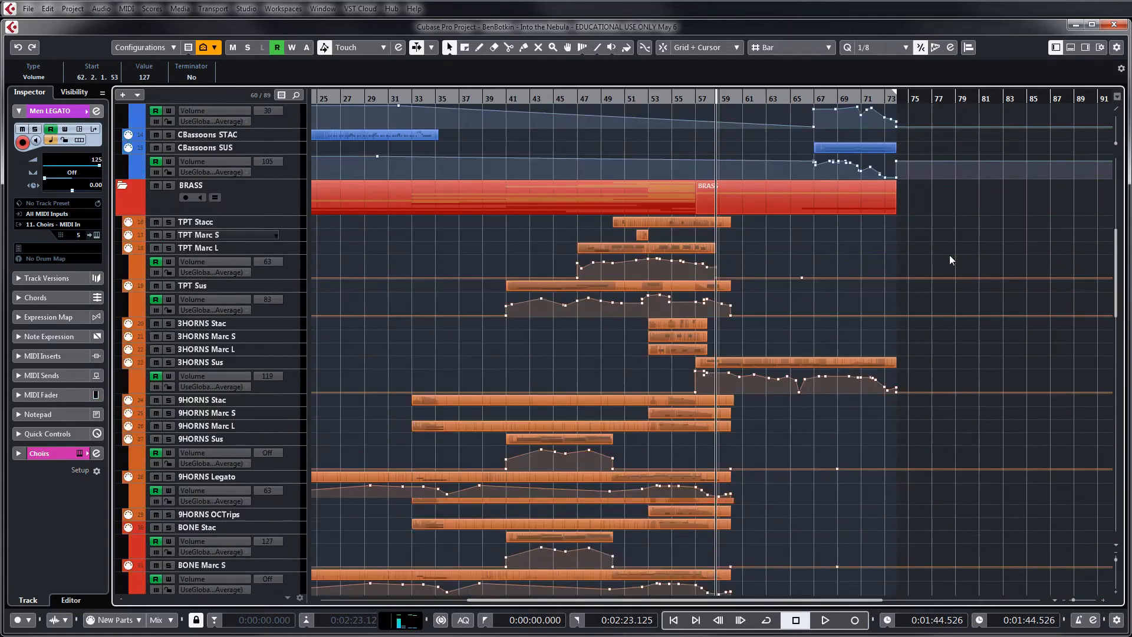
scroll(950, 255, "down", 10)
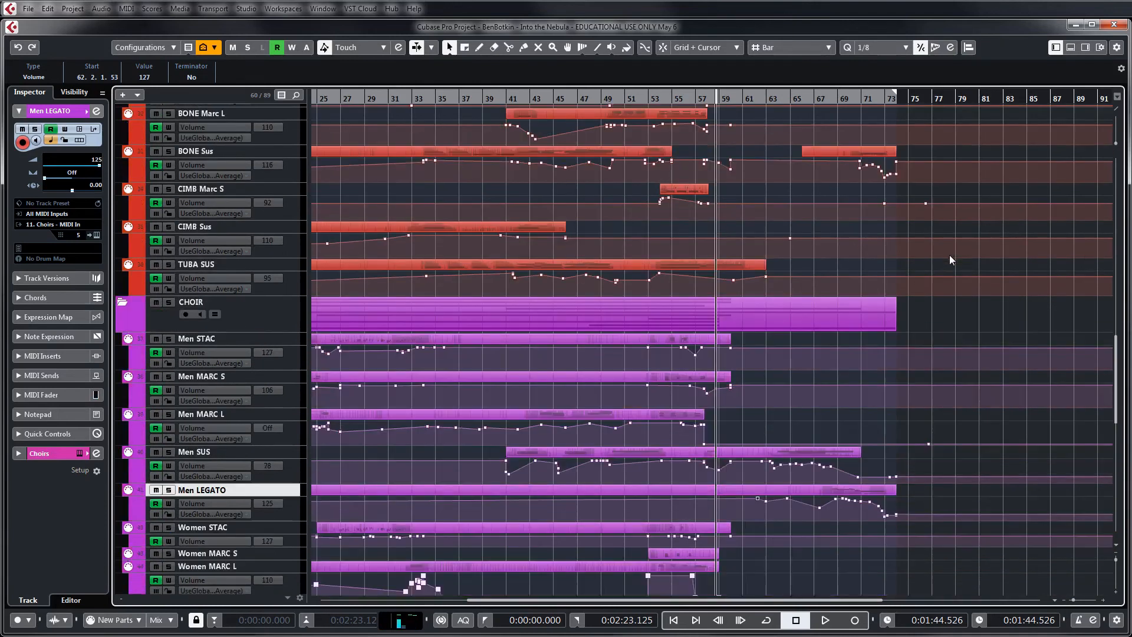
scroll(949, 255, "down", 3)
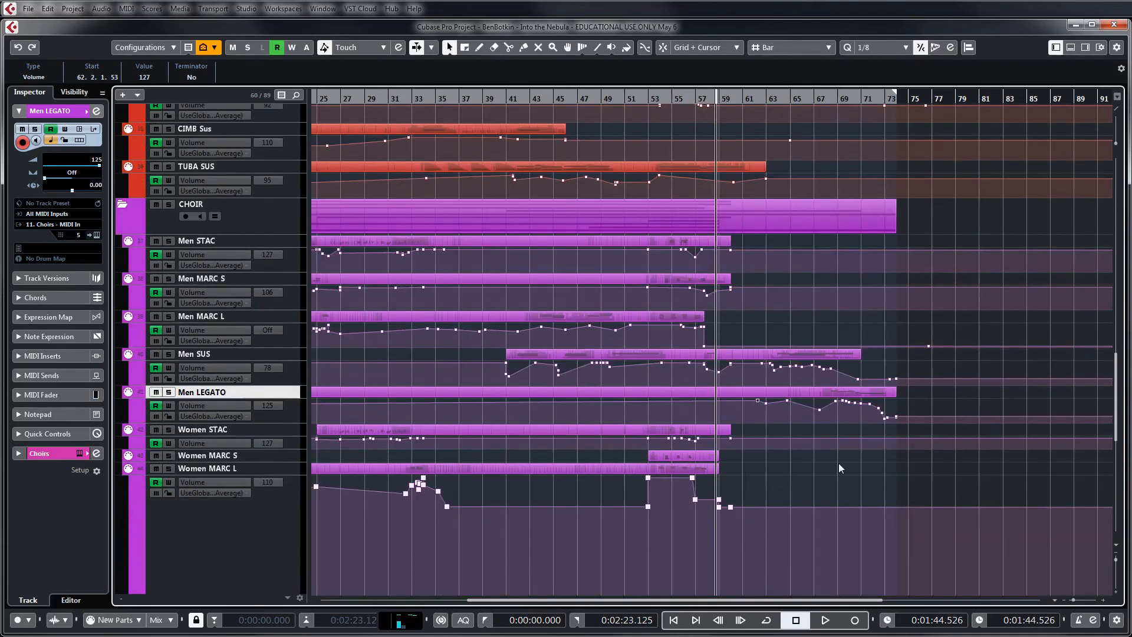
scroll(507, 404, "down", 6)
left_click(358, 490)
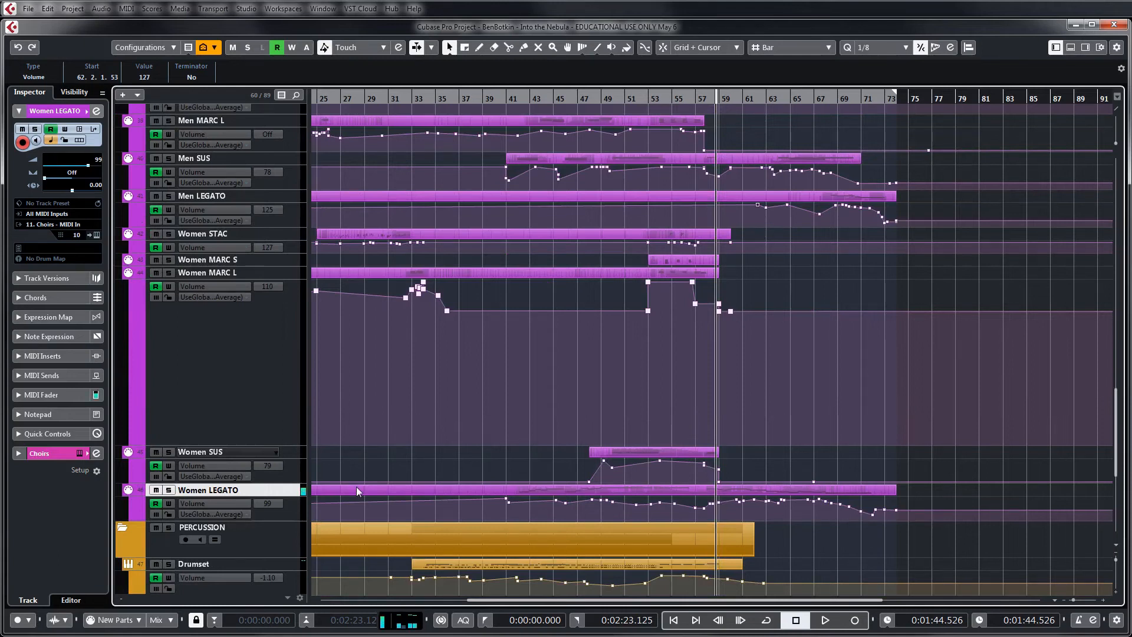
Set the playhead just past bar 62 and deselect the Men LEGATO automation point
left_click(753, 100)
left_click_drag(753, 101, 759, 103)
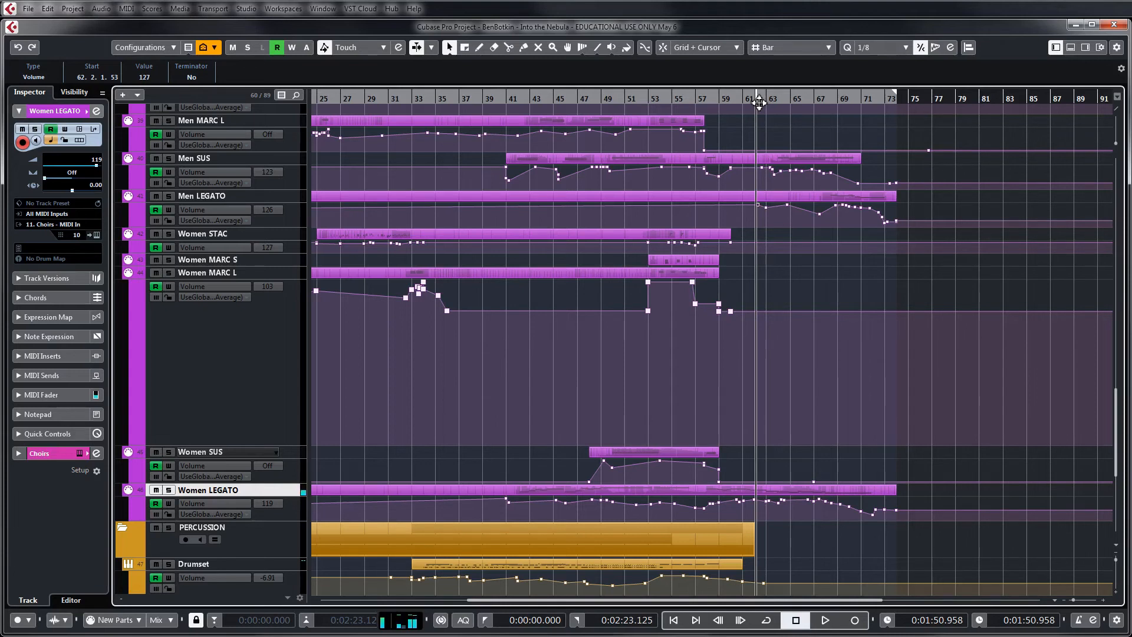
left_click(755, 99)
left_click(804, 271)
Examine the choir, string and woodwind parts up to bar 73 and select the HS Legato OCT track
scroll(794, 284, "up", 3)
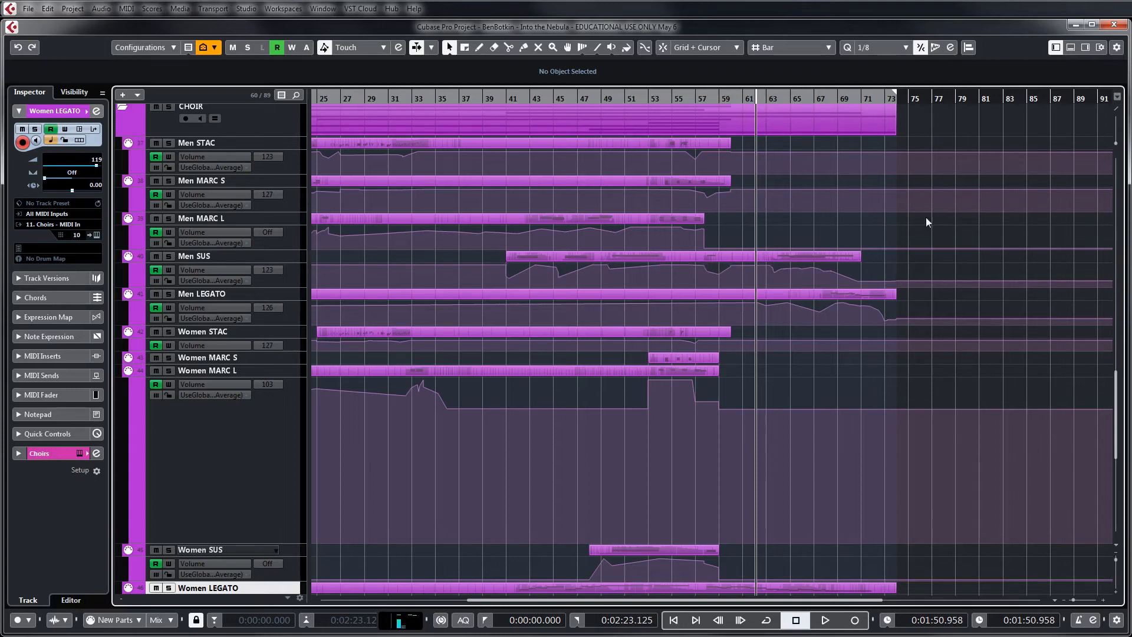
scroll(883, 334, "down", 2)
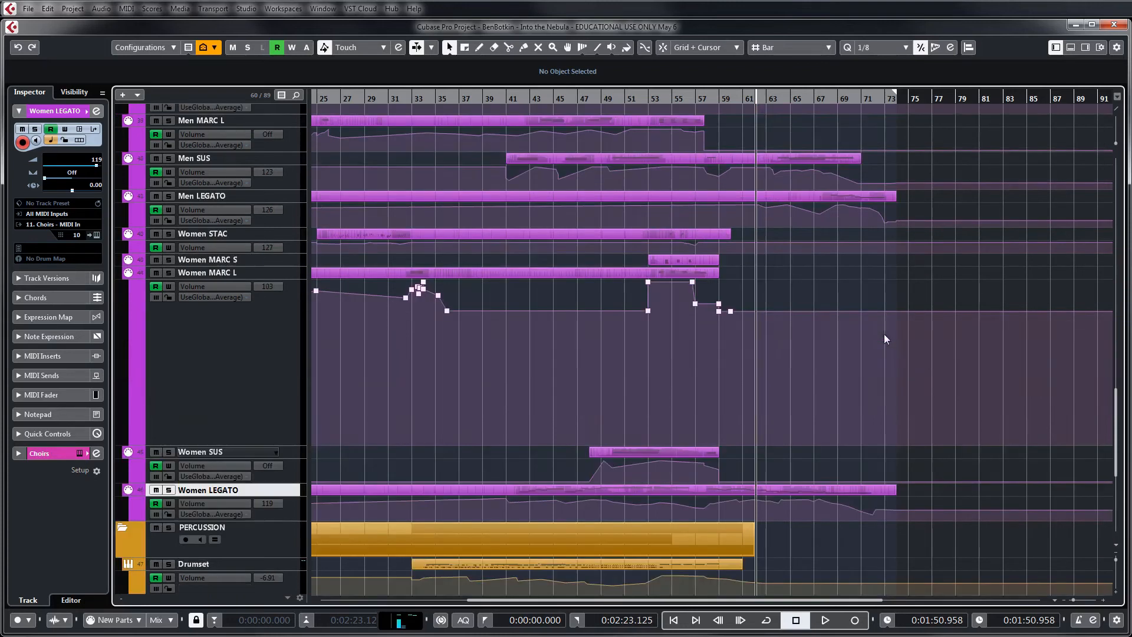
scroll(883, 334, "up", 15)
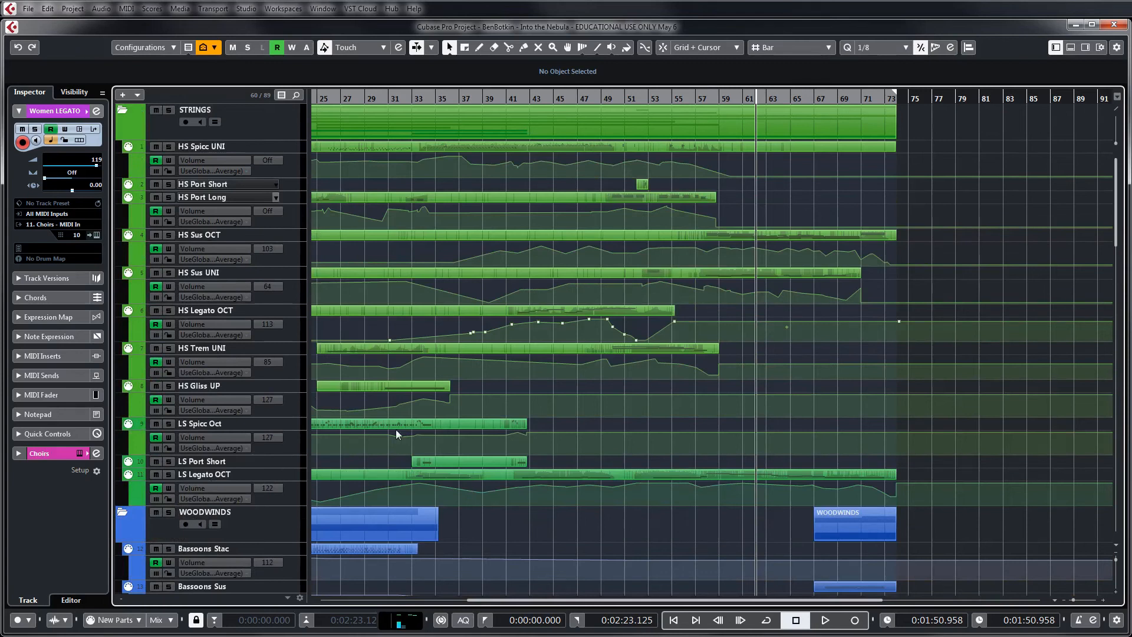
left_click(233, 312)
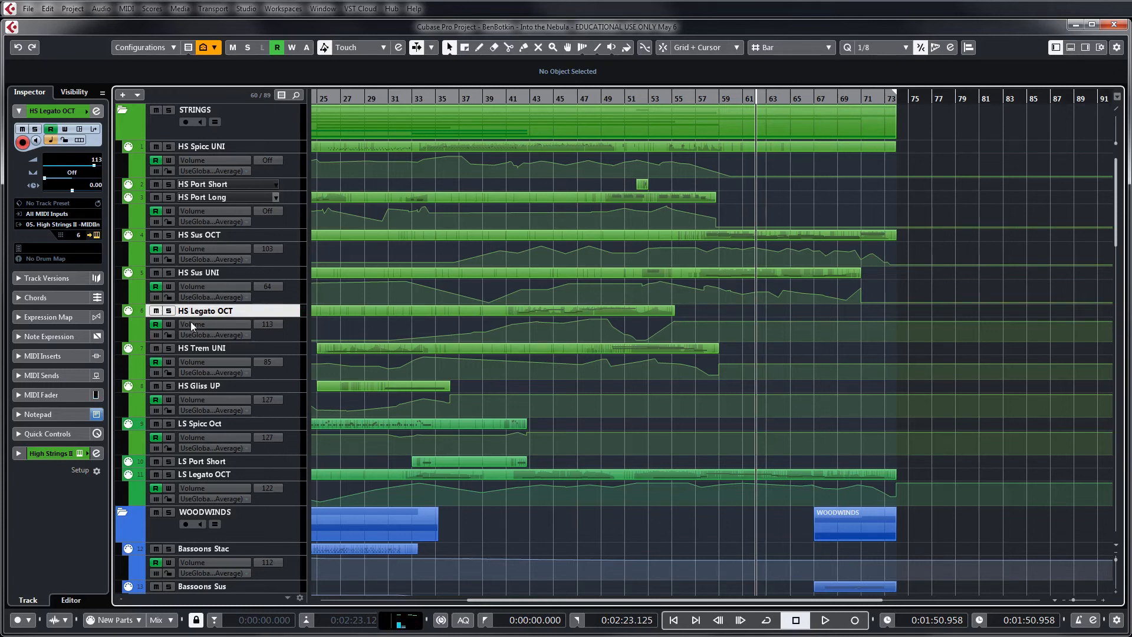
scroll(830, 319, "down", 15)
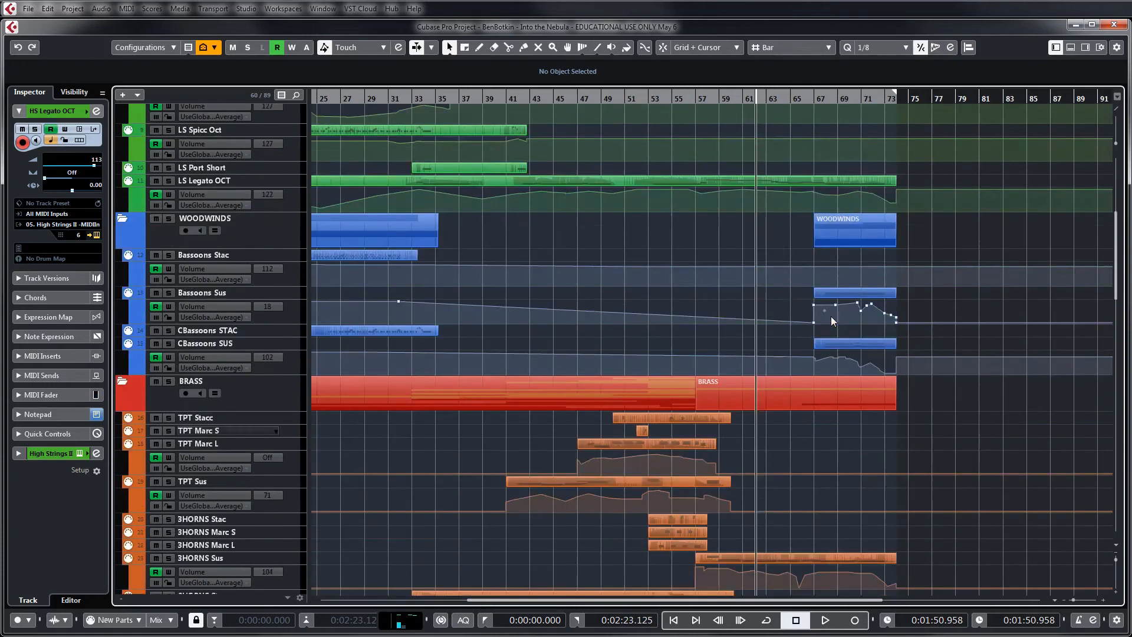
scroll(833, 315, "up", 15)
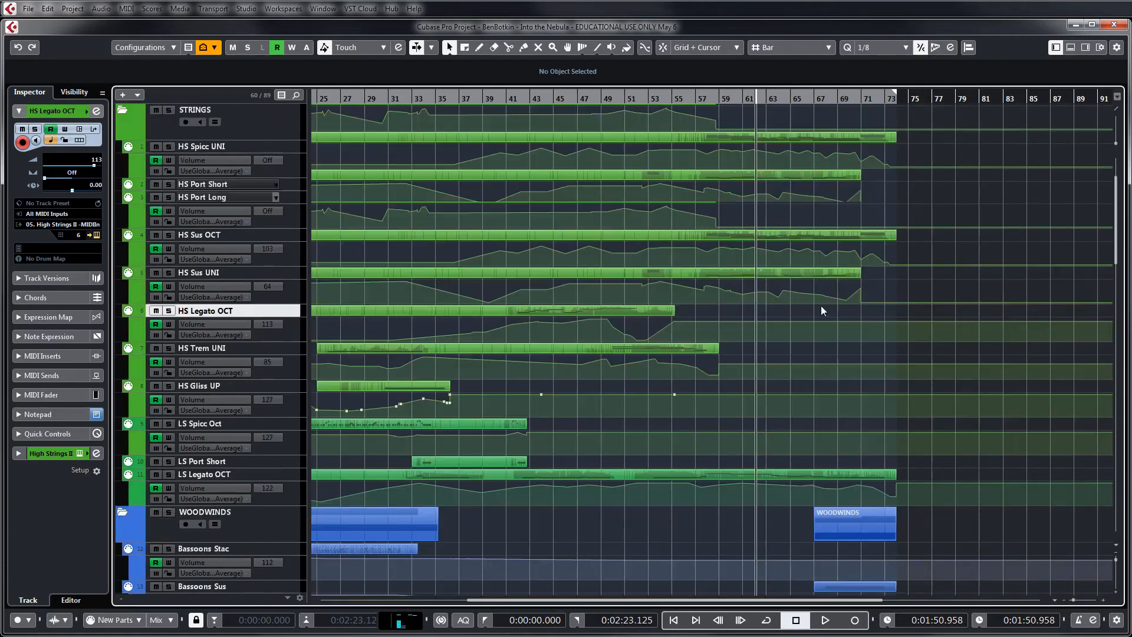
left_click(269, 348)
left_click(262, 310)
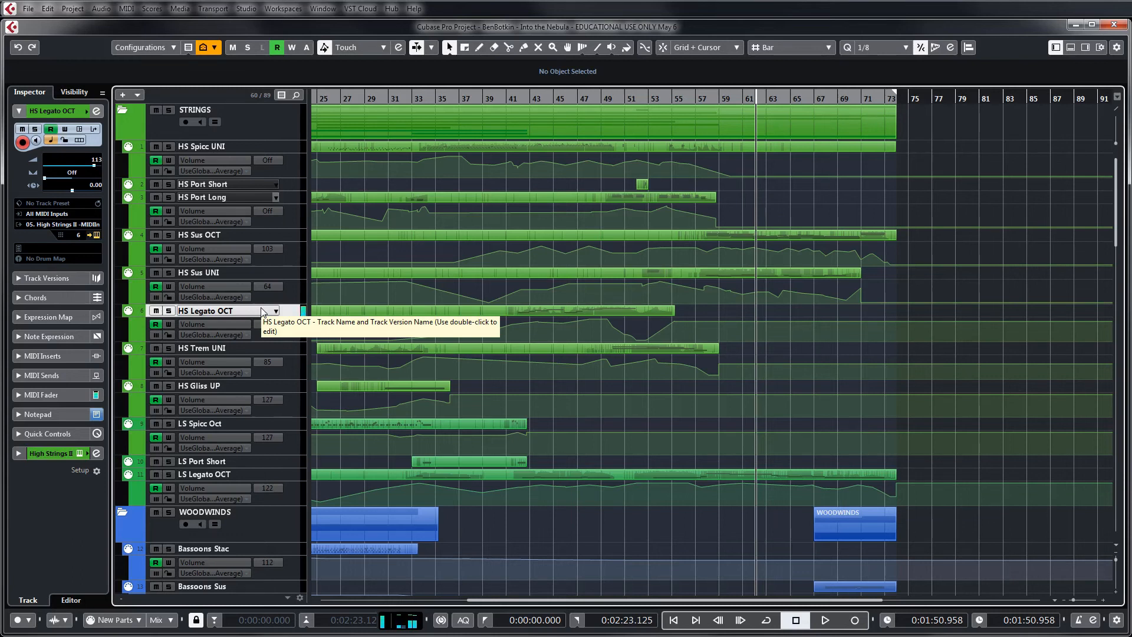
Select the 9HORNS Legato track and add a volume automation point of 127 at about bar 62
scroll(794, 393, "down", 15)
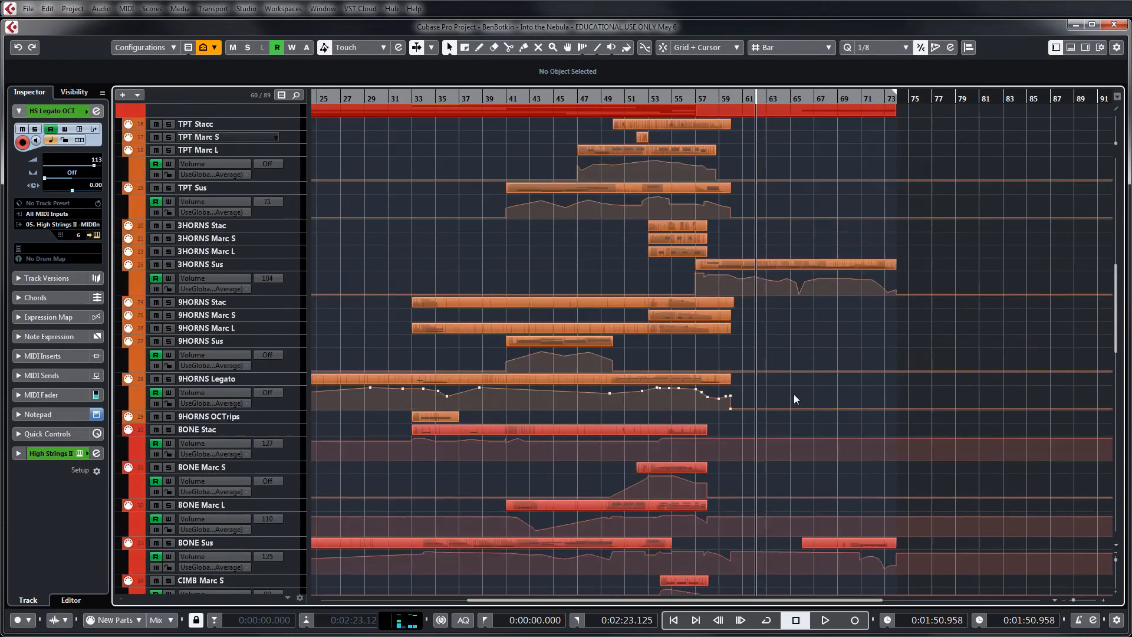
left_click(213, 379)
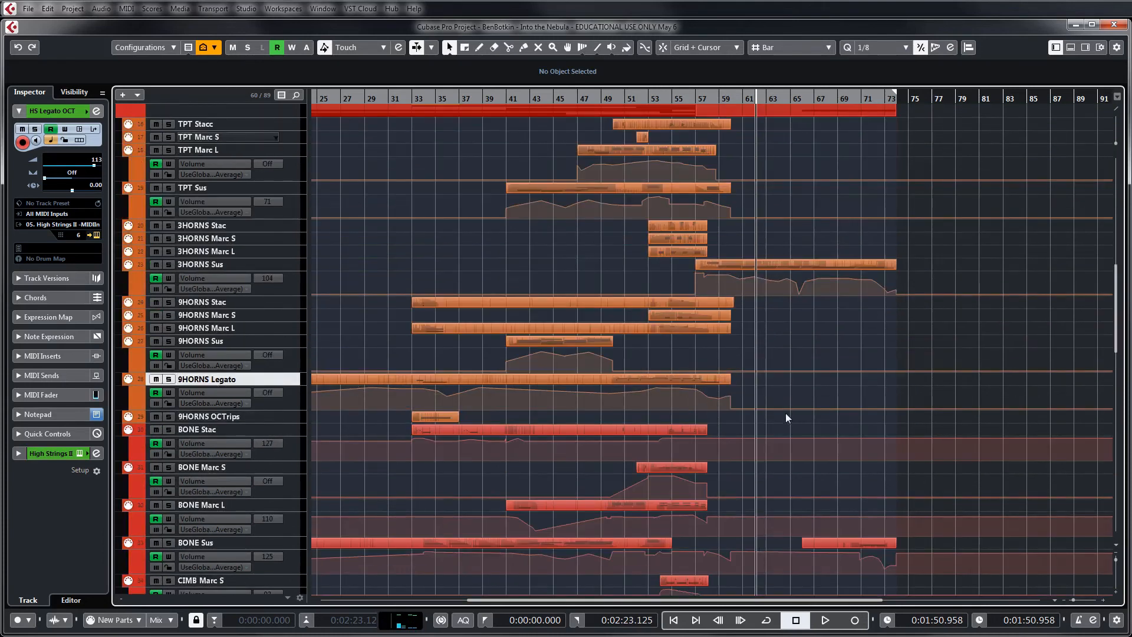
left_click(760, 386)
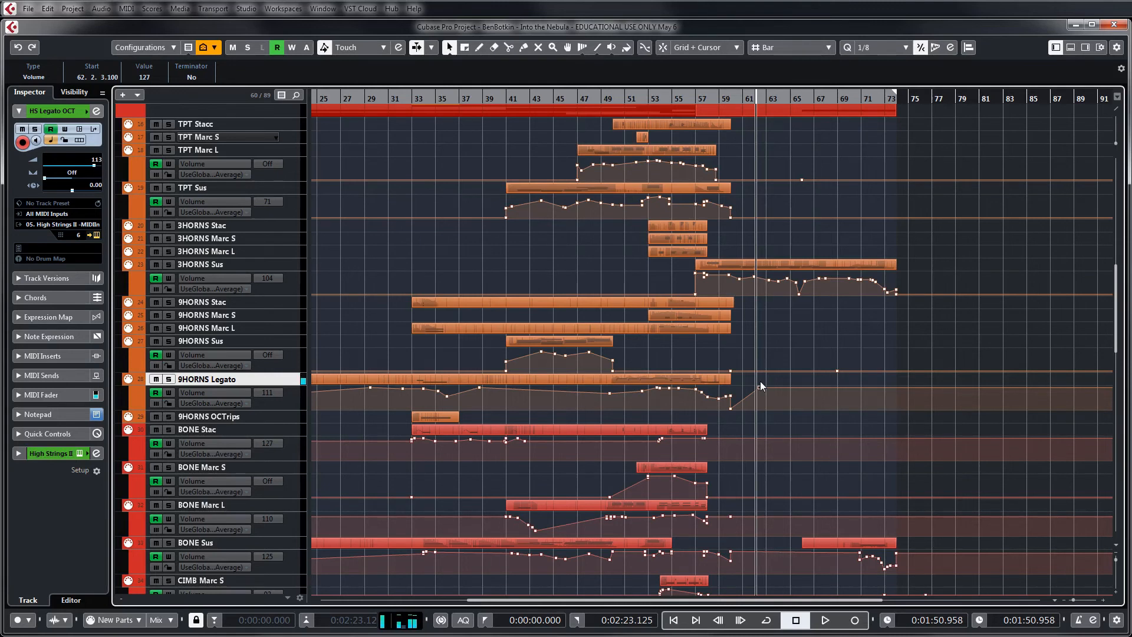
left_click(793, 358)
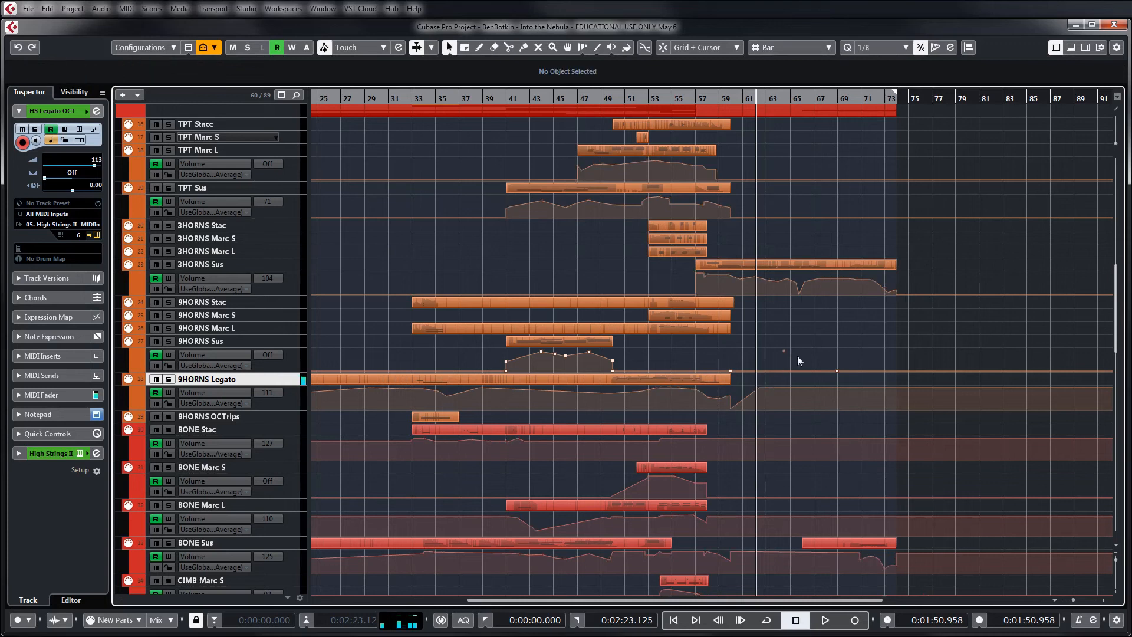
Look through the low brass and choir tracks and select the Women LEGATO track
scroll(798, 357, "down", 20)
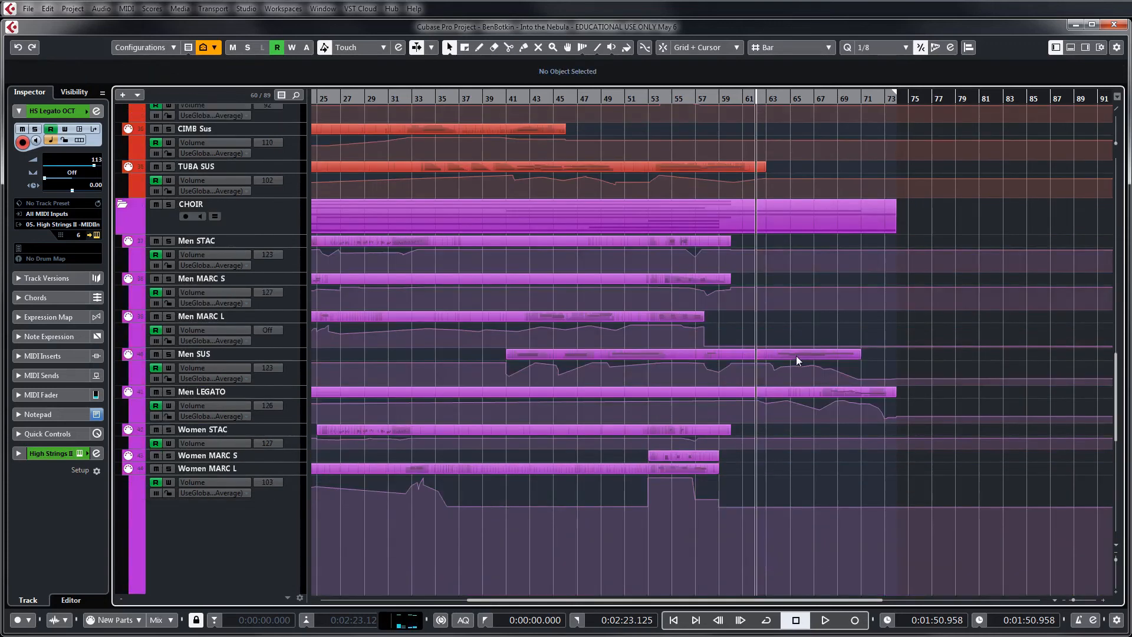
scroll(796, 355, "down", 5)
scroll(796, 355, "up", 12)
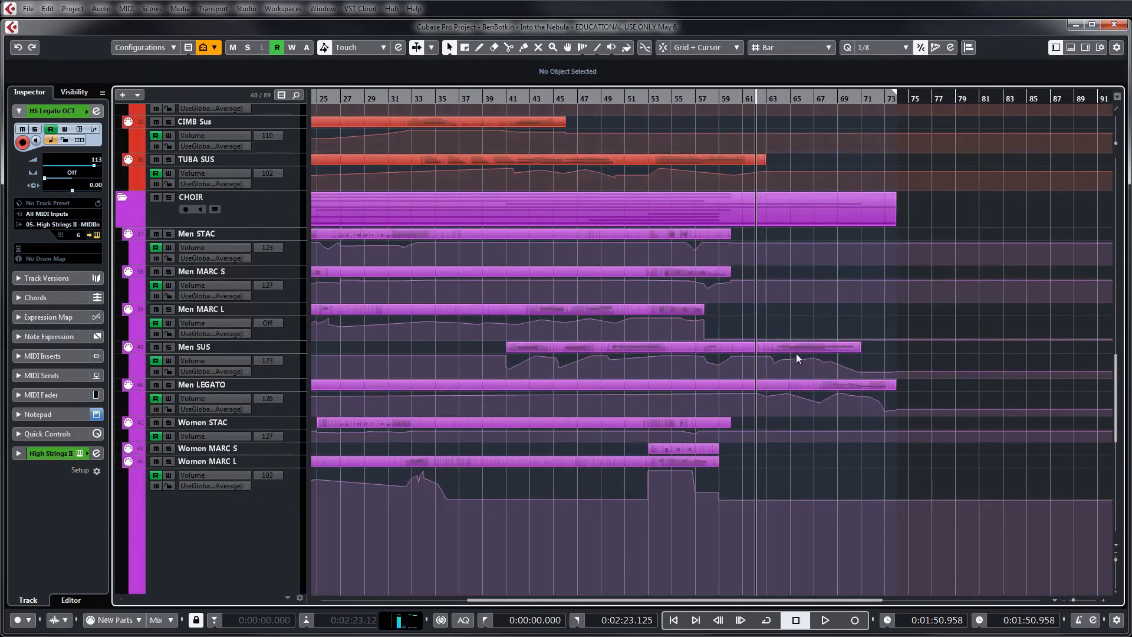
scroll(796, 353, "down", 4)
scroll(796, 352, "up", 5)
scroll(796, 352, "down", 5)
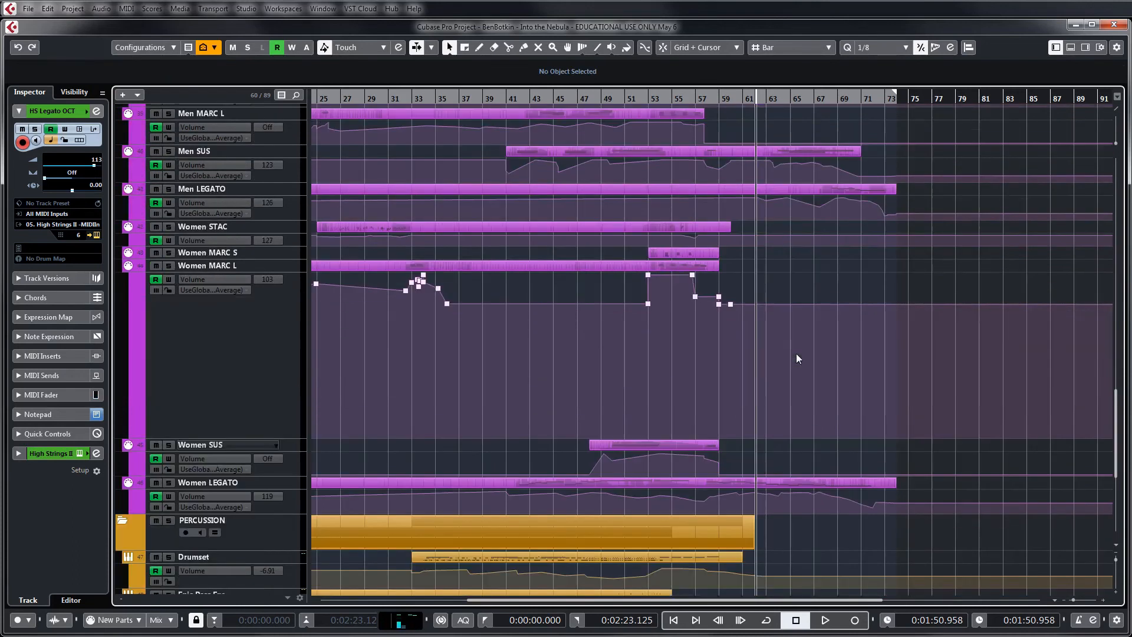
left_click(242, 480)
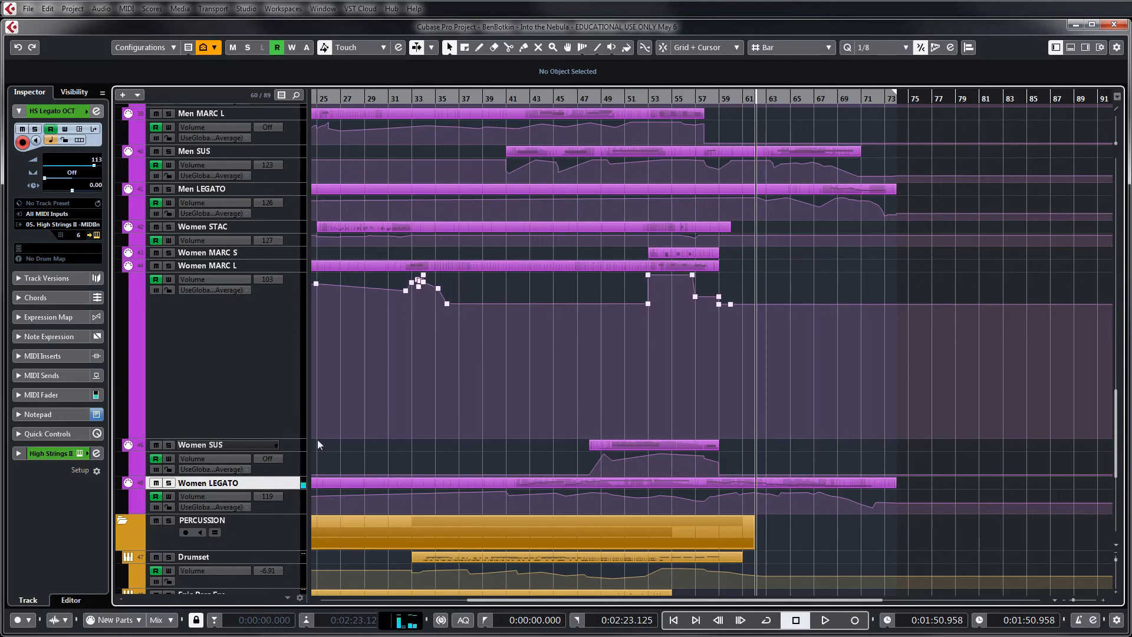
Compare the men's and women's choir parts with the percussion below and select the Drumset track
scroll(852, 274, "up", 5)
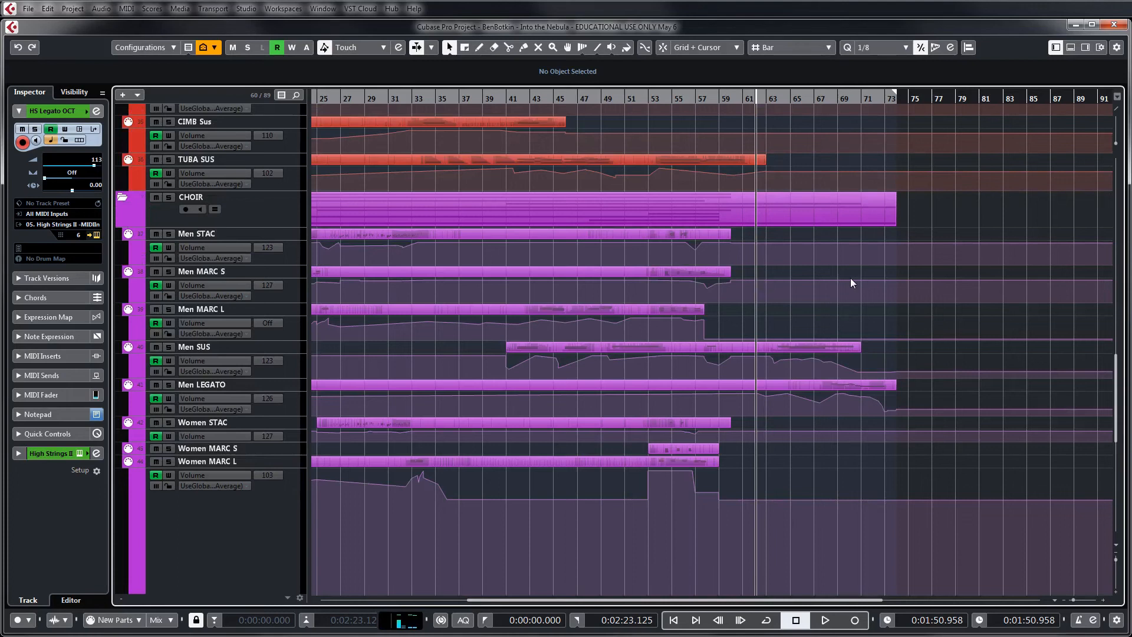
scroll(851, 282, "down", 7)
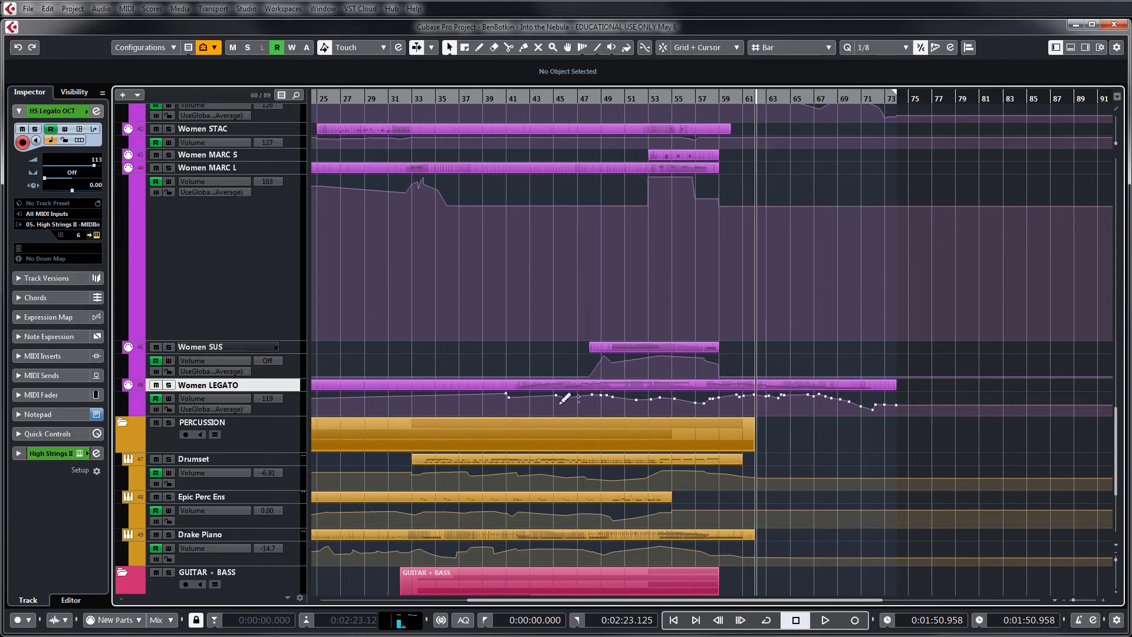
scroll(349, 387, "down", 2)
left_click(271, 345)
left_click(239, 363)
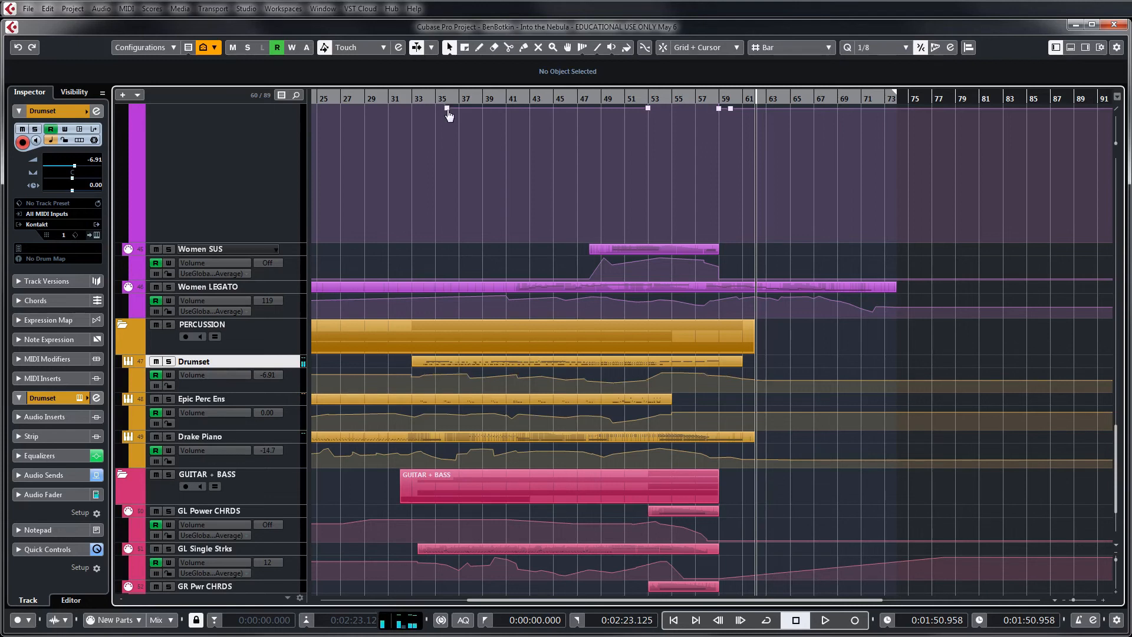
Set the playhead at about bar 35 and enlarge the Drumset volume automation lane
left_click(436, 98)
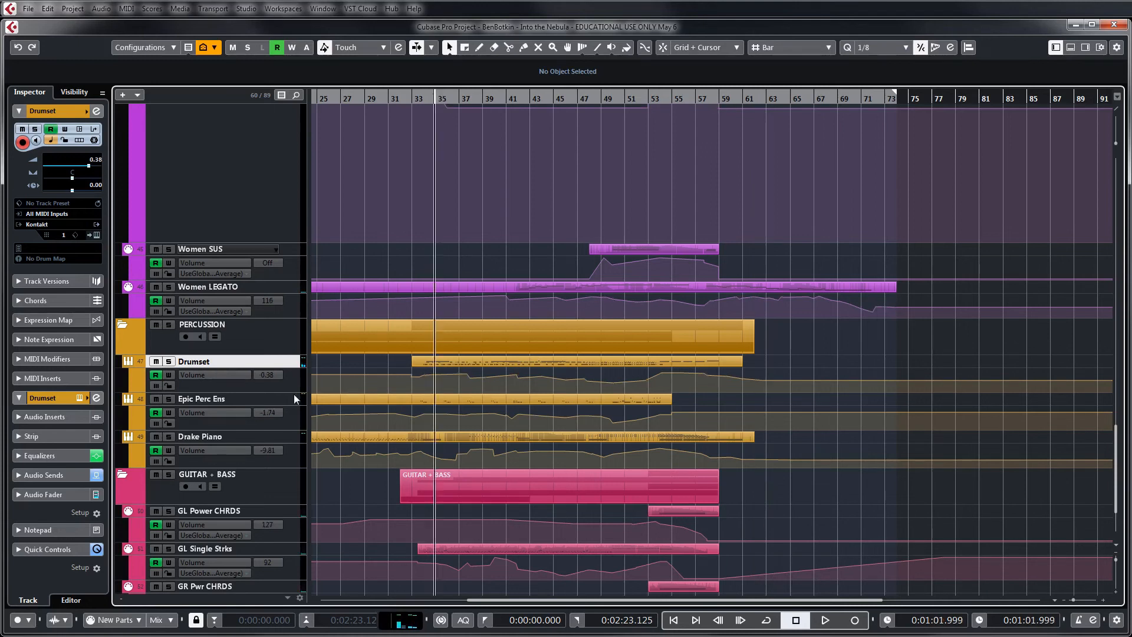
left_click_drag(294, 393, 288, 444)
key("h")
key("h")
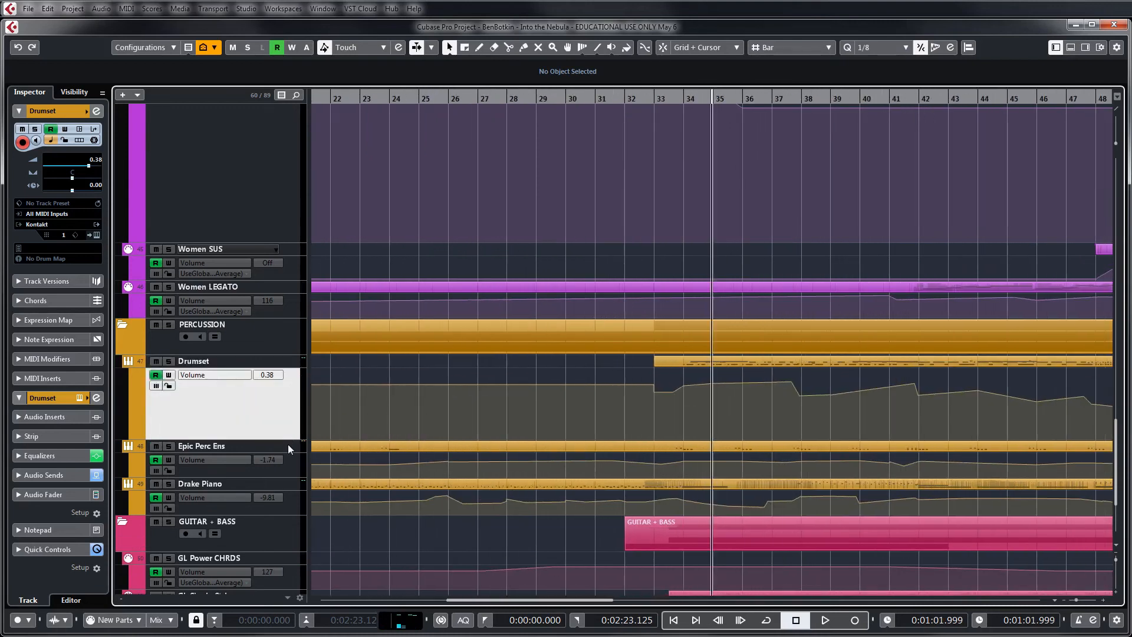
Play the PERCUSSION folder soloed from bar 35, select the Drake Piano track and stop playback near bar 40
key("space")
left_click(169, 325)
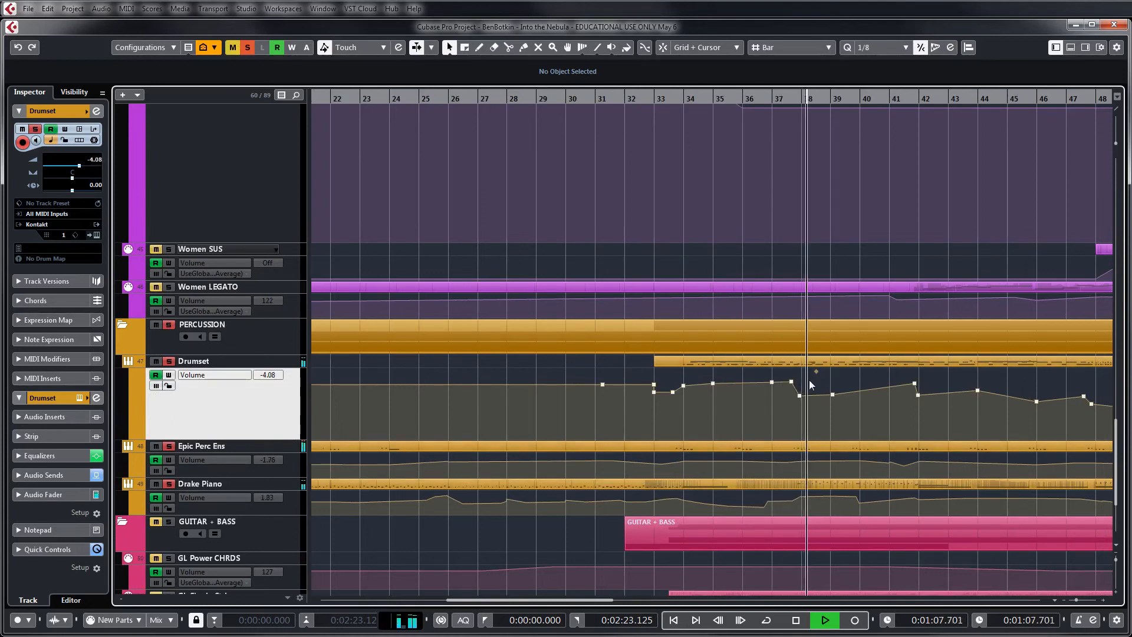
left_click(238, 482)
key("space")
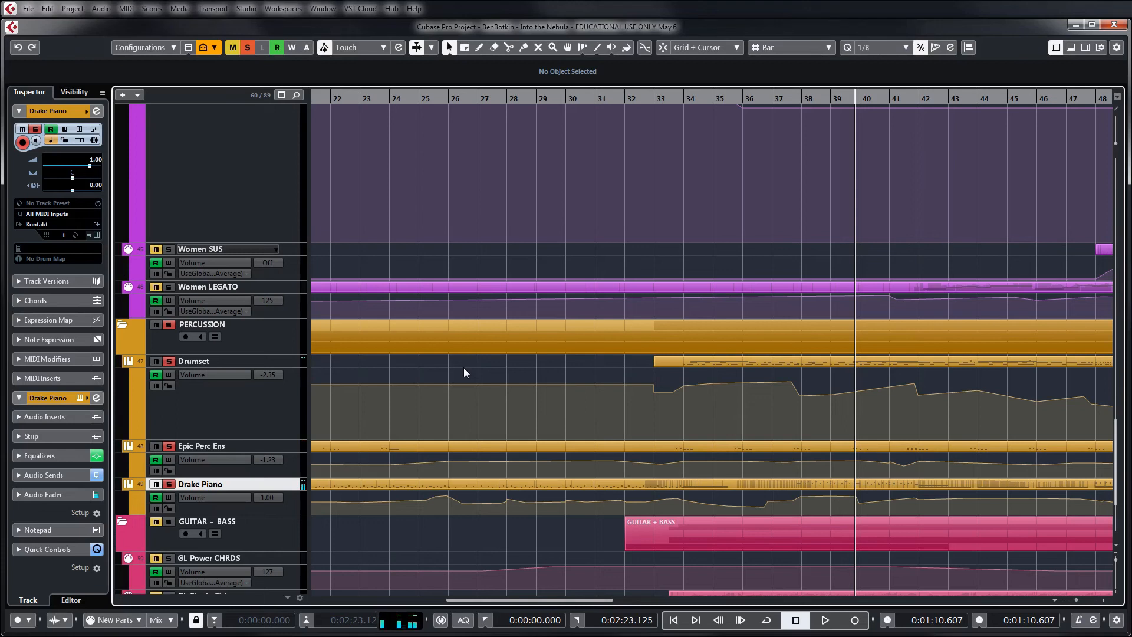
Select and solo the LS Spicc Oct track, and clear all solo states in the project
scroll(466, 368, "up", 20)
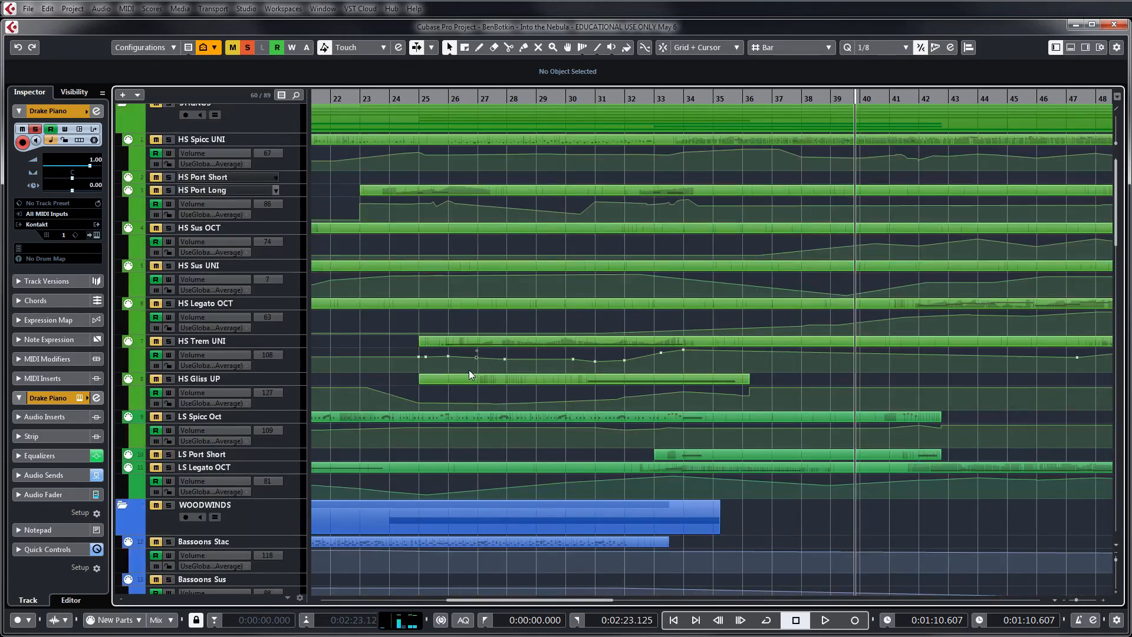
left_click(224, 418)
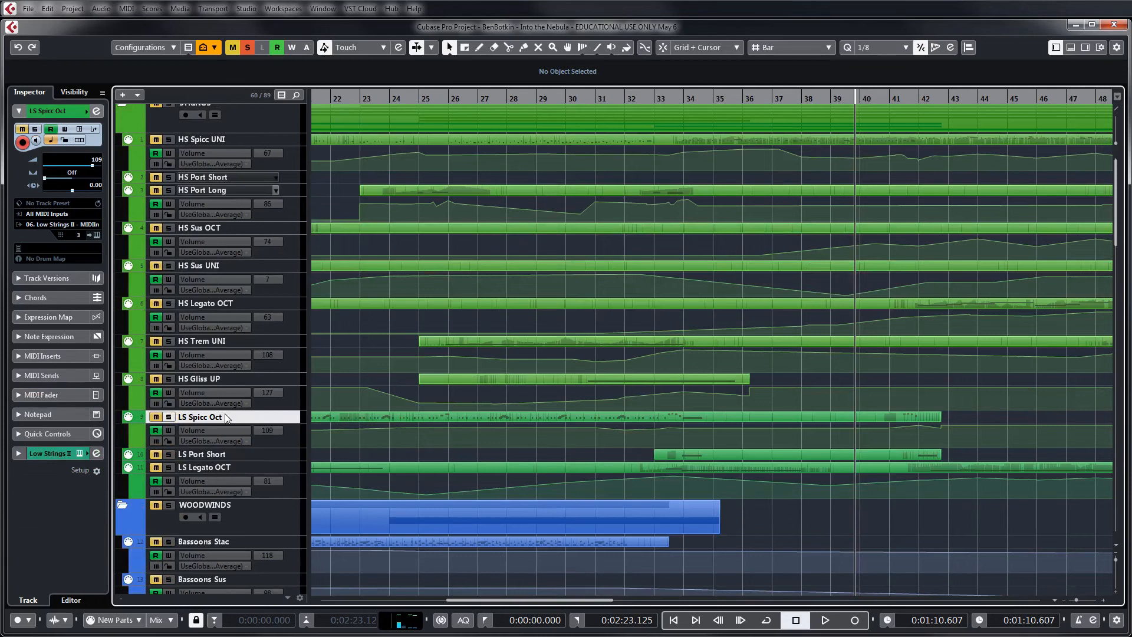
left_click(168, 417)
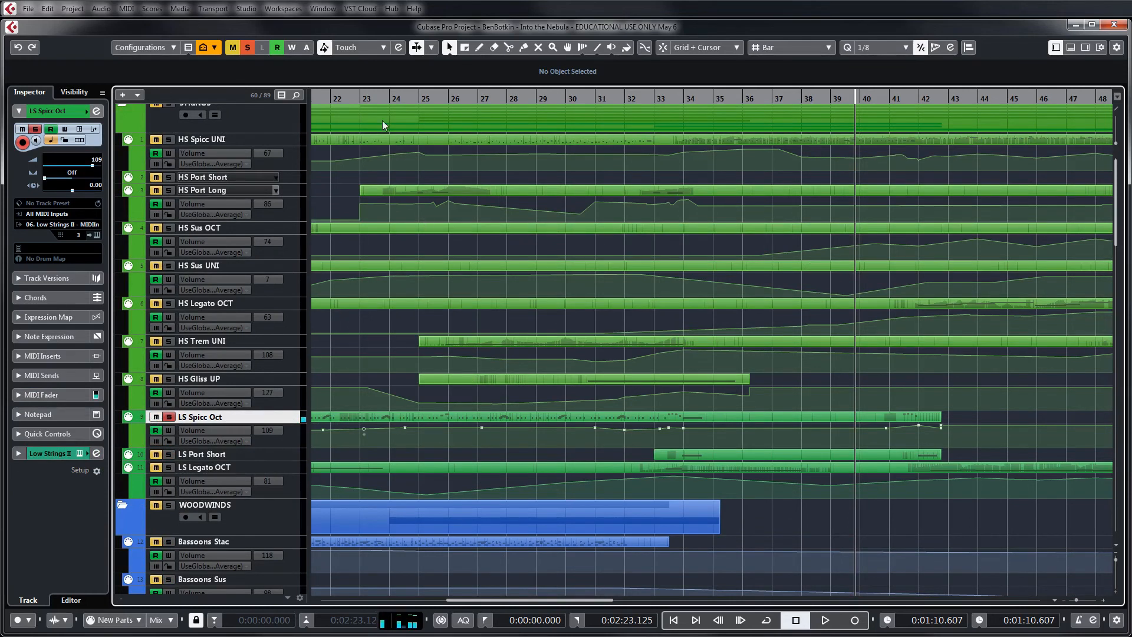
left_click(248, 47)
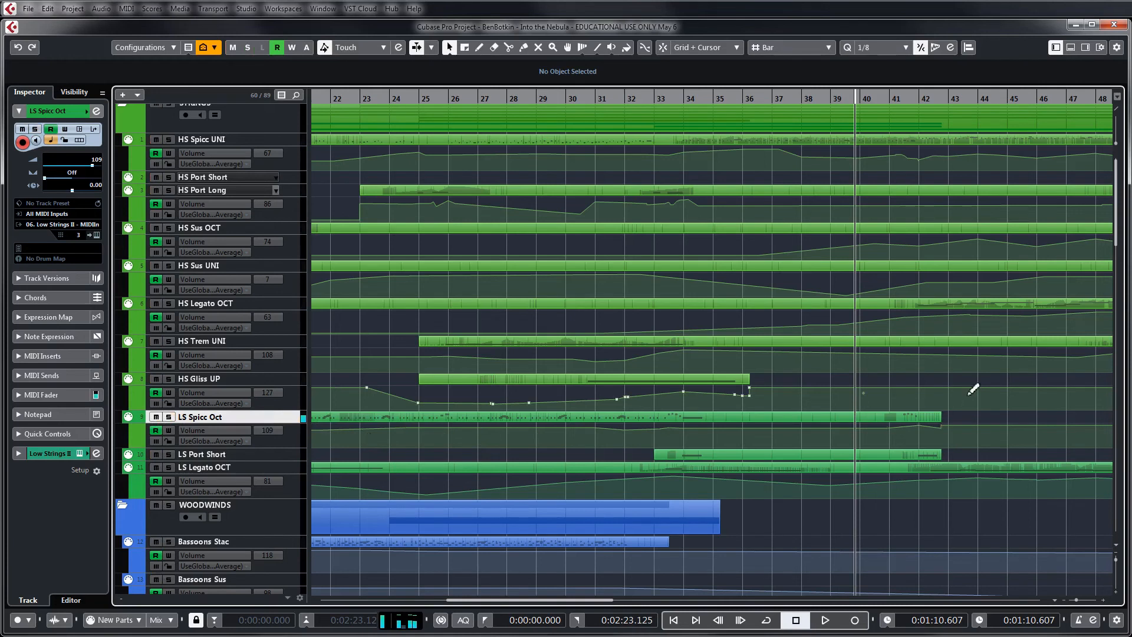
Look through the woodwind and brass parts around bars 22 to 48 and select the BONE Stac track
scroll(972, 389, "down", 3)
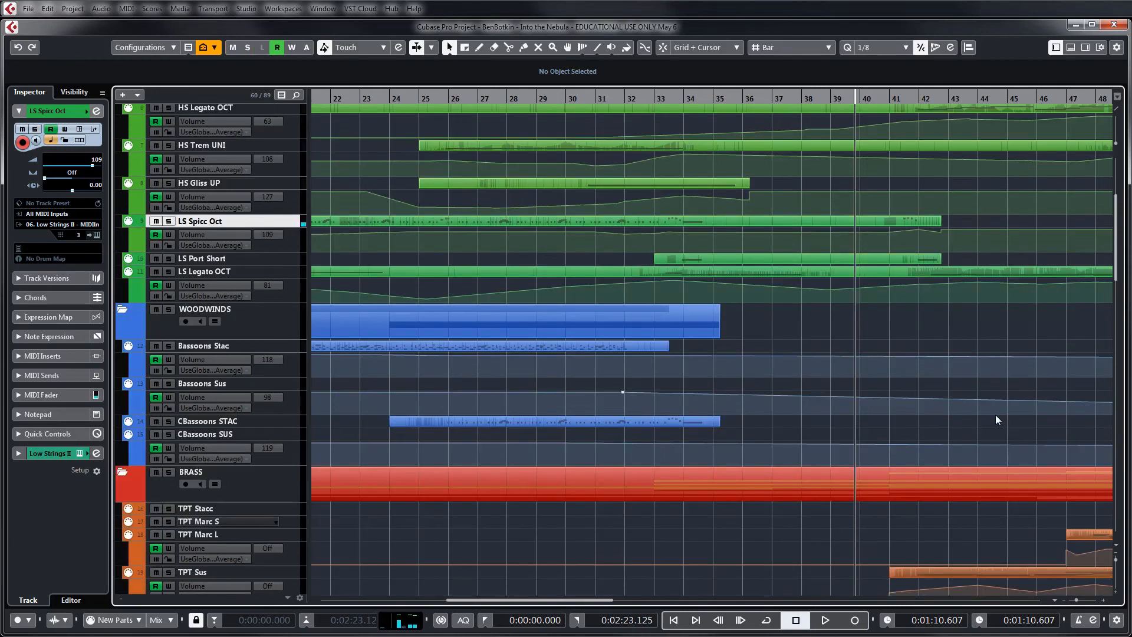
scroll(395, 433, "down", 3)
scroll(398, 425, "down", 5)
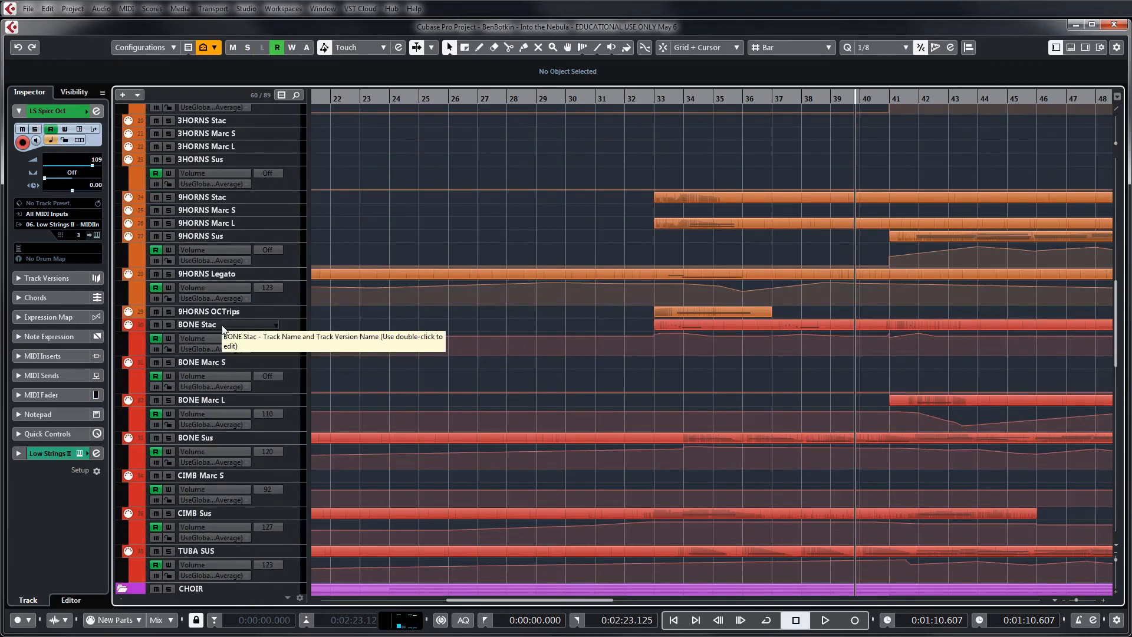
left_click(221, 324)
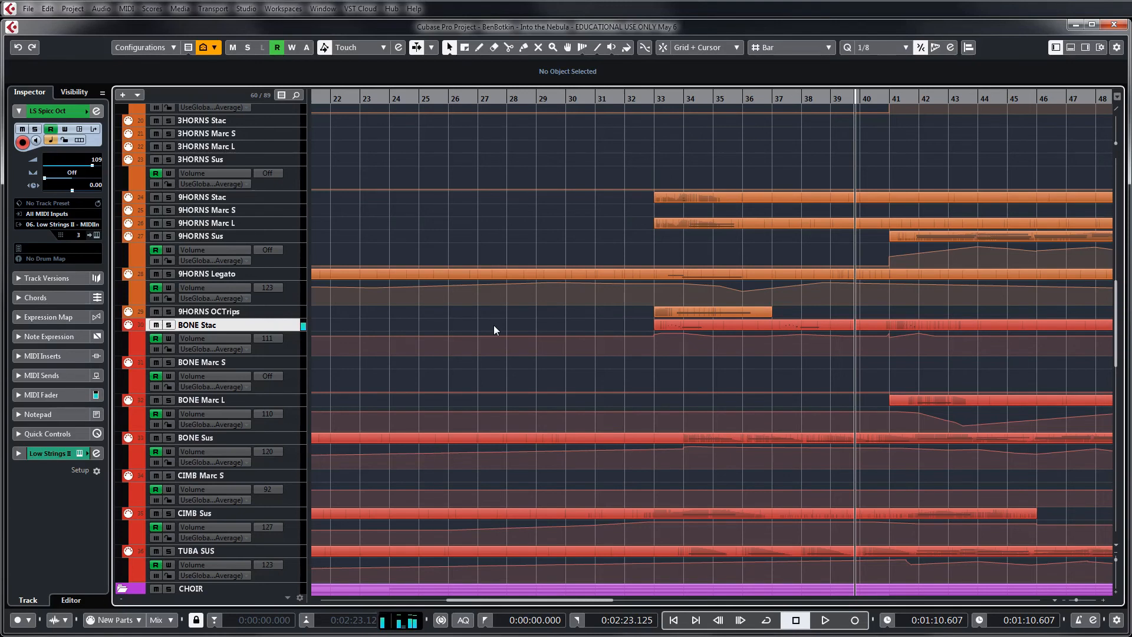
Examine the choir, percussion and guitar parts around bars 22 to 48 and select the GL Power CHRDS track
scroll(516, 260, "down", 8)
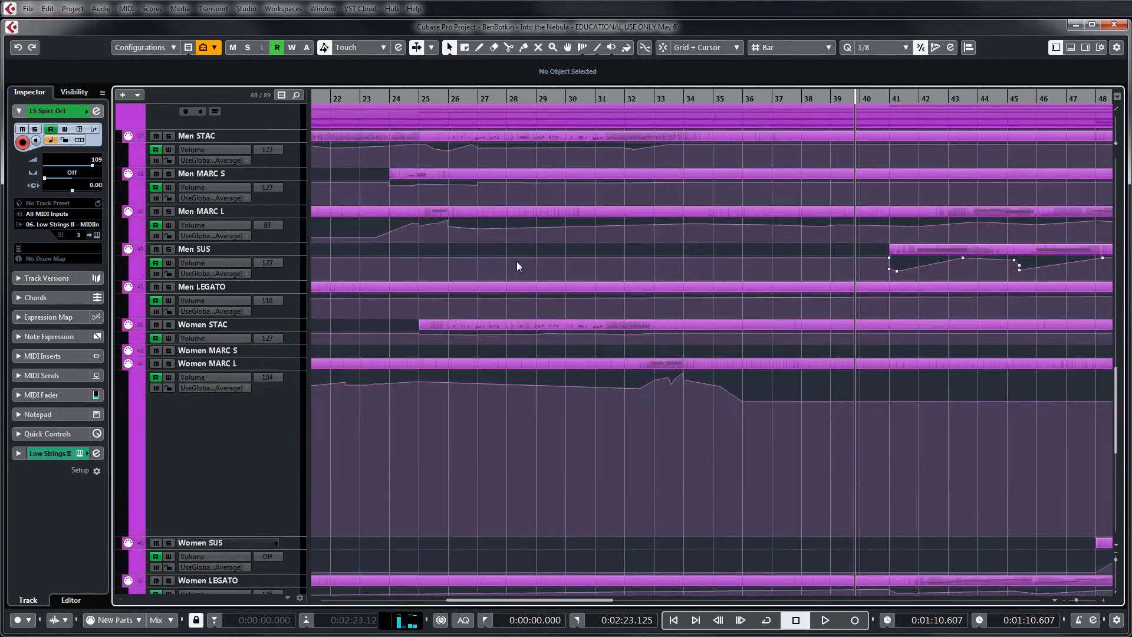
scroll(517, 261, "down", 7)
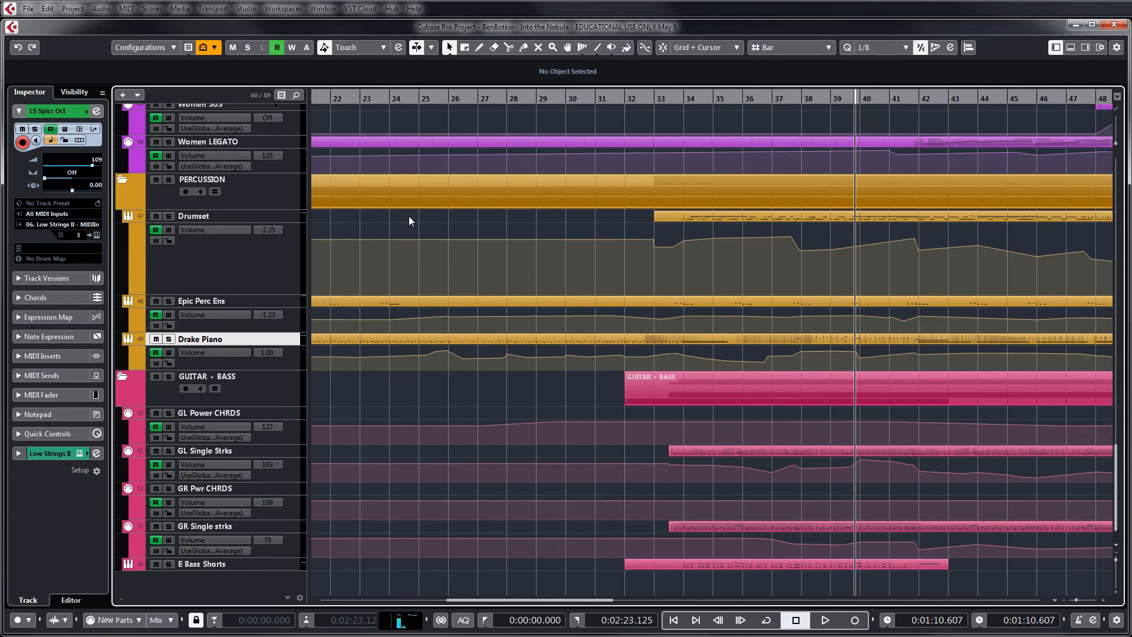
scroll(444, 258, "up", 8)
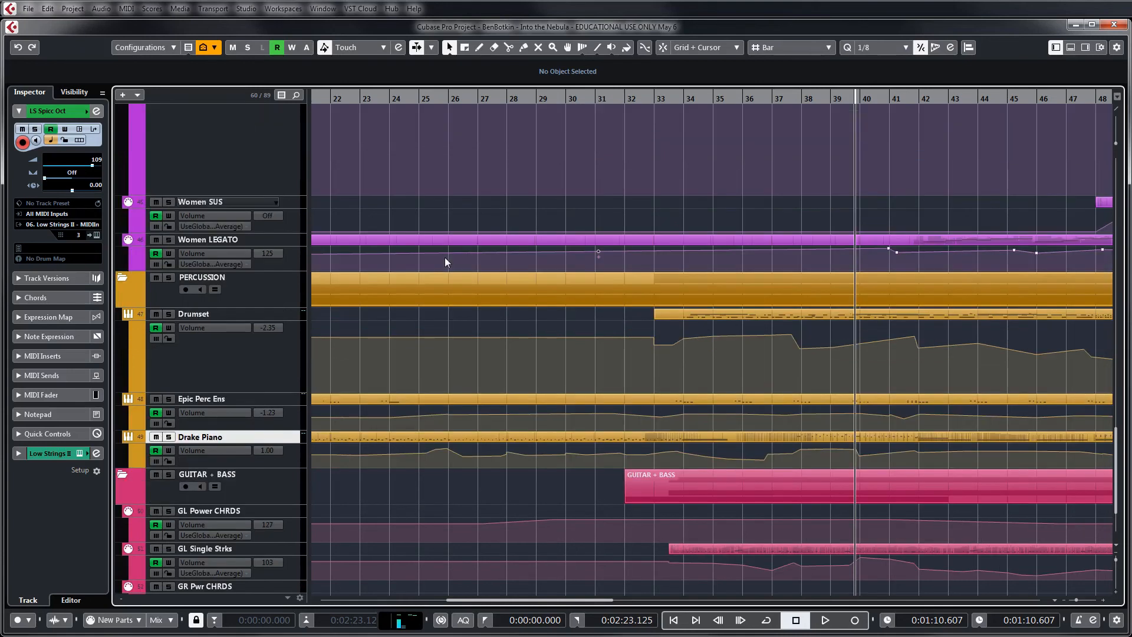
scroll(455, 267, "up", 2)
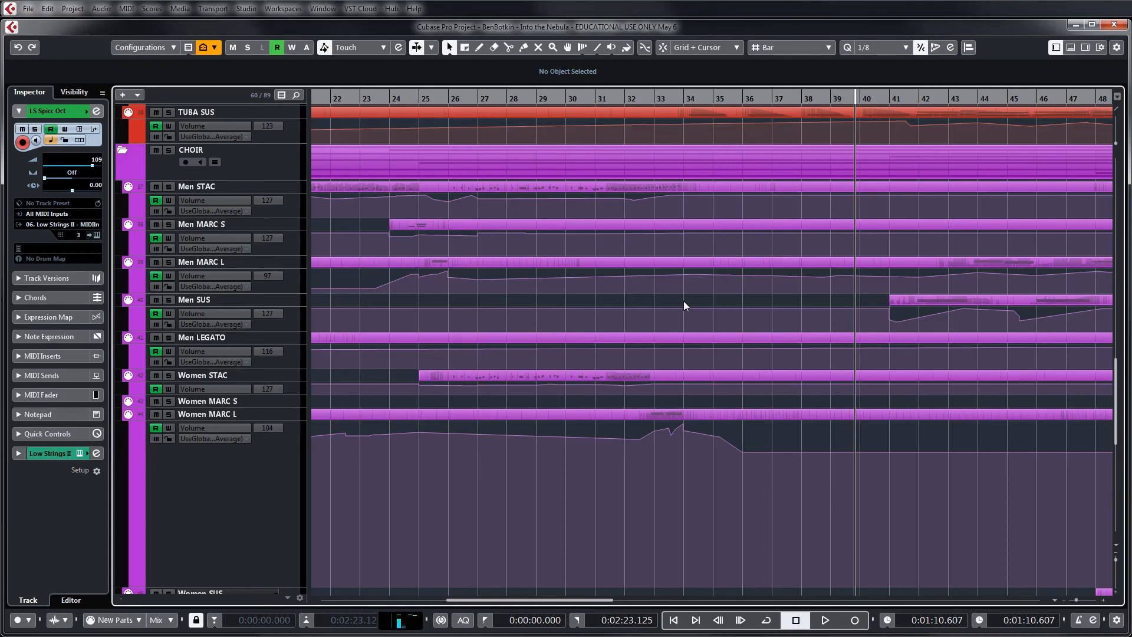
scroll(683, 301, "down", 10)
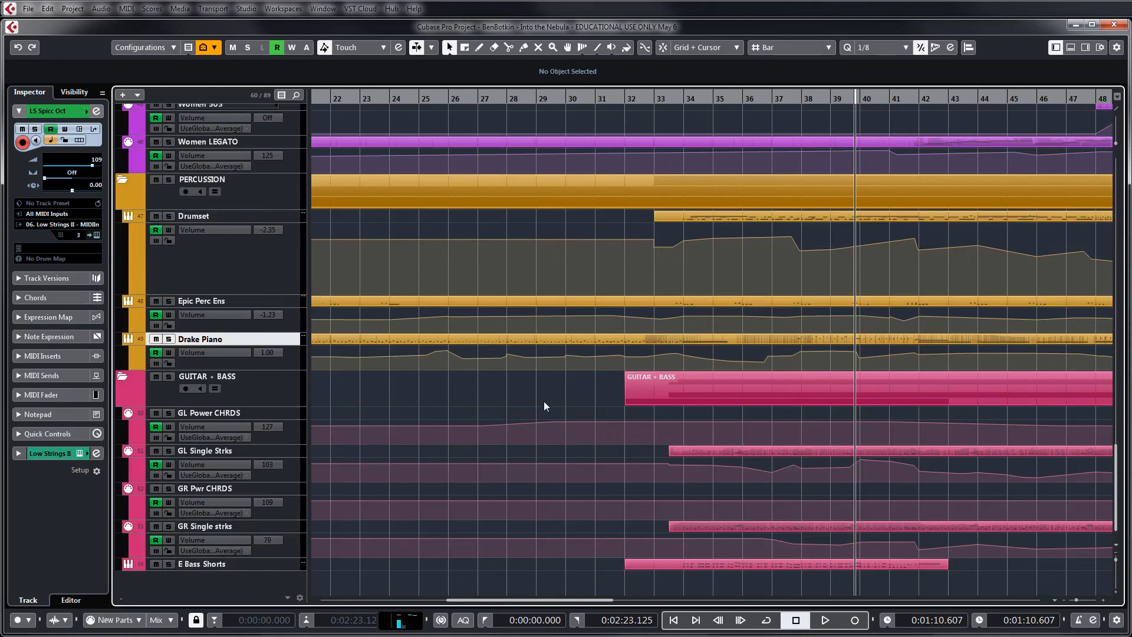
left_click(281, 387)
left_click(285, 412)
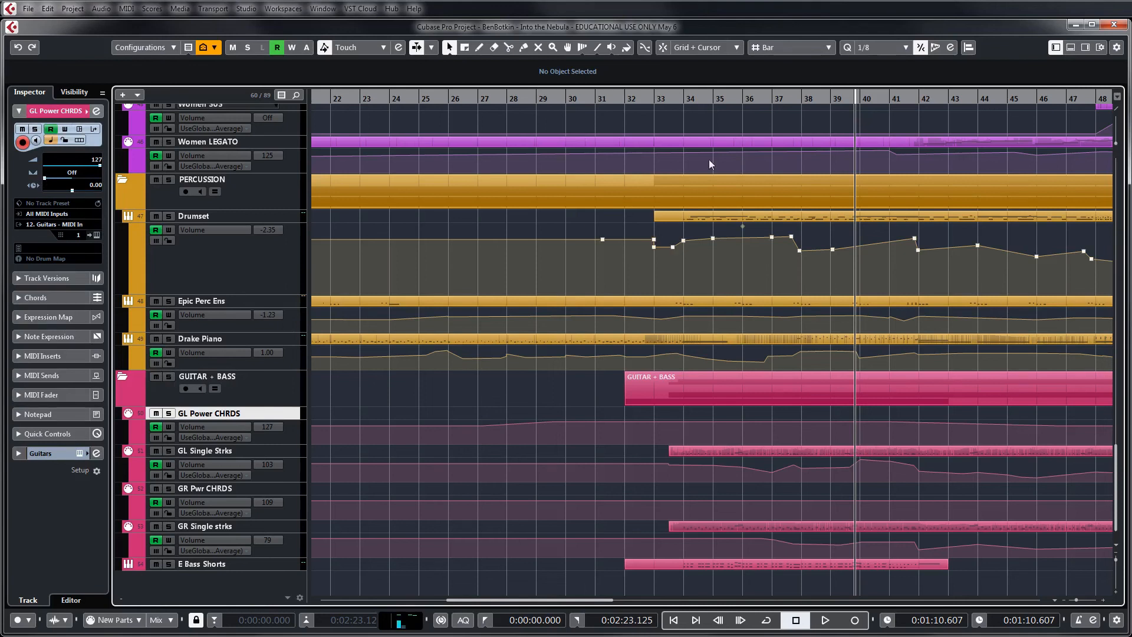
Set the playhead near the end of bar 33 and start playback of the guitar and bass section
left_click(678, 98)
key("g")
key("g")
key("g")
key("g")
key("g")
key("g")
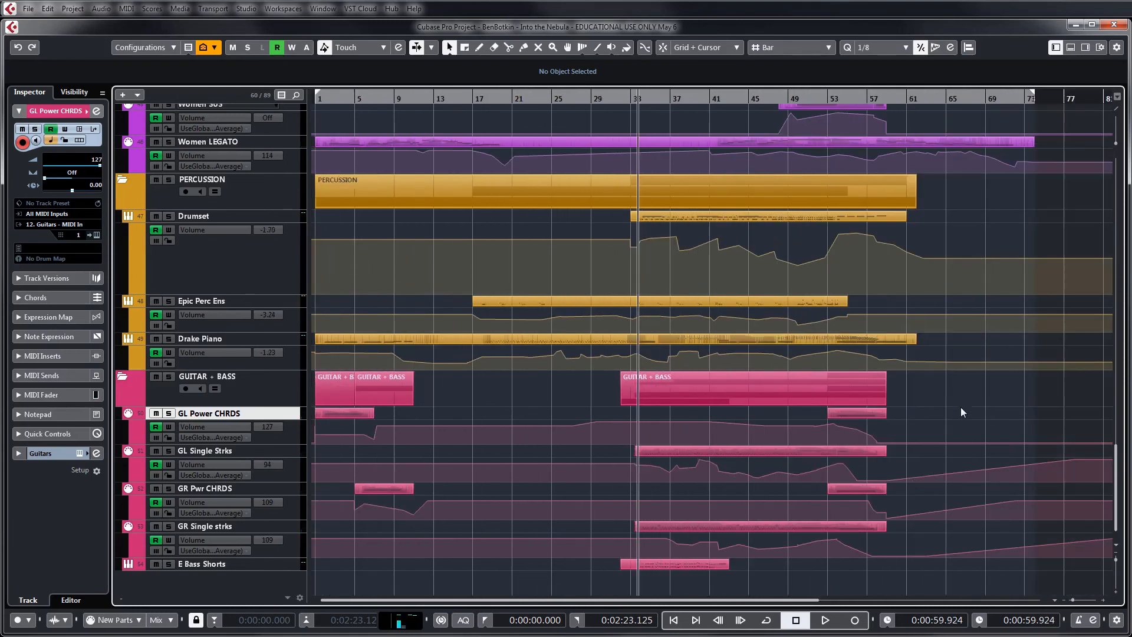
key("h")
key("h")
key("h")
key("h")
key("h")
key("h")
key("h")
key("h")
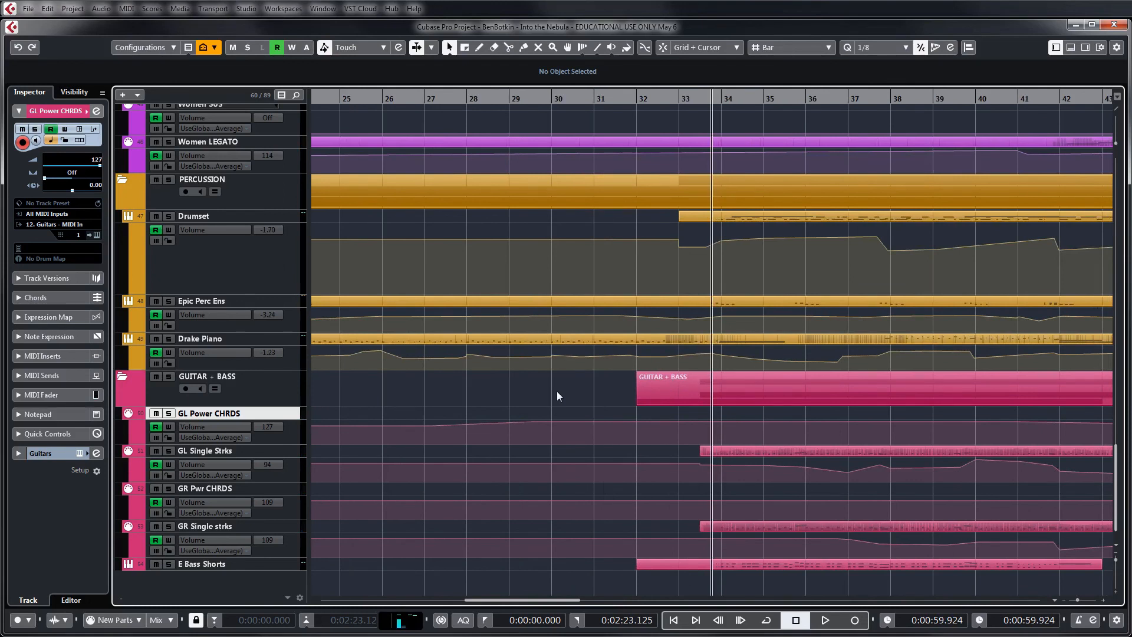
key("space")
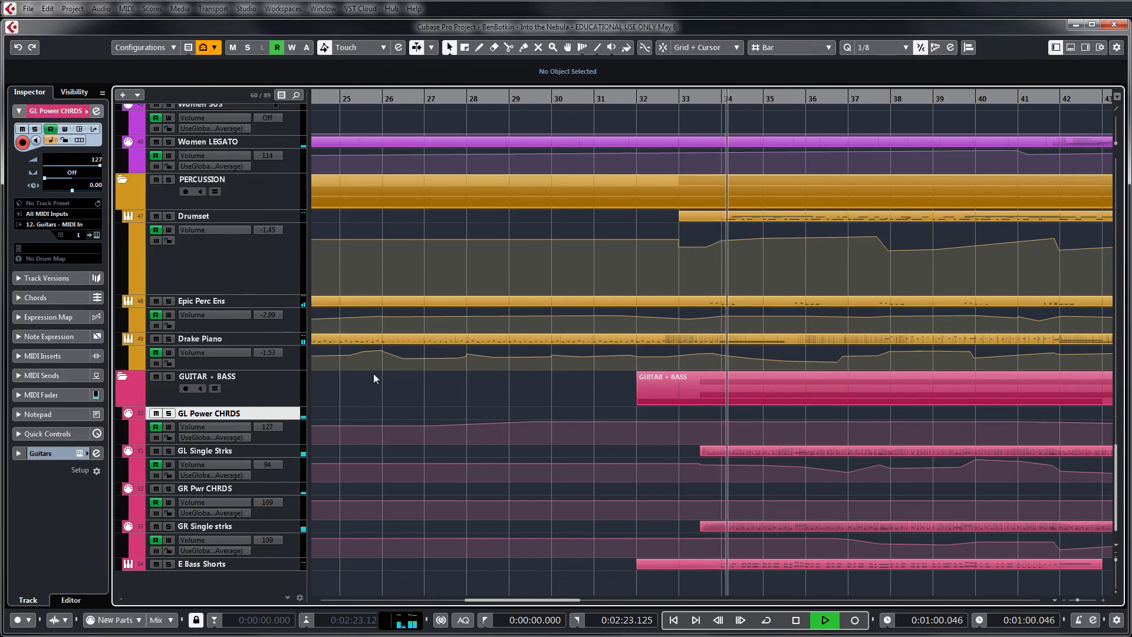
Solo the GUITAR + BASS and PERCUSSION folders during playback and continue listening from about bar 53
left_click(169, 376)
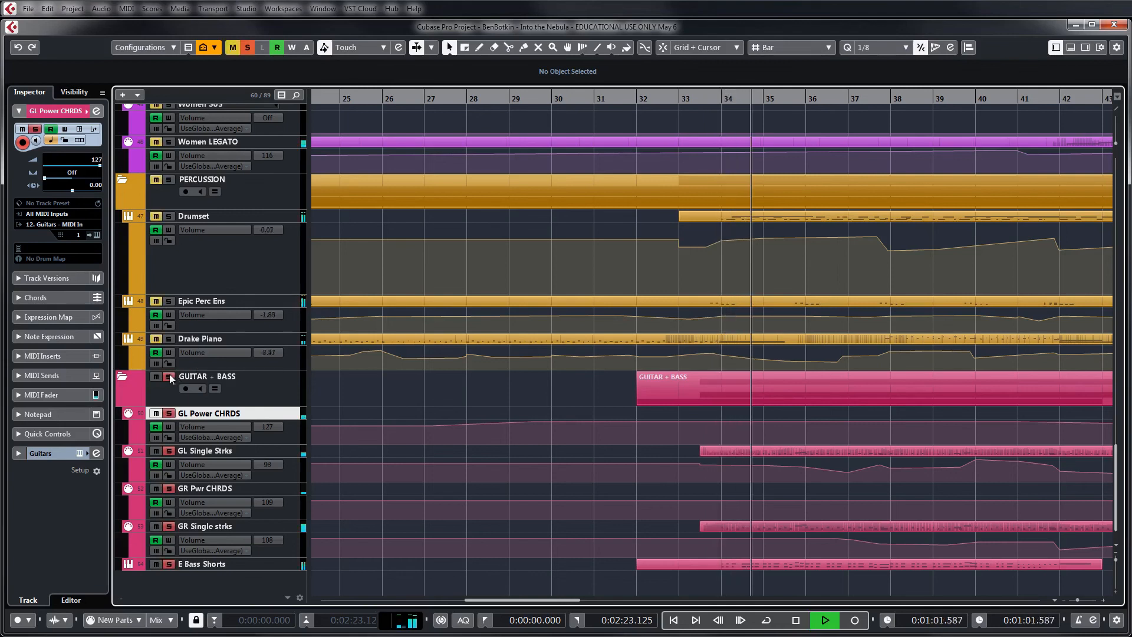
left_click(169, 181)
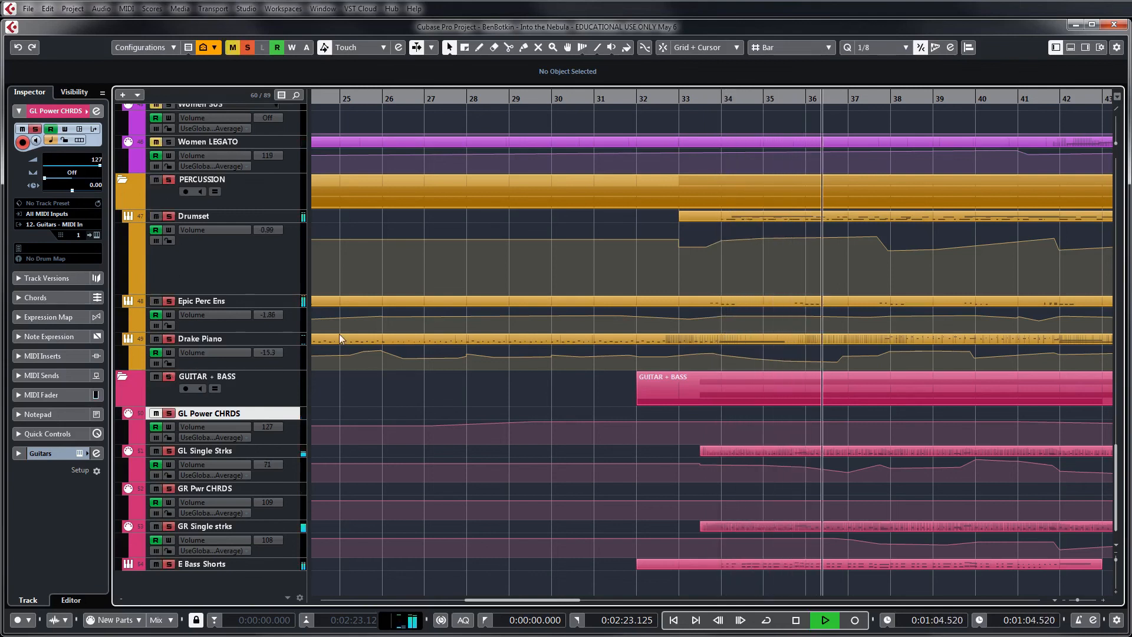
key("g")
key("g")
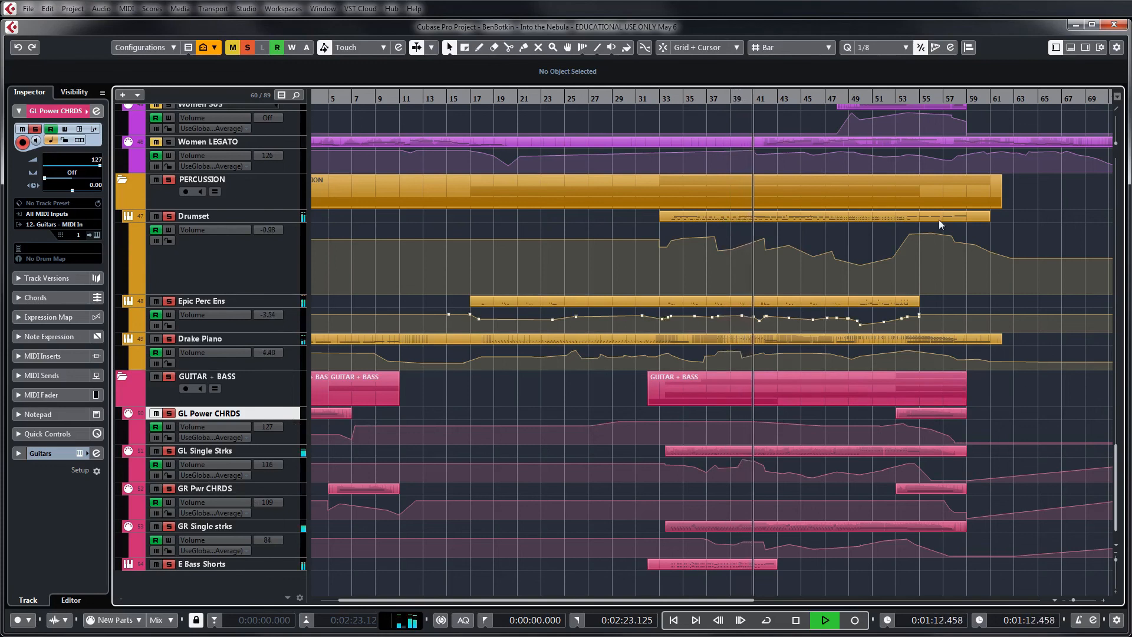
left_click(897, 99)
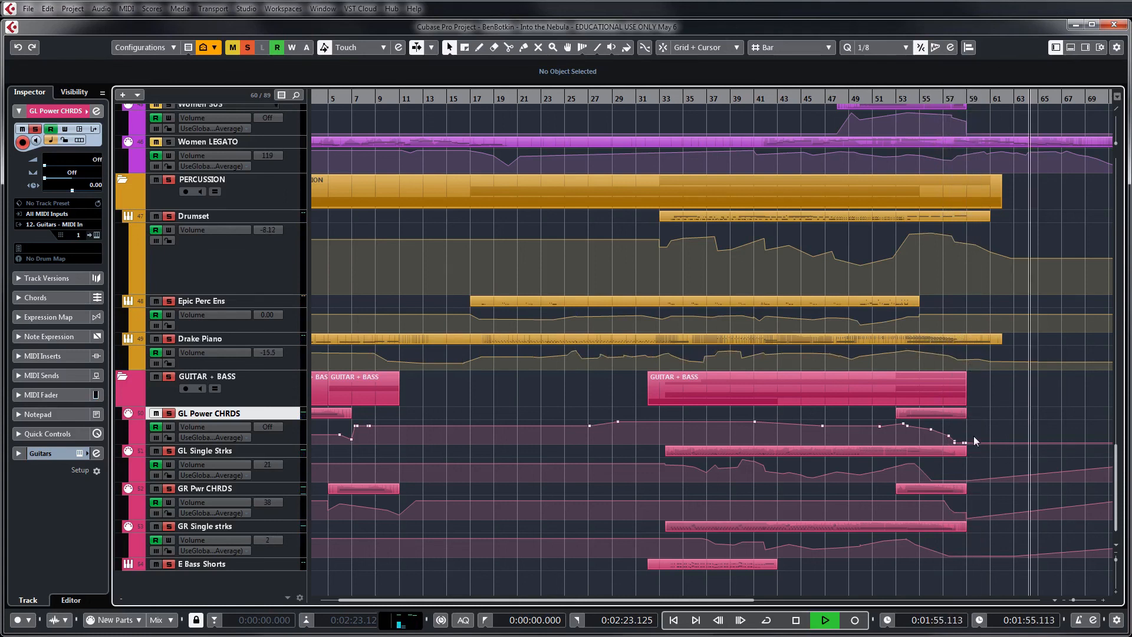
Return the playhead to the beginning of the piece and listen to the soloed percussion and guitar sections from bar 1
scroll(930, 416, "right", 10)
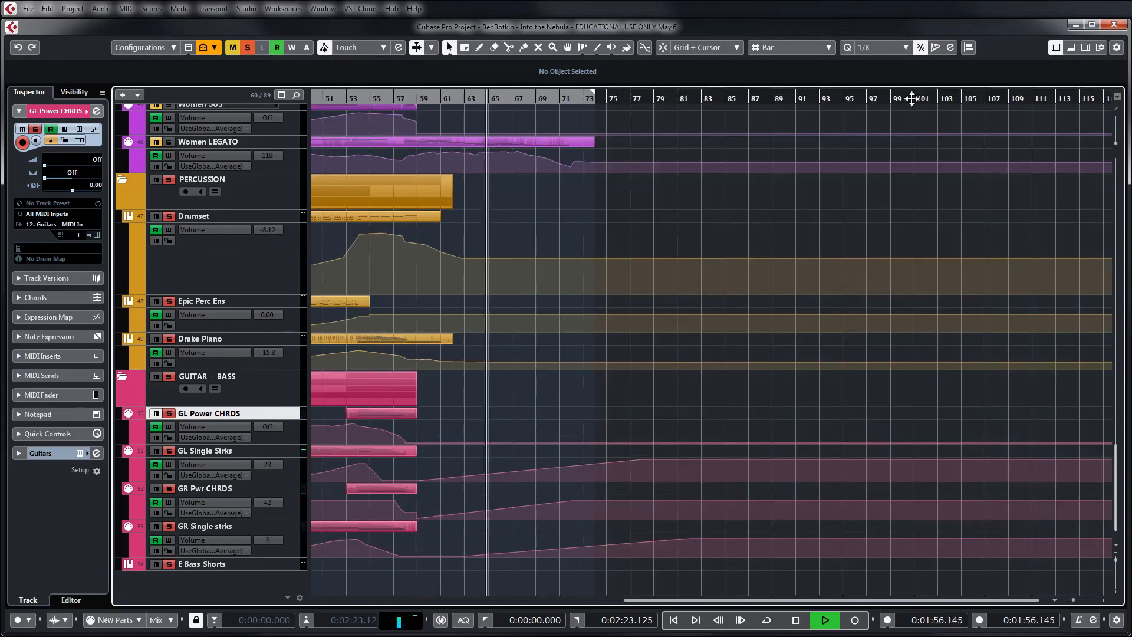
key("g")
key("g")
key("g")
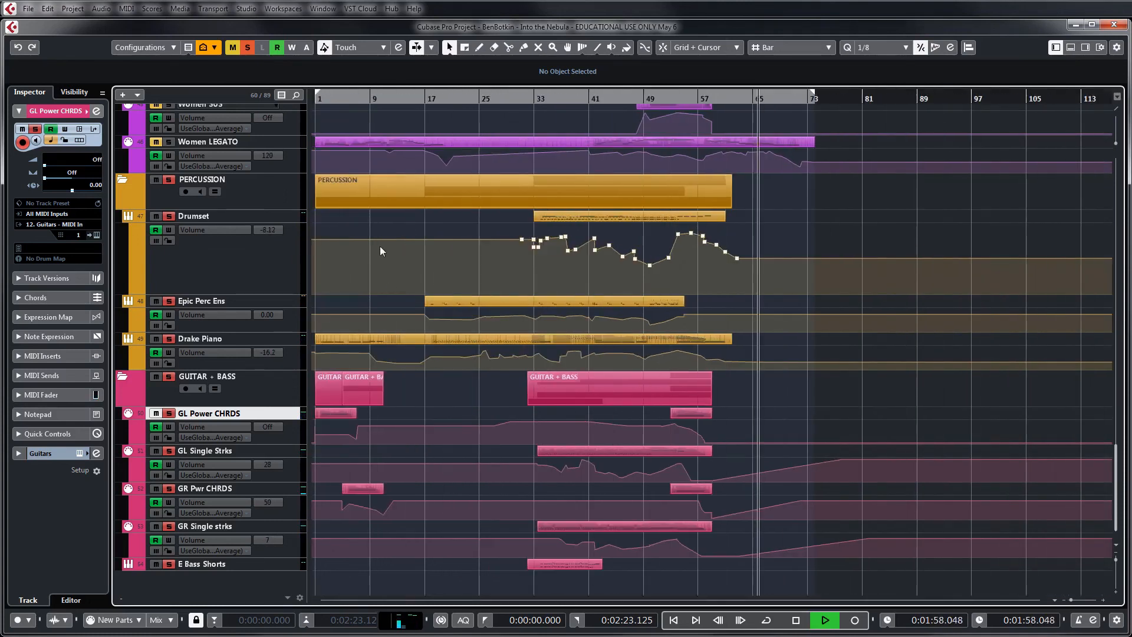
left_click_drag(333, 101, 320, 124)
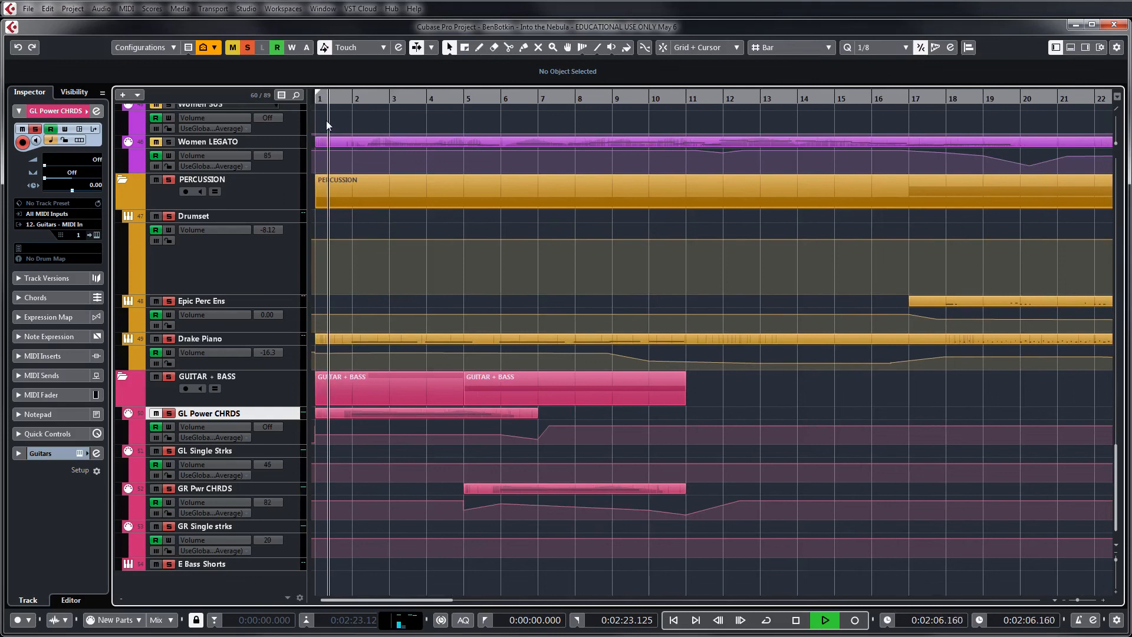
mouse_move(326, 121)
left_mouse_down()
mouse_move(338, 121)
mouse_move(327, 124)
left_mouse_up()
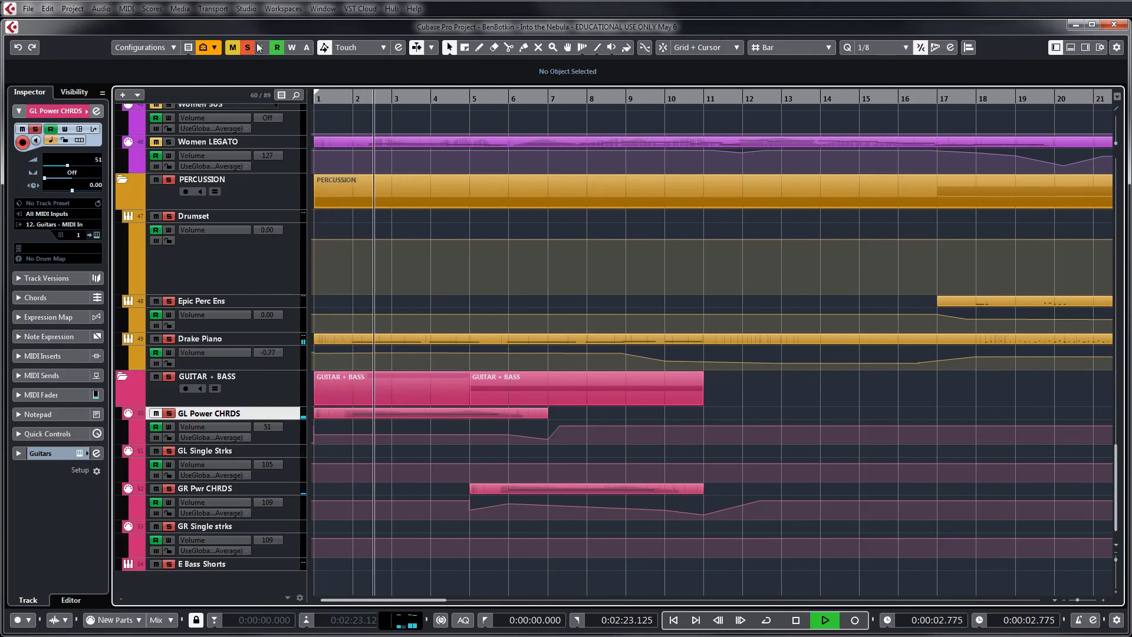
Add a volume automation point with value 70 near the end of bar 1 on the GL Power CHRDS track and deselect it
left_click(356, 435)
left_click_drag(357, 434, 350, 431)
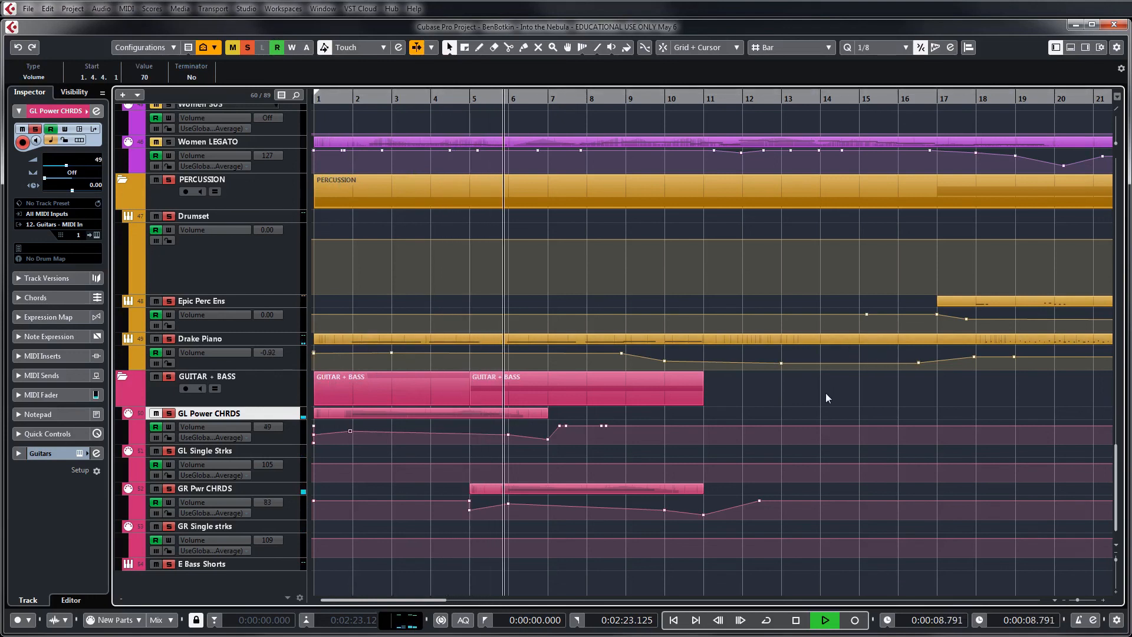
key("g")
key("g")
key("g")
key("g")
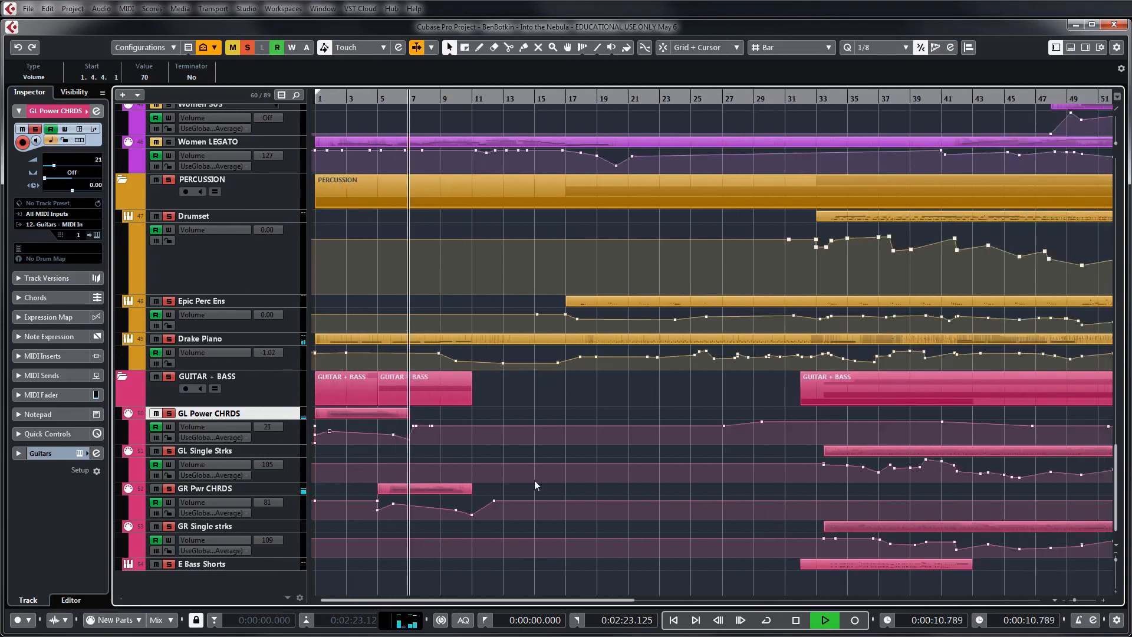
left_click(772, 397)
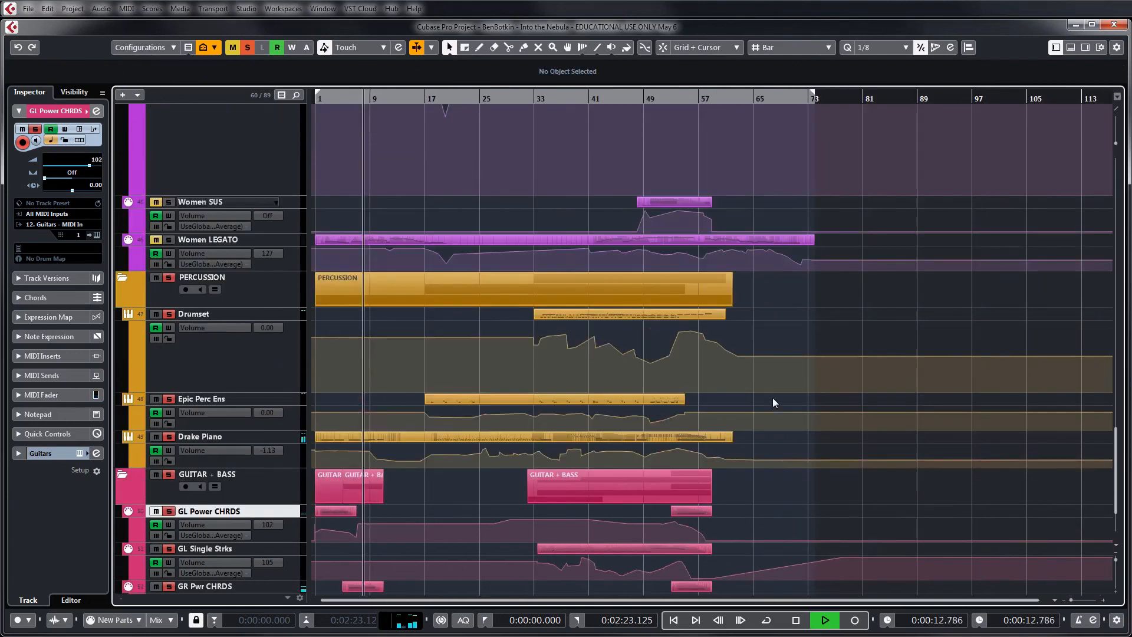
Stop playback and deactivate all solo states in the project
key("space")
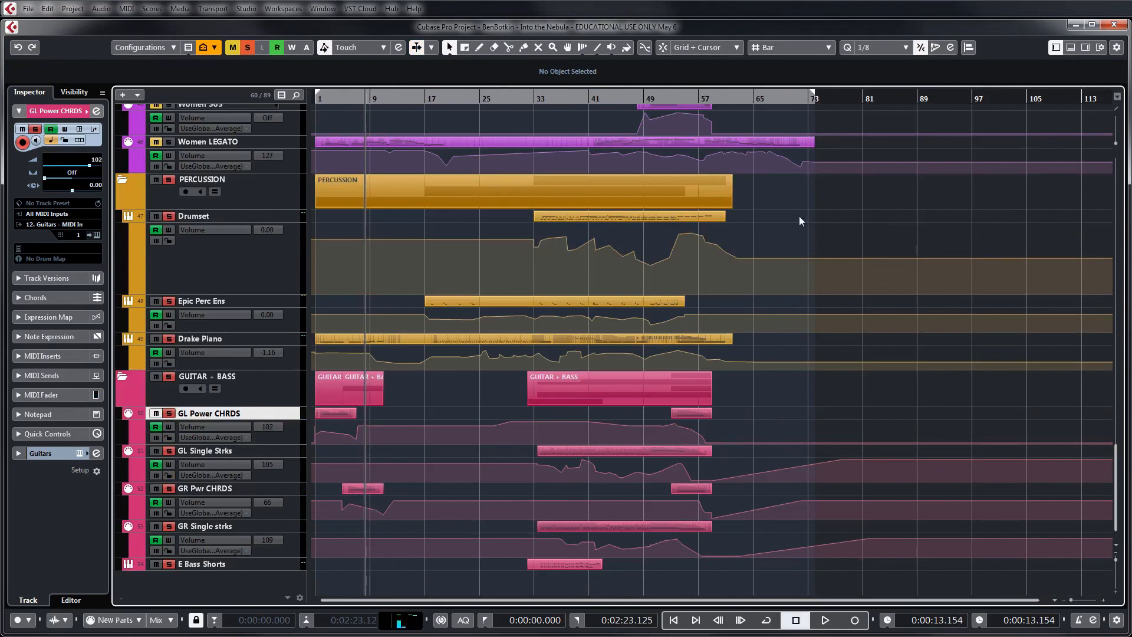
scroll(798, 216, "up", 3)
key("h")
key("h")
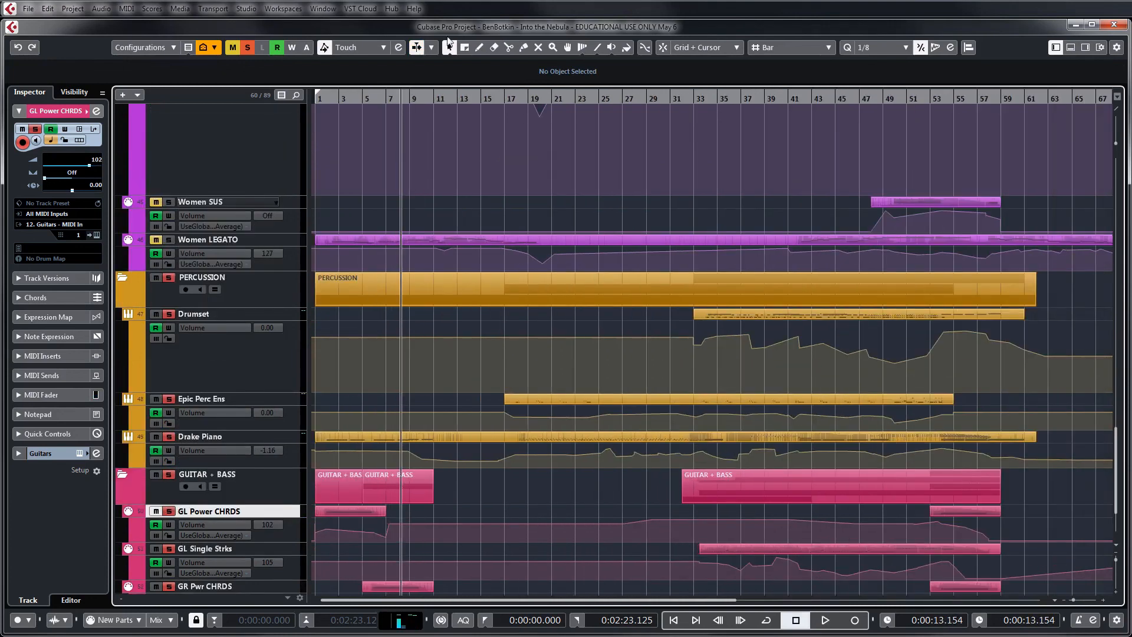
left_click(247, 47)
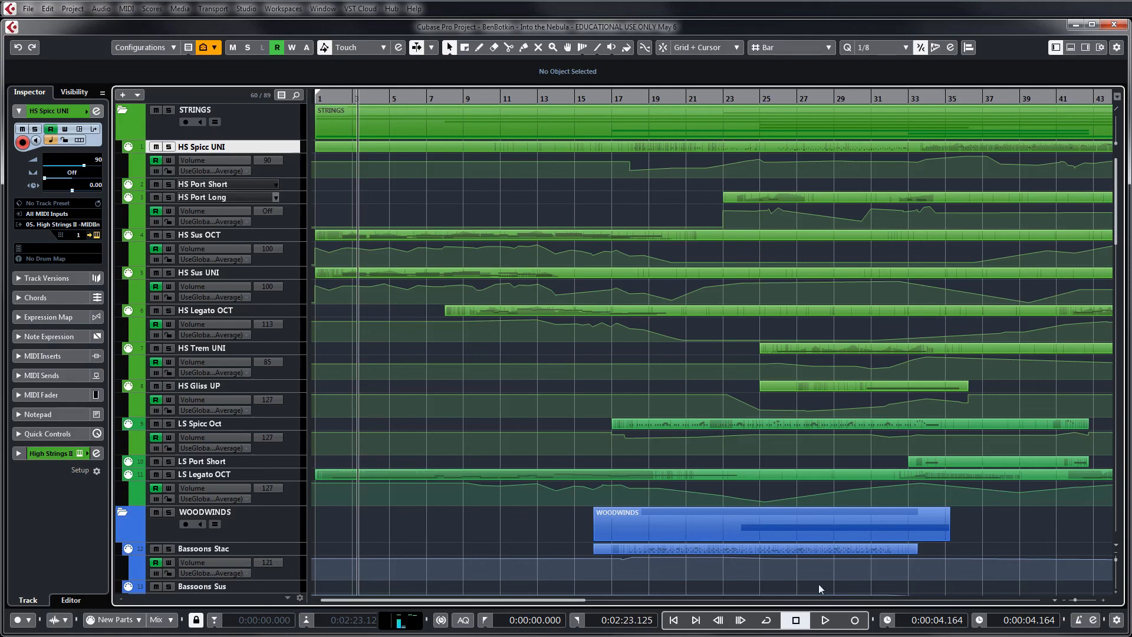
Set the playhead around the middle of bar 1 and bring the MixConsole fully into view
left_click(333, 96)
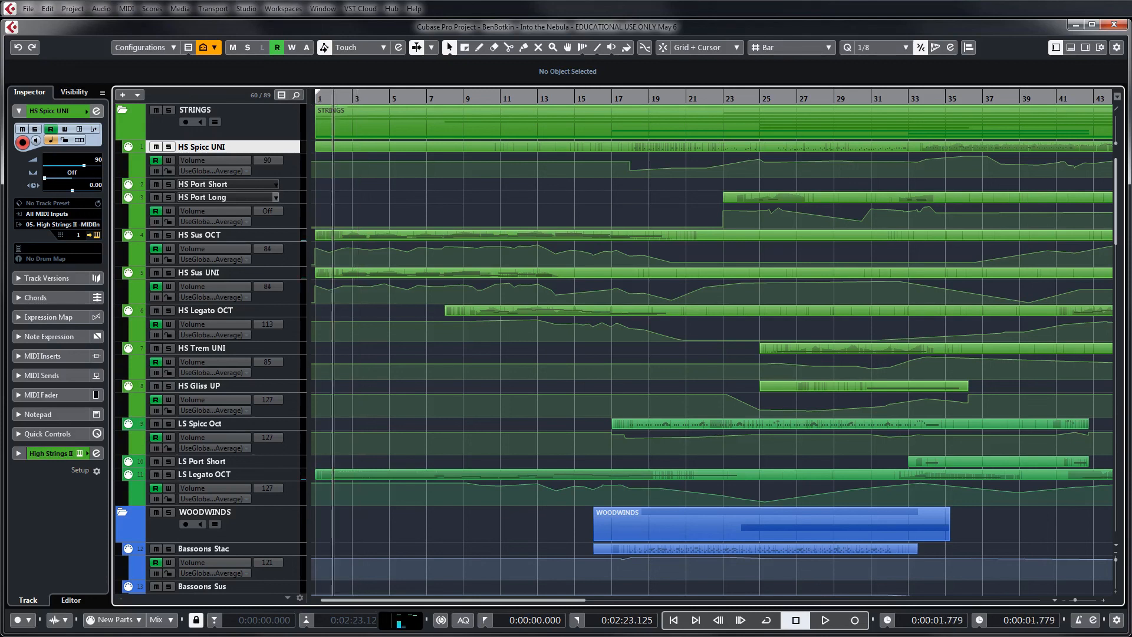
key("F3")
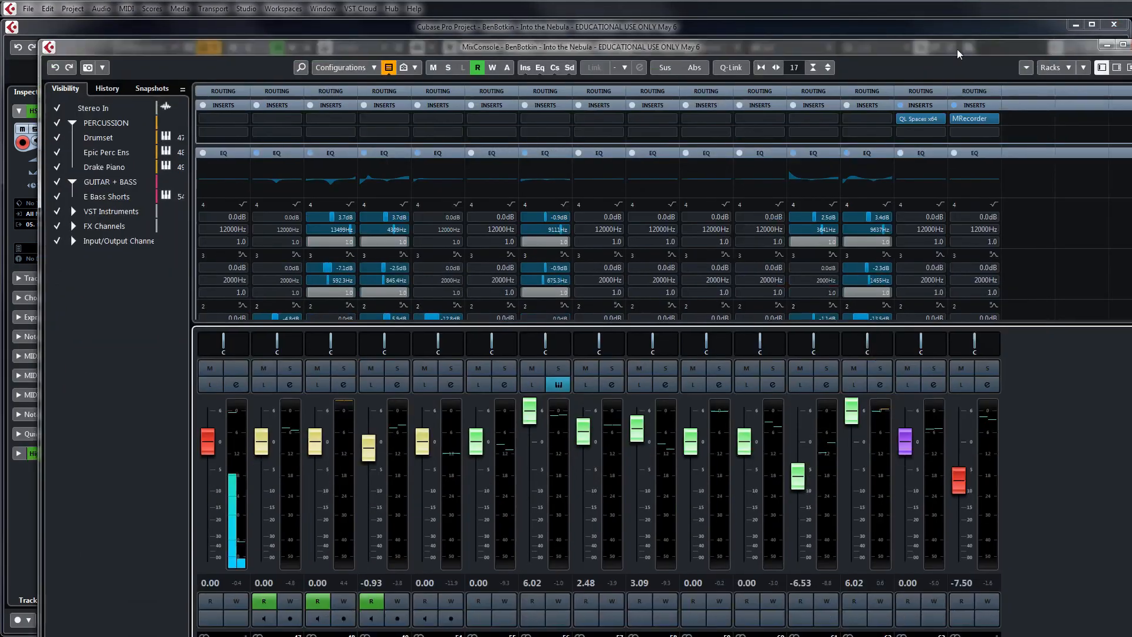
left_click_drag(957, 48, 922, 28)
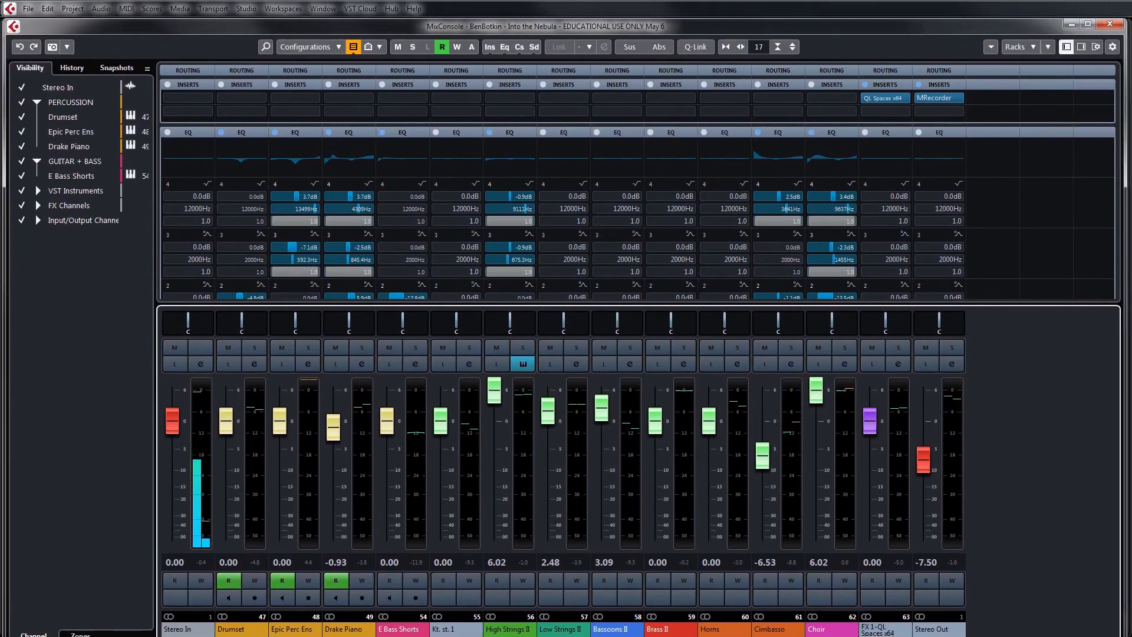
Examine the inserts, EQ bands and reverb sends of all channels in the MixConsole
left_click_drag(1131, 265, 1131, 203)
scroll(1025, 264, "down", 1)
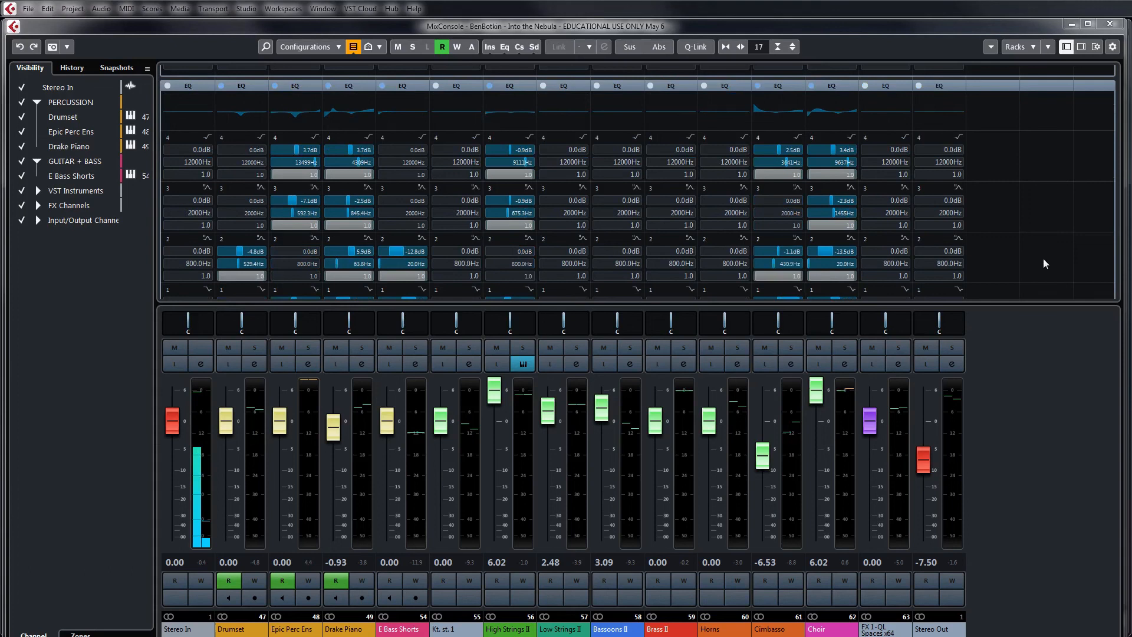
scroll(1042, 289, "down", 2)
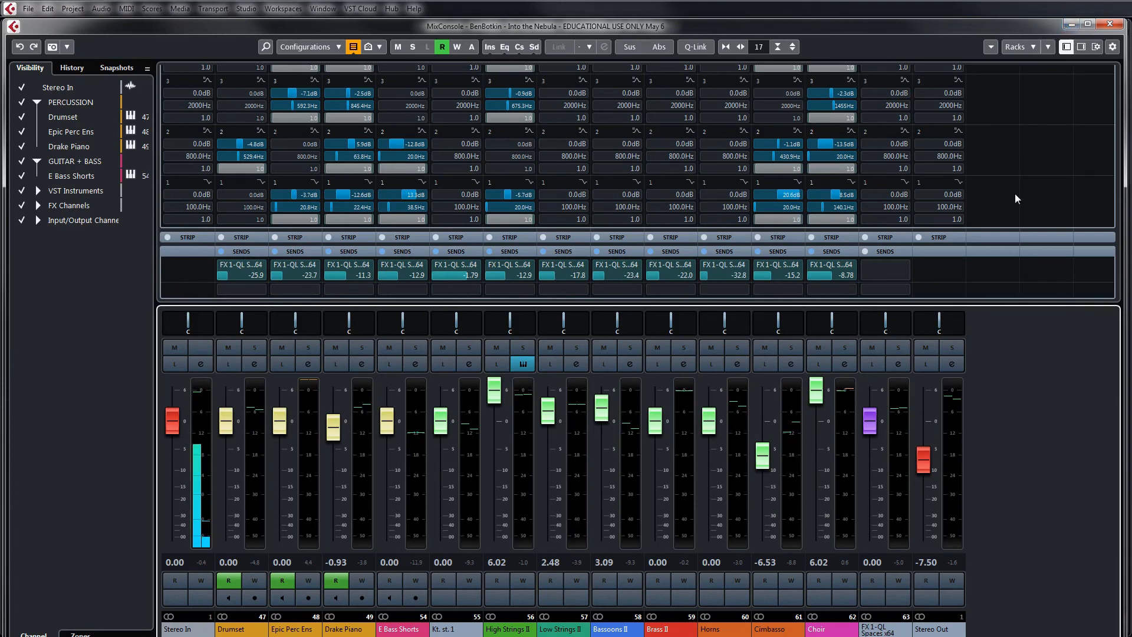
scroll(1119, 161, "up", 1)
left_click_drag(1119, 160, 1119, 78)
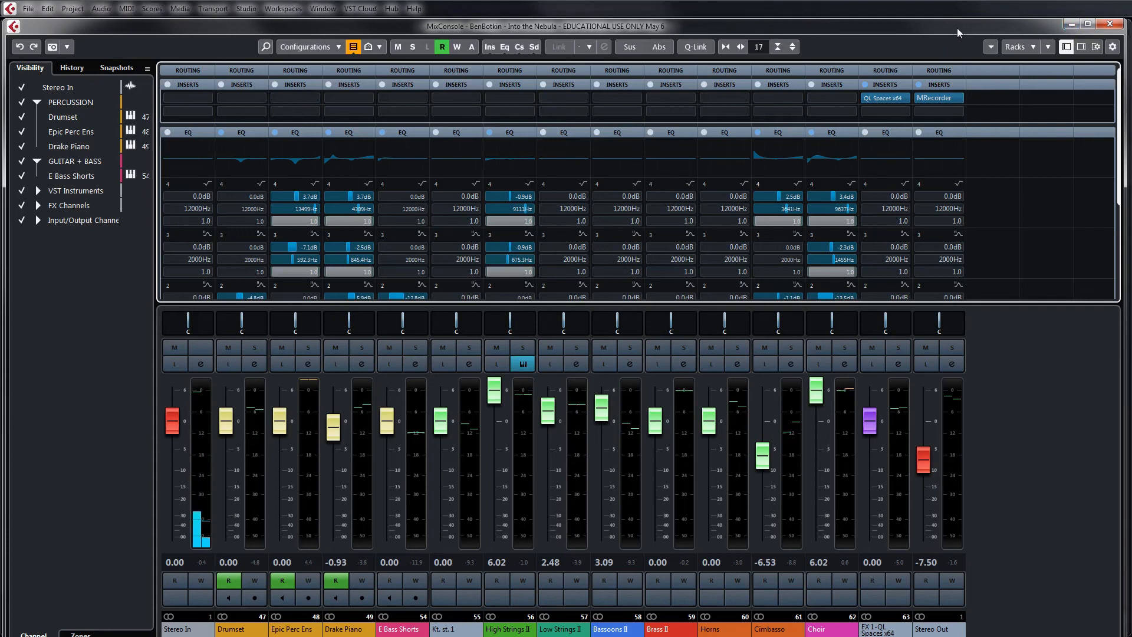
left_click_drag(1125, 115, 1128, 115)
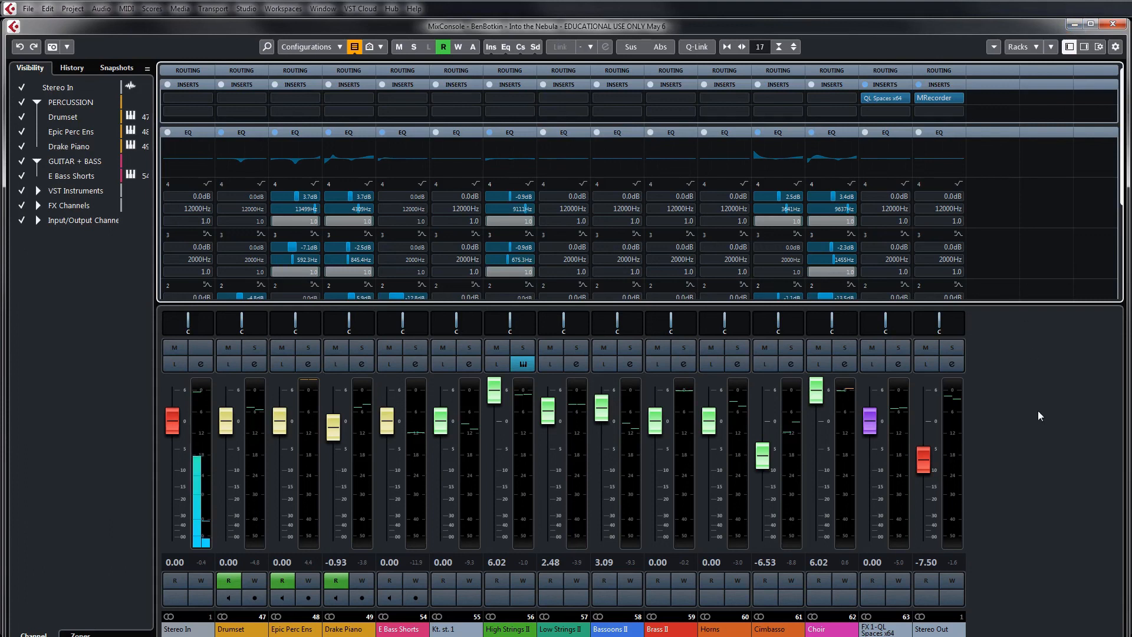
During playback, bypass the QL Spaces channel's inserts and the EQs on Choir, Cimbasso, High Strings II, Drumset, Epic Perc Ens, Drake Piano and E Bass Shorts
key("space")
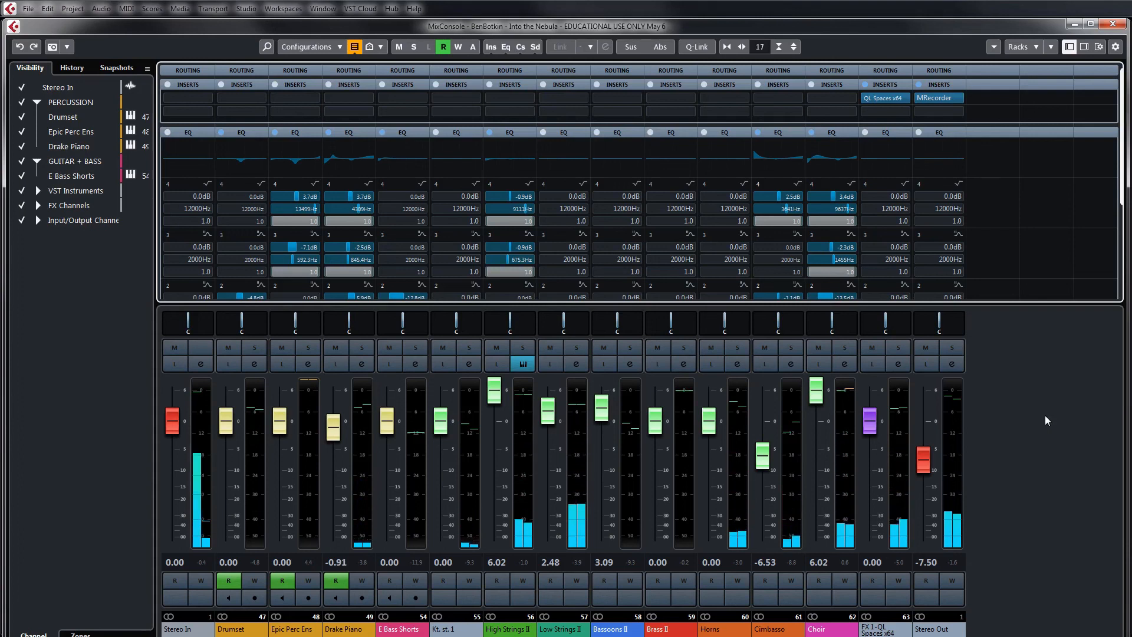
left_click(865, 86)
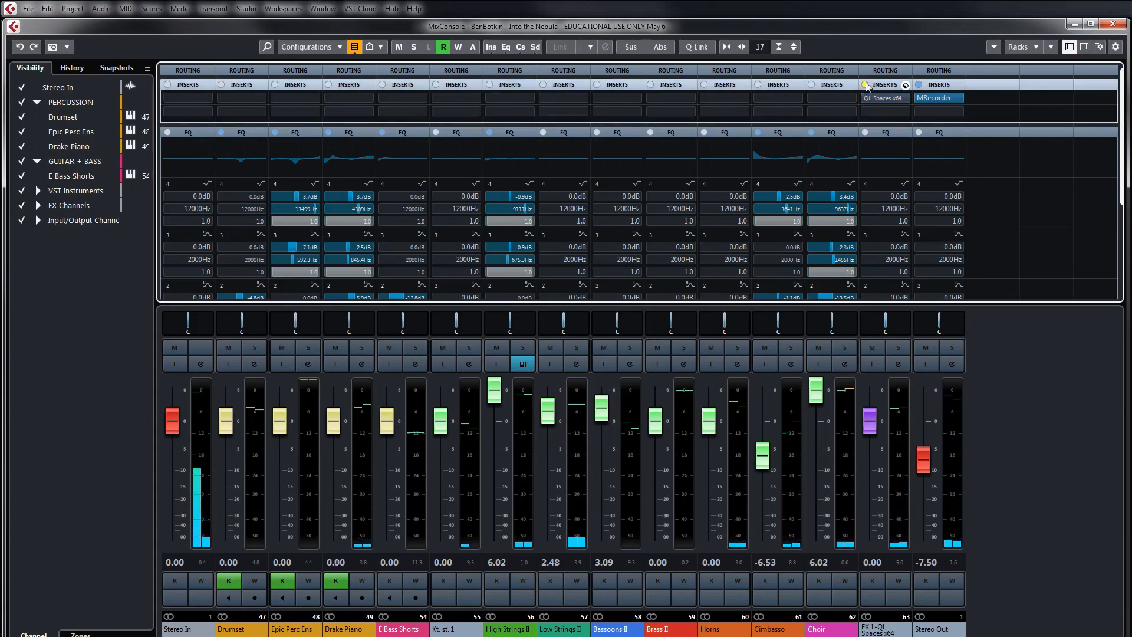
left_click(812, 132)
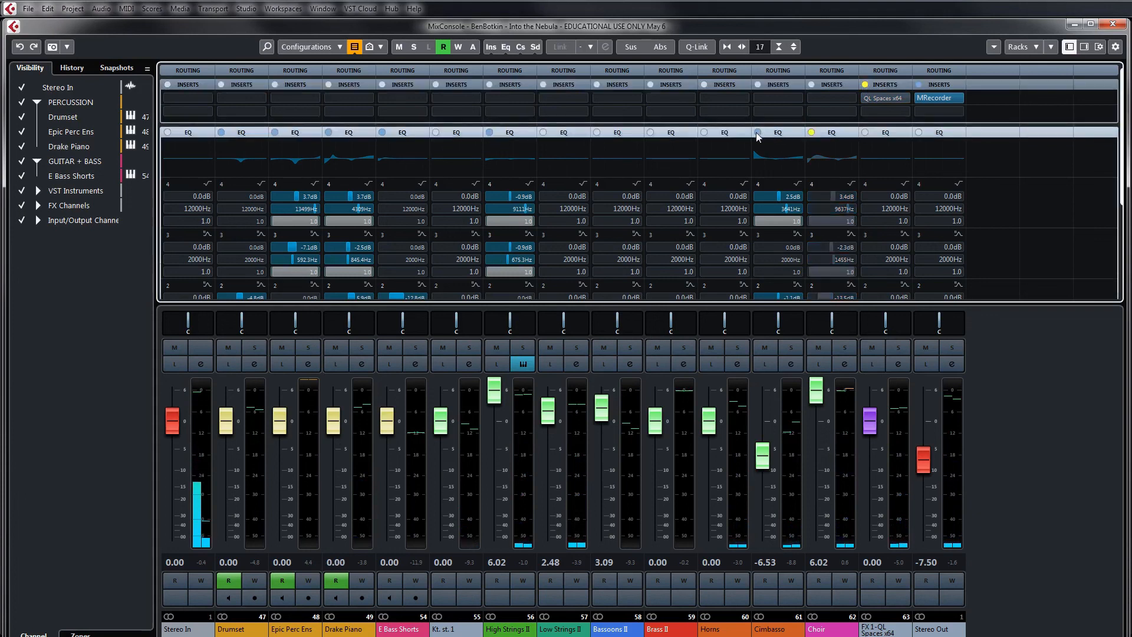
left_click(759, 133)
left_click(489, 132)
left_click(222, 132)
left_click(276, 132)
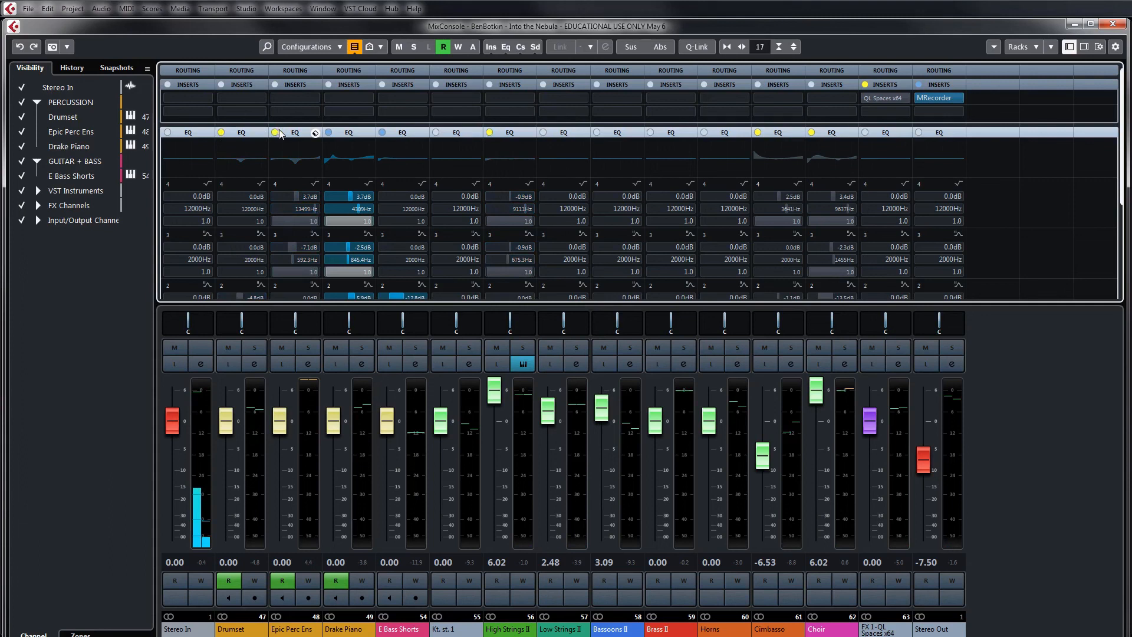
left_click(329, 132)
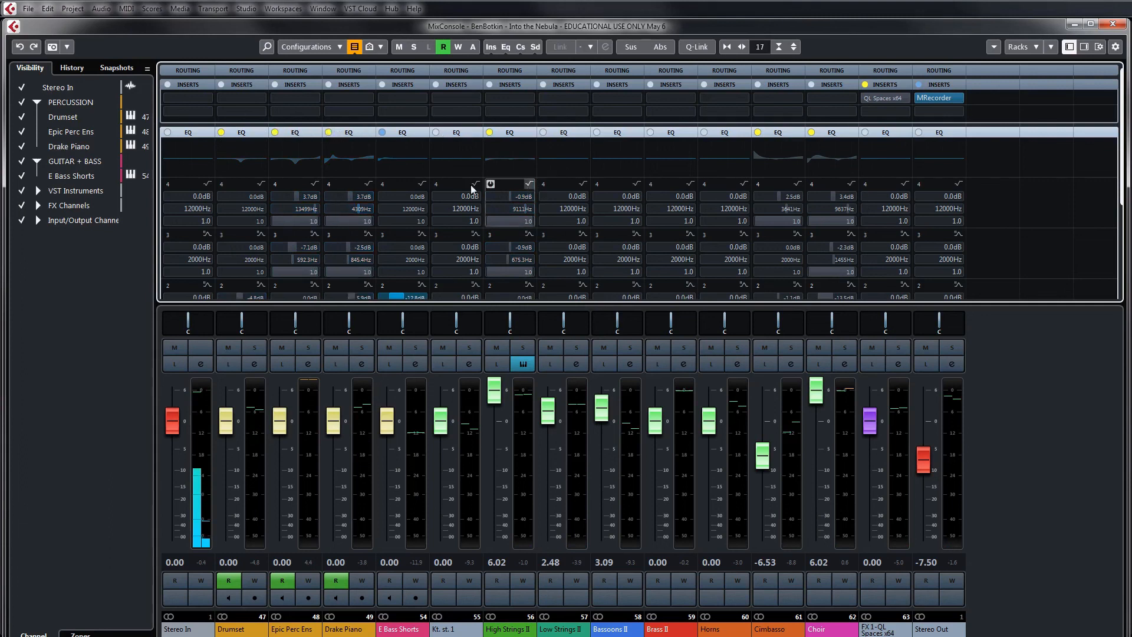
left_click(382, 132)
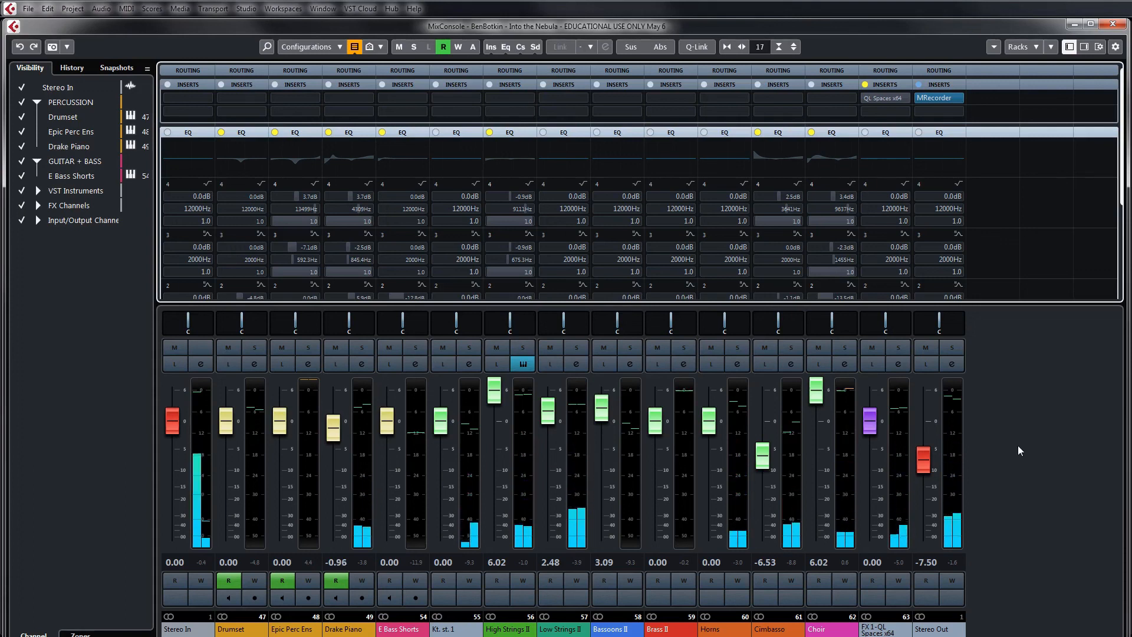
Toggle the insert bypass on the QL Spaces reverb channel and play the mix without EQ to compare the sound
left_click(865, 85)
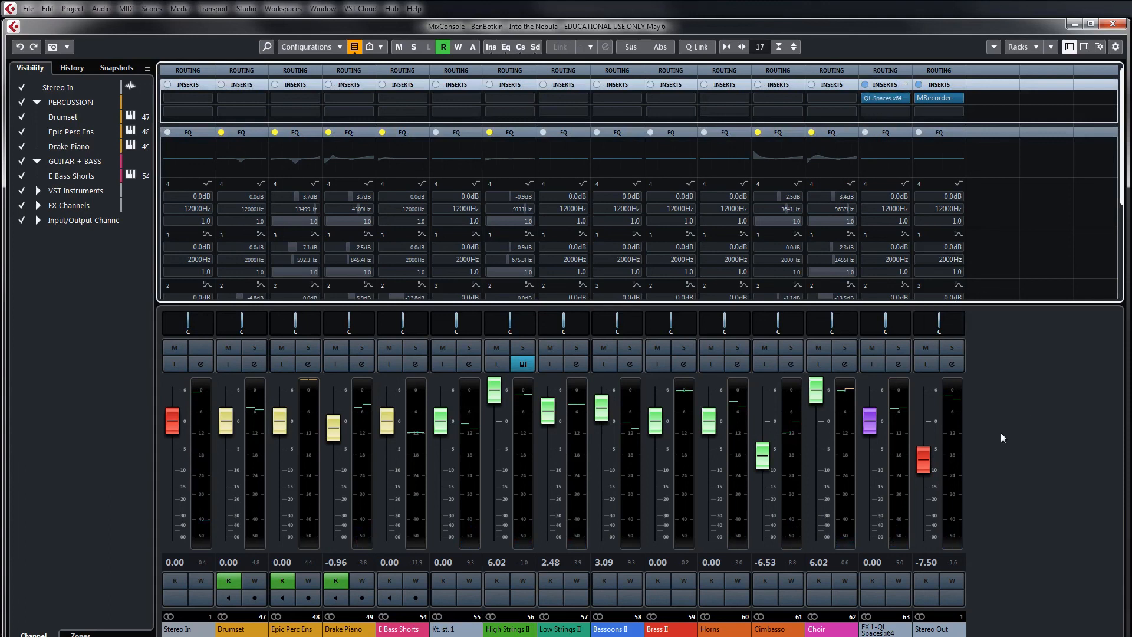
key("space")
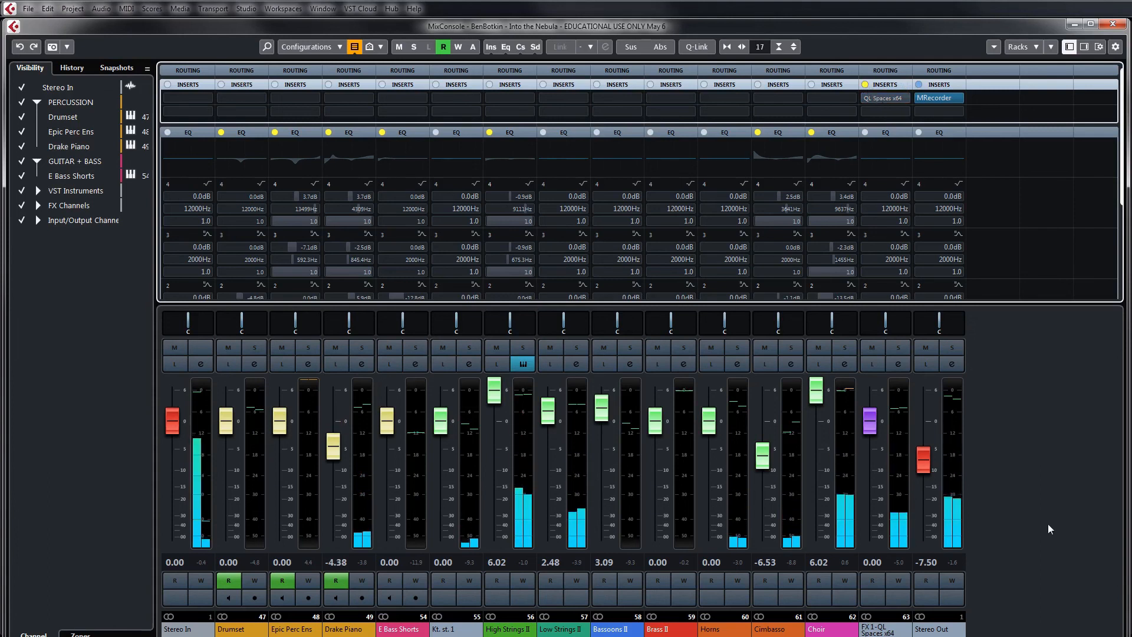
left_click(1024, 488)
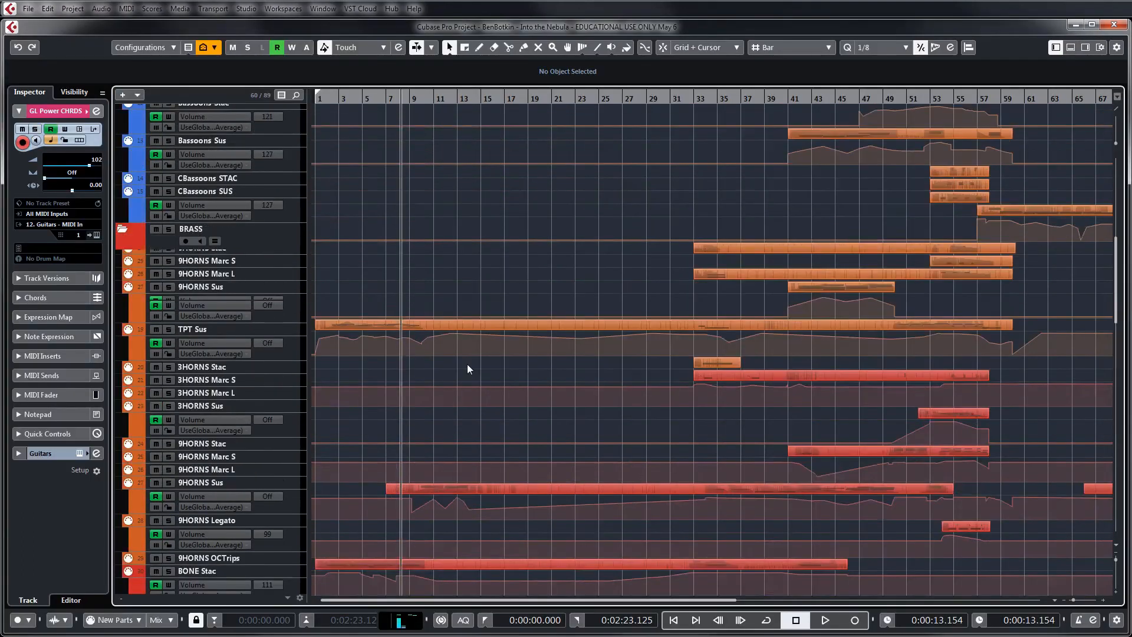
Look over the string, woodwind, brass and choir tracks with their volume automation across the whole piece
scroll(467, 363, "up", 10)
scroll(474, 364, "down", 3)
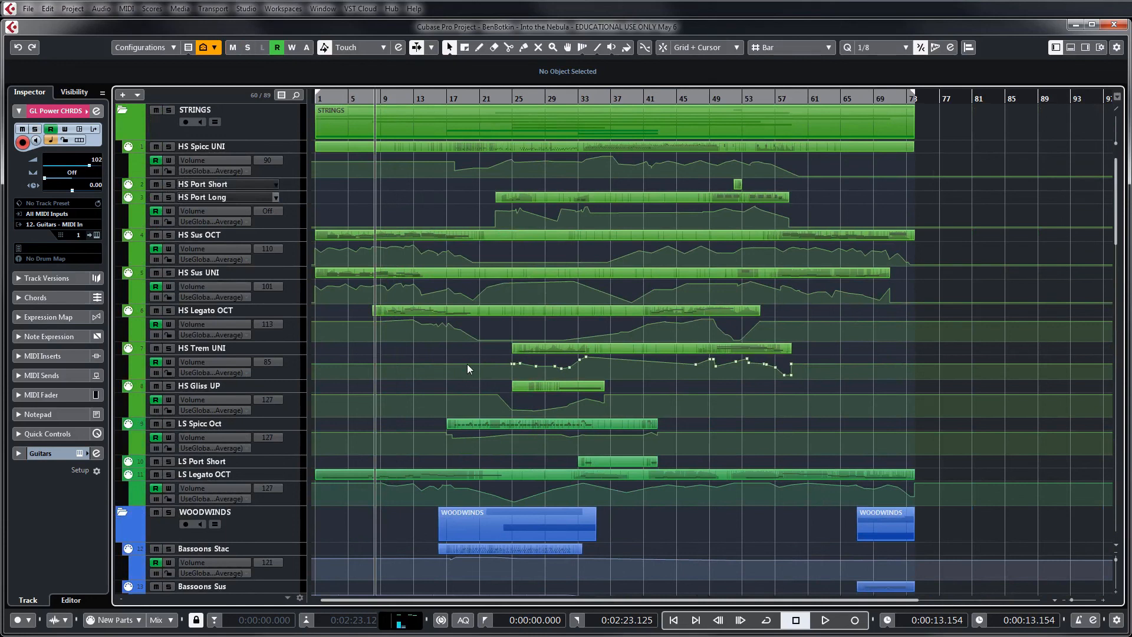
scroll(467, 363, "down", 10)
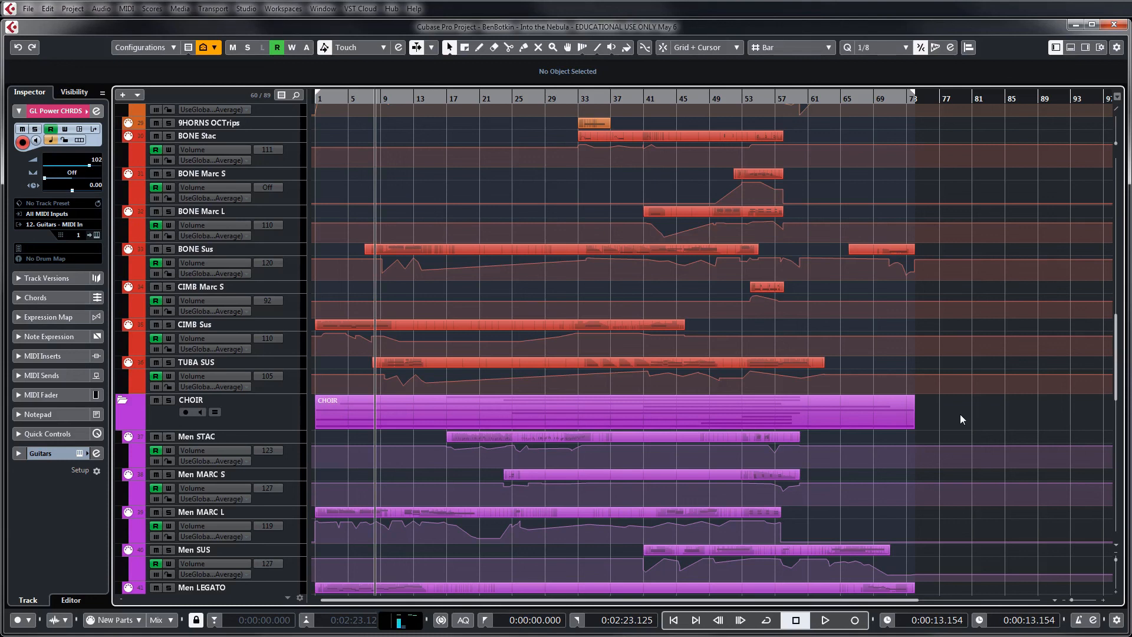
scroll(959, 414, "down", 6)
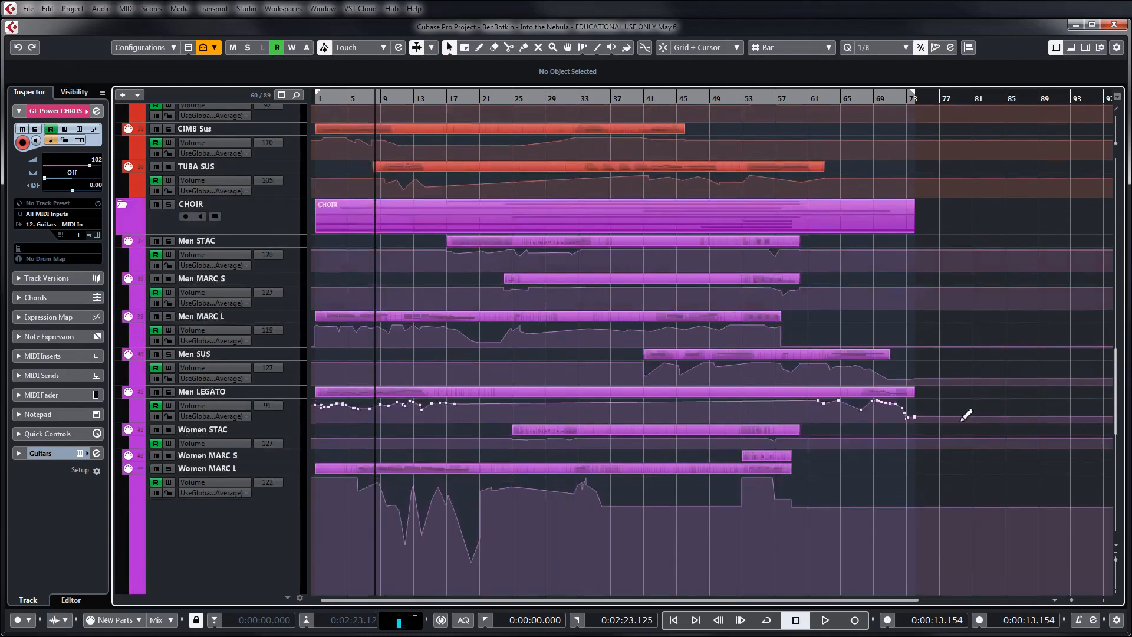